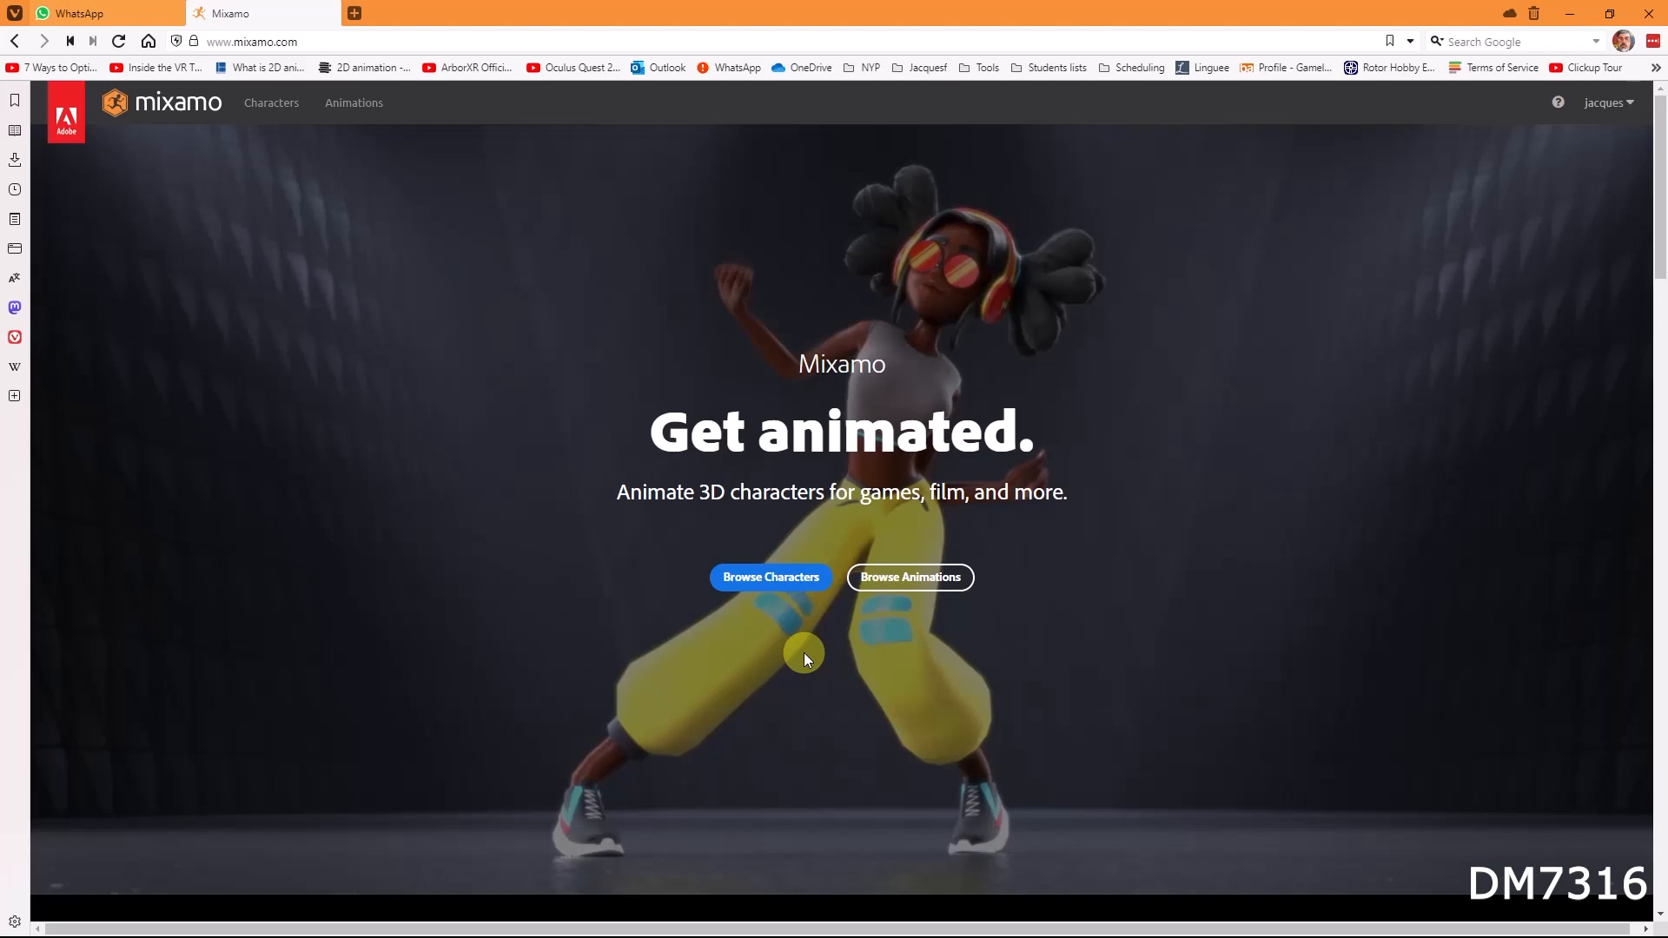
Step: Open the characters library, browse it, and choose Mousey as the character
left_click(269, 104)
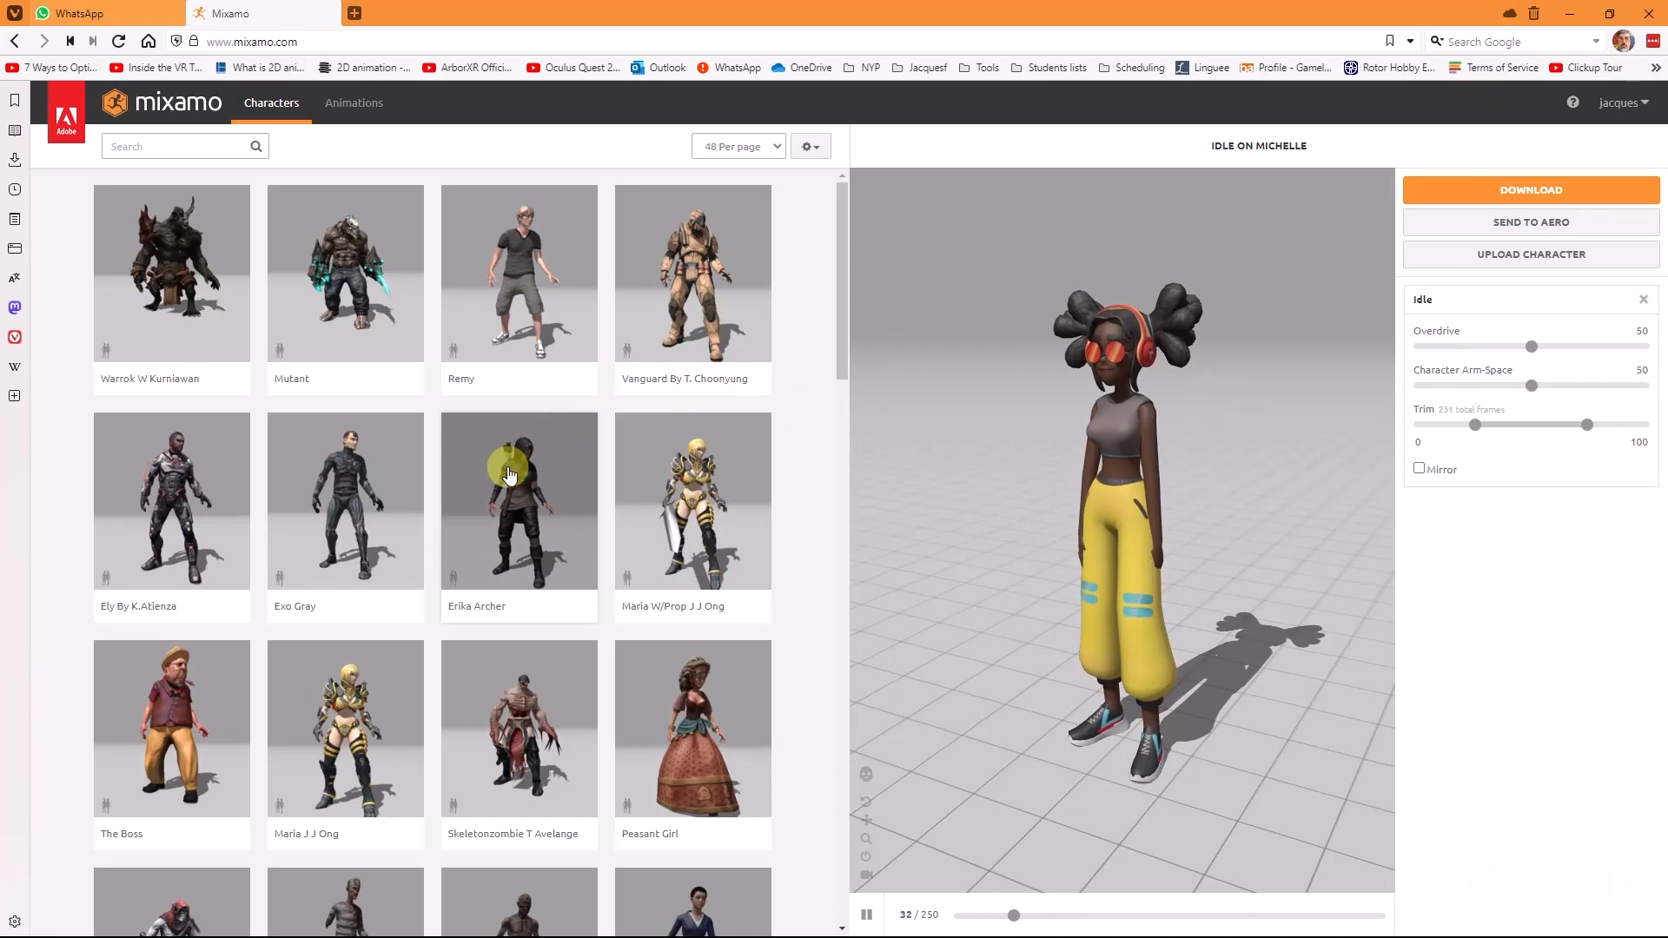
scroll(510, 474, "down", 8)
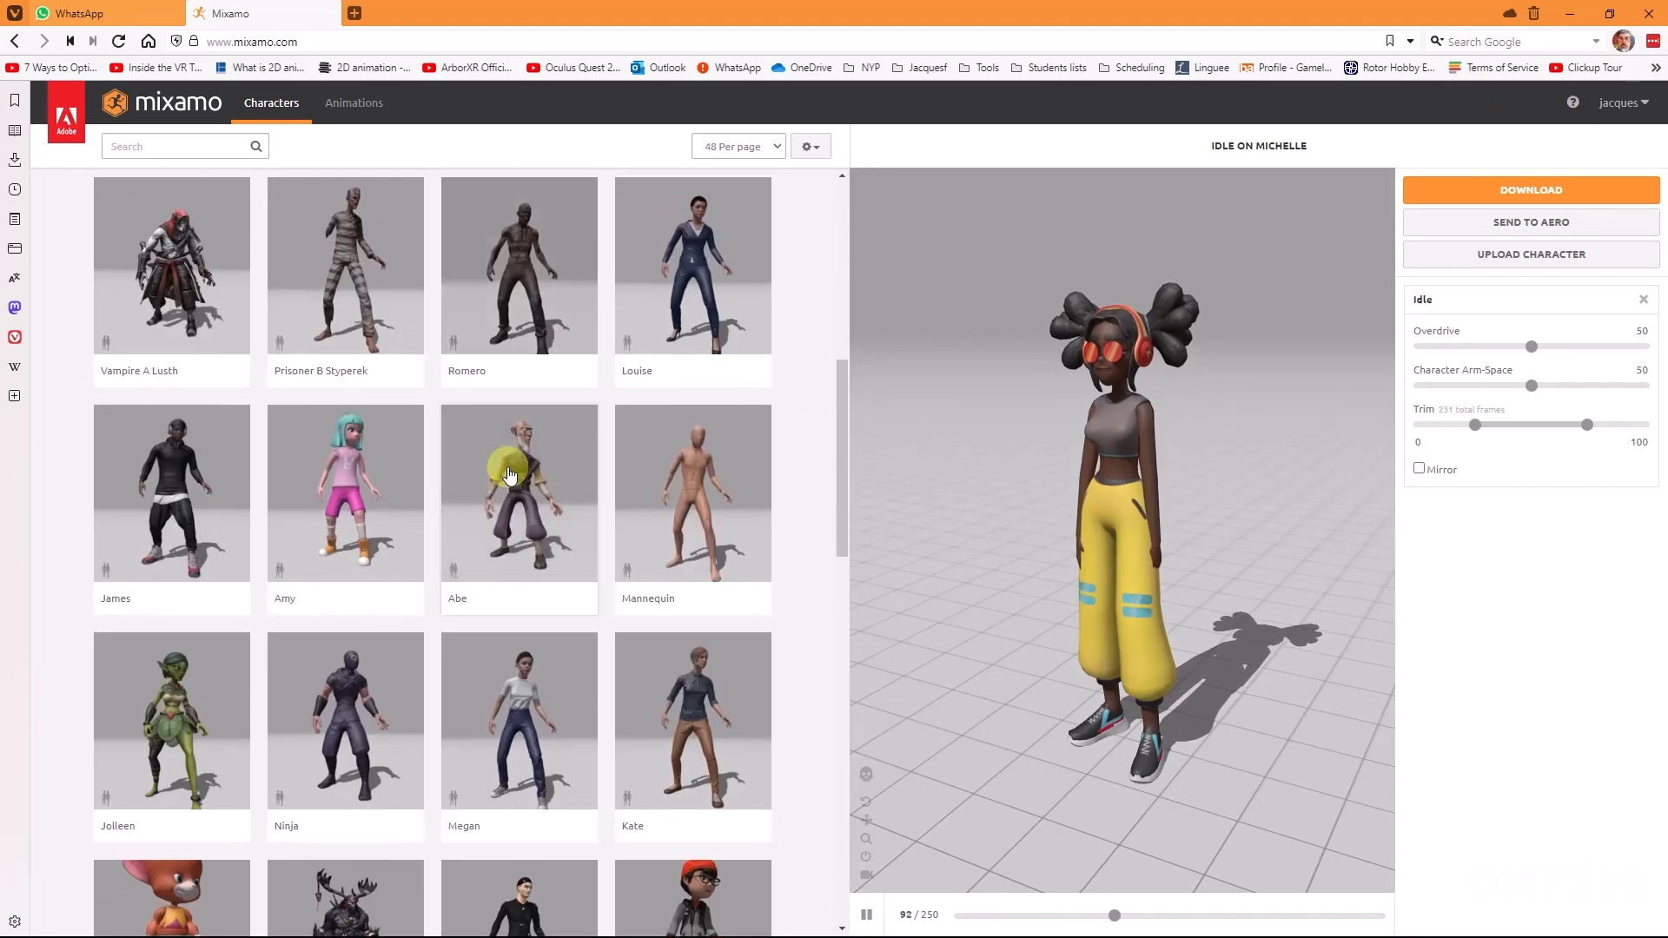
scroll(510, 474, "down", 4)
scroll(510, 474, "down", 1)
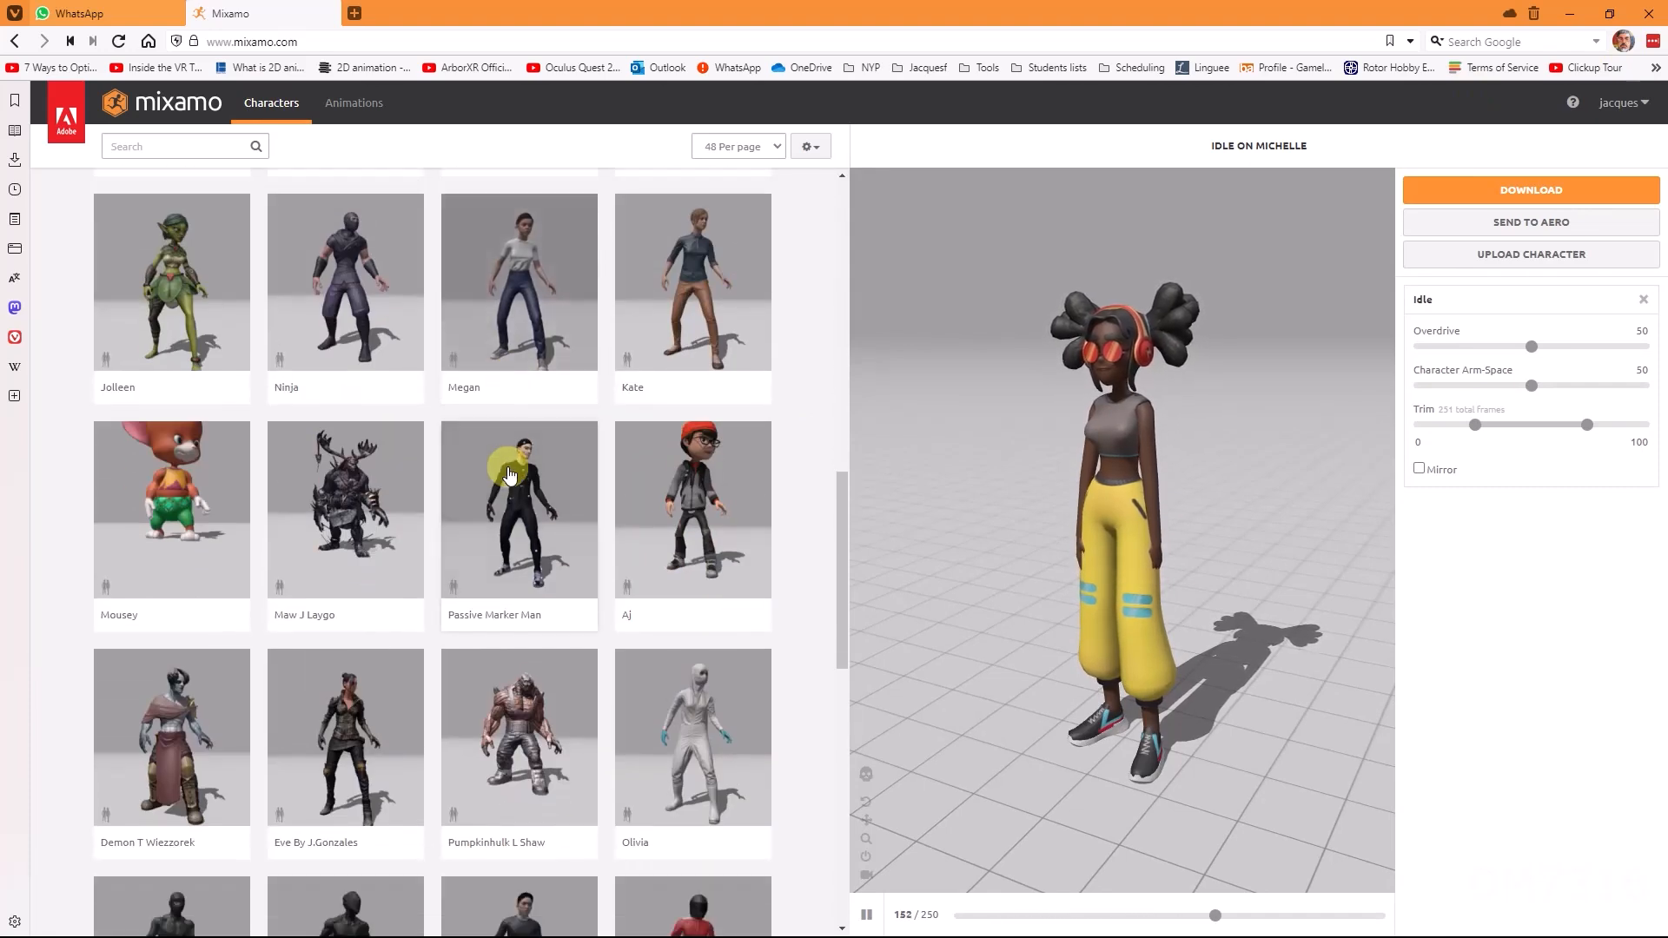
scroll(510, 474, "down", 1)
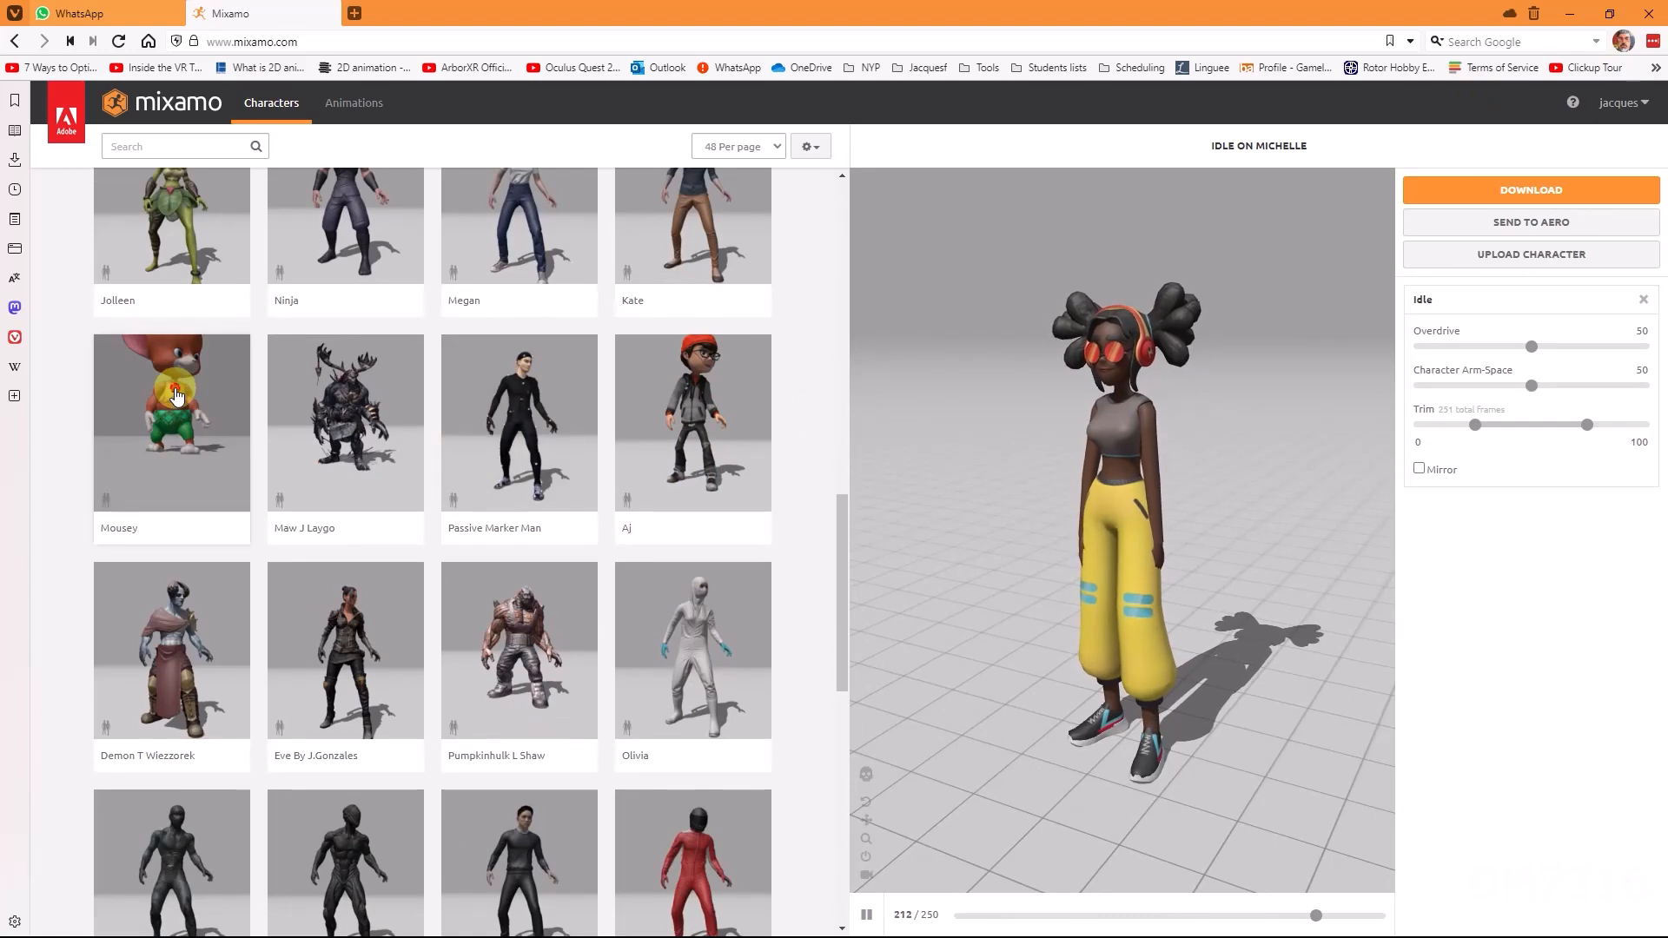
left_click(266, 394)
left_click(1186, 343)
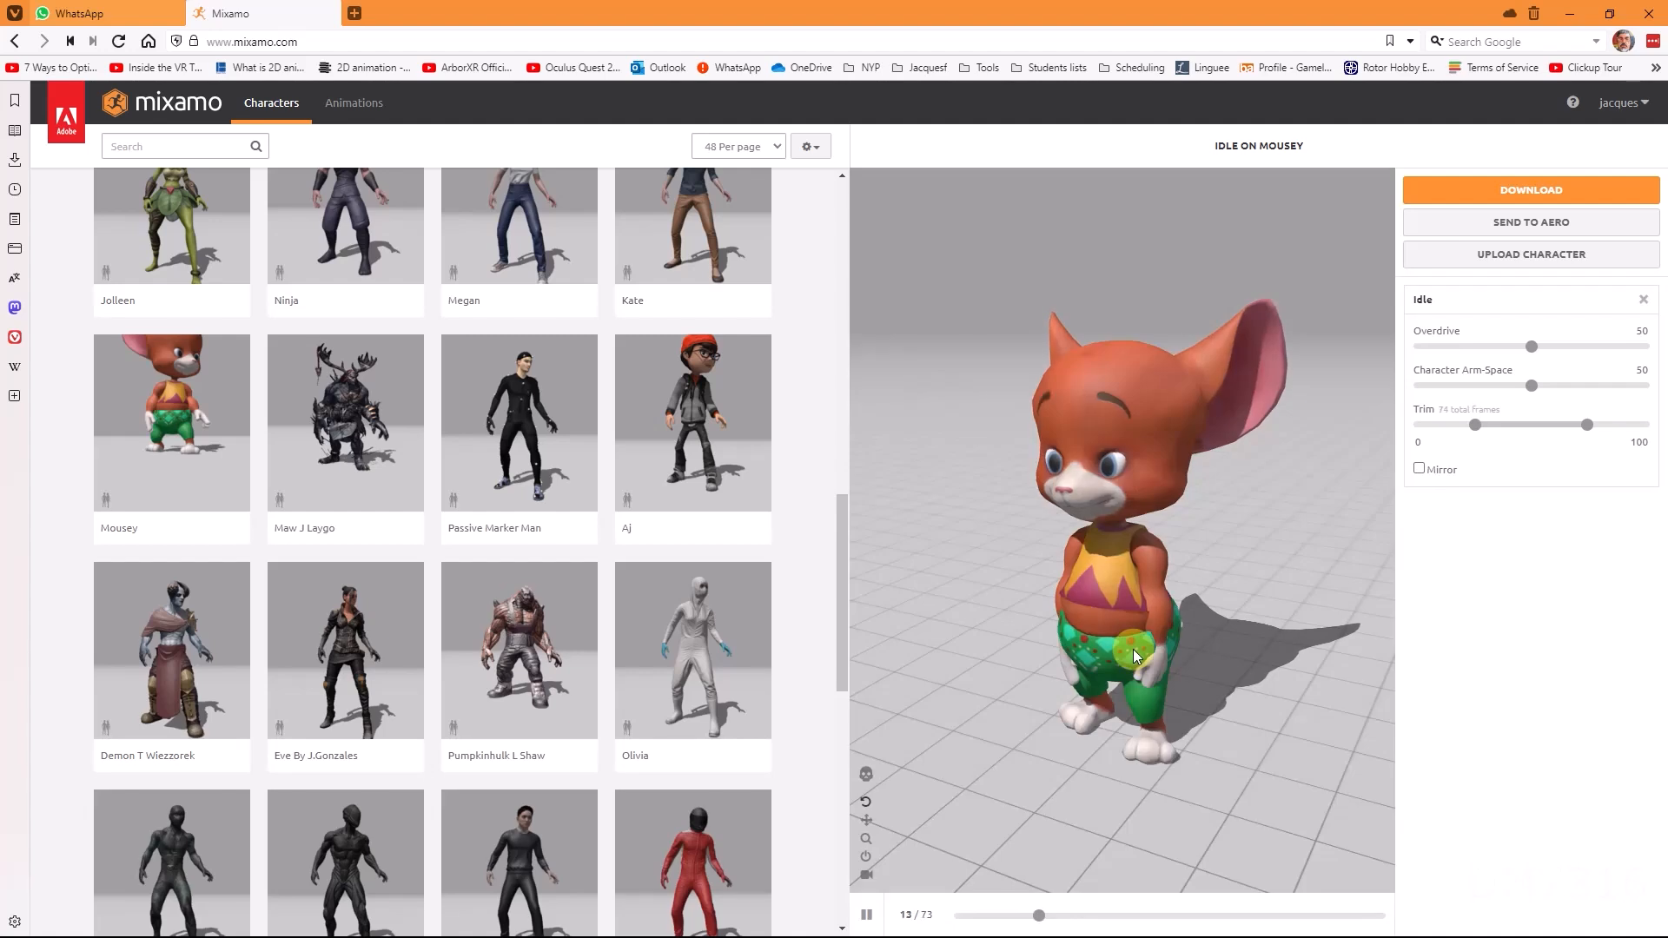
Step: Set the Idle animation's Character Arm-Space to 89
mouse_move(1143, 589)
left_mouse_down()
mouse_move(1239, 546)
mouse_move(1133, 590)
left_mouse_up()
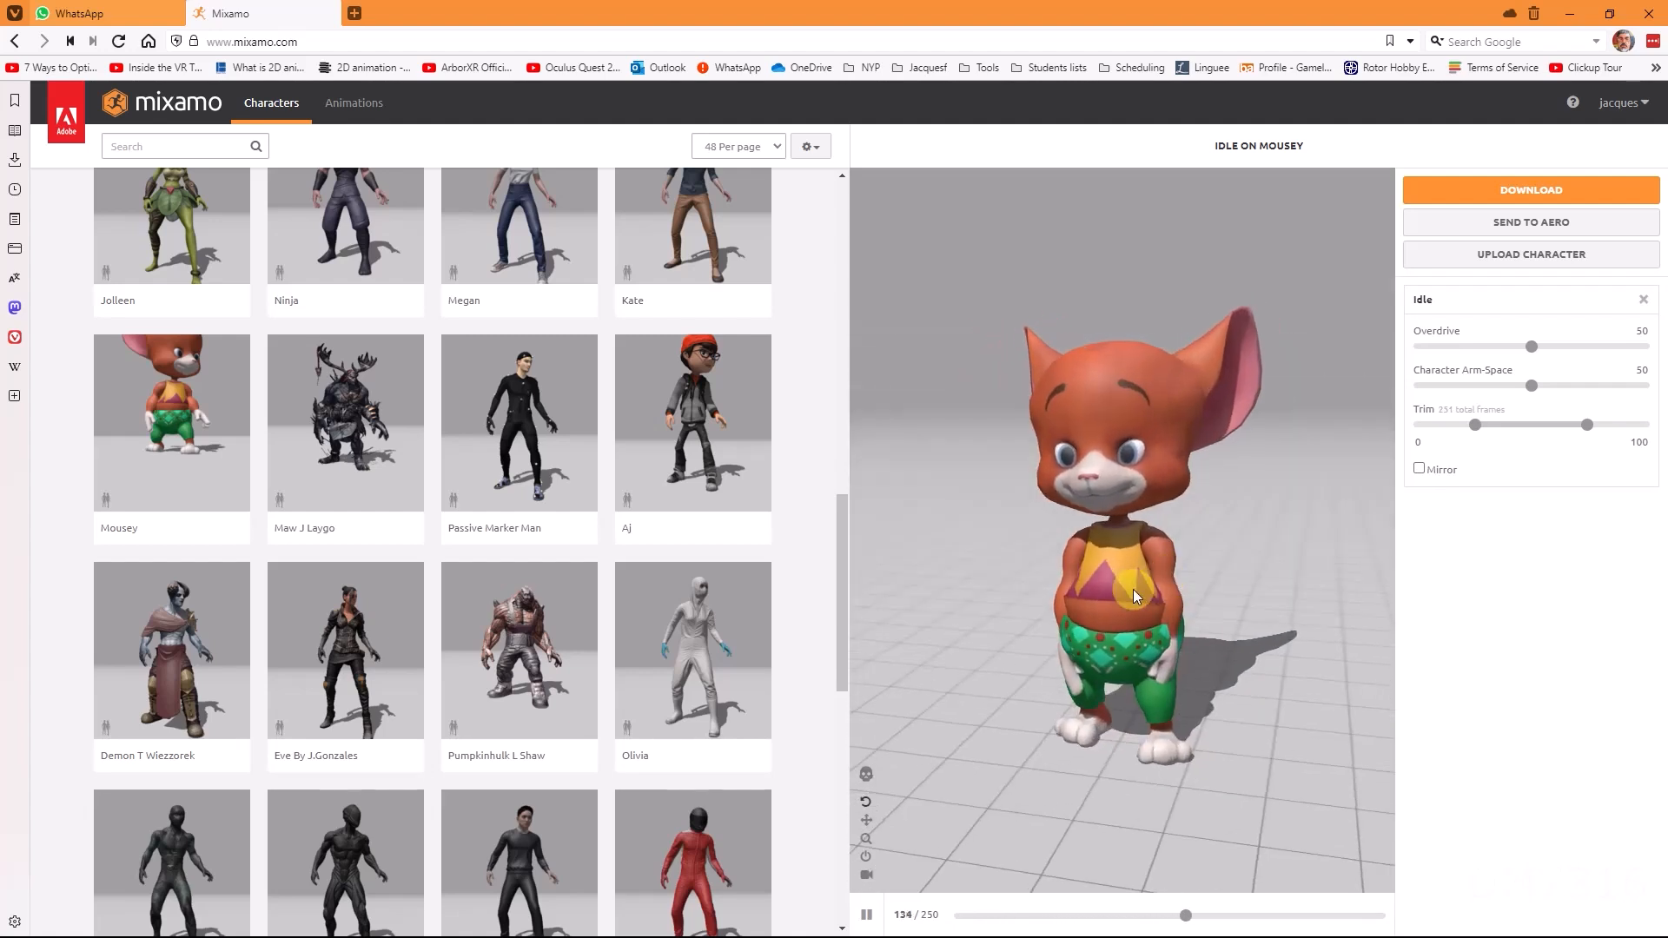
scroll(1228, 645, "up", 1)
key("alt")
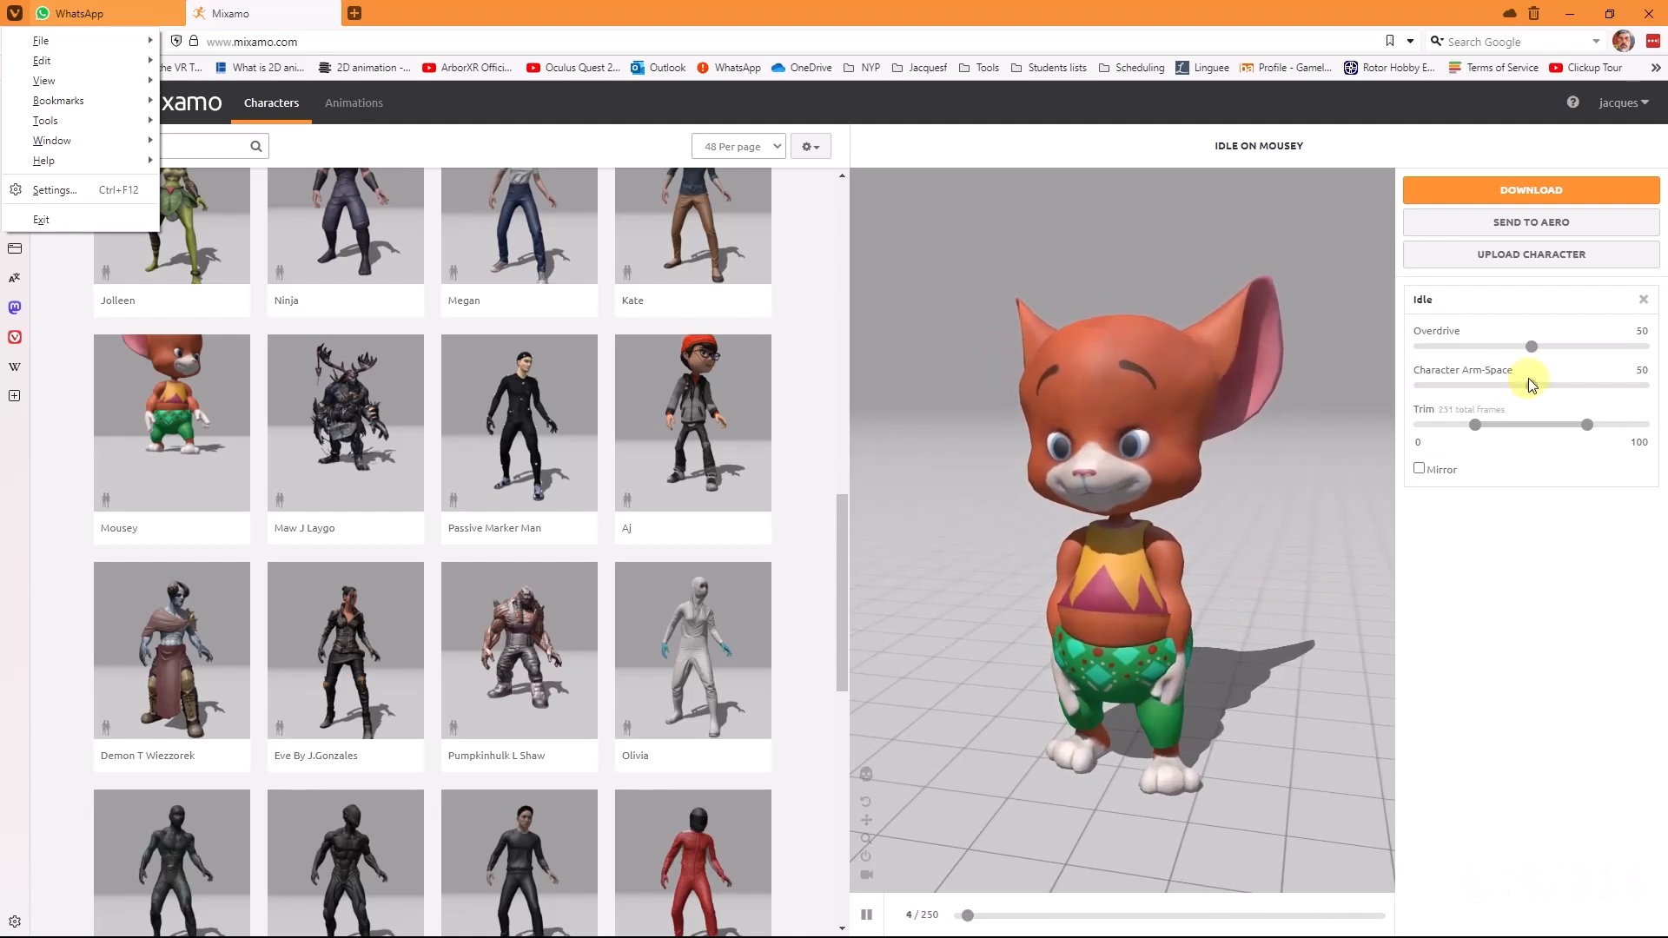
left_click_drag(1531, 384, 1552, 391)
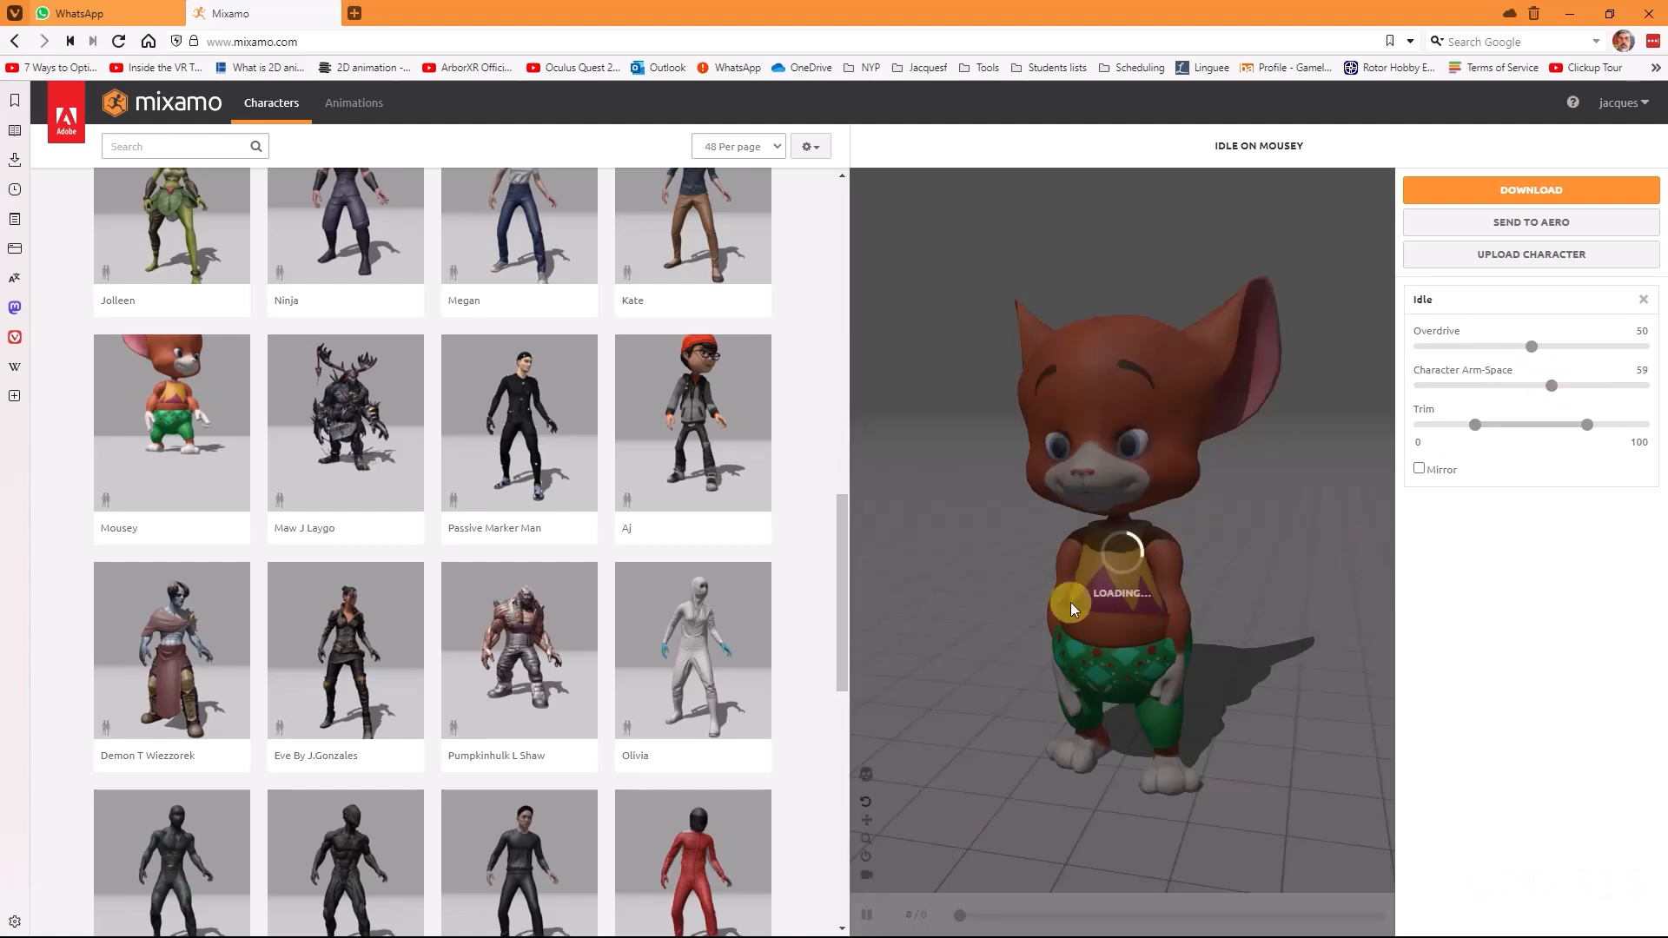
left_click_drag(1552, 385, 1583, 385)
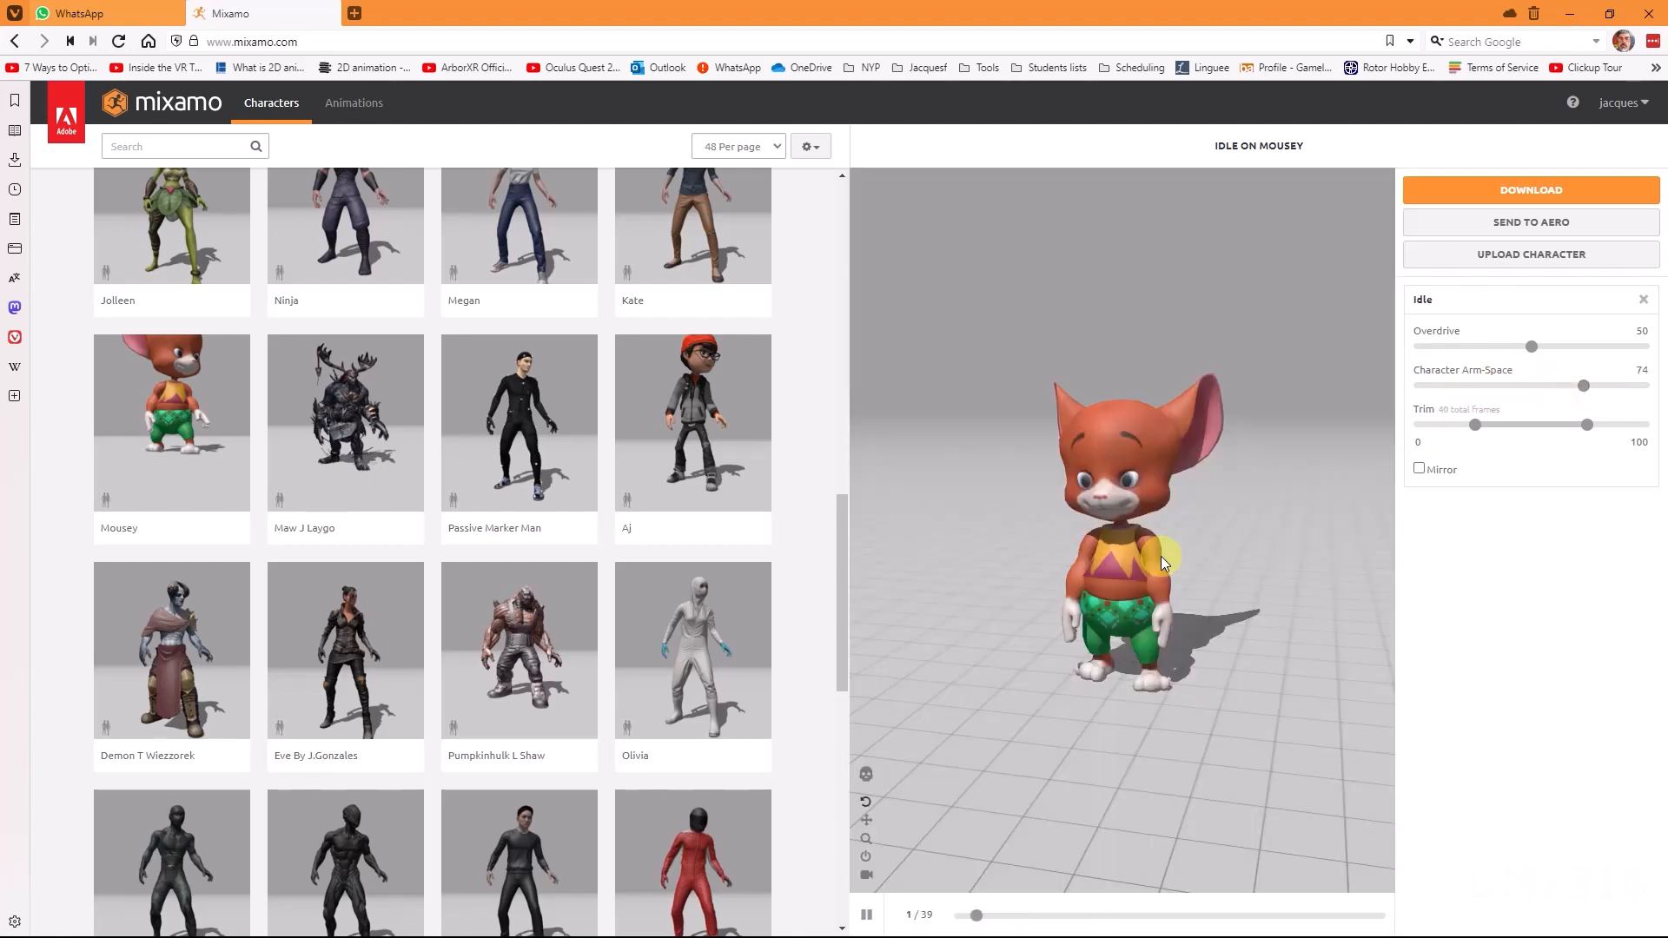
left_click_drag(1587, 388, 1606, 385)
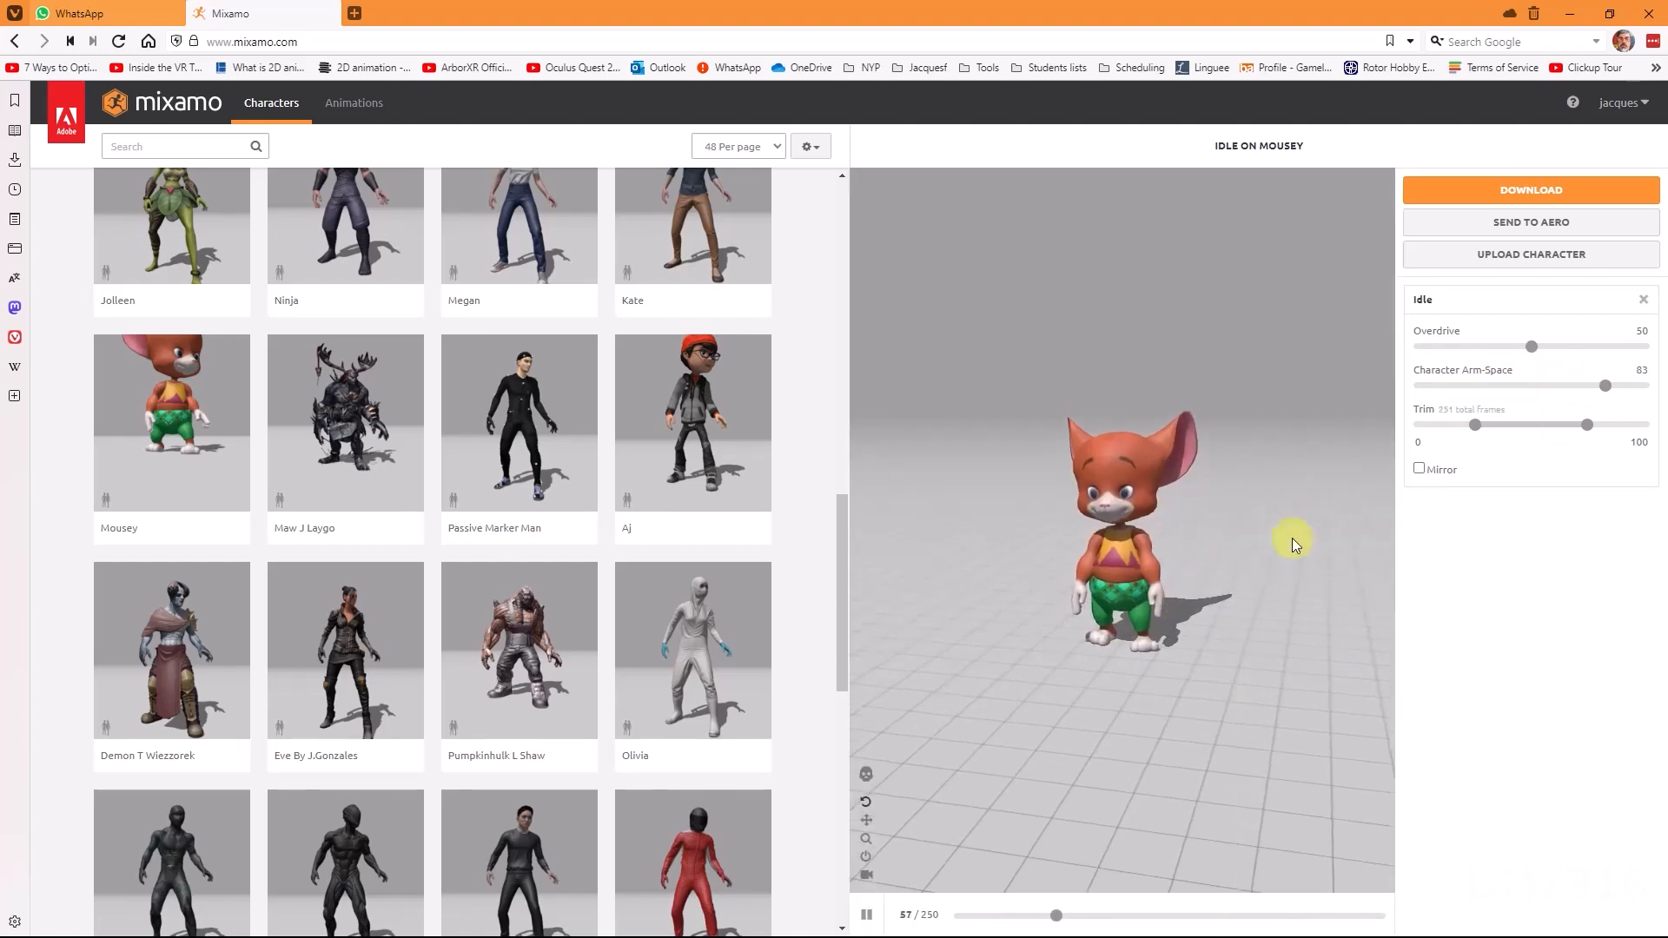
left_click_drag(1607, 385, 1630, 388)
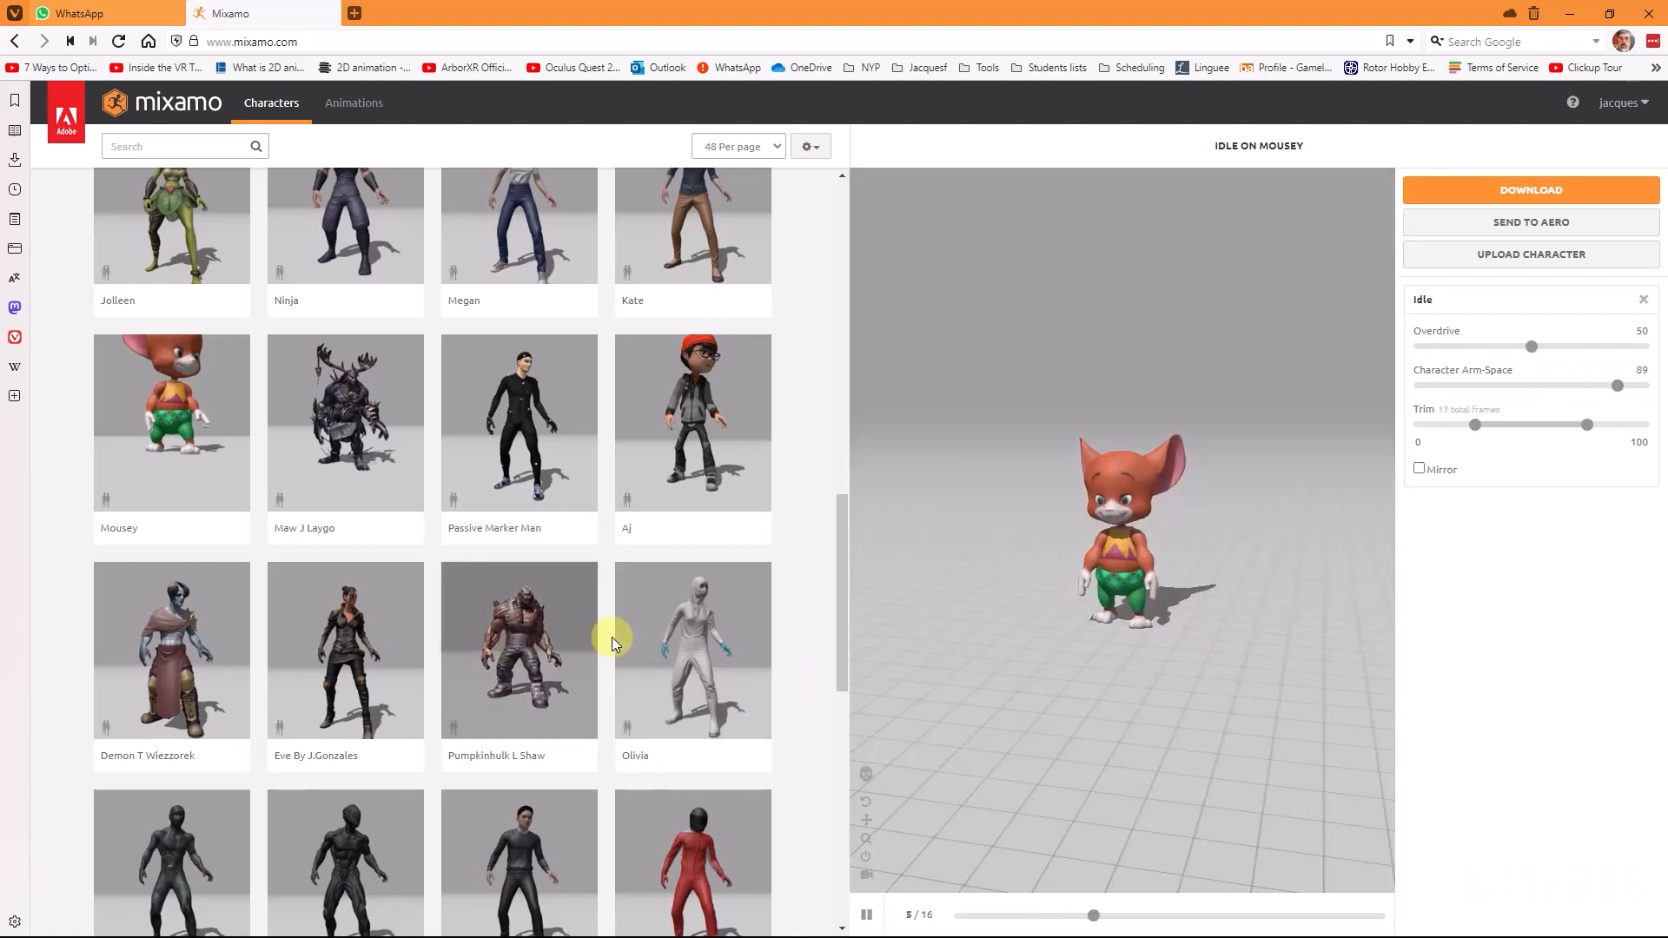
Step: Replace the character with Olivia
left_click(709, 627)
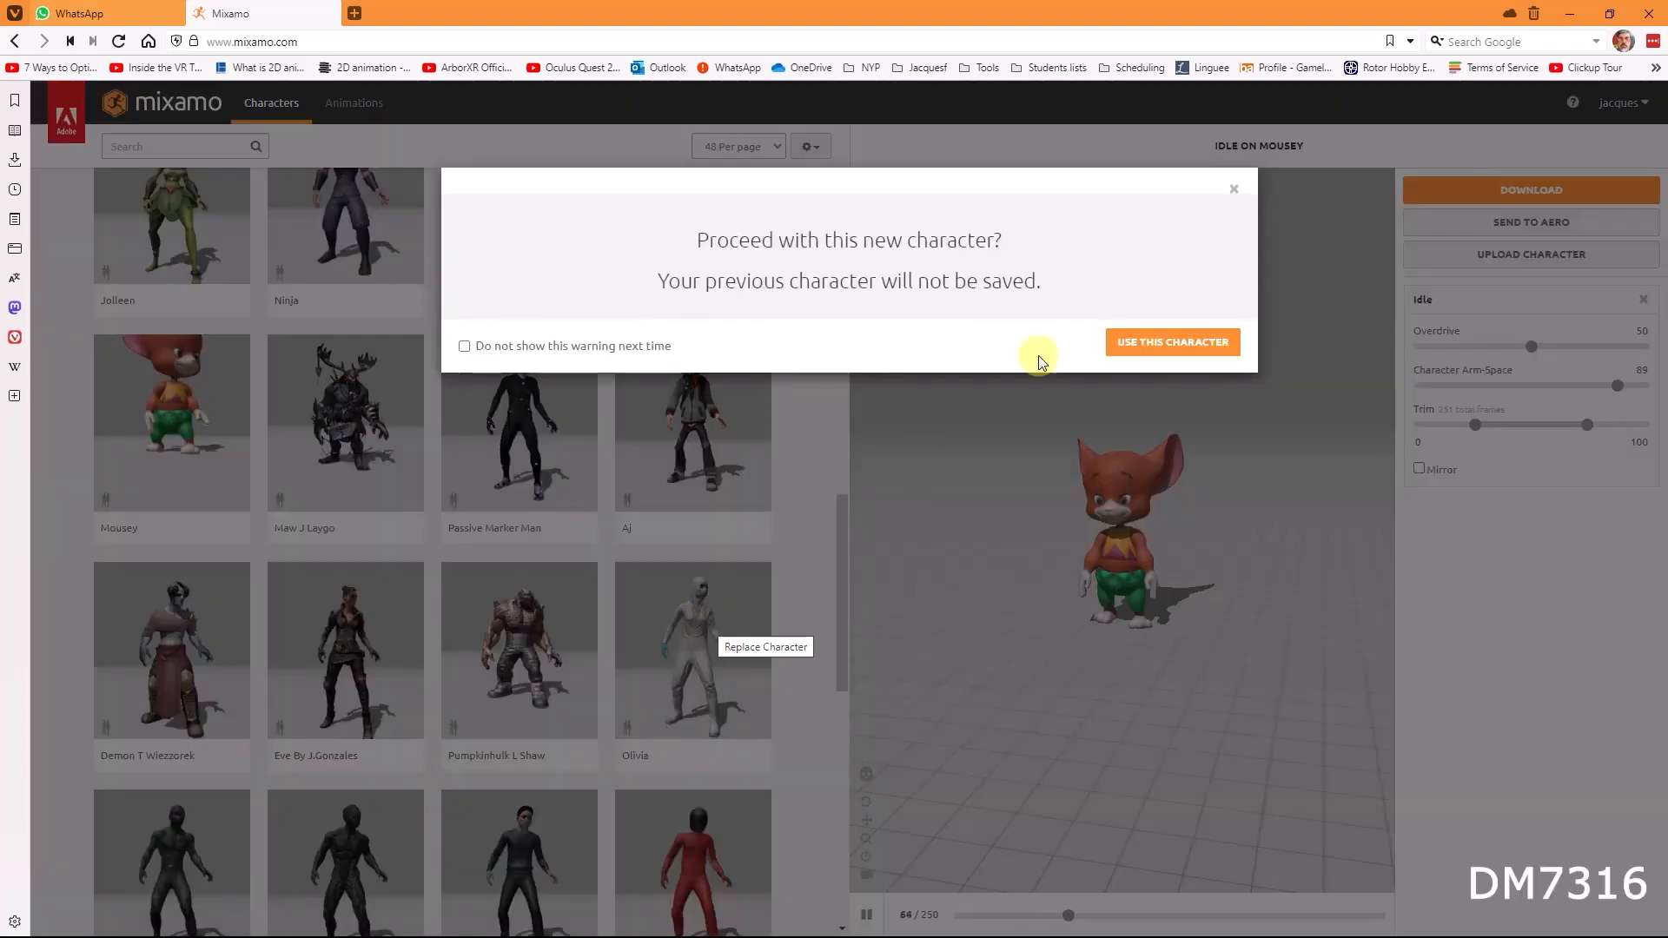
left_click(1169, 340)
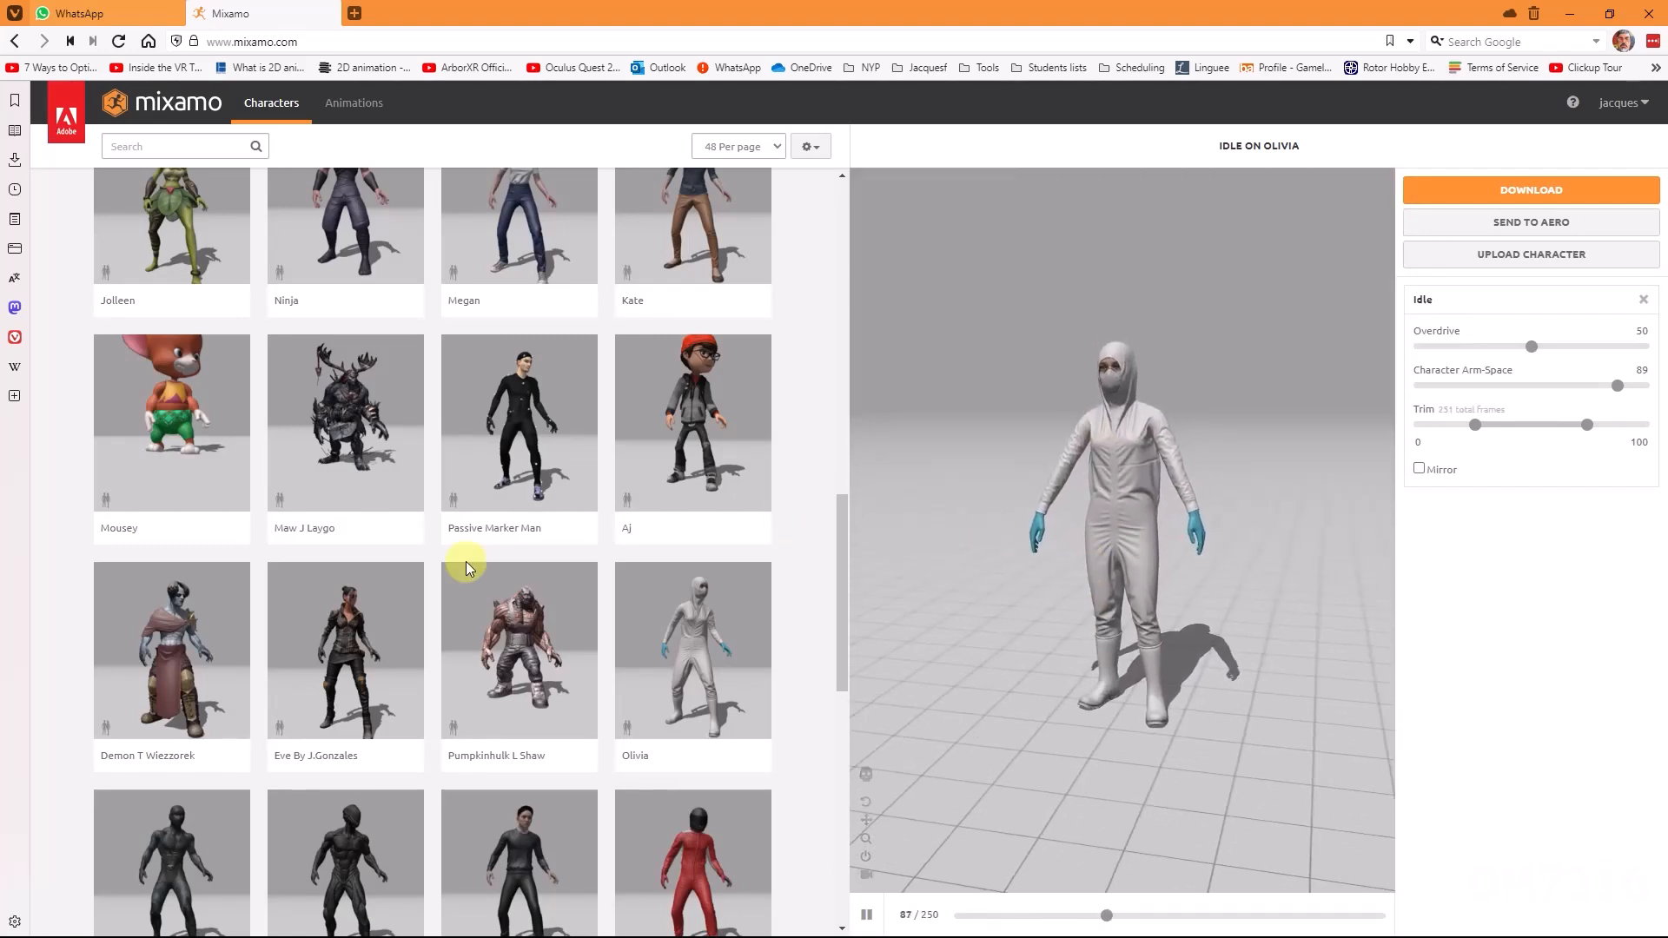
Step: Browse the library's later pages and replace the character with Sophie from page 2
scroll(466, 563, "down", 7)
scroll(565, 663, "down", 3)
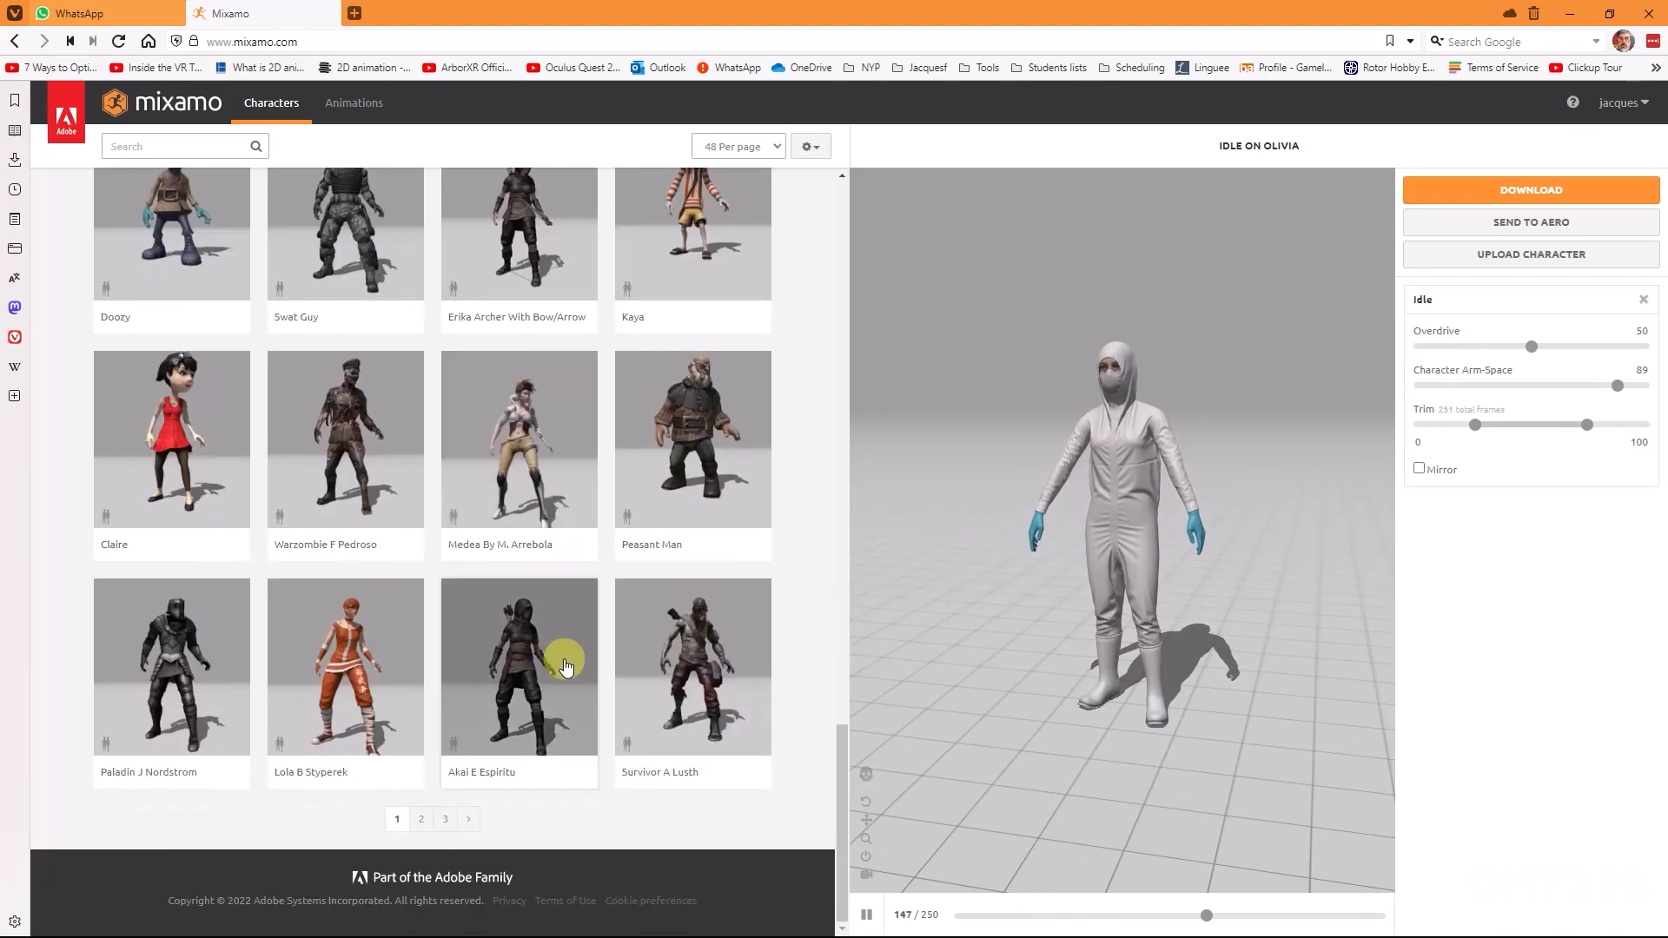
left_click(449, 818)
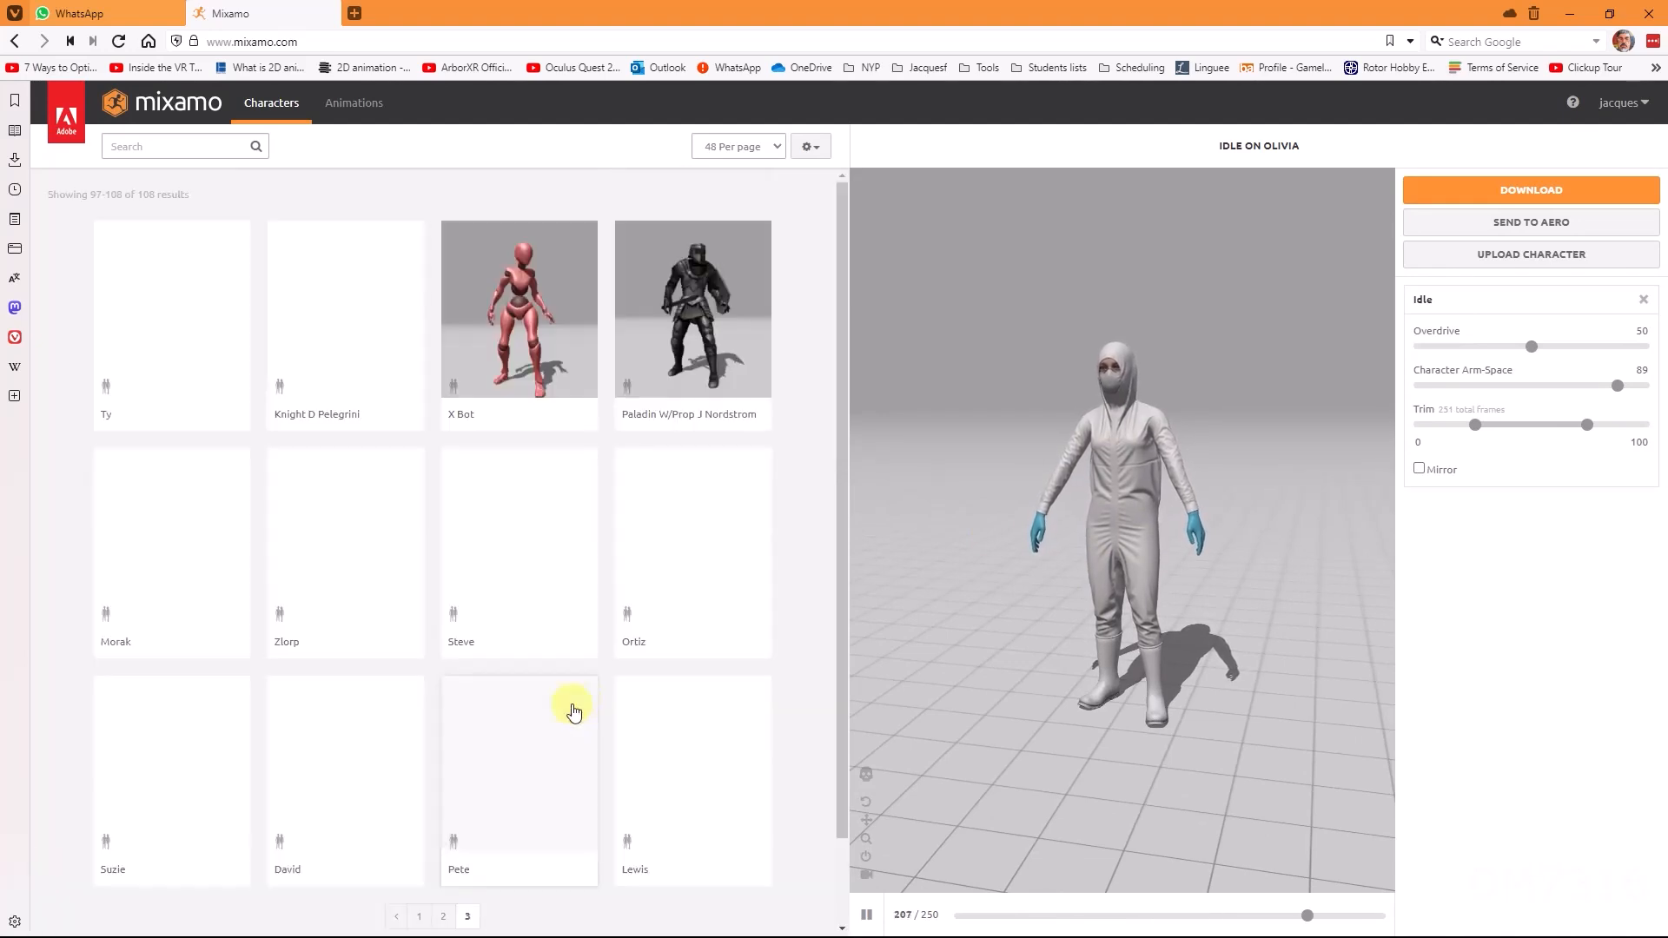
scroll(547, 670, "down", 1)
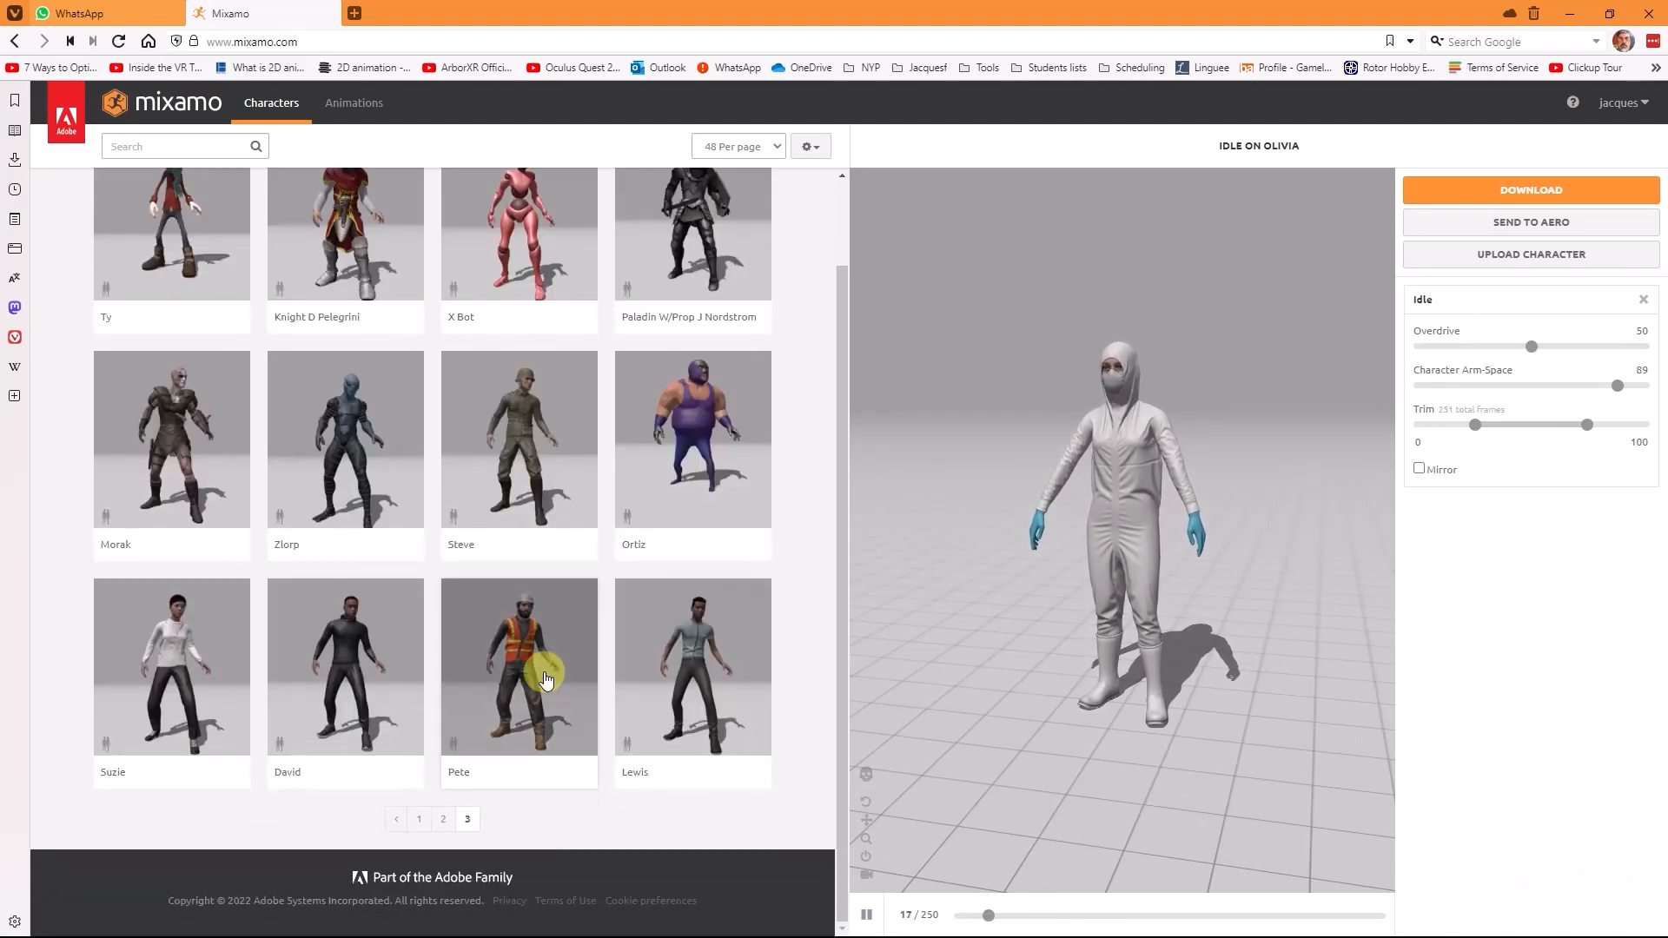
left_click(443, 819)
scroll(452, 530, "down", 3)
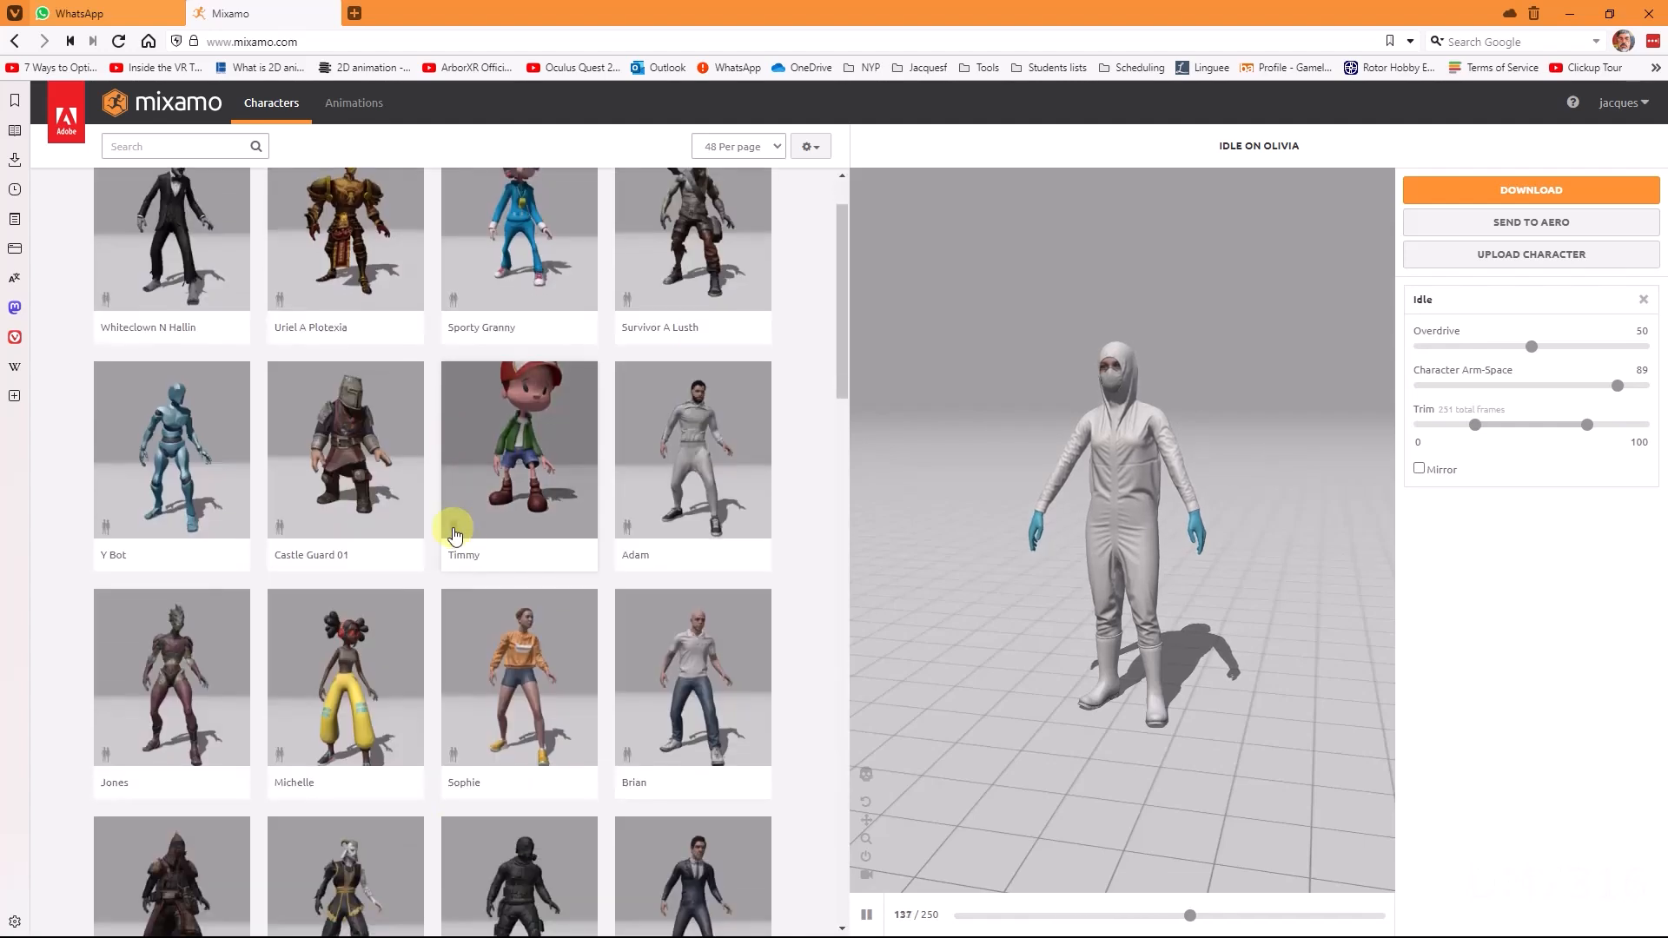
left_click(525, 514)
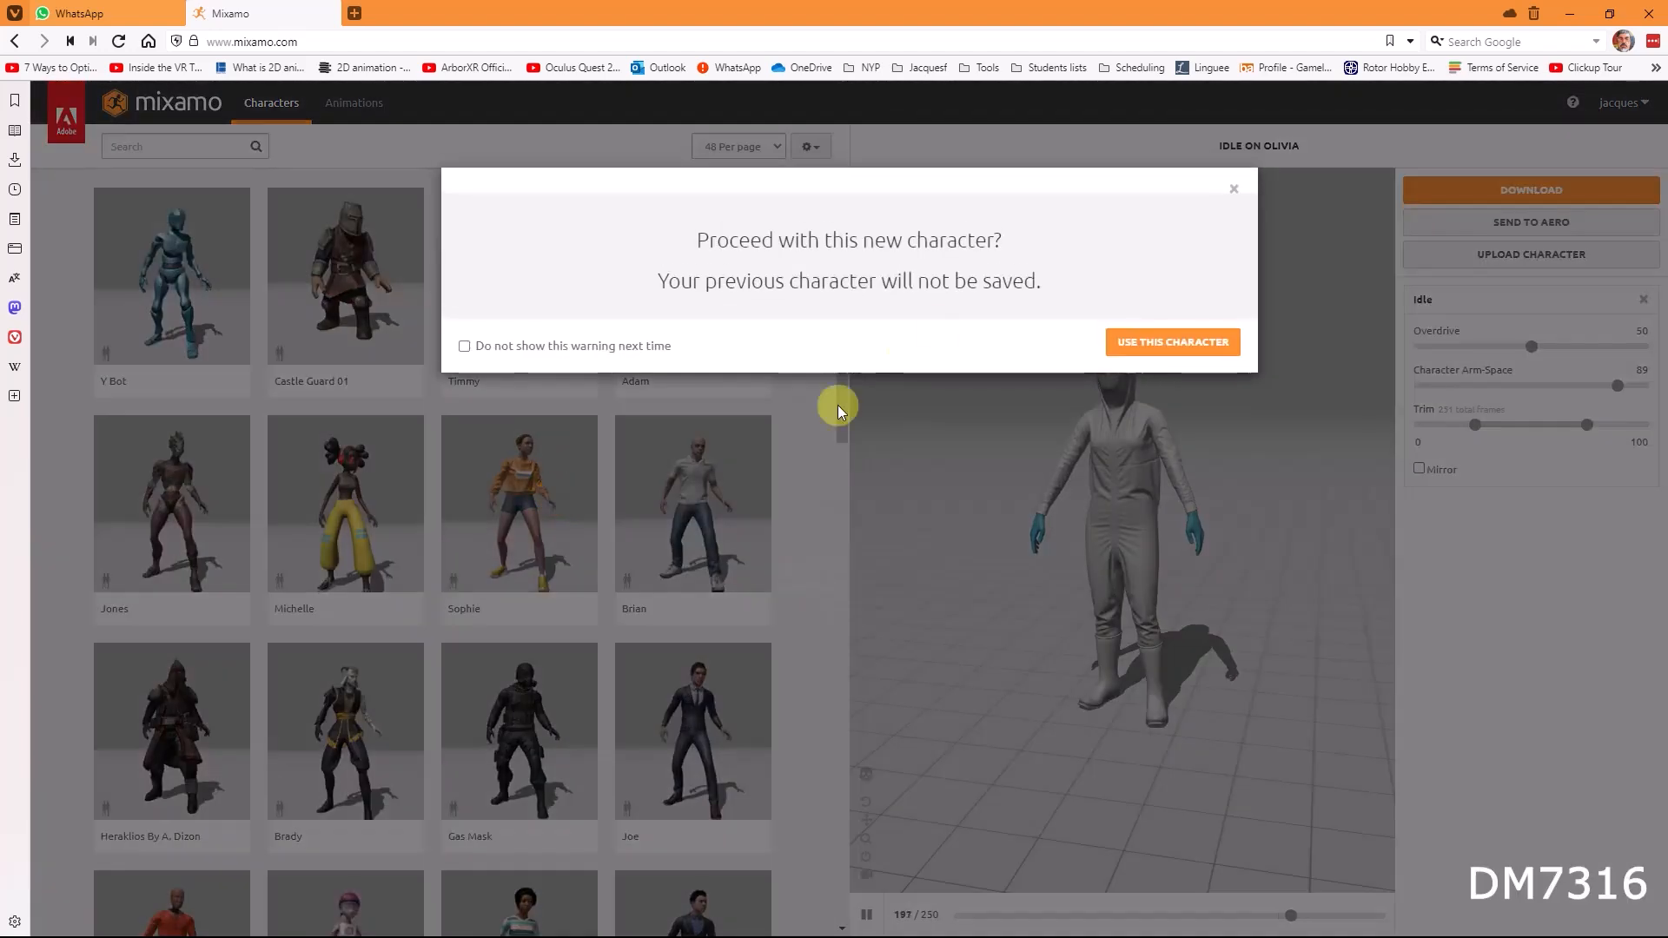
left_click(1174, 350)
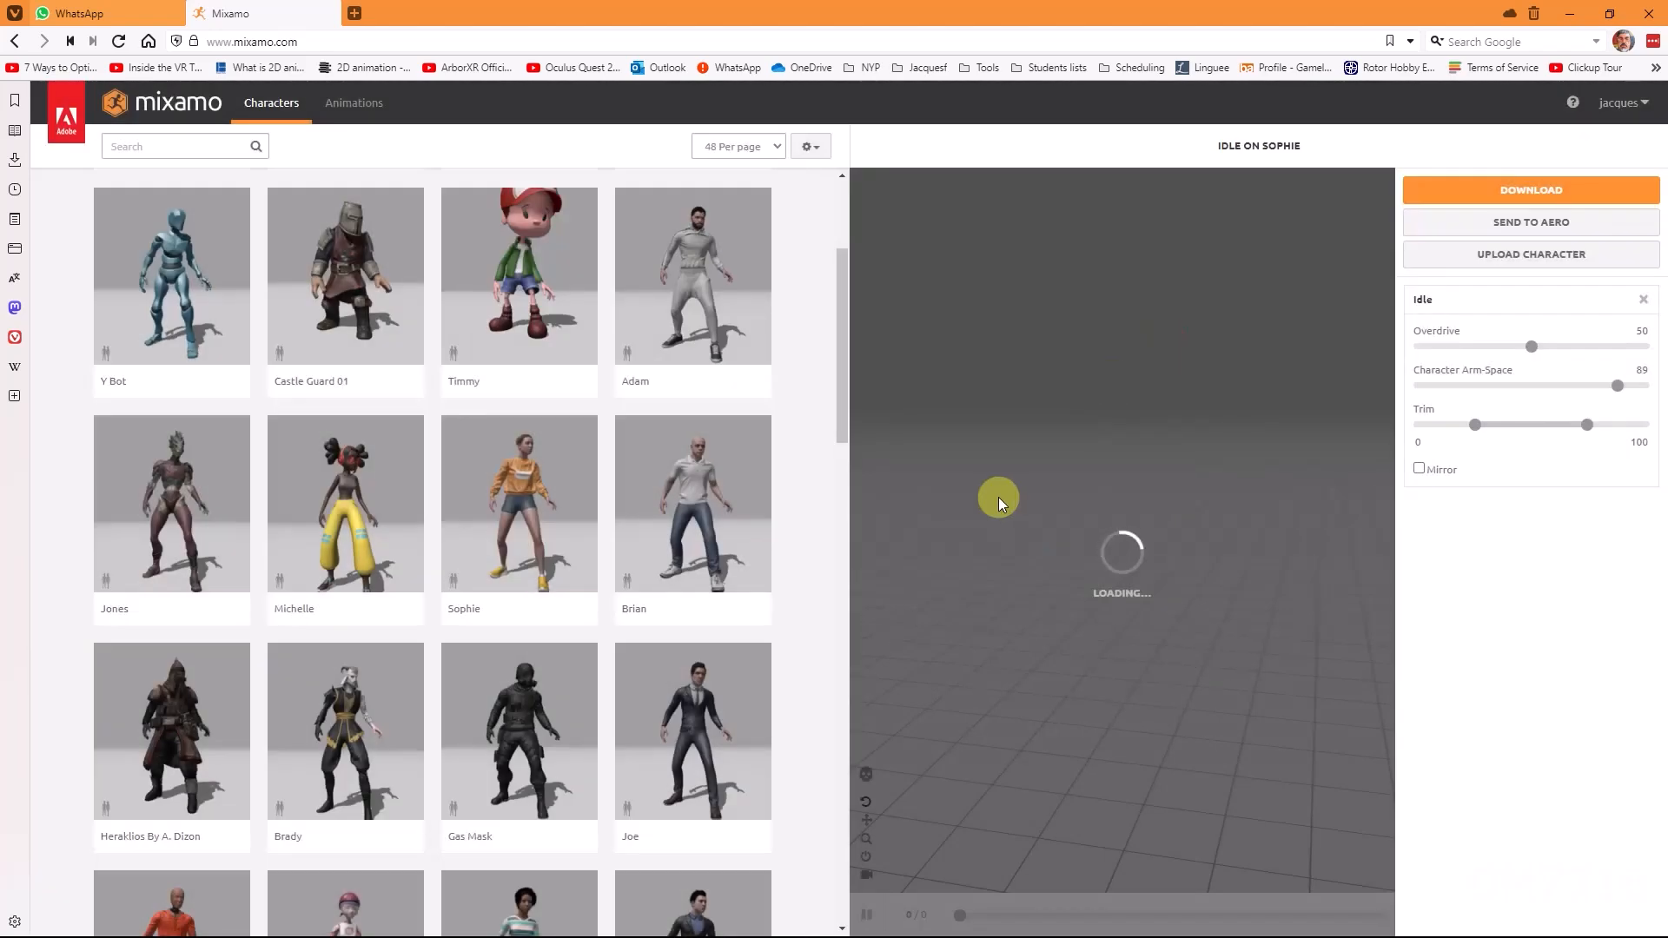
Step: Open the animations library and preview the Shoved Reaction With Spin and Capoeira animations on Sophie
scroll(1089, 608, "down", 3)
left_click_drag(1093, 564, 1145, 550)
scroll(1140, 525, "up", 3)
scroll(1140, 560, "up", 4)
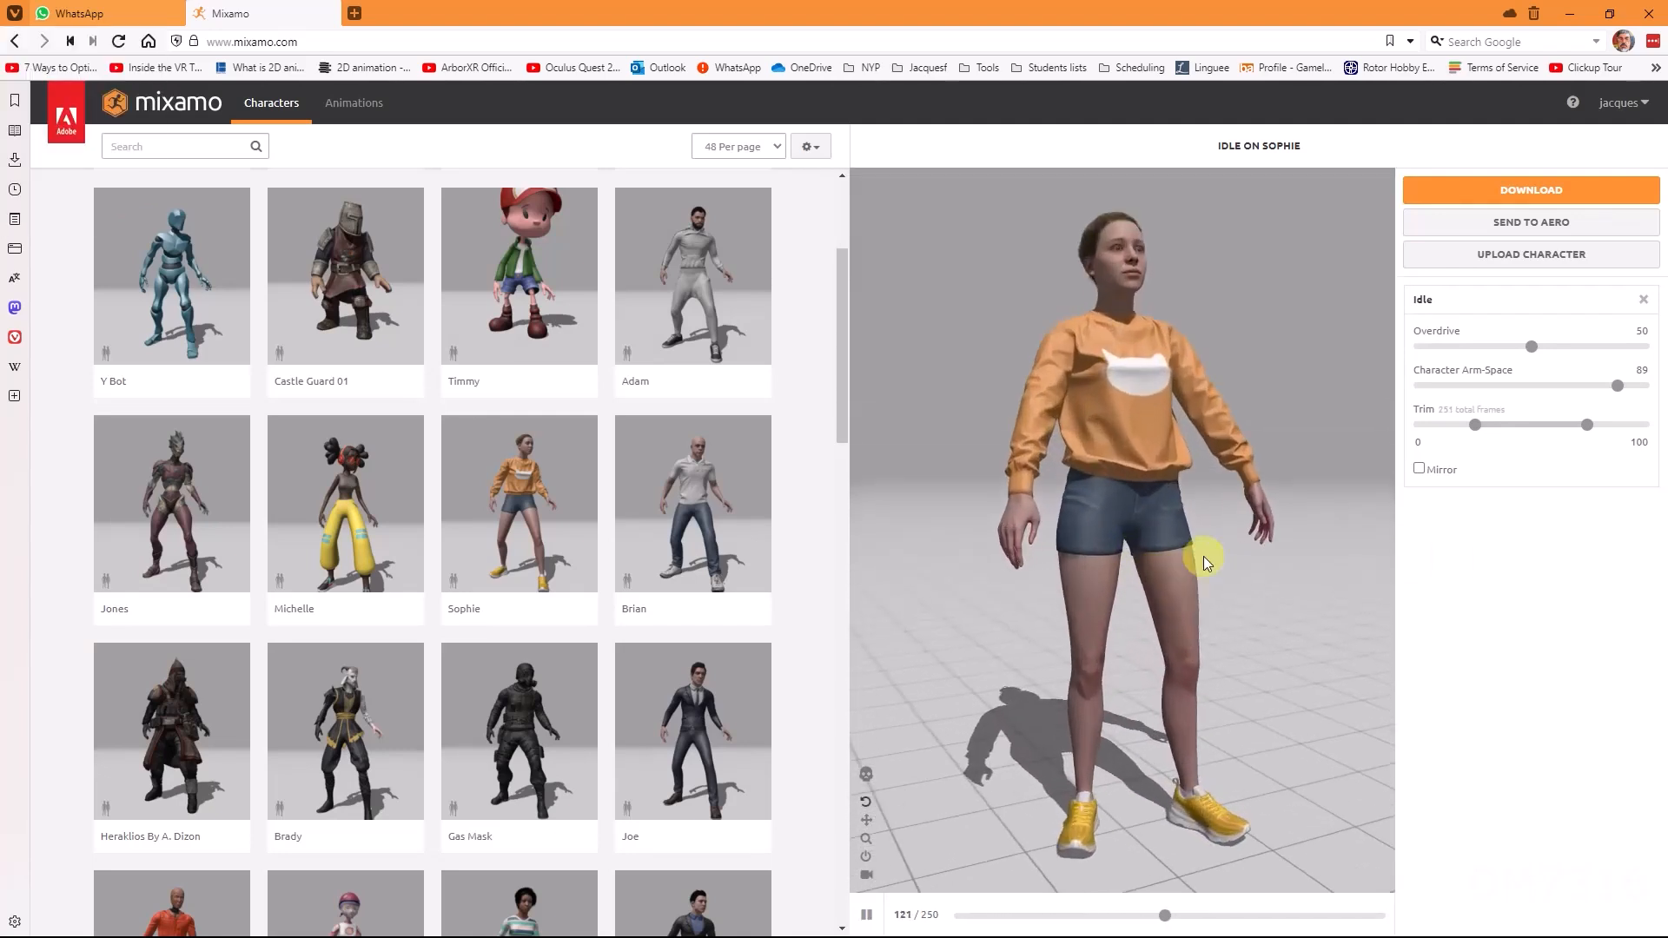
scroll(1216, 587, "up", 2)
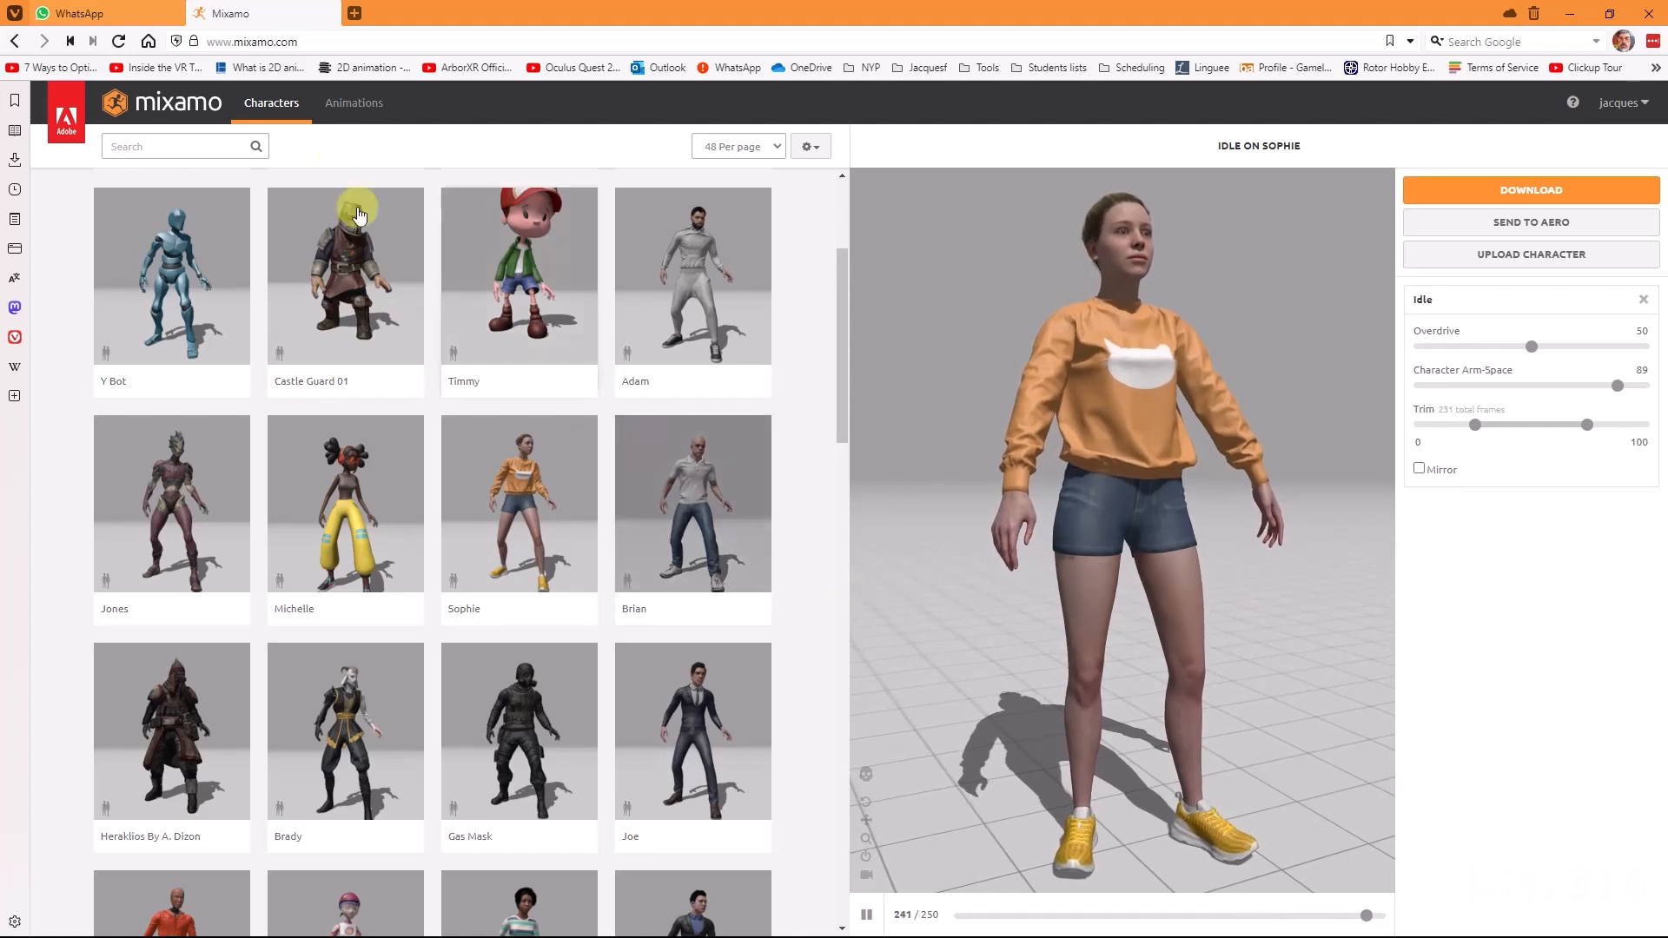
left_click(356, 103)
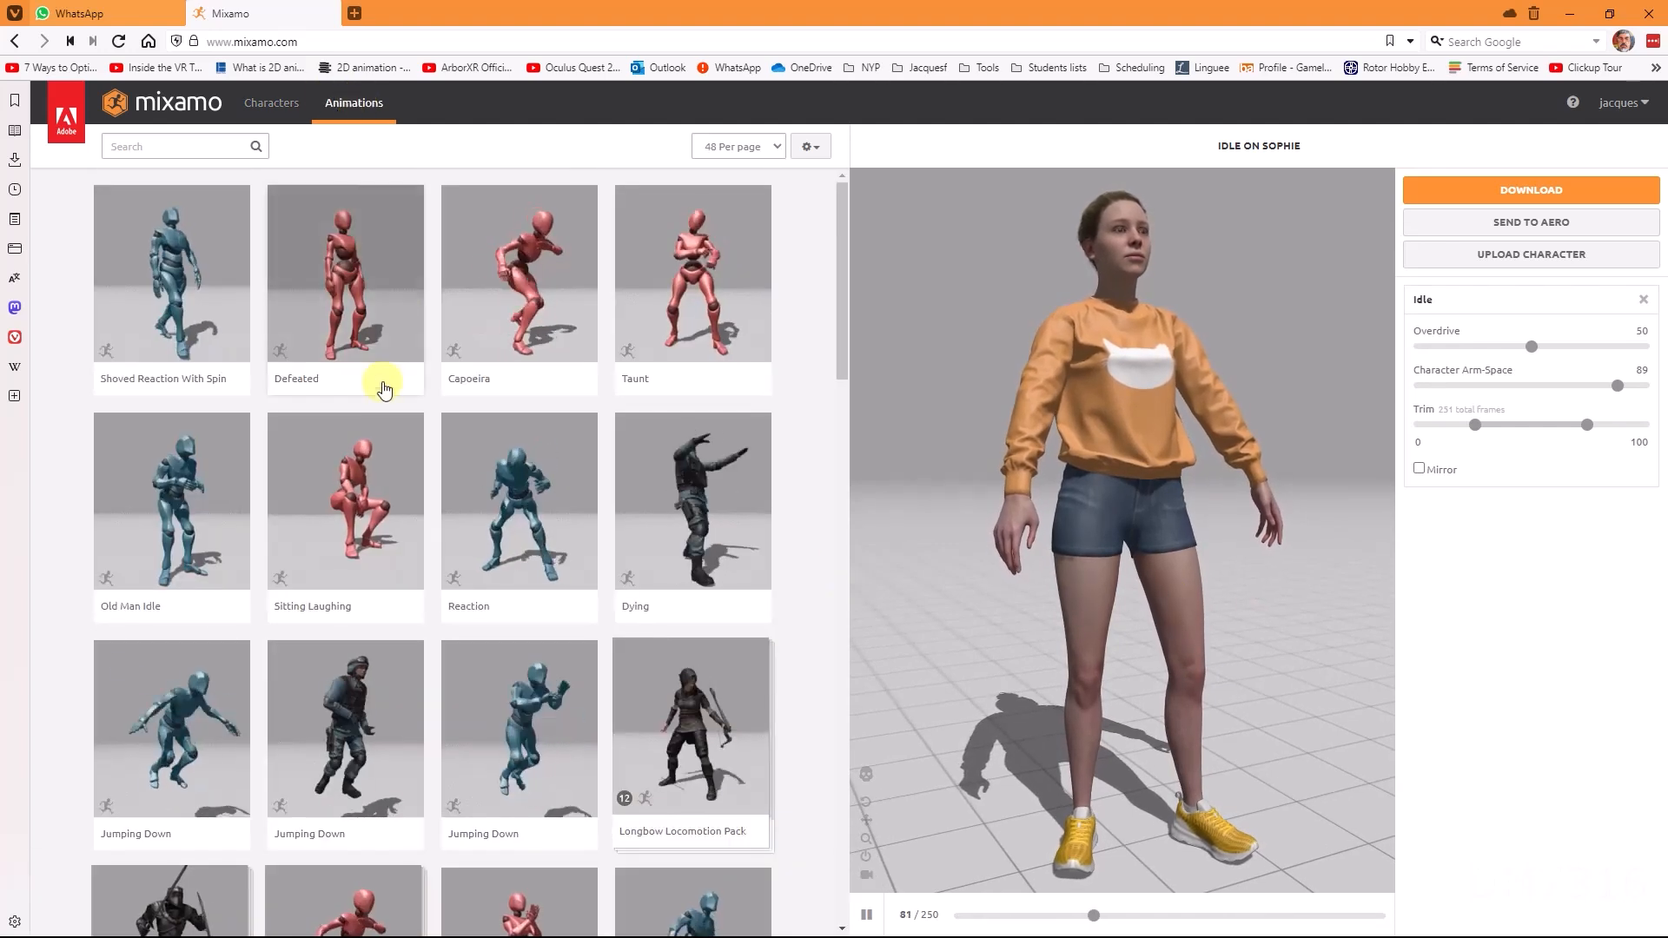
left_click(230, 328)
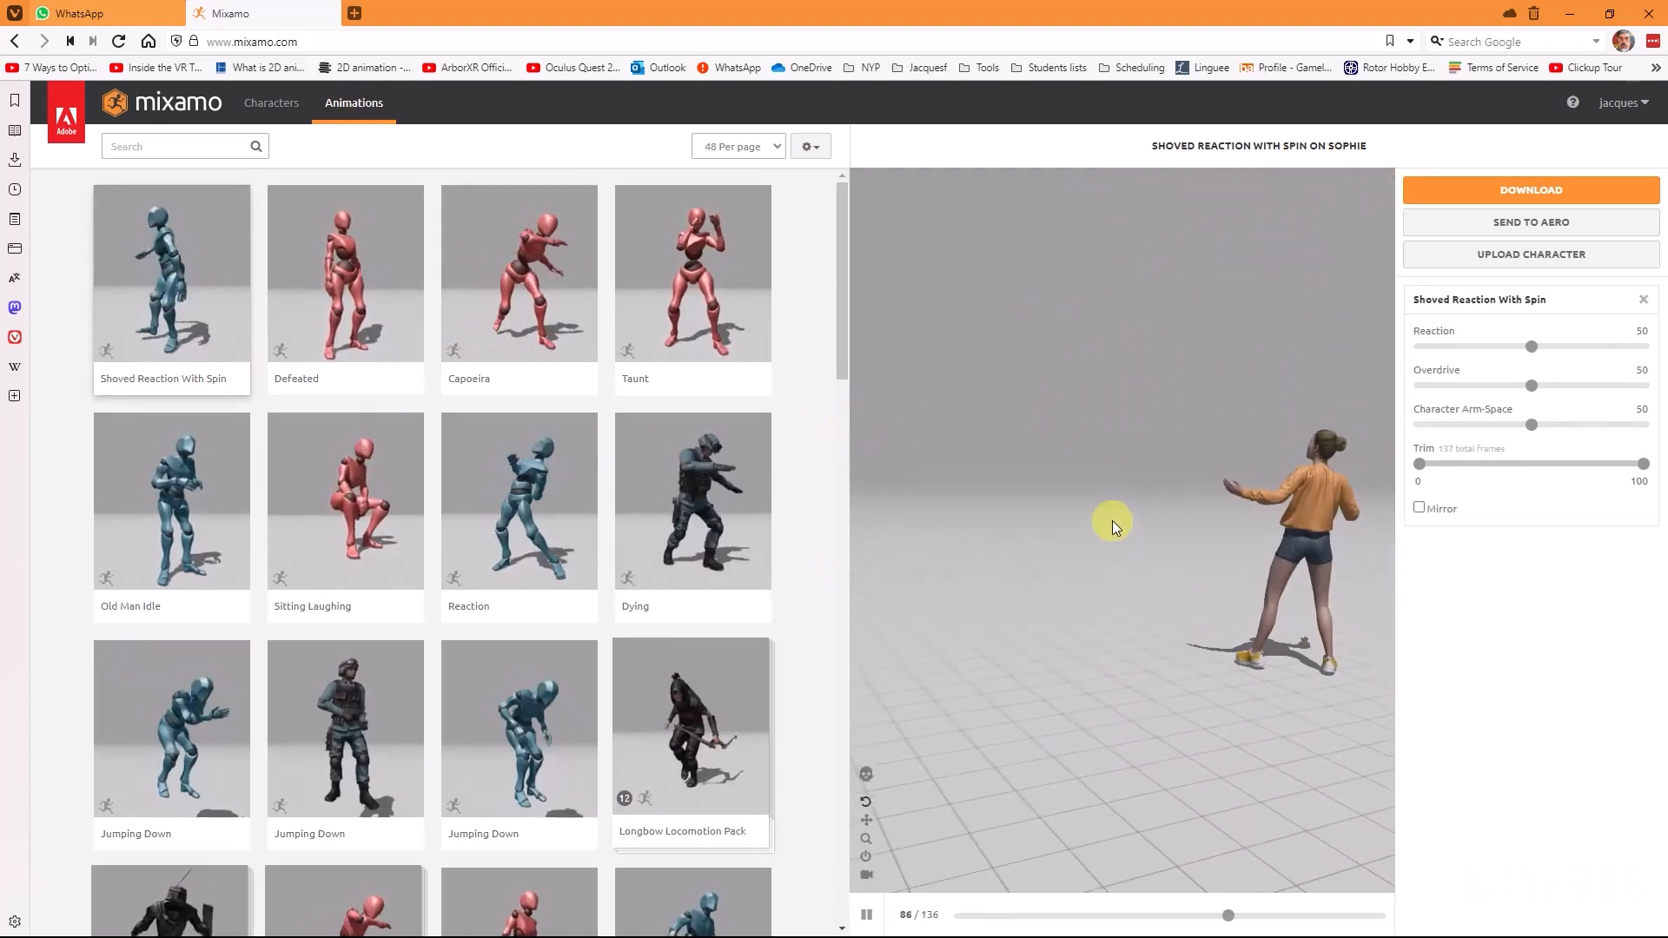
left_click(509, 270)
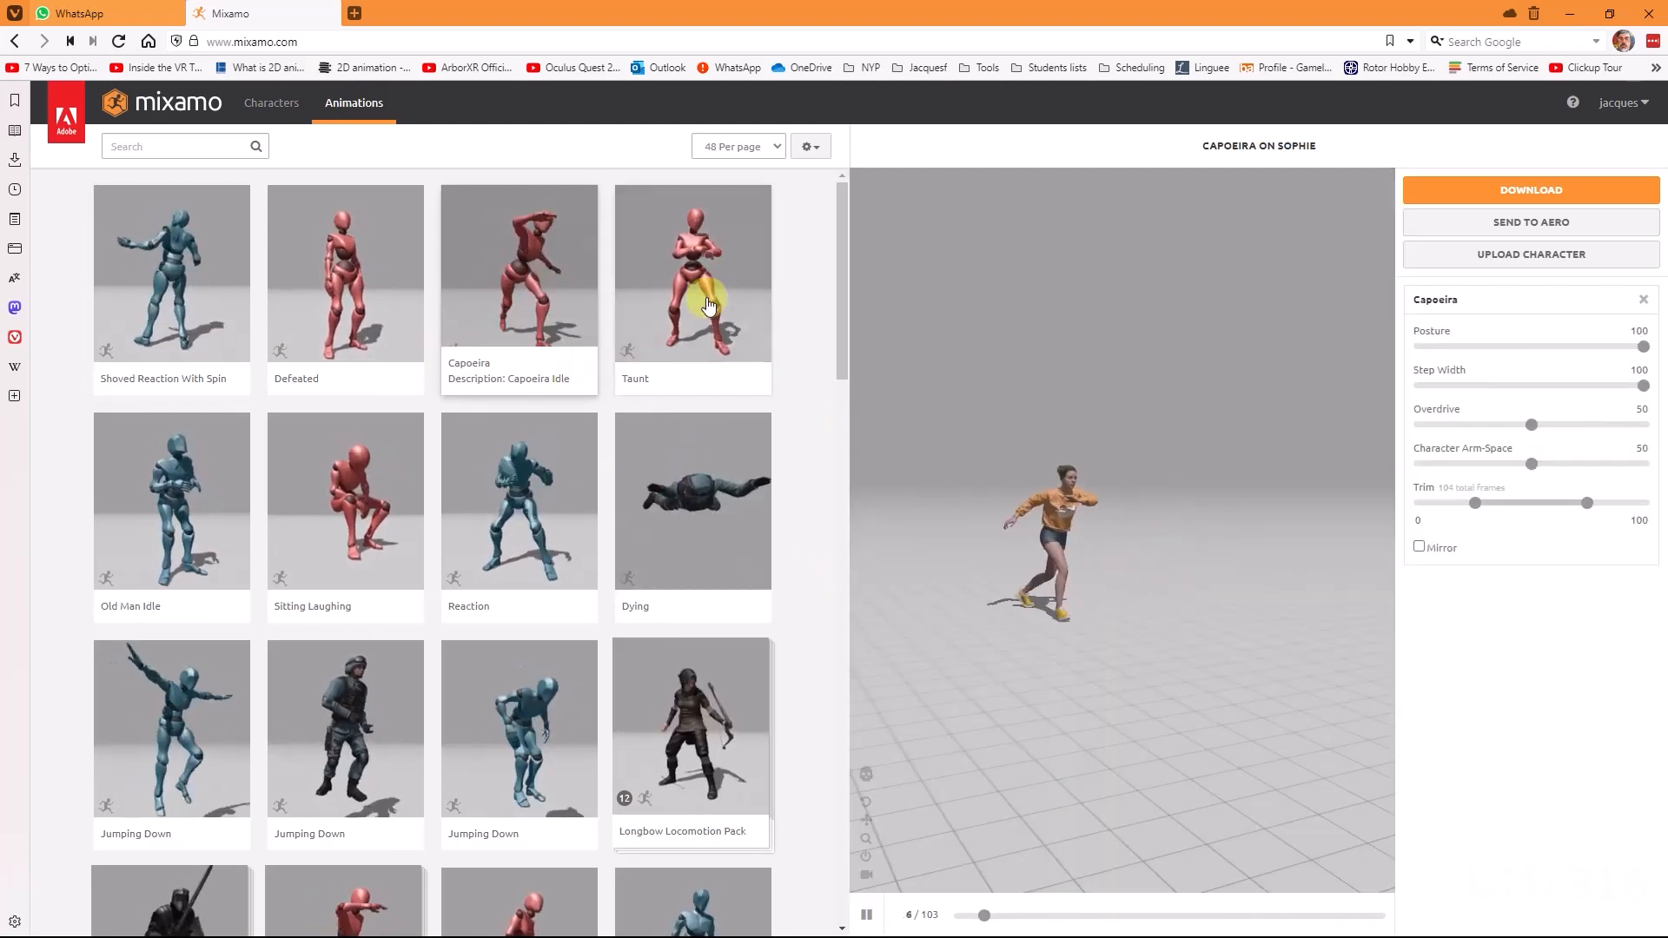
Step: Search the animations library for rumba
left_click(199, 150)
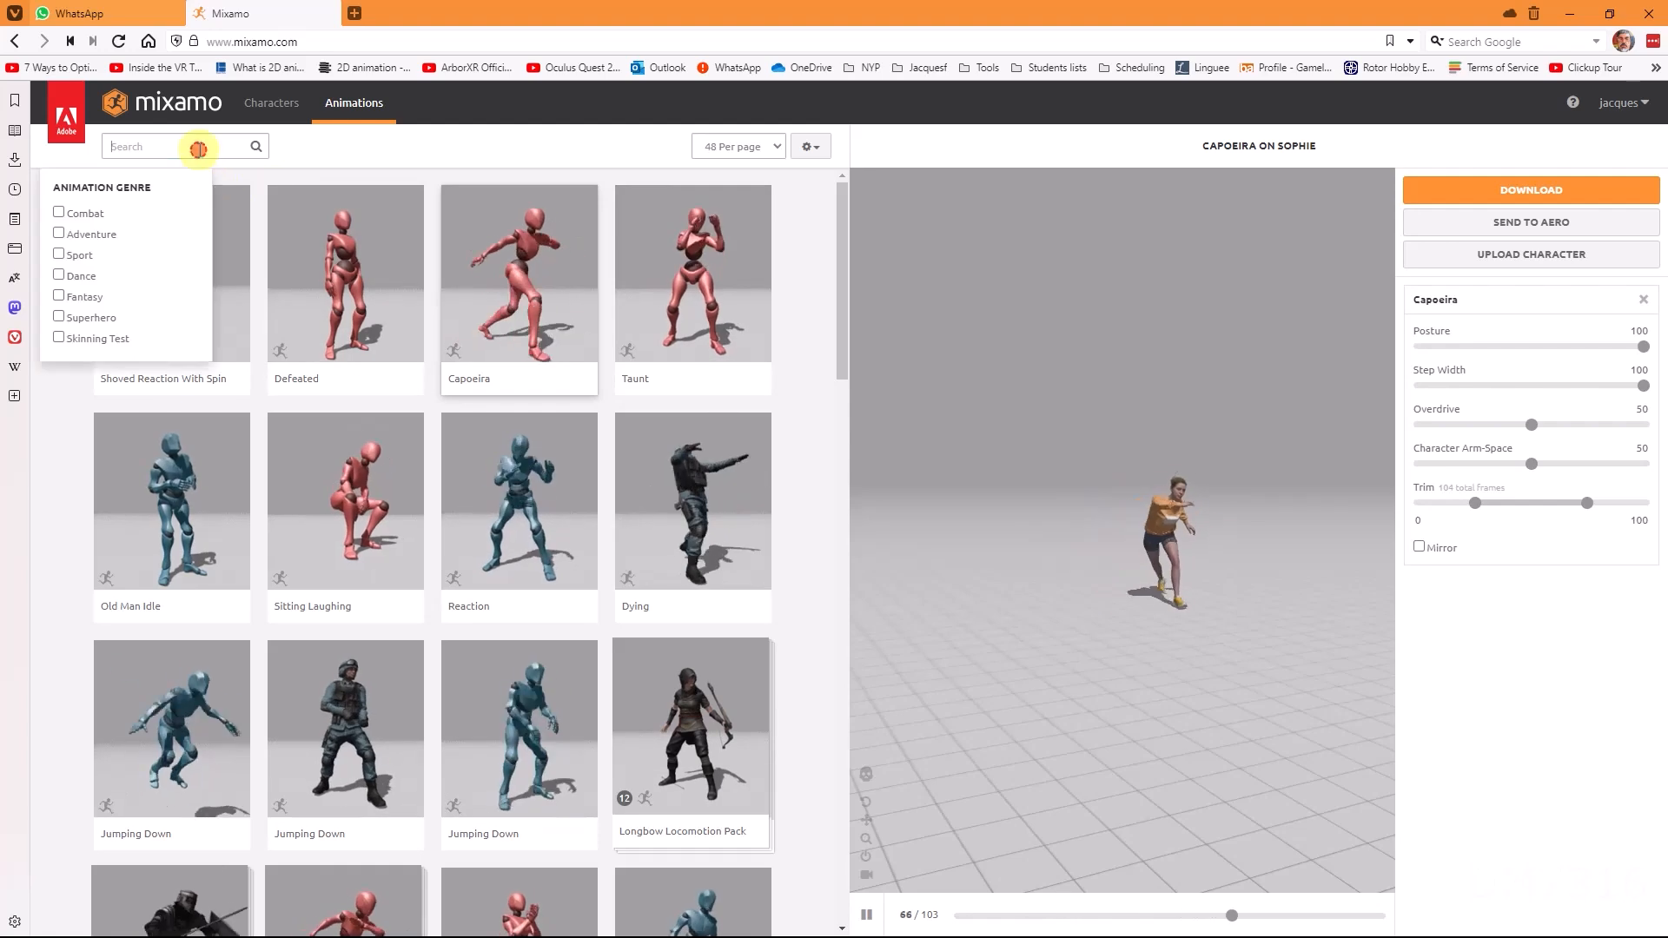
type("ru")
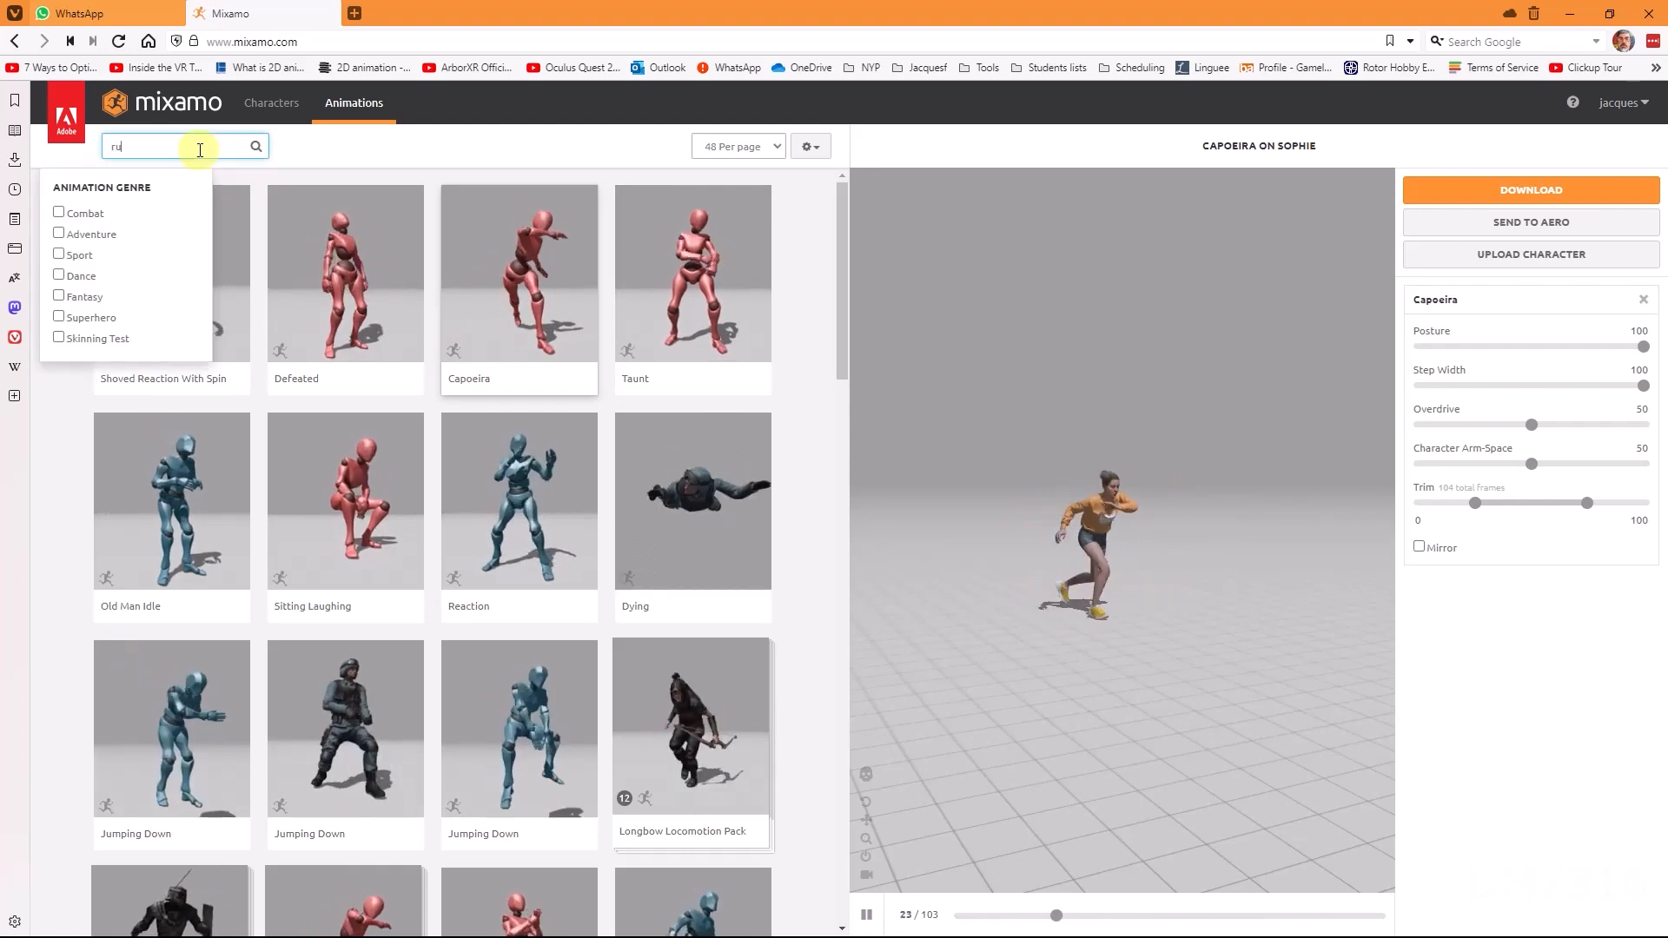
type("mba")
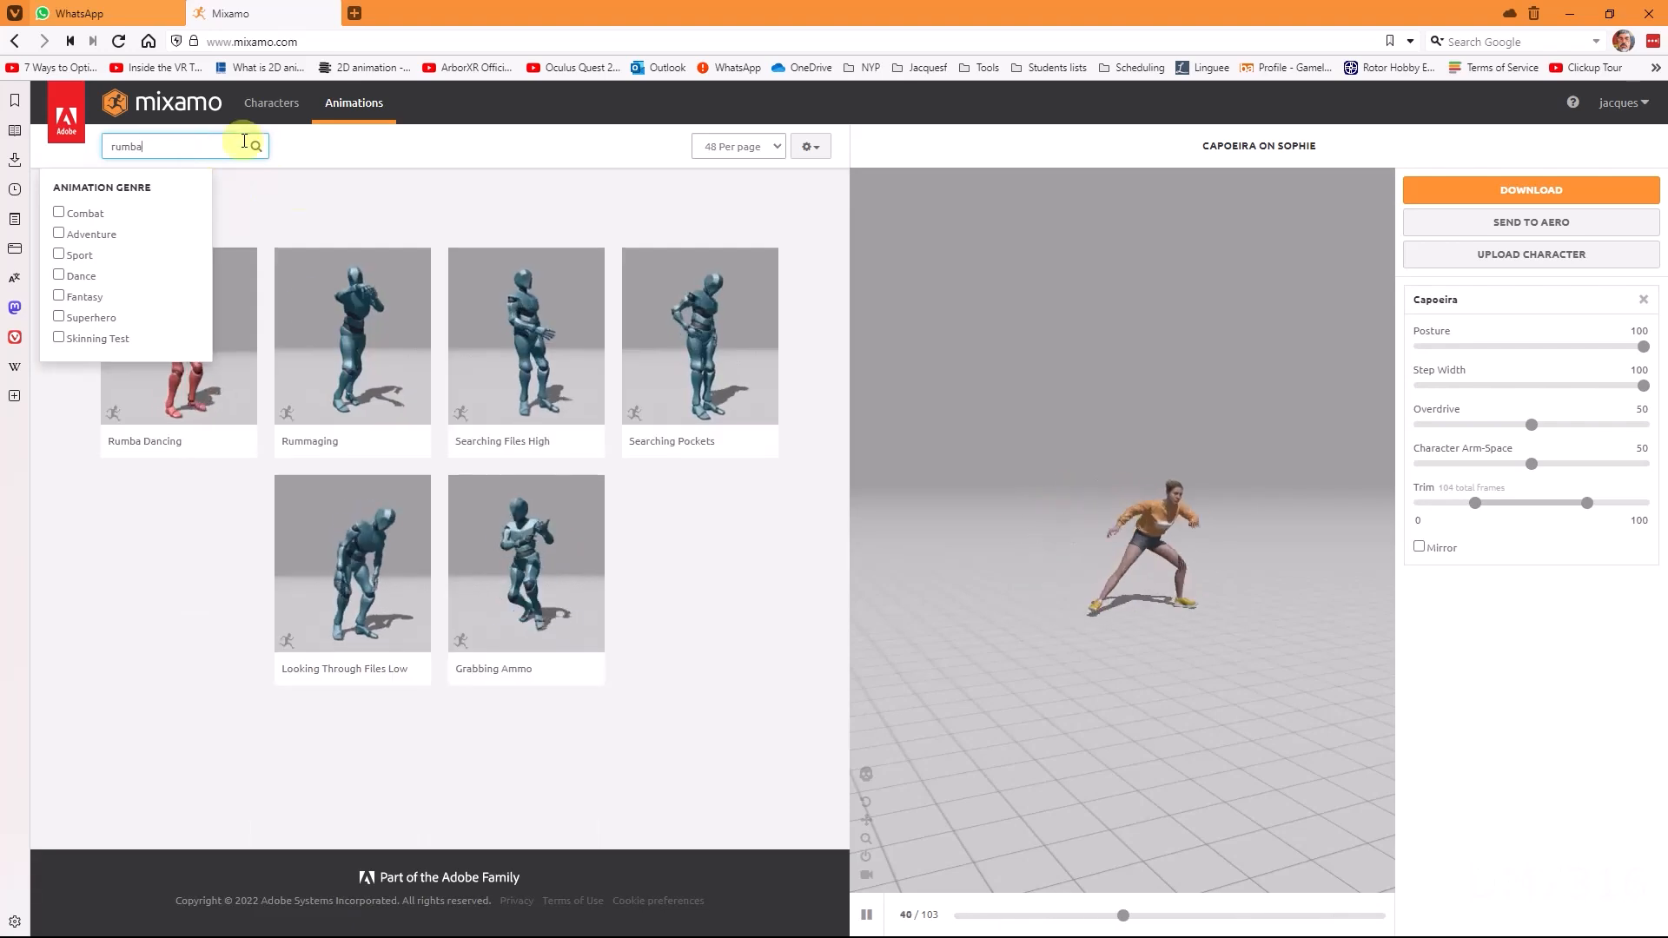
left_click(299, 196)
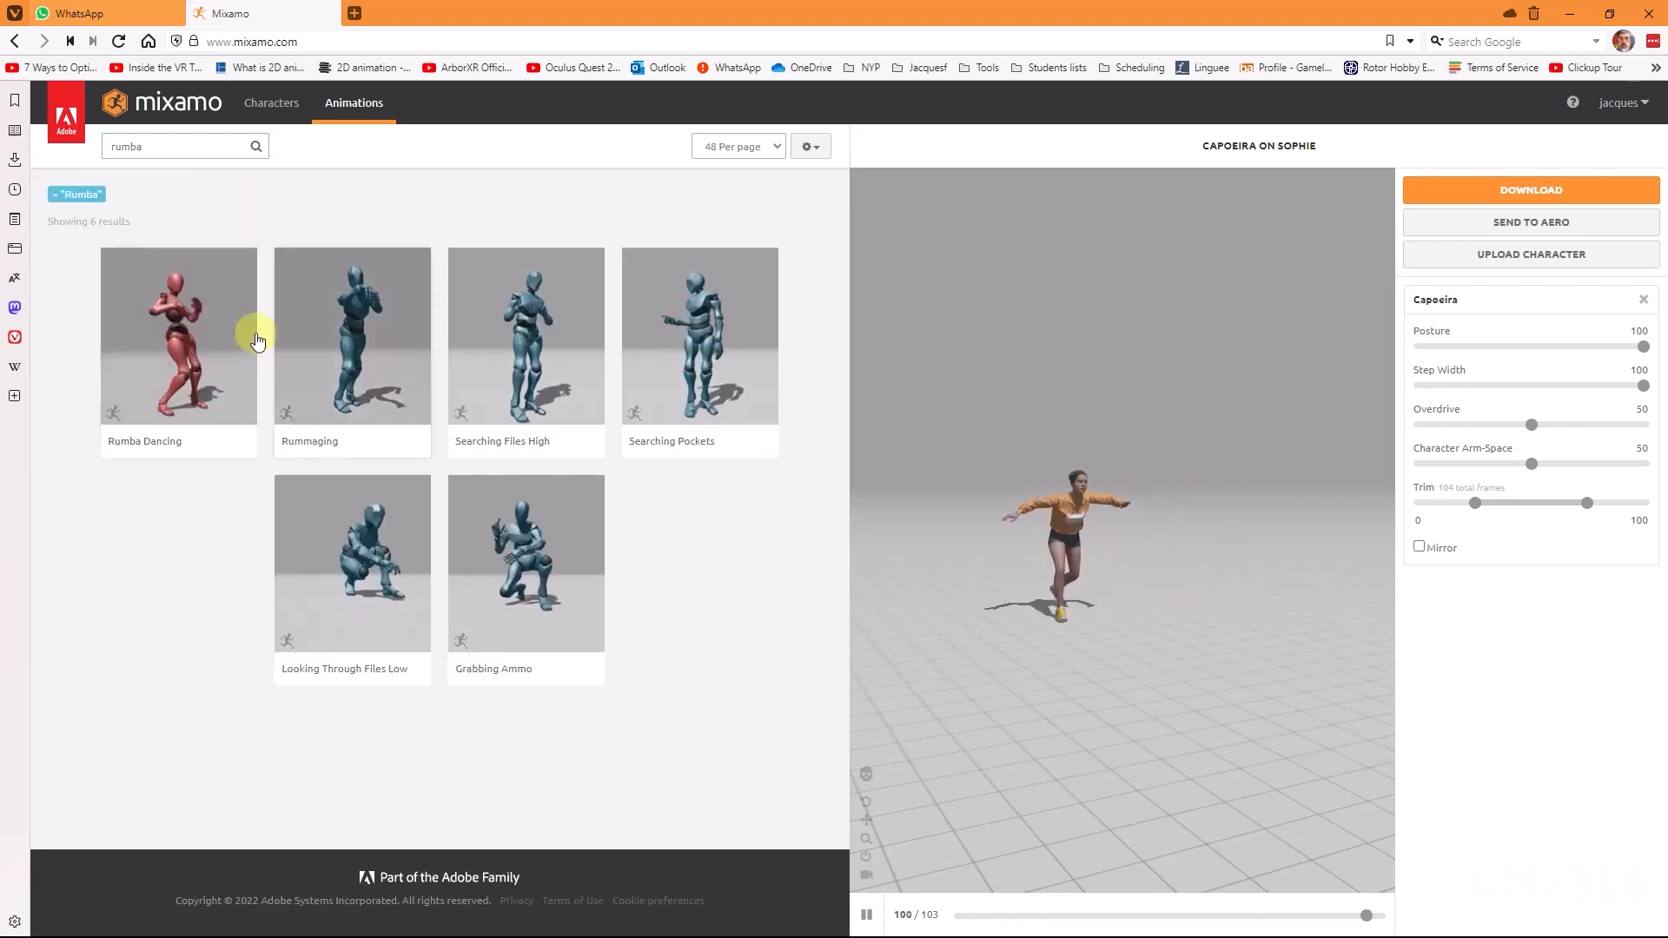
Step: Preview Rummaging and Searching Files High, and apply the Rumba Dancing animation to Sophie
left_click(335, 330)
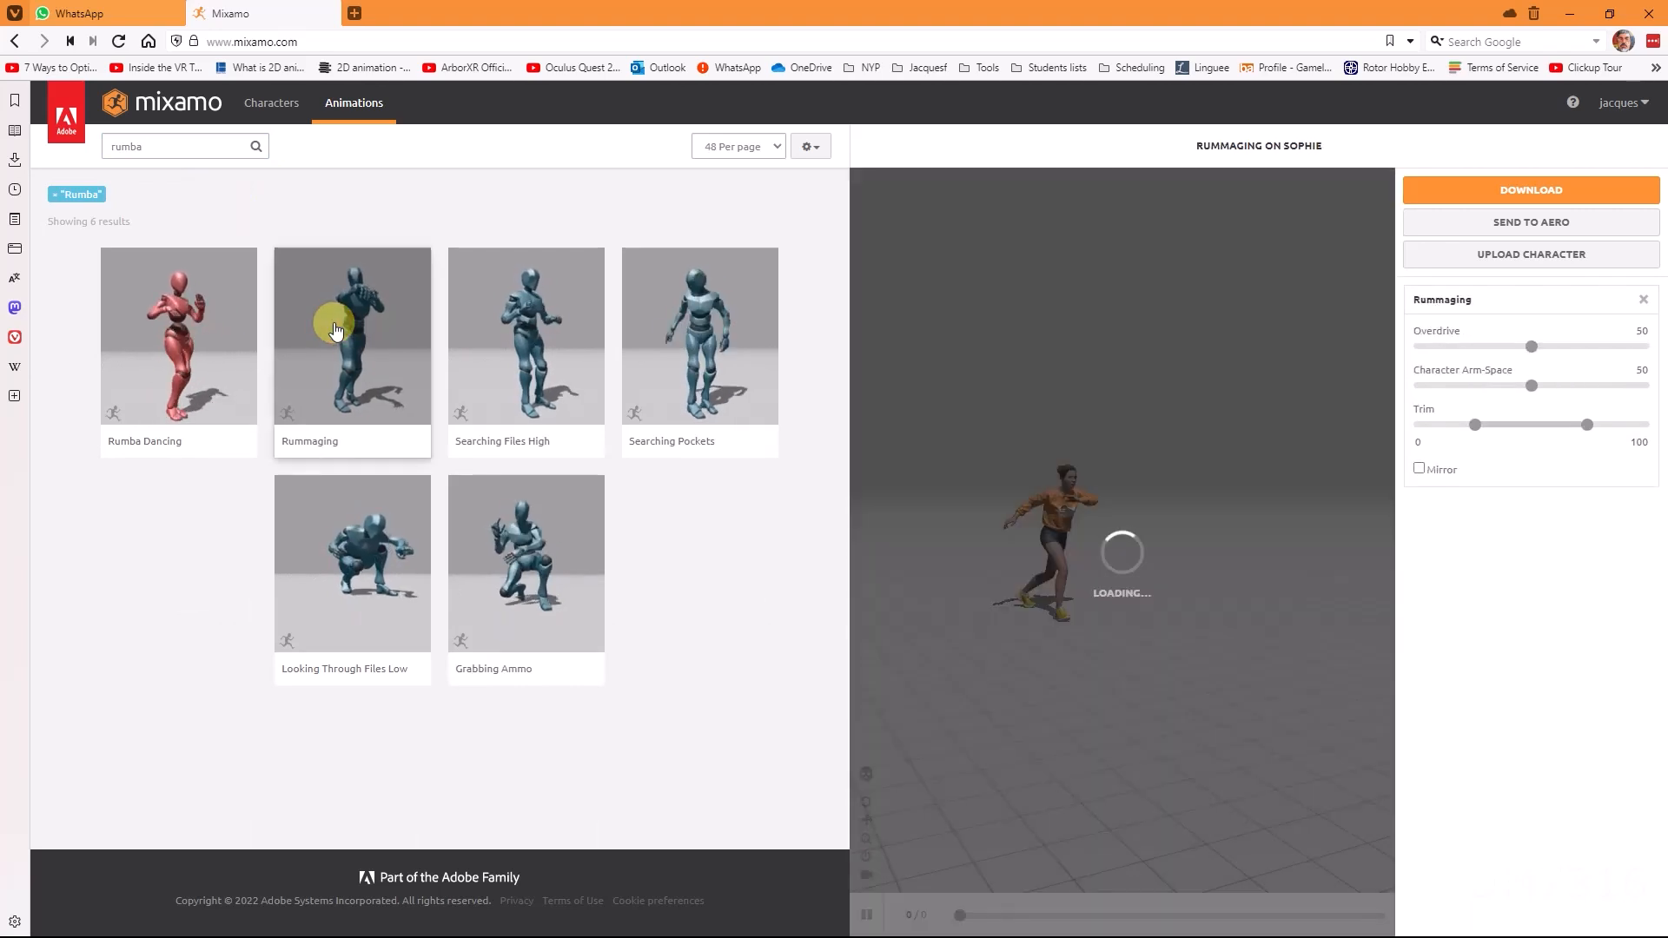
left_click(534, 341)
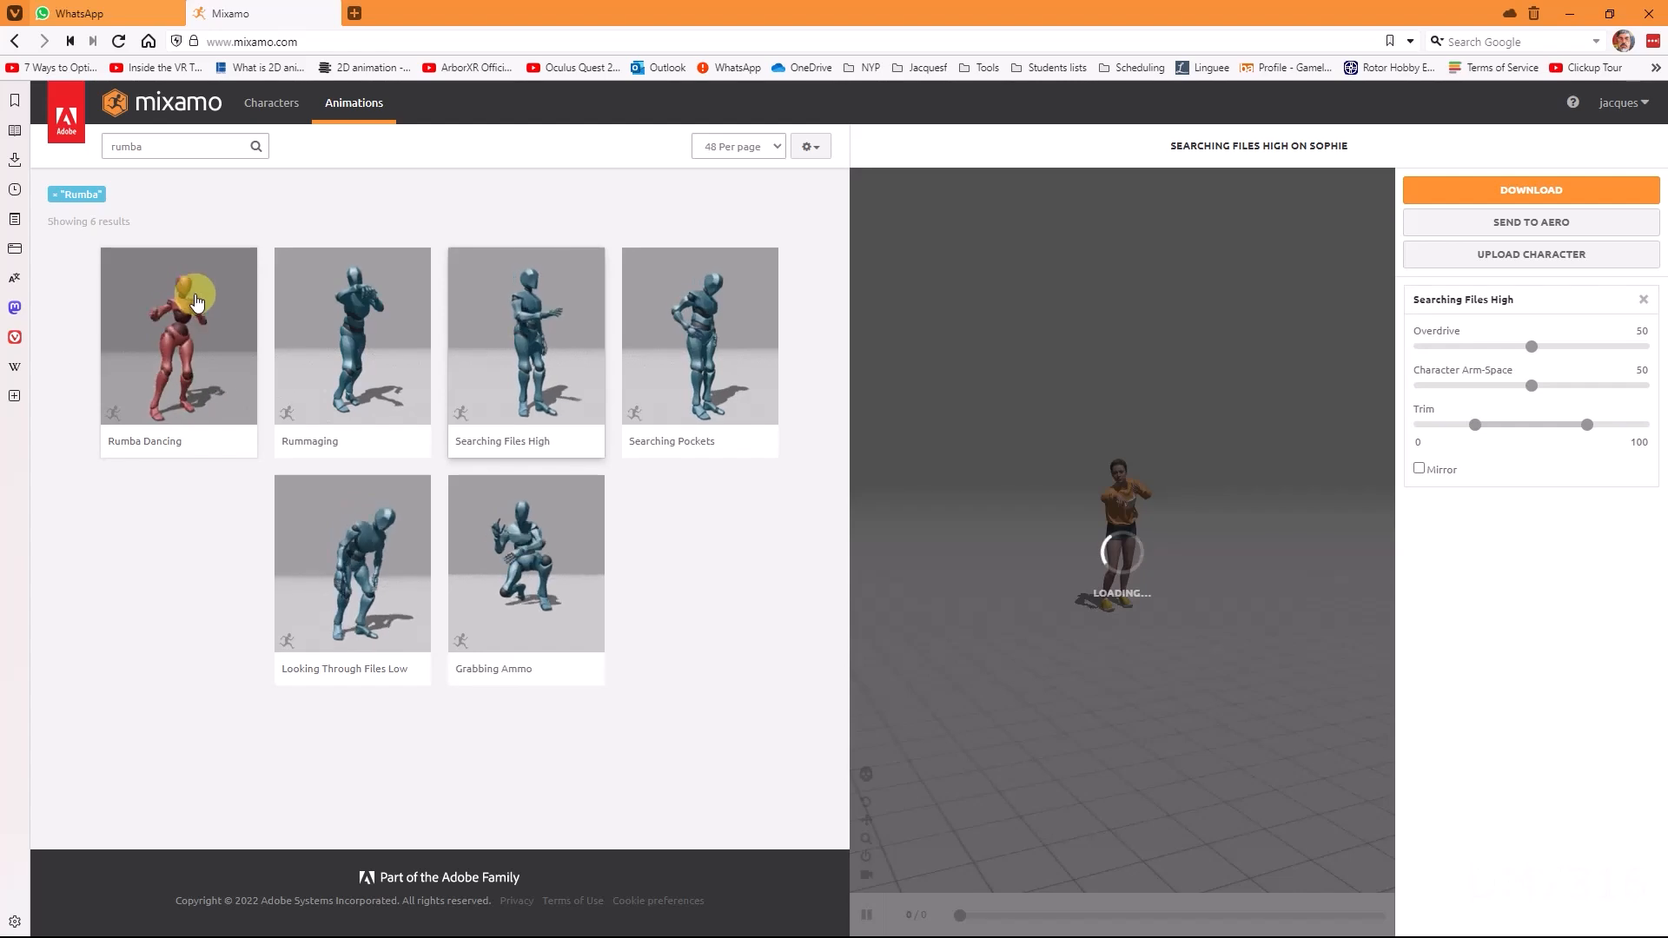
left_click(175, 344)
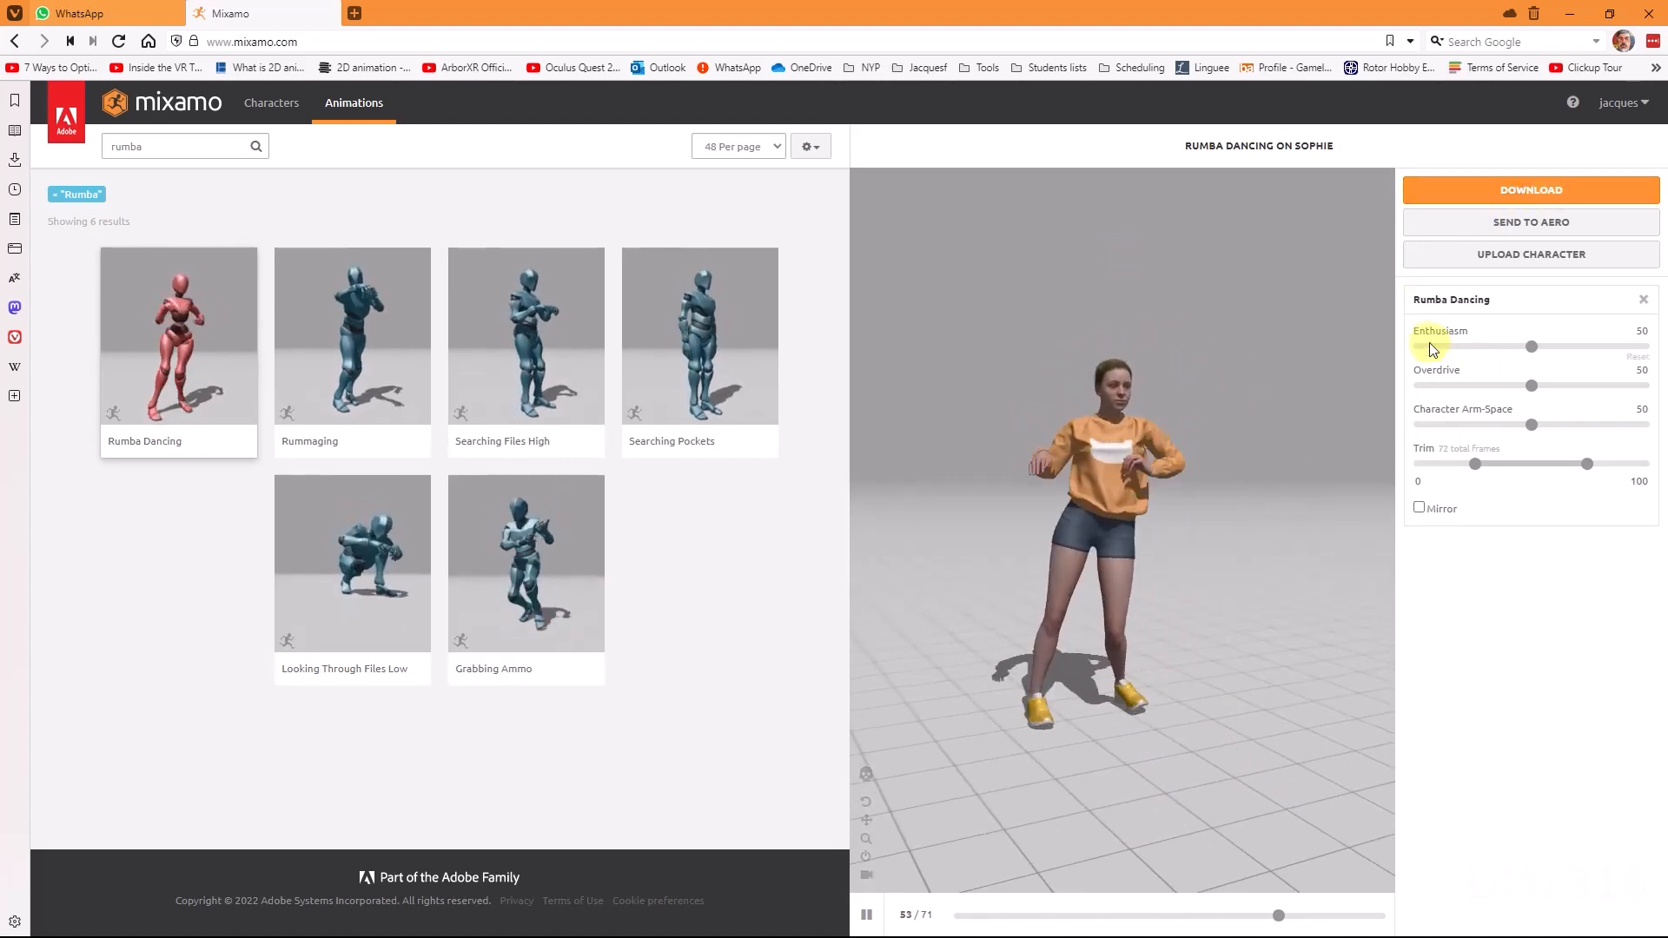
Step: Set Rumba Dancing's Enthusiasm to 51 and download it as FBX Binary with skin at 30 frames per second
left_click_drag(1532, 347, 1621, 356)
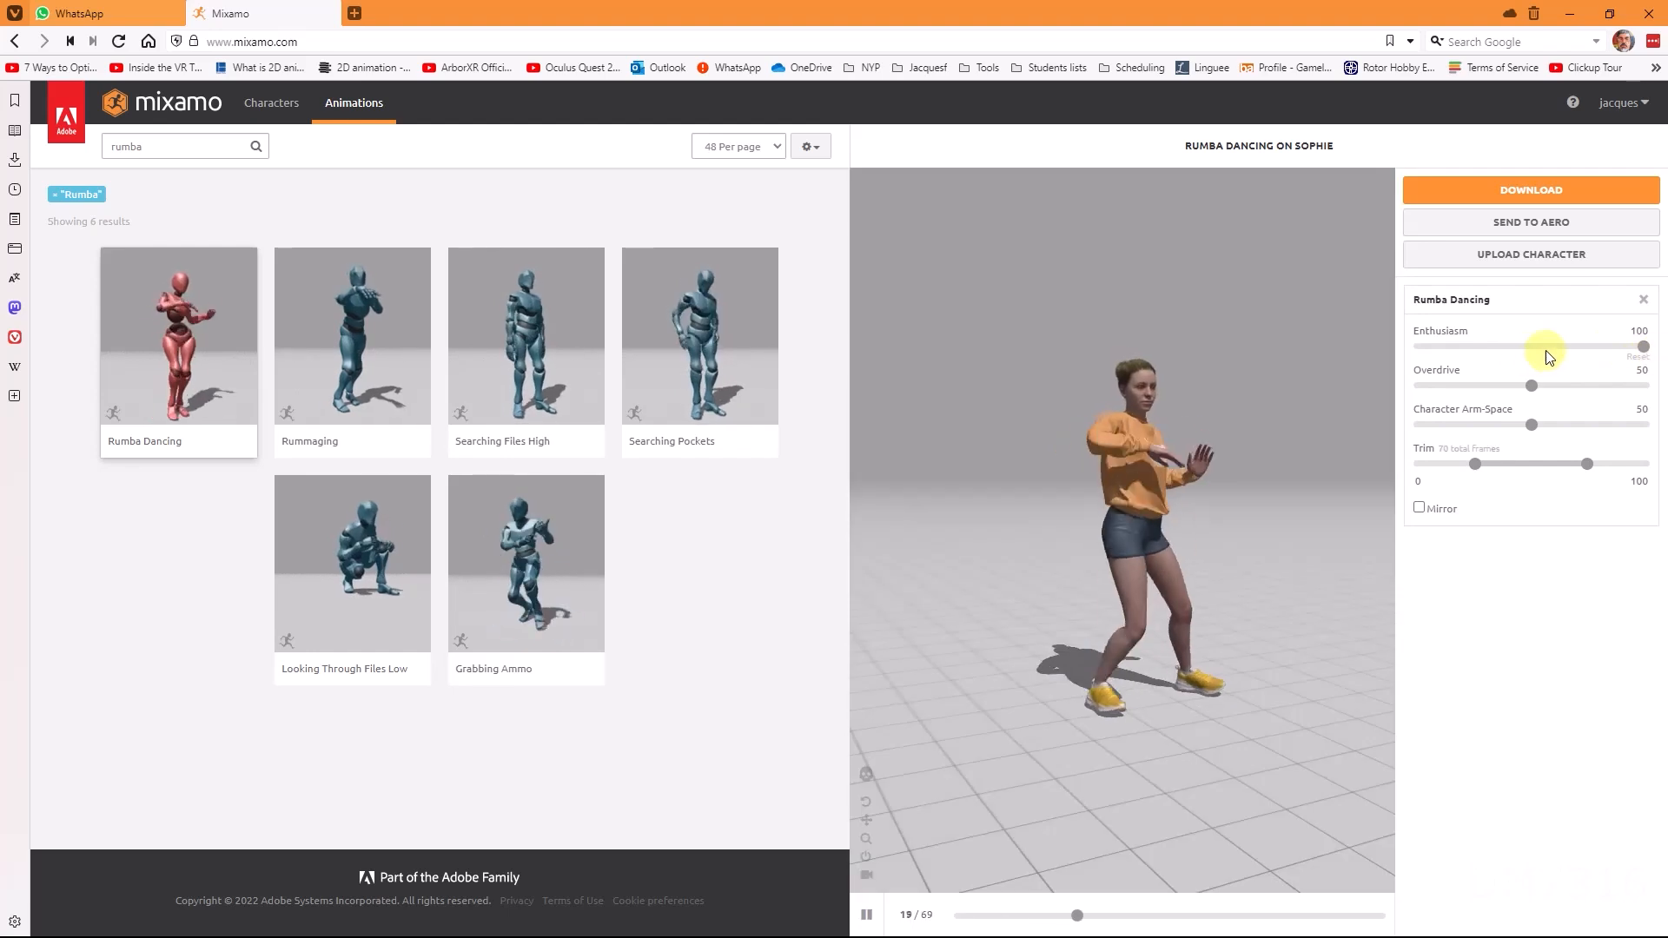
left_click(1534, 347)
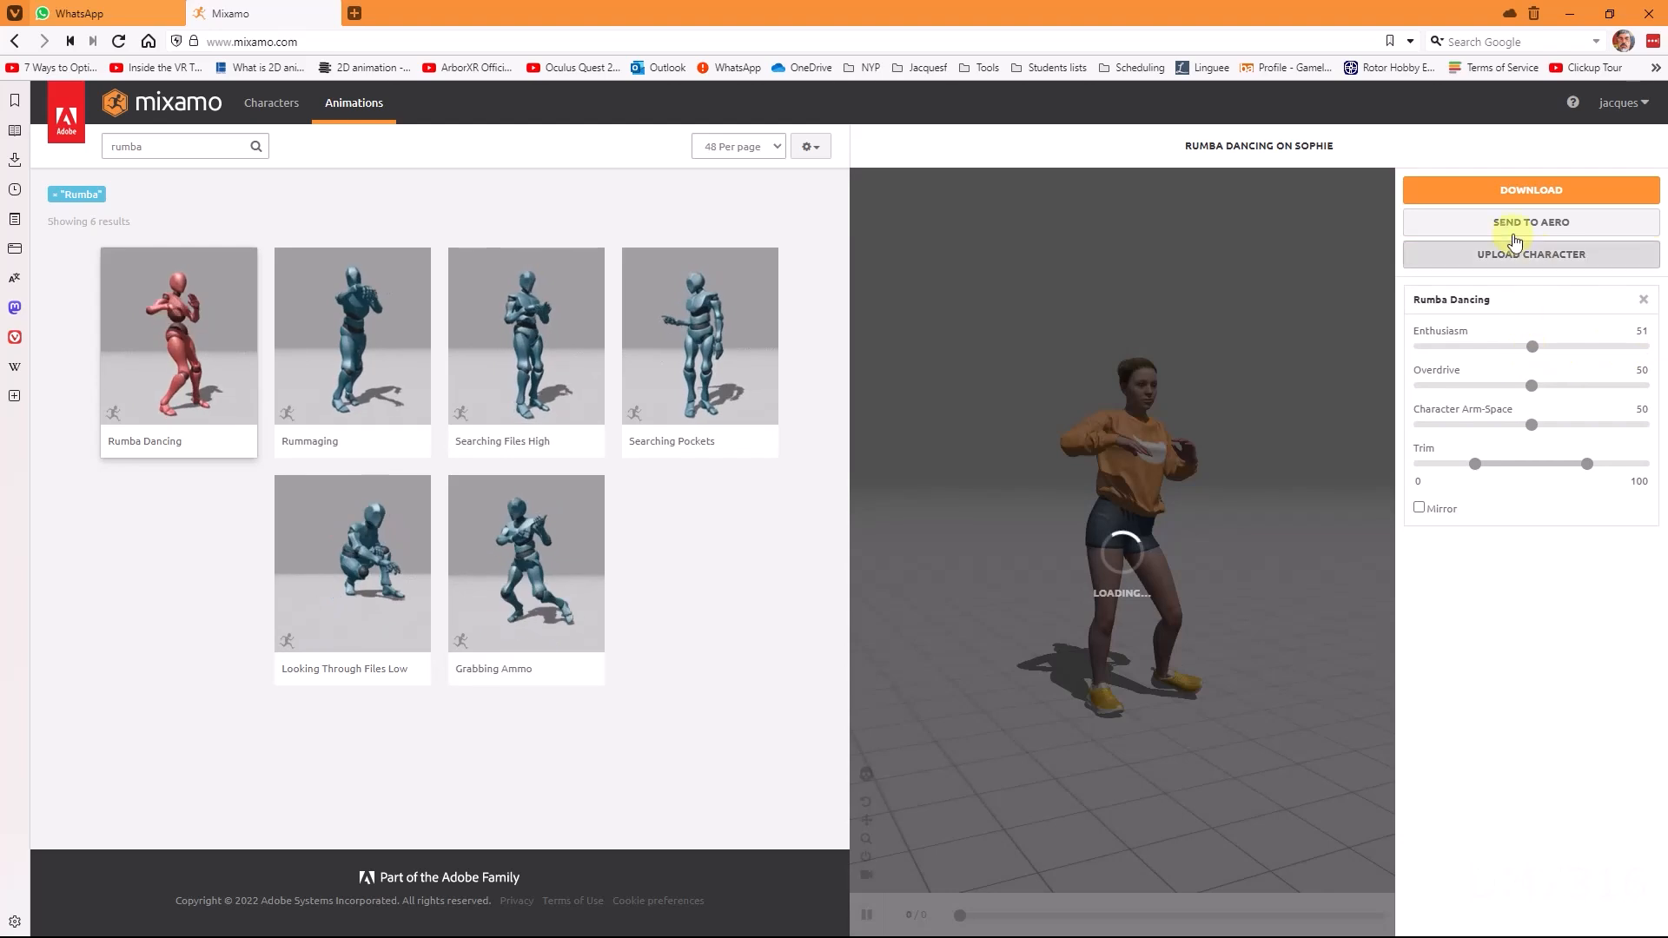
left_click(1531, 191)
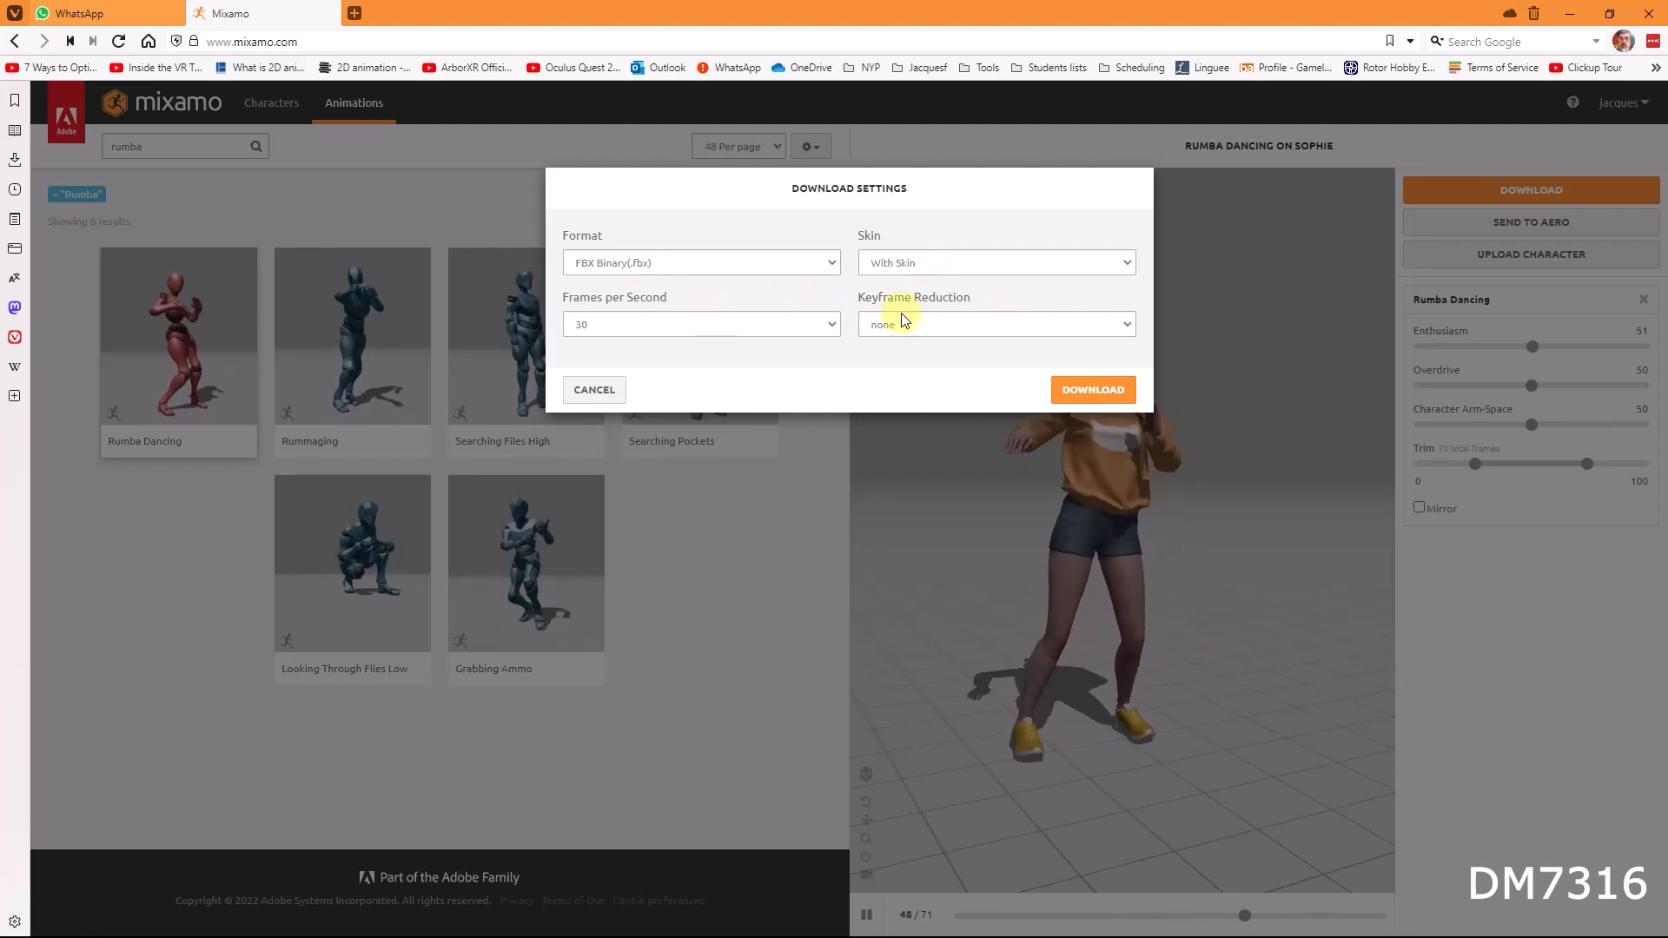
left_click(1081, 396)
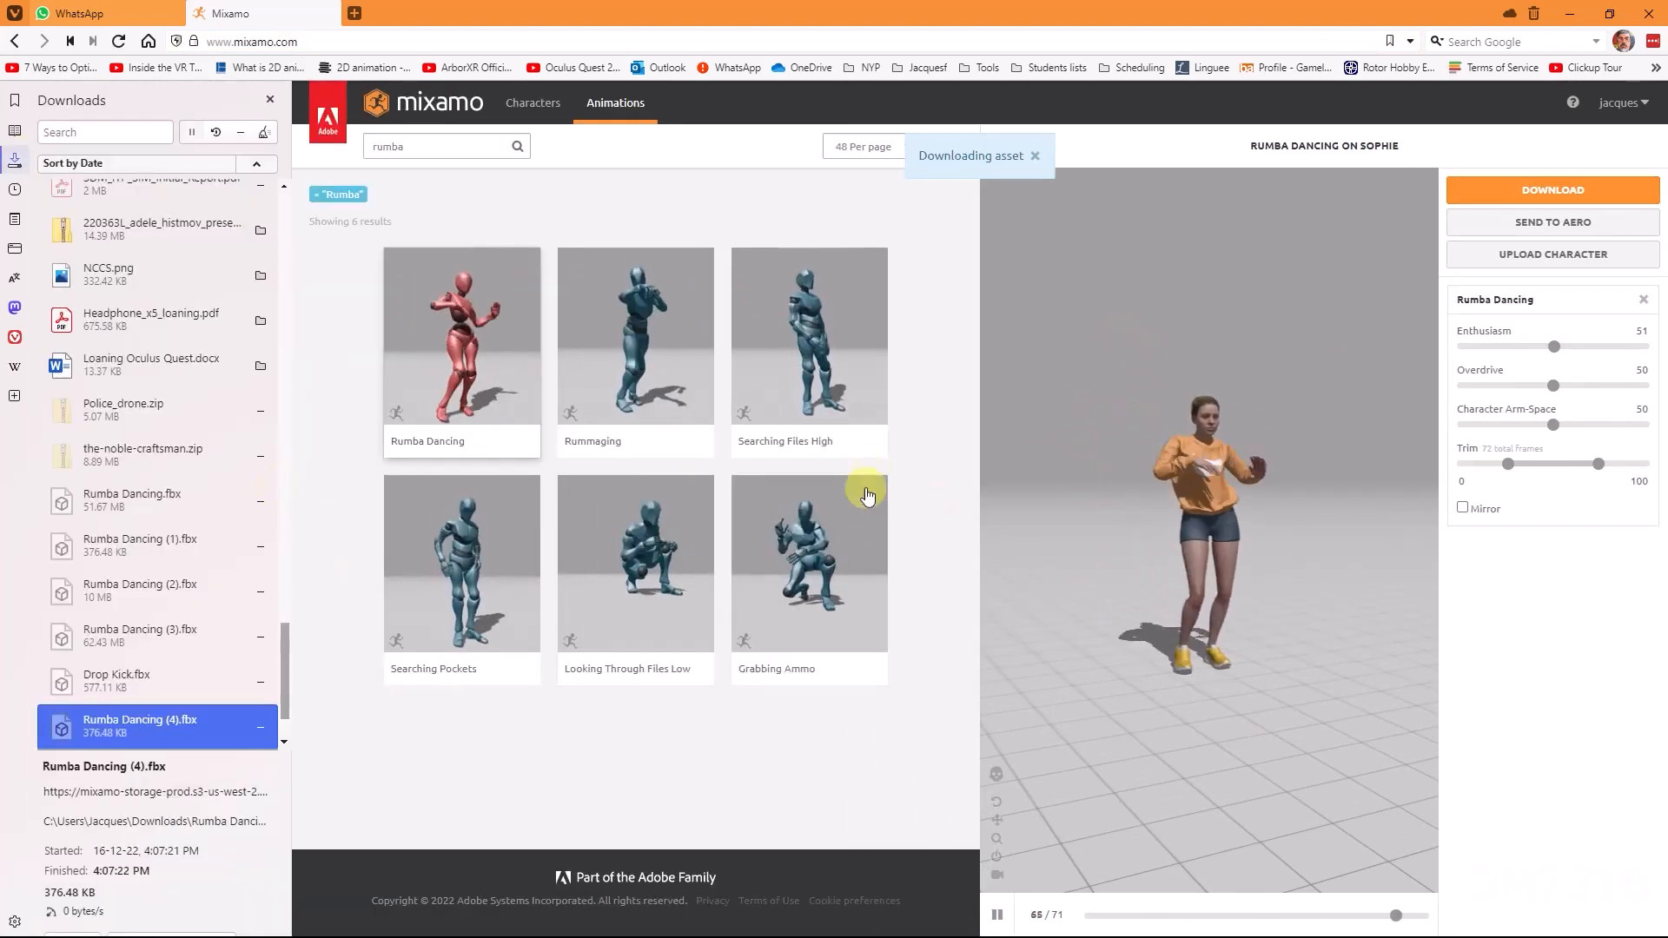
Step: Show the downloaded Rumba Dancing.fbx file in its folder from the browser's downloads list
scroll(137, 732, "down", 2)
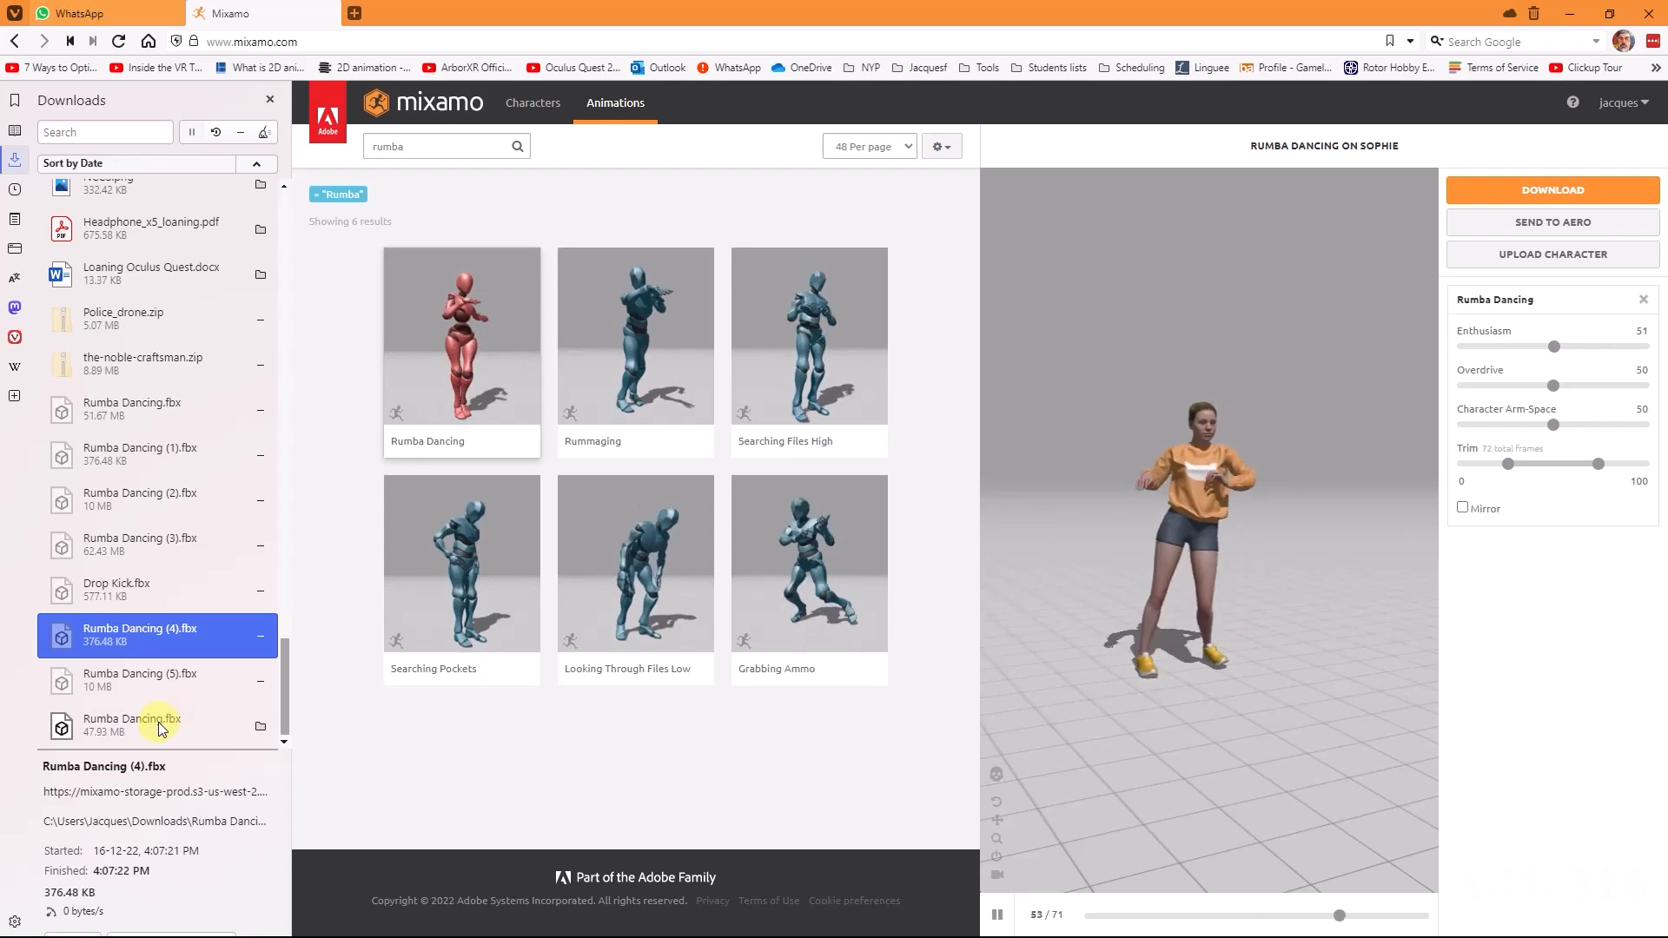
left_click(262, 730)
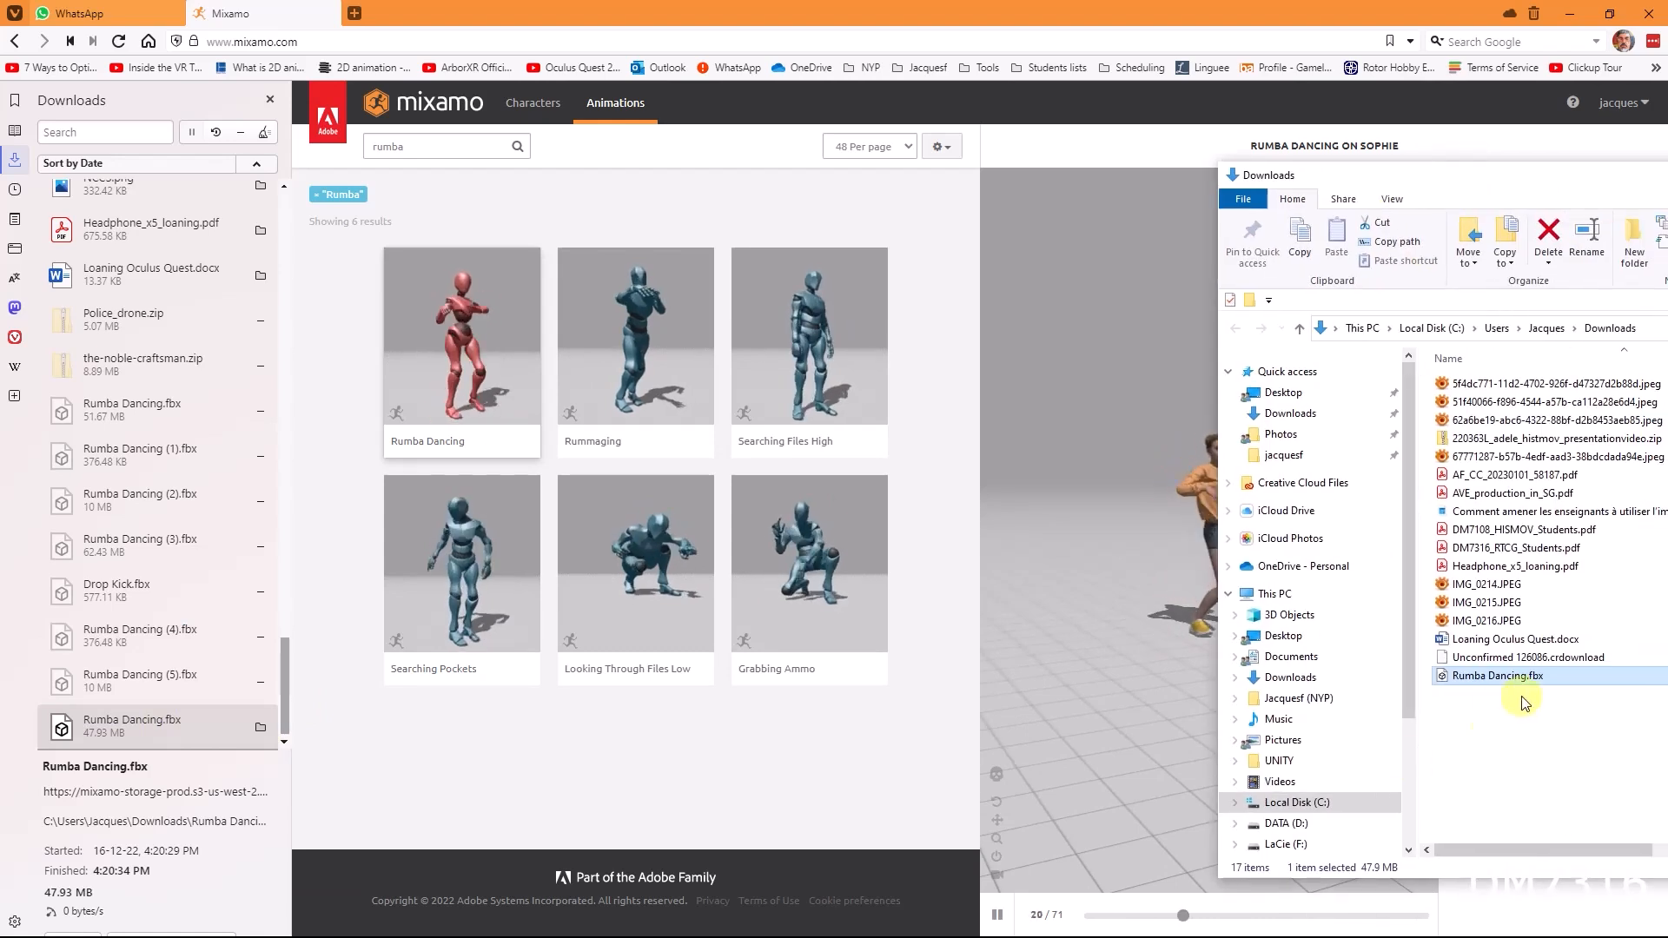
Step: Switch to Unity and create a new folder named Girl inside Assets > Models > Characters
key("alt+Tab")
key("alt+Tab")
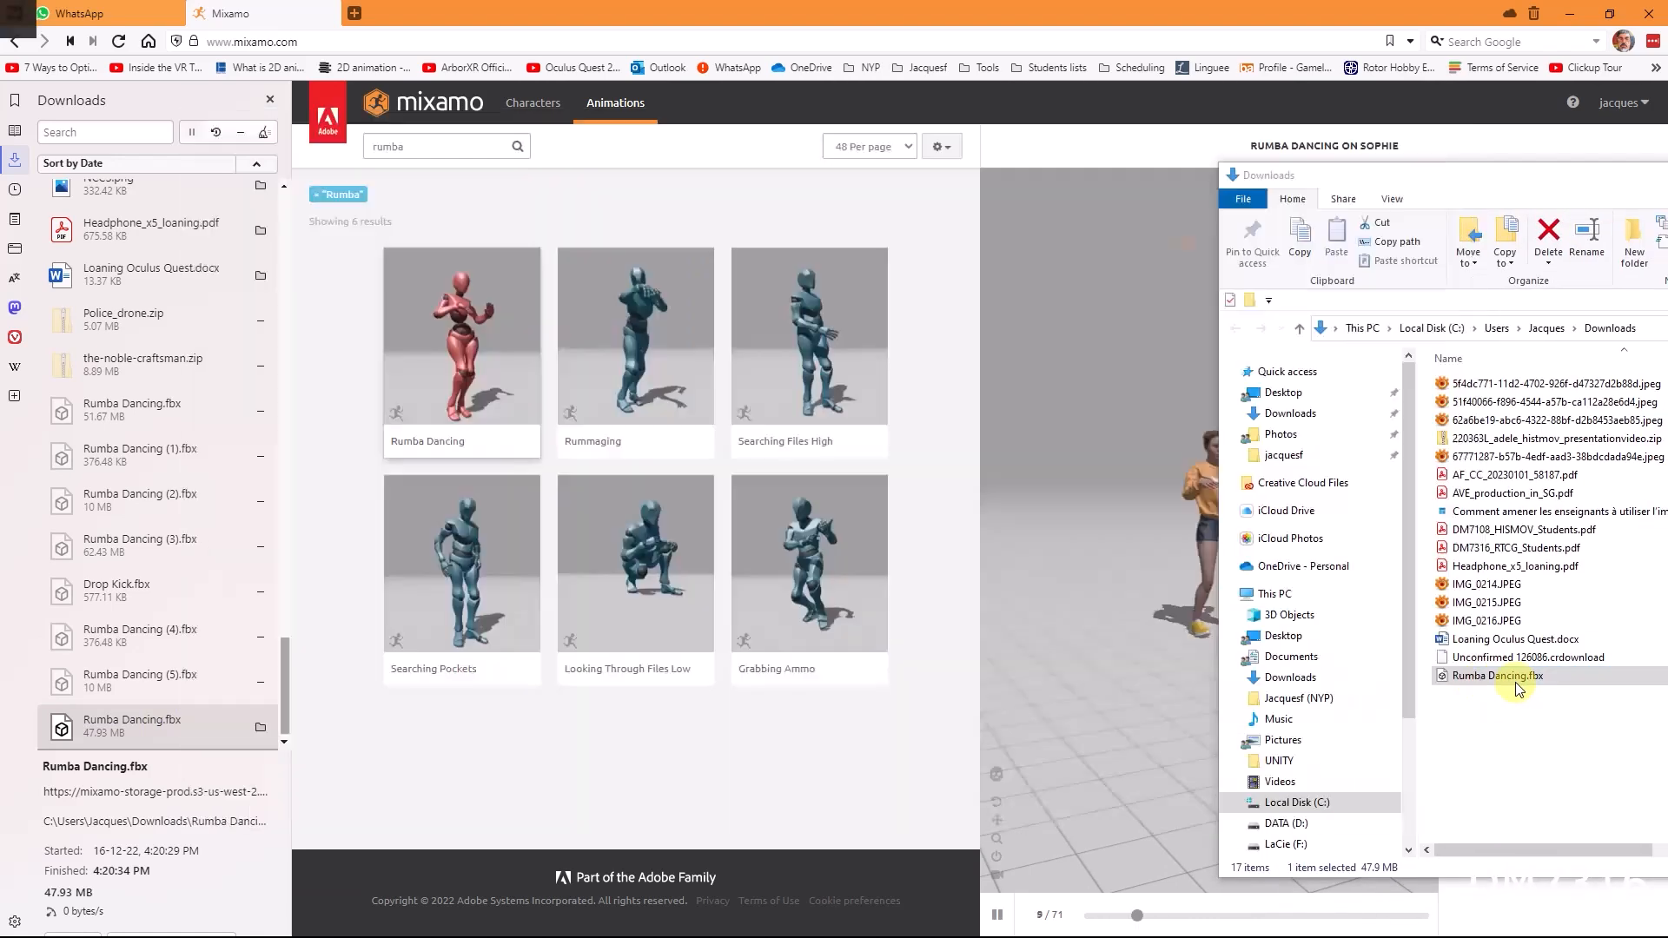
key("alt+Tab")
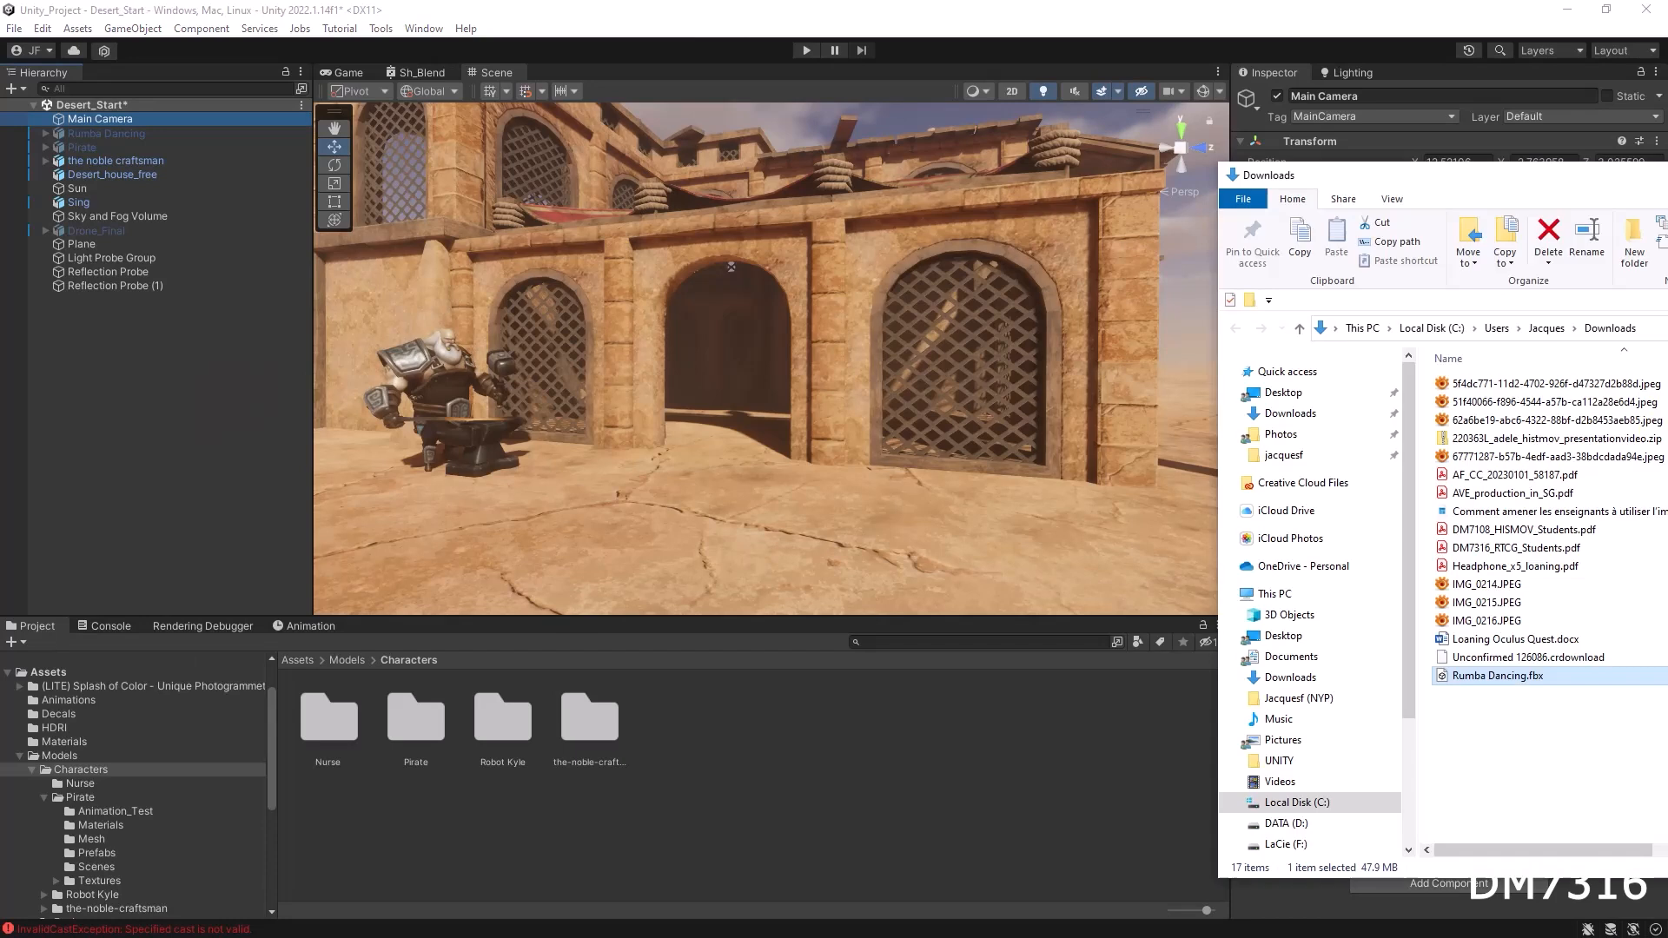
right_click(759, 742)
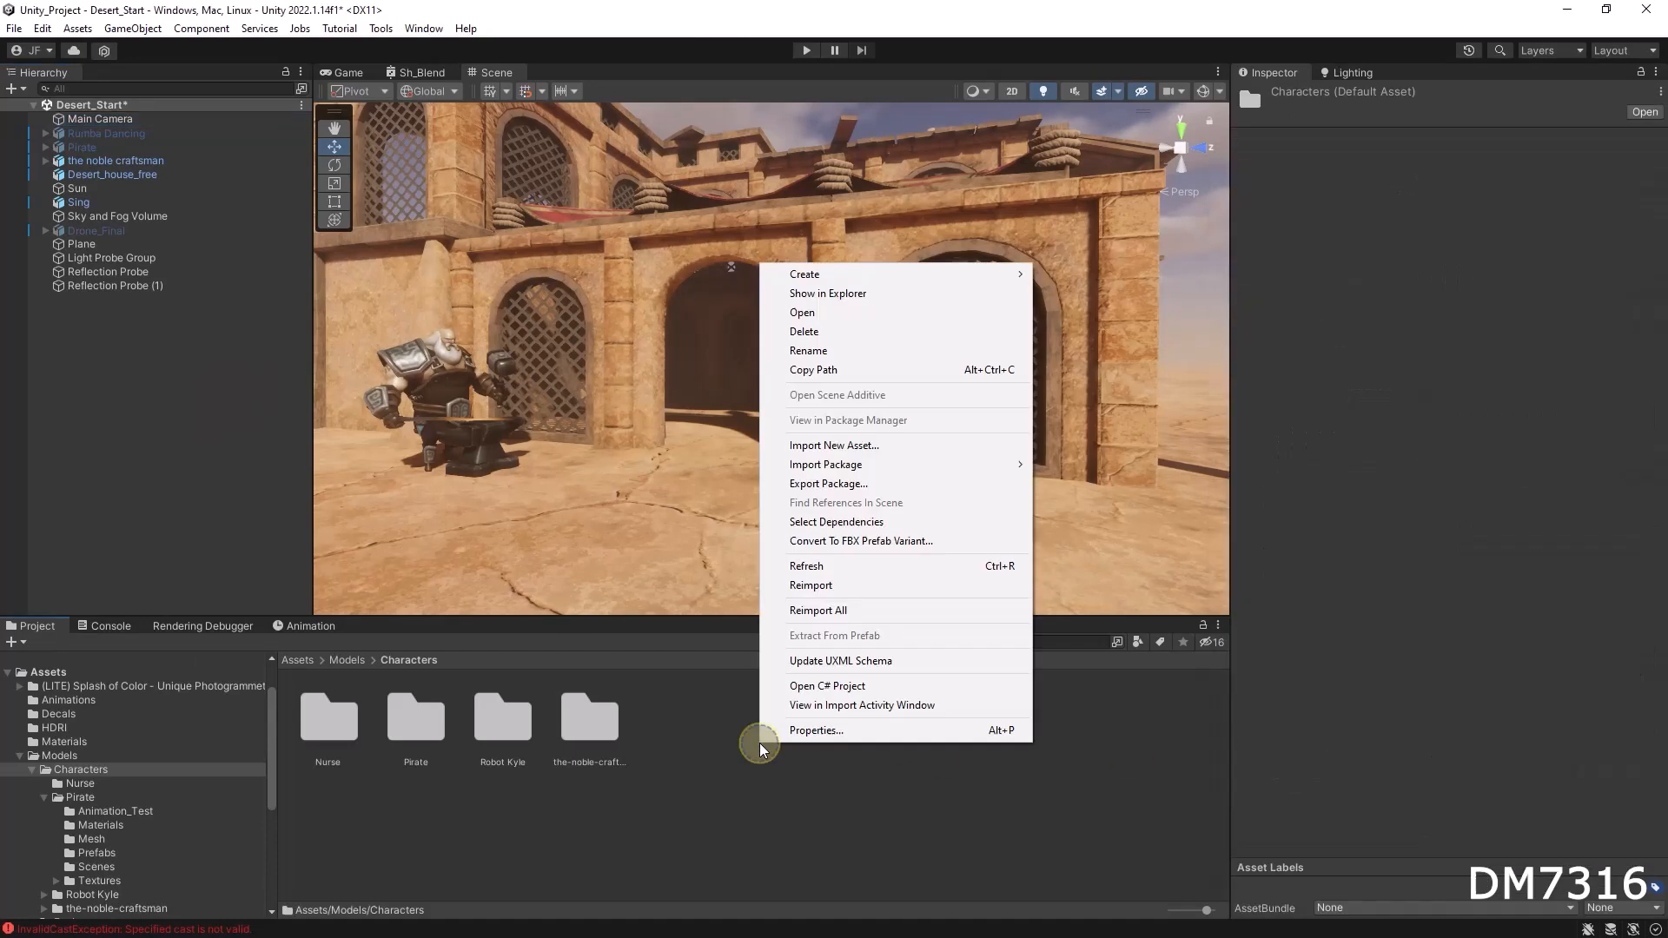
left_click(828, 276)
left_click(1092, 62)
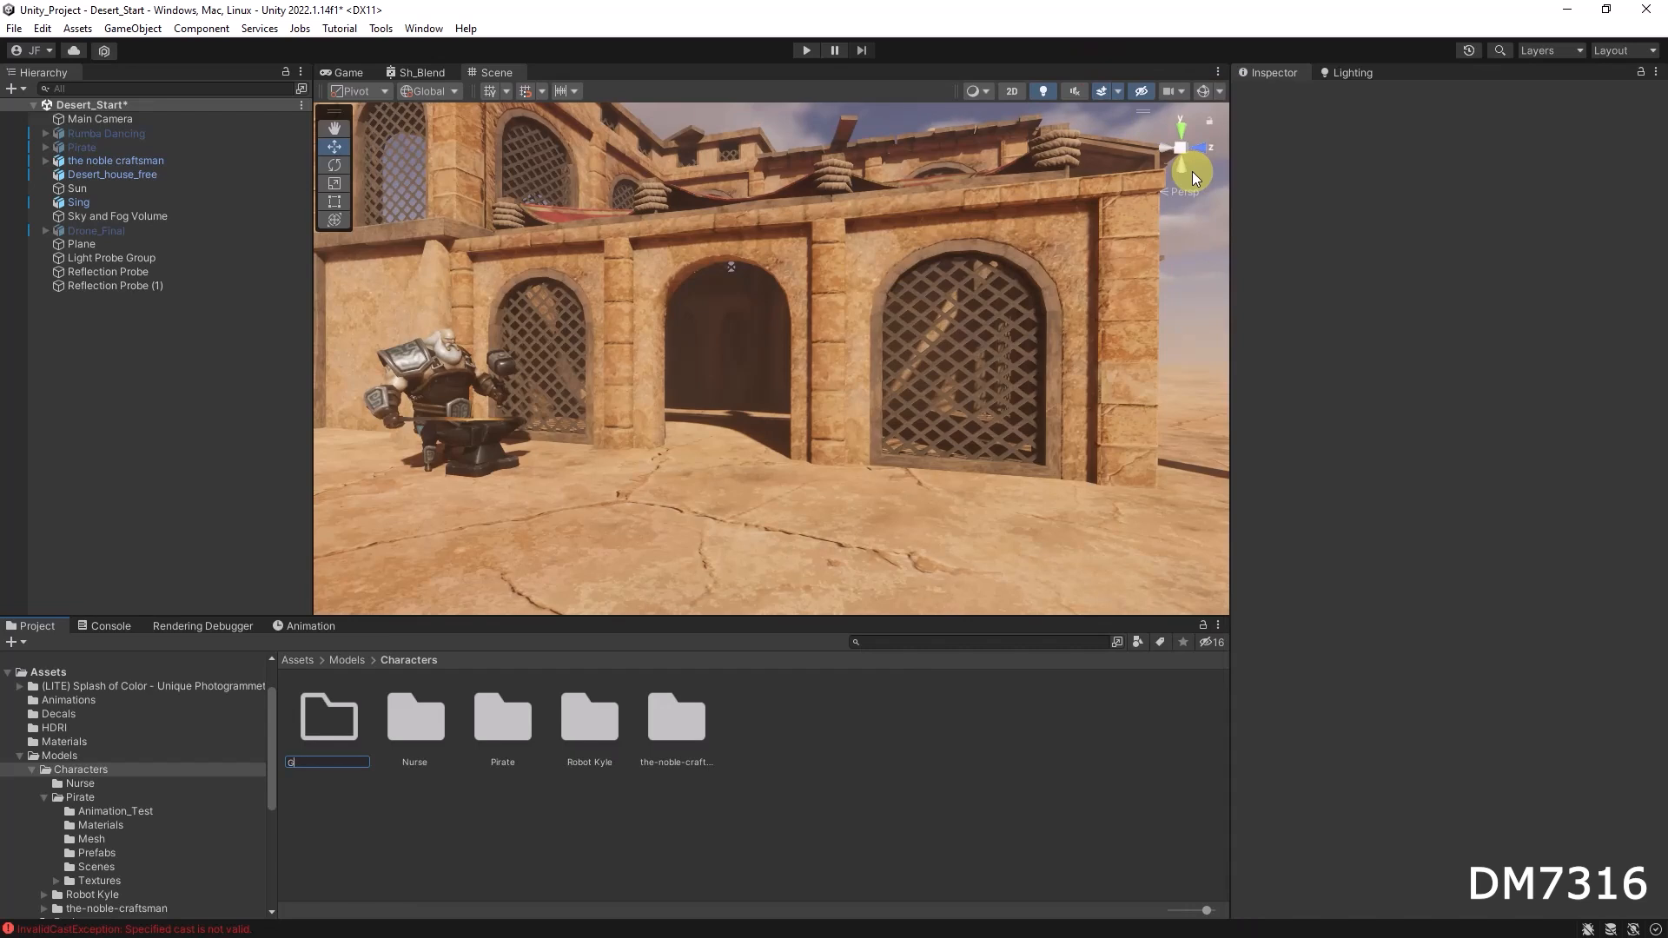
key("Return")
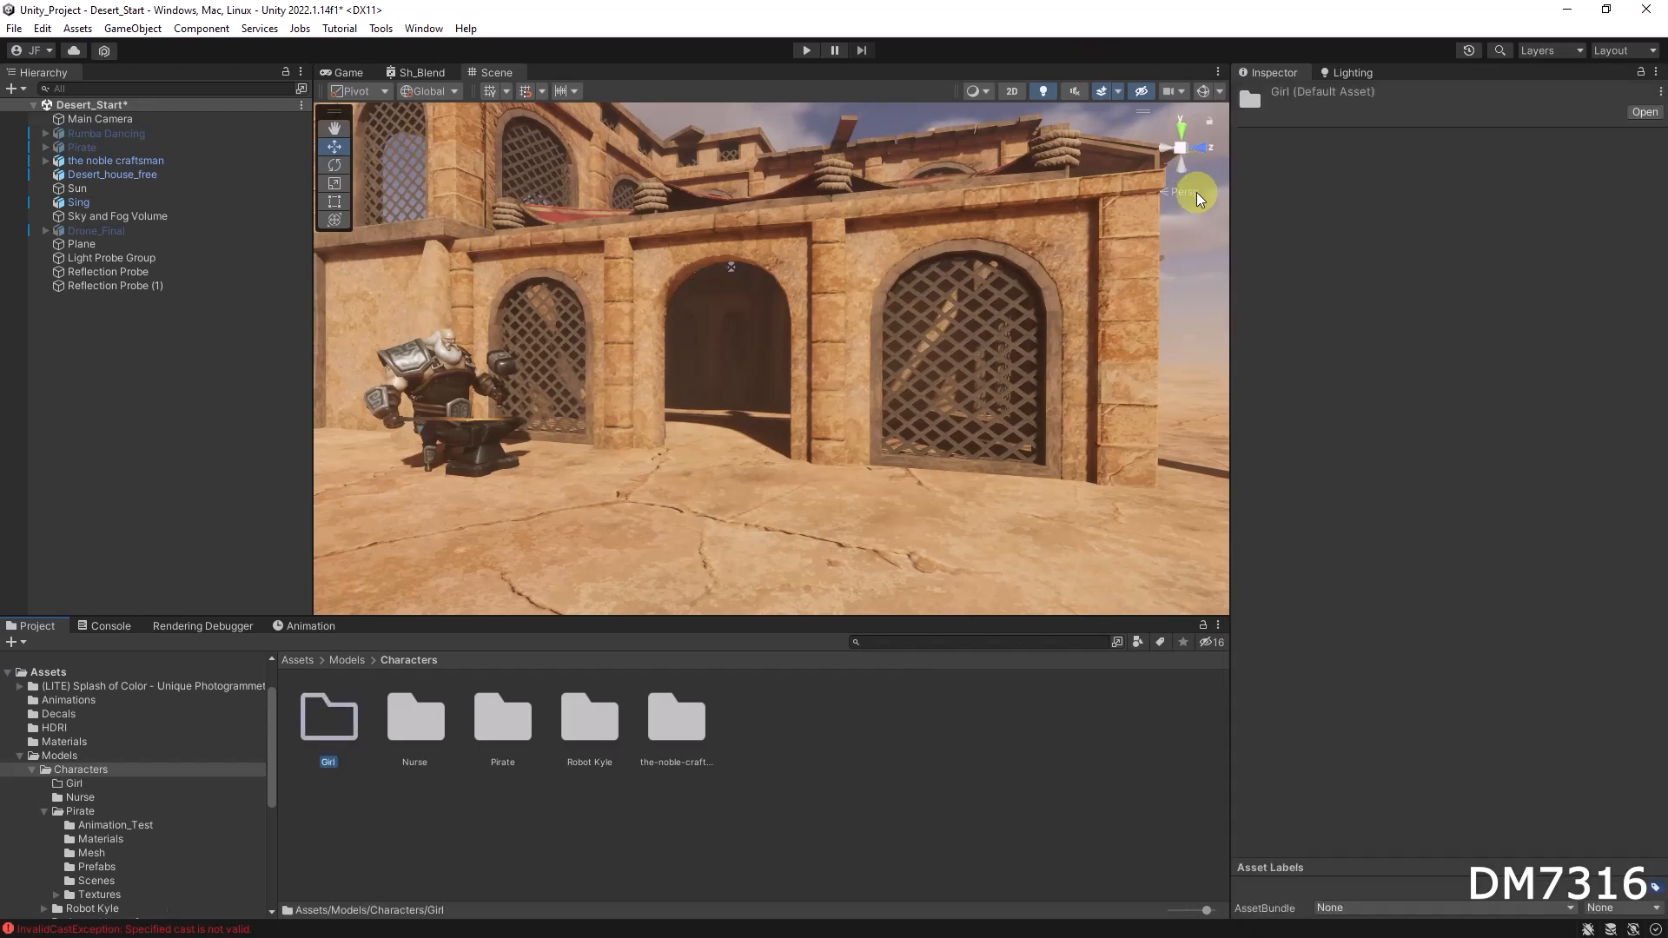
Step: Open the Girl folder and import Rumba Dancing.fbx into it from the Downloads folder
double_click(333, 722)
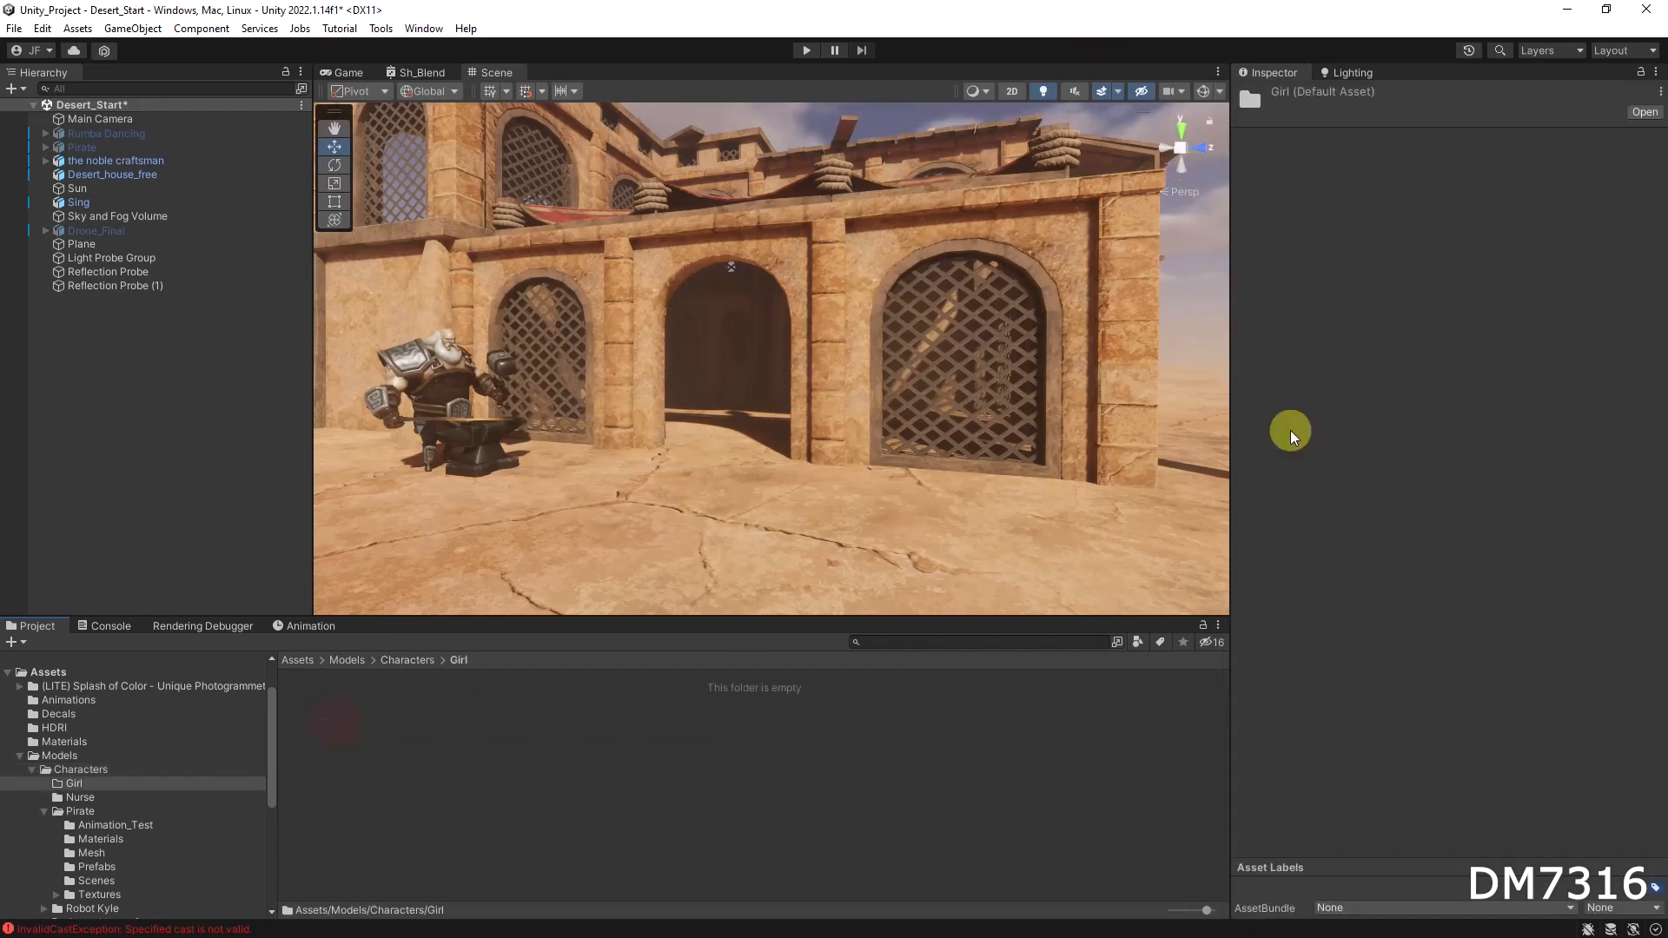
key("alt+Tab")
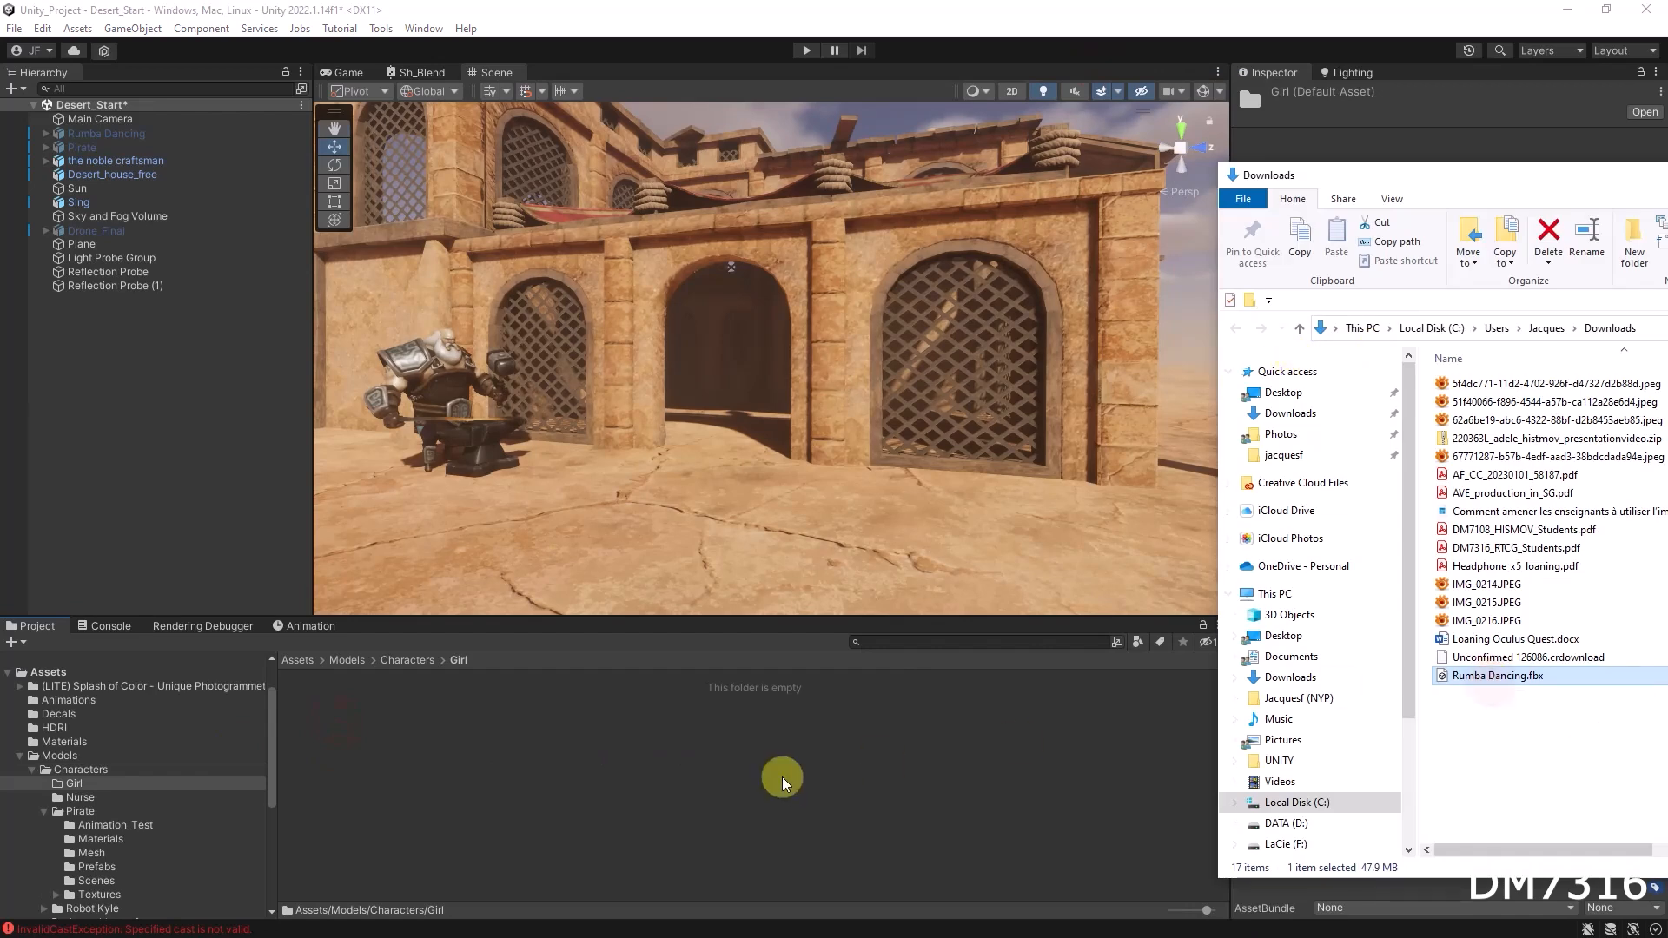
left_click_drag(782, 782, 784, 784)
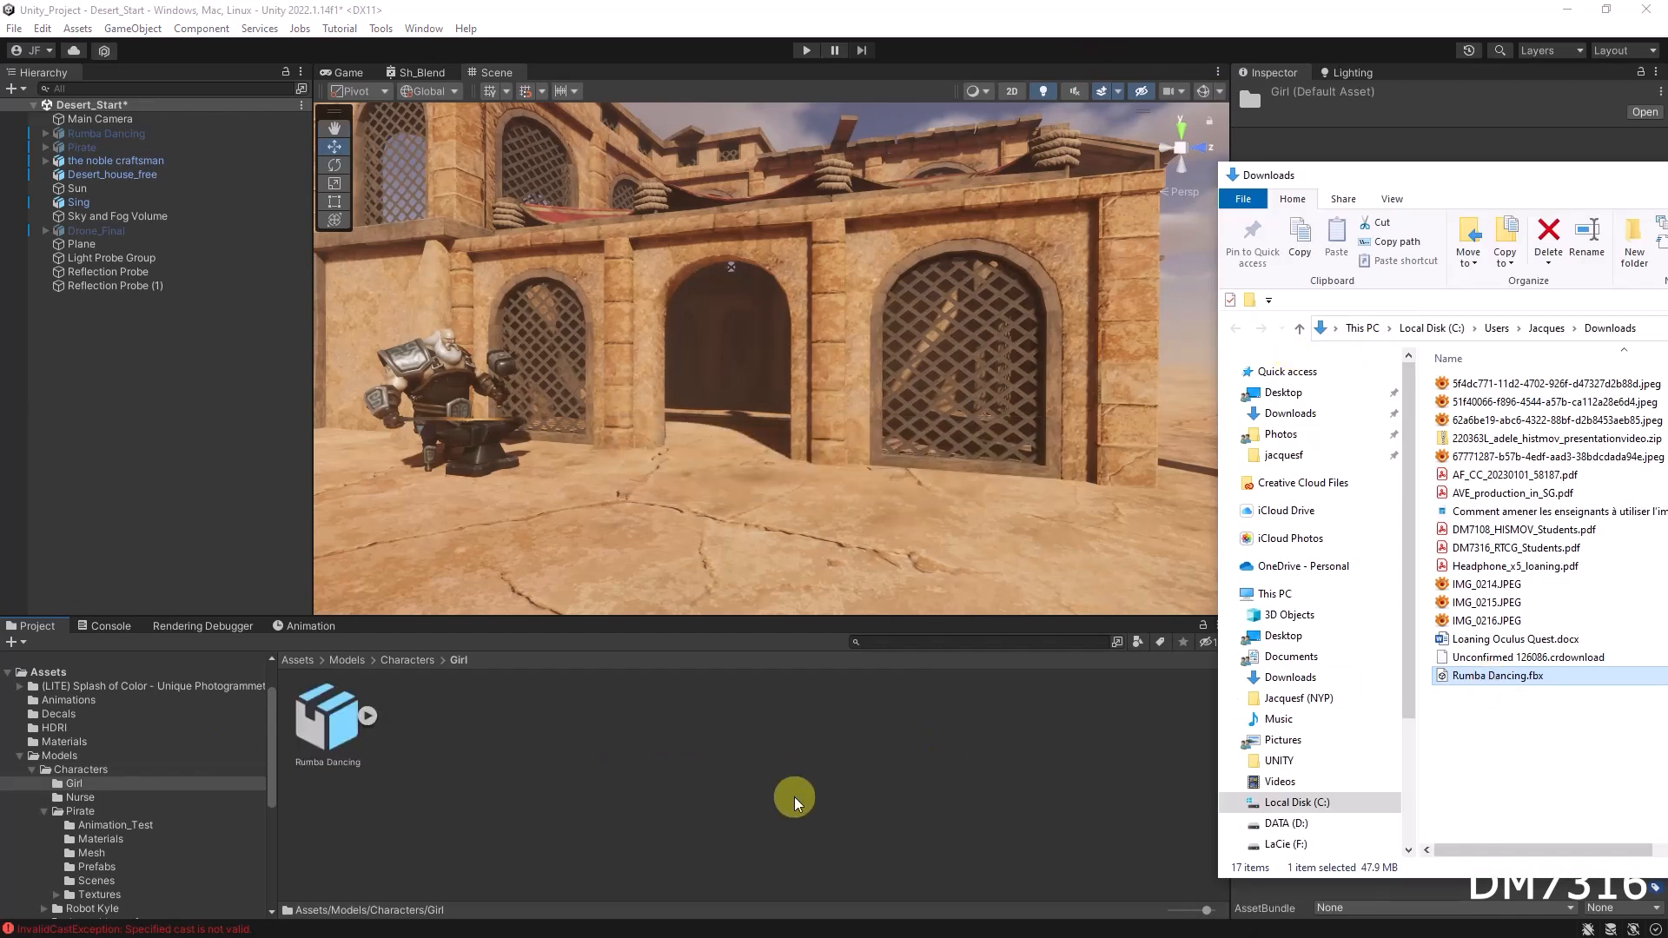
Step: Expand the Rumba Dancing asset and place the character in the scene in front of the archway
left_click(372, 717)
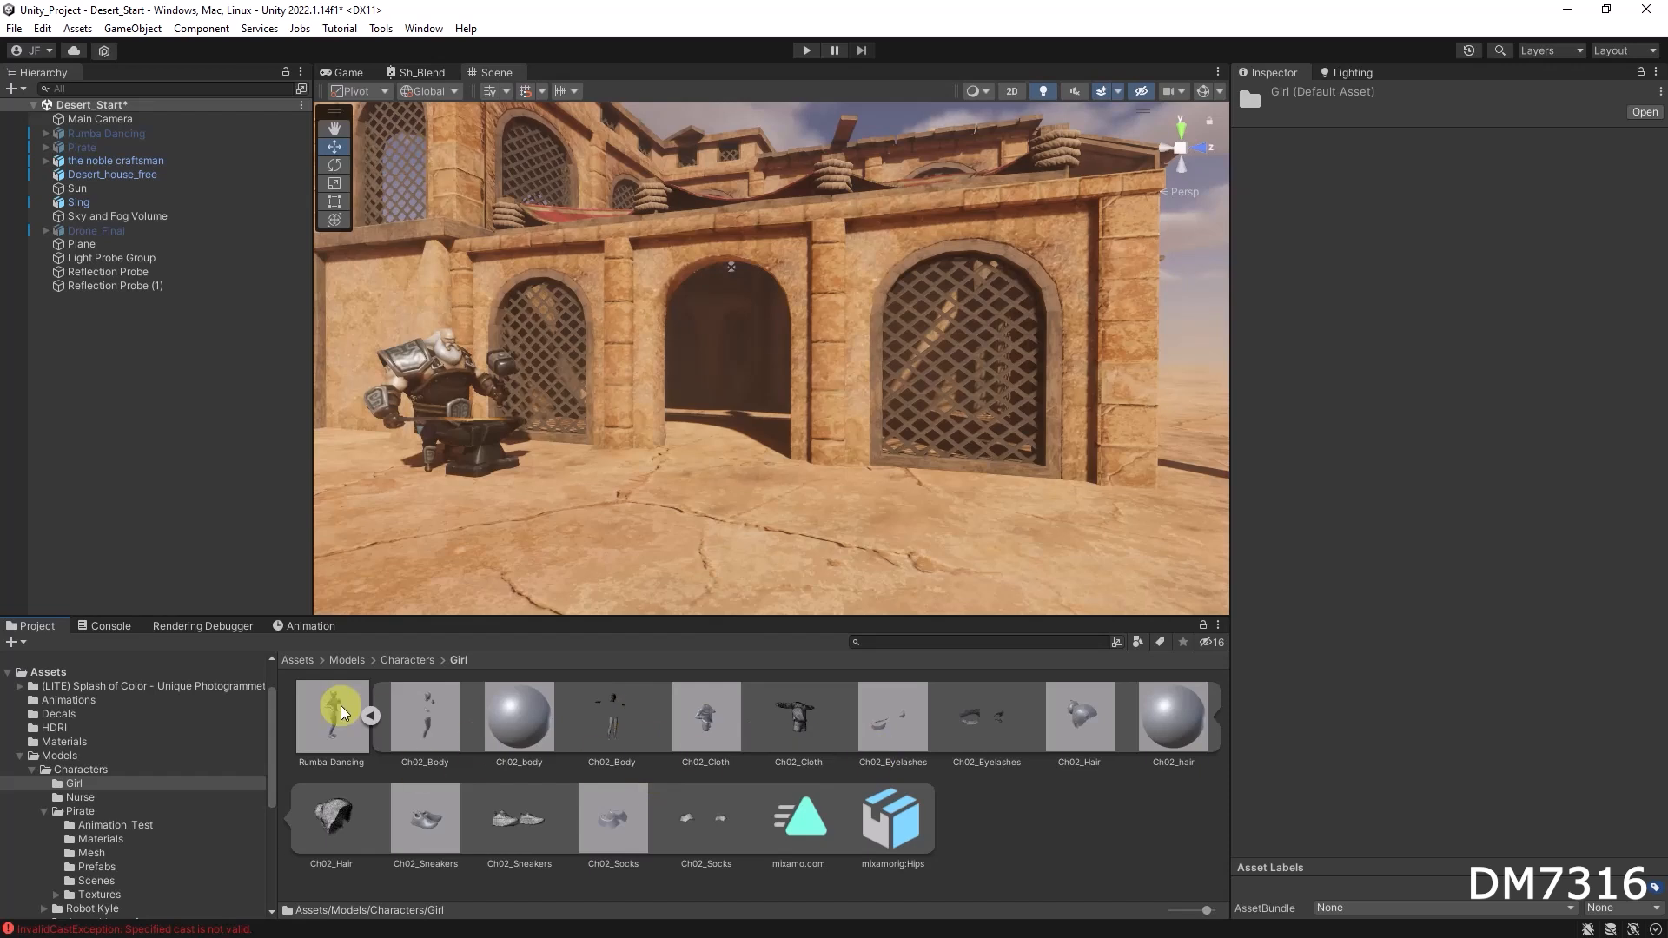
left_click_drag(304, 662, 707, 482)
key("e")
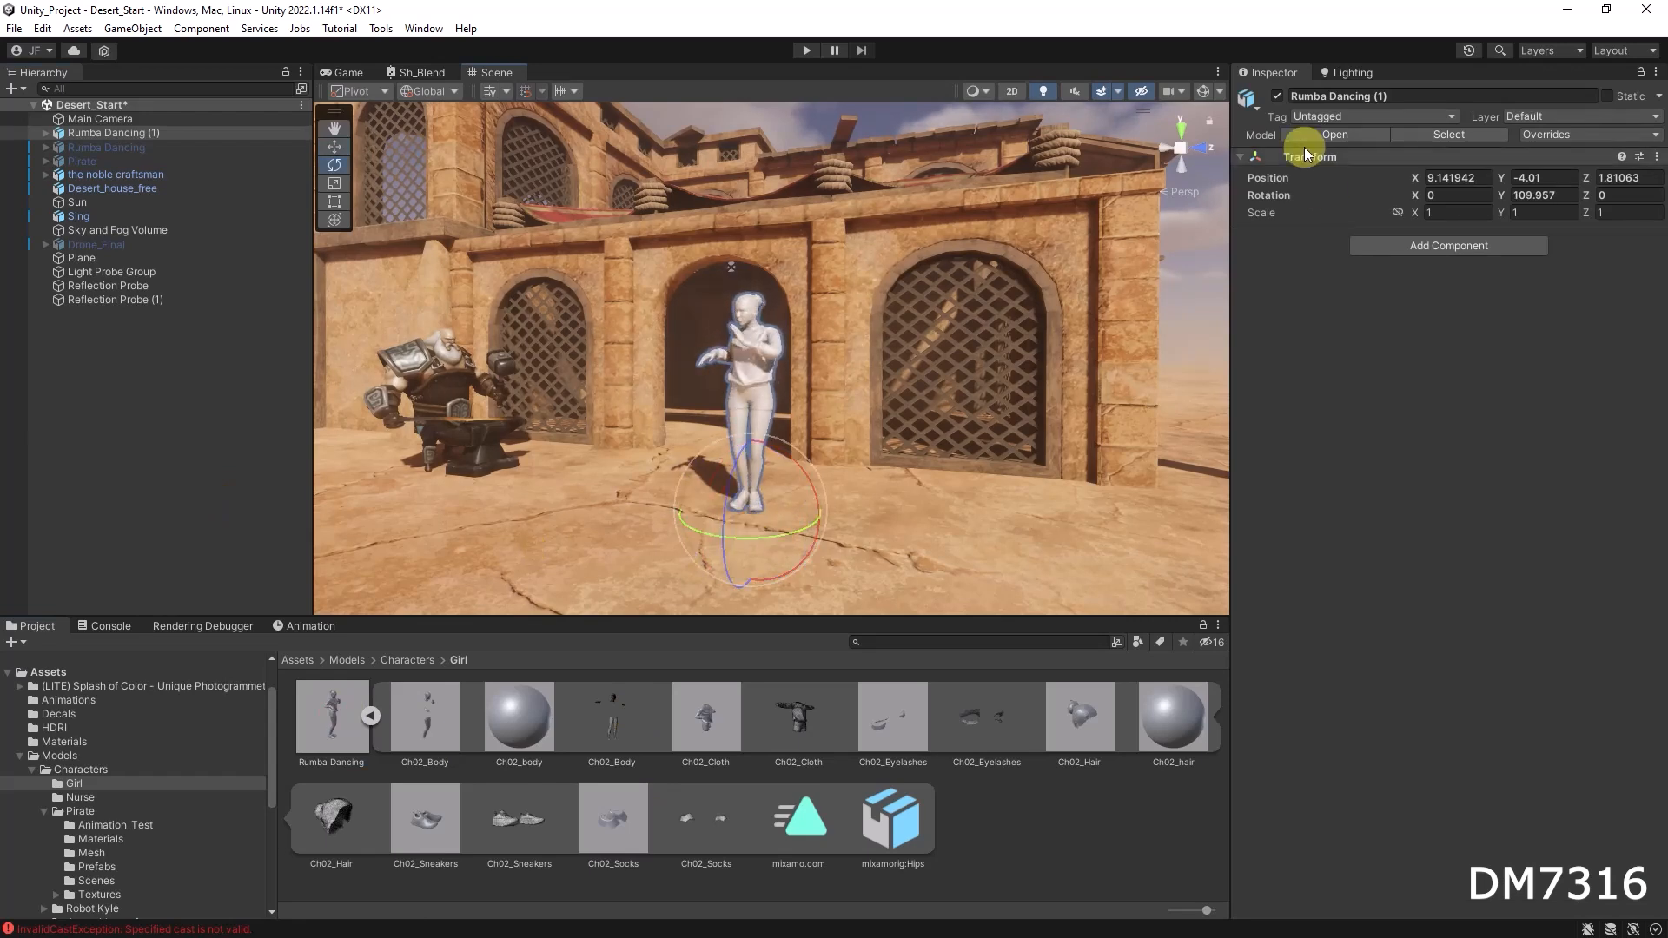
Step: Inspect the Rumba Dancing import settings on the Animation and Materials tabs
left_click(326, 721)
left_click(1449, 137)
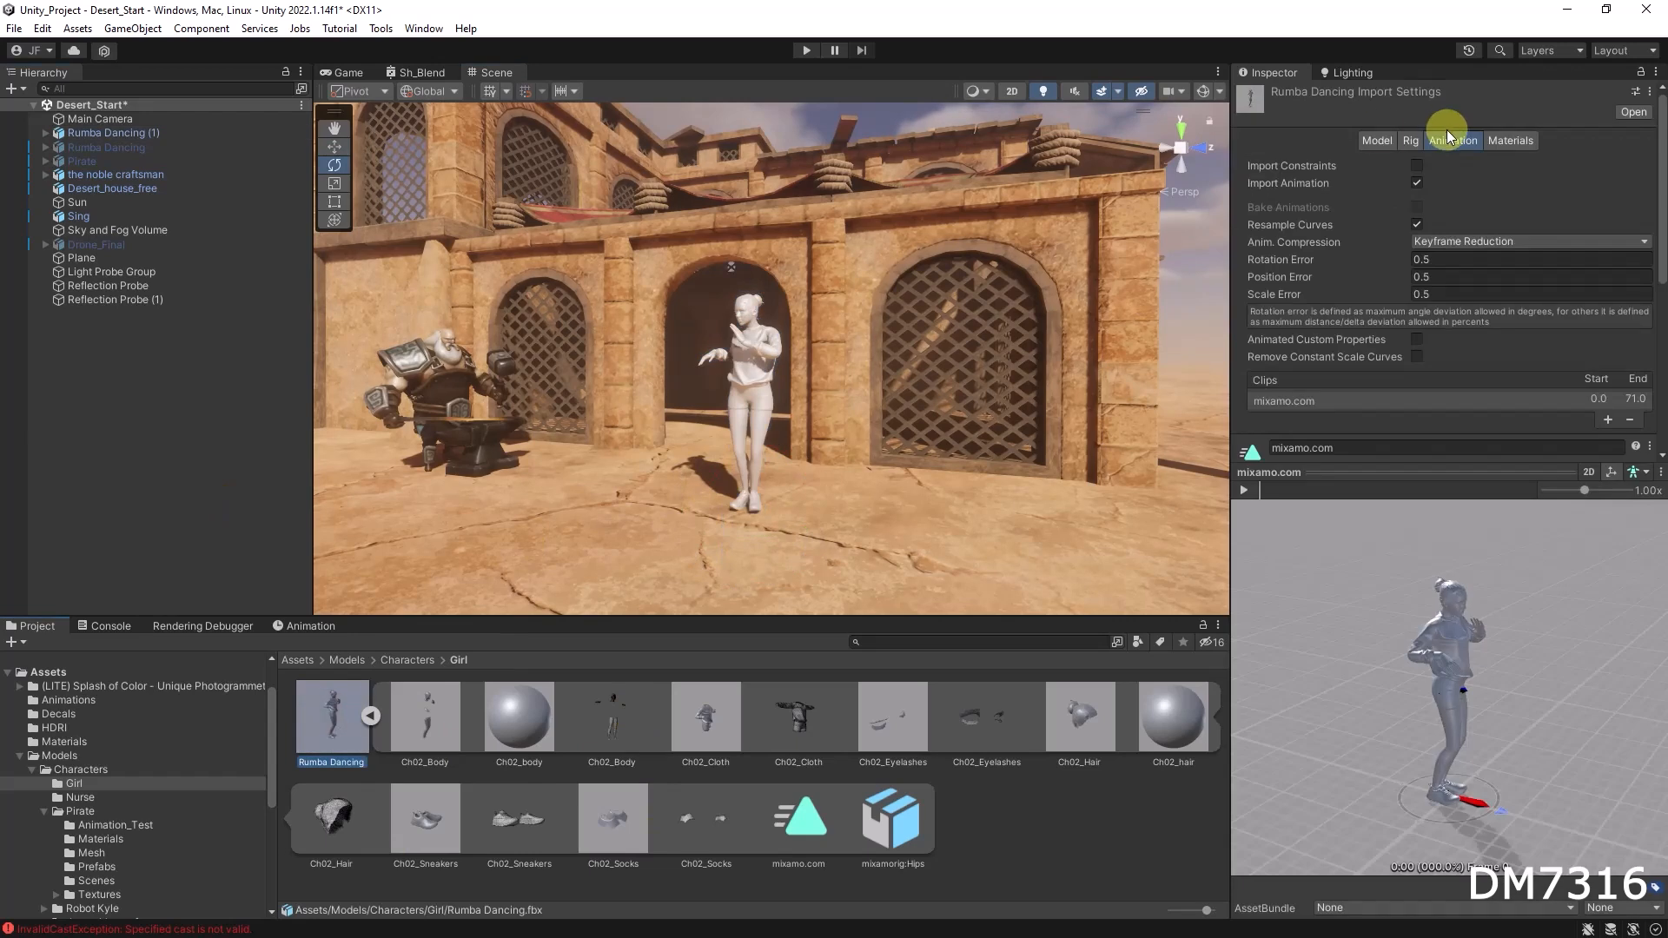
left_click(1497, 144)
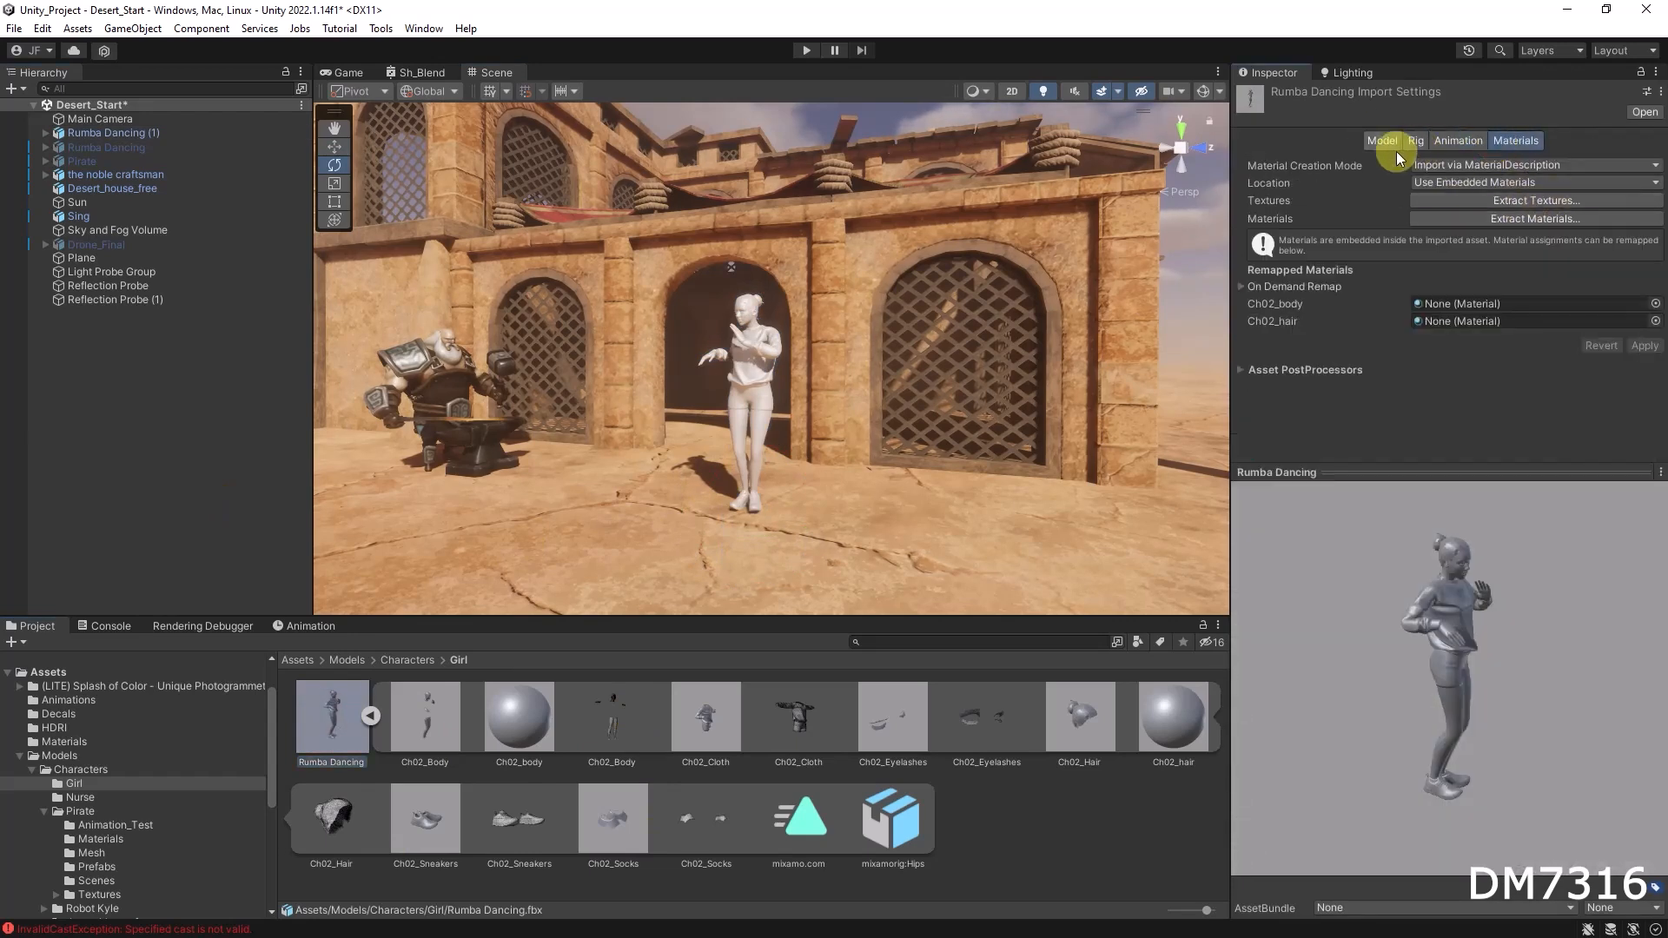
Step: Select the Rumba Dancing (1) object in the hierarchy and open the Animation window for it
right_click_drag(778, 400, 702, 576)
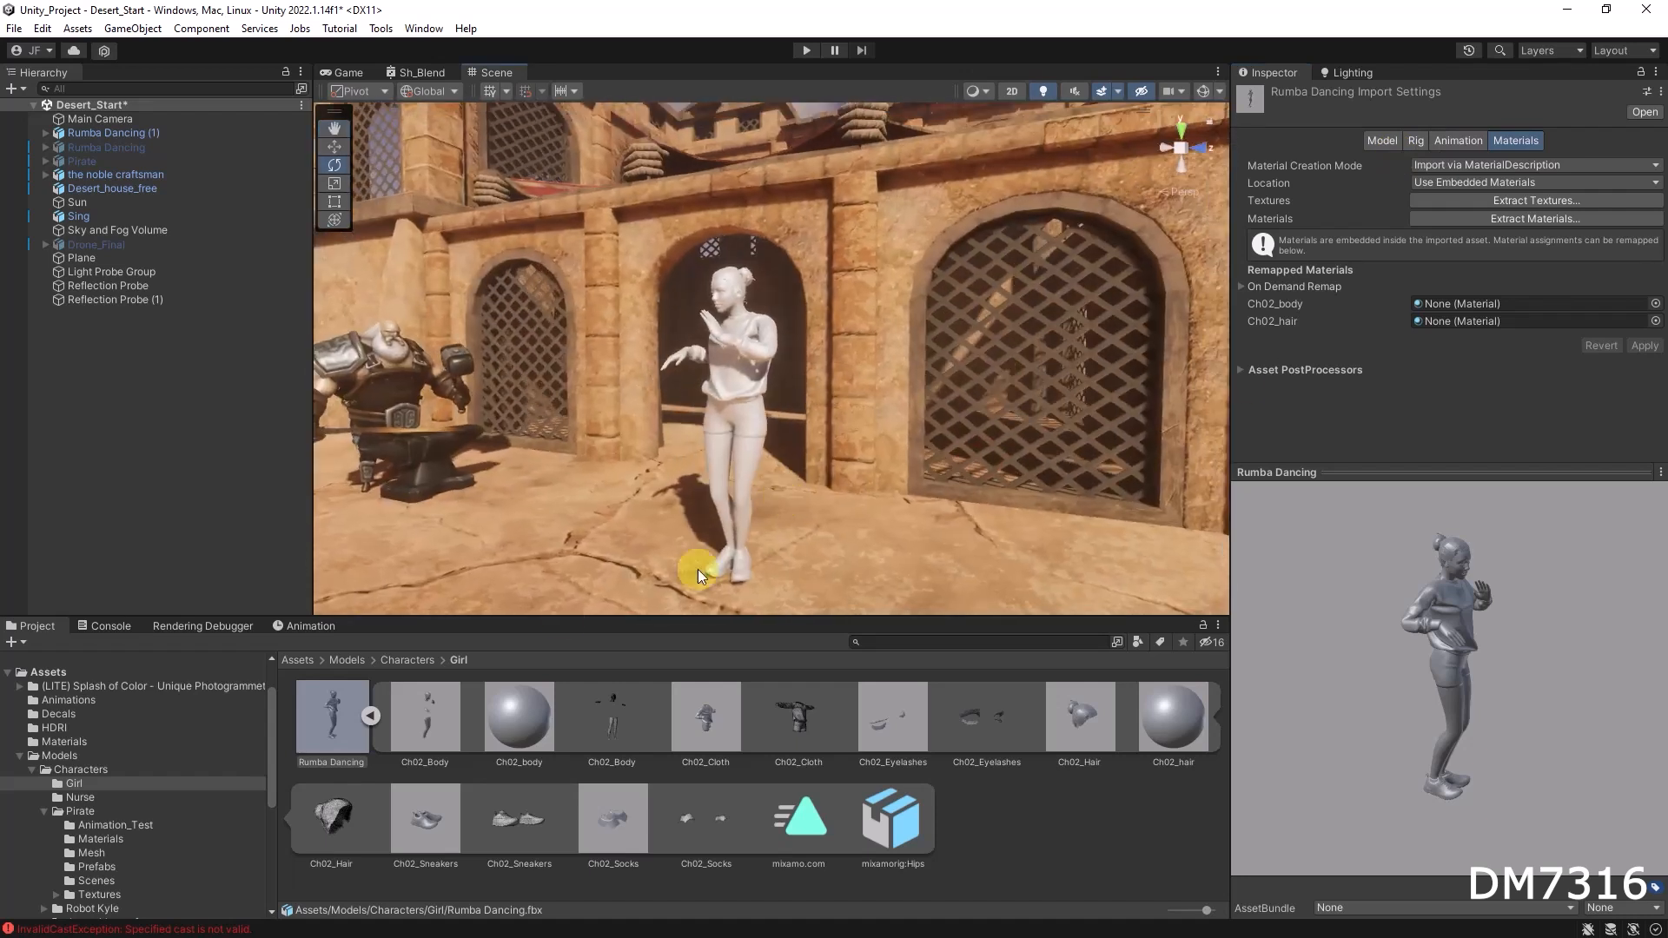
left_click(371, 713)
mouse_move(767, 469)
right_mouse_down()
mouse_move(1016, 442)
mouse_move(771, 456)
mouse_move(776, 469)
right_mouse_up()
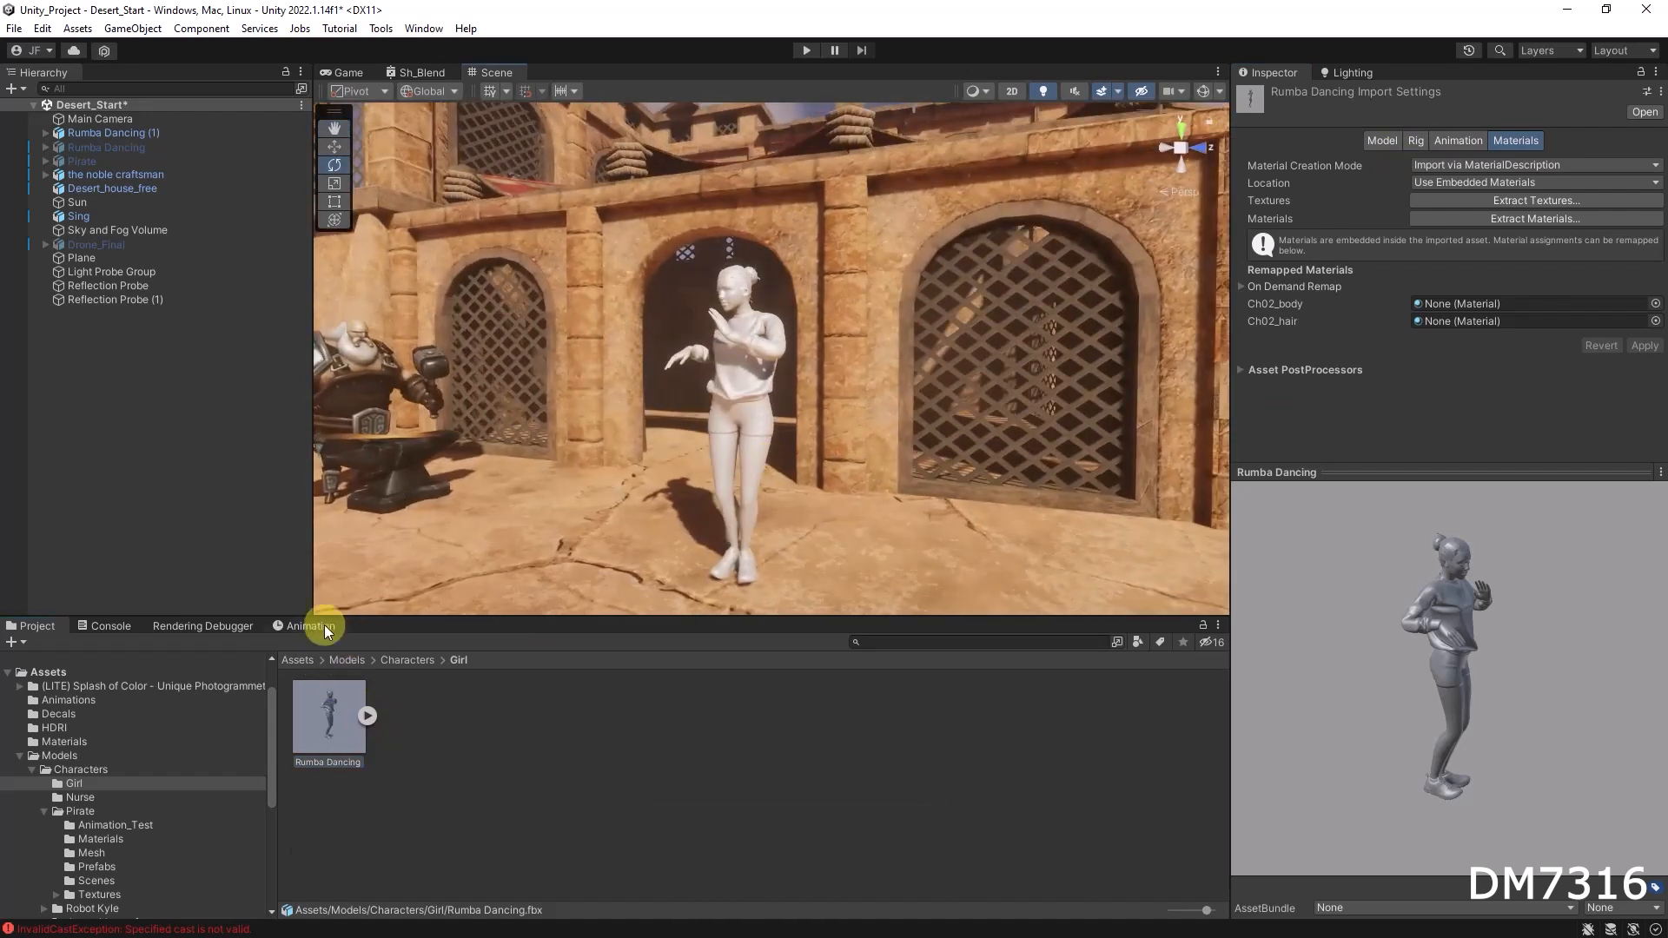
left_click(88, 137)
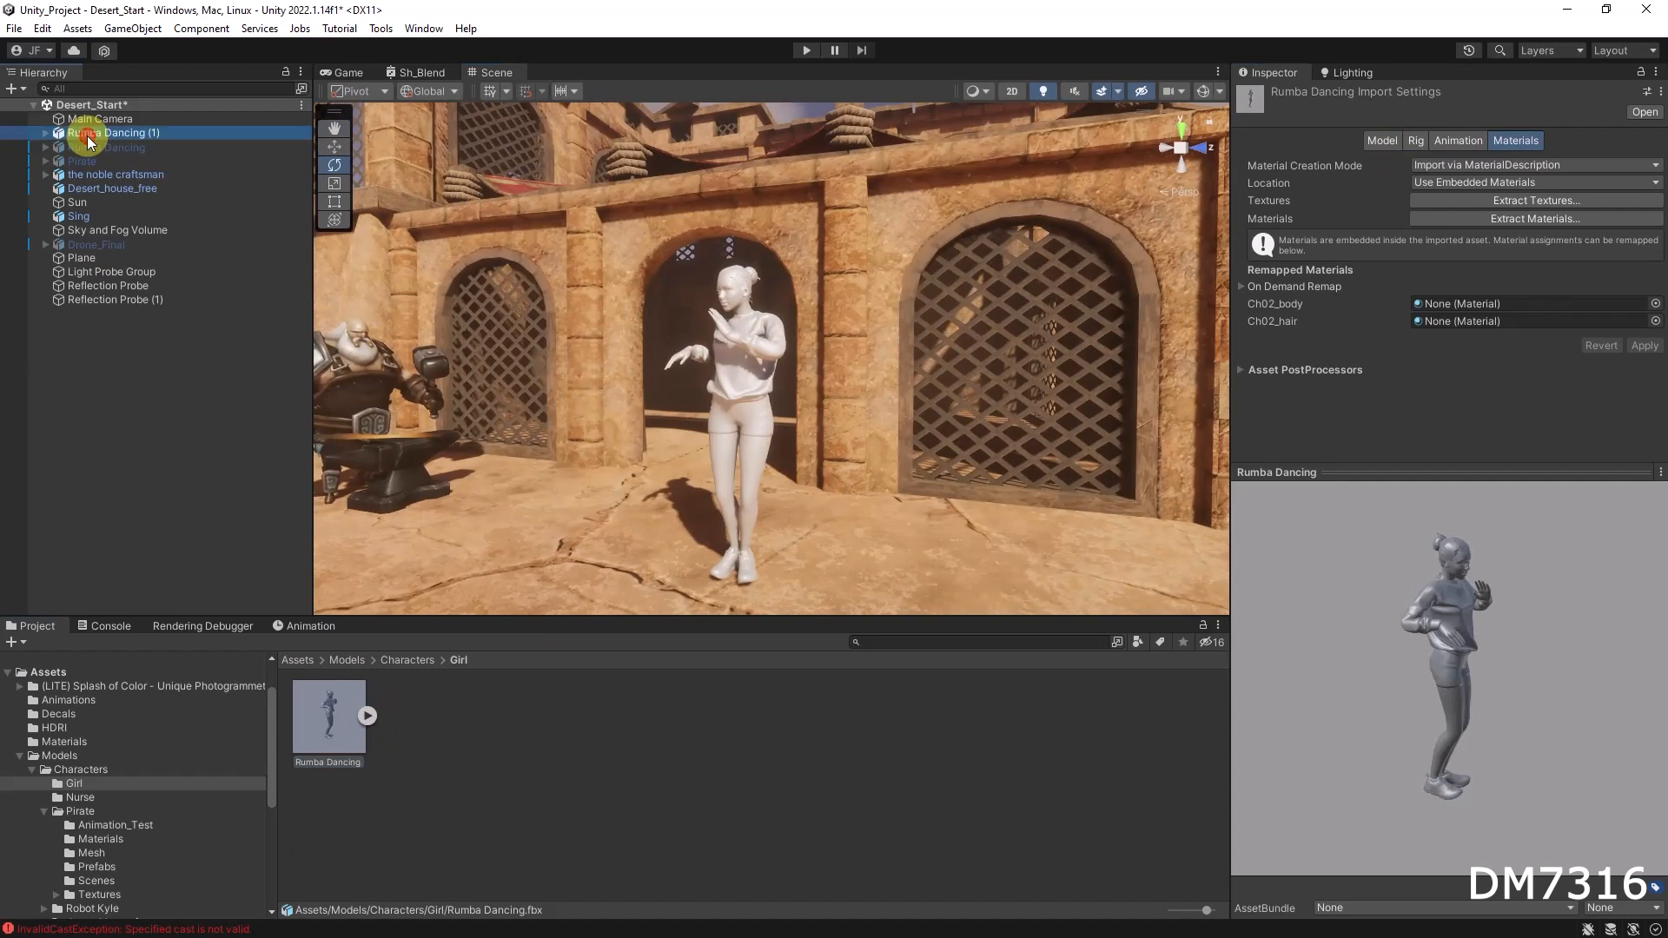
left_click(308, 622)
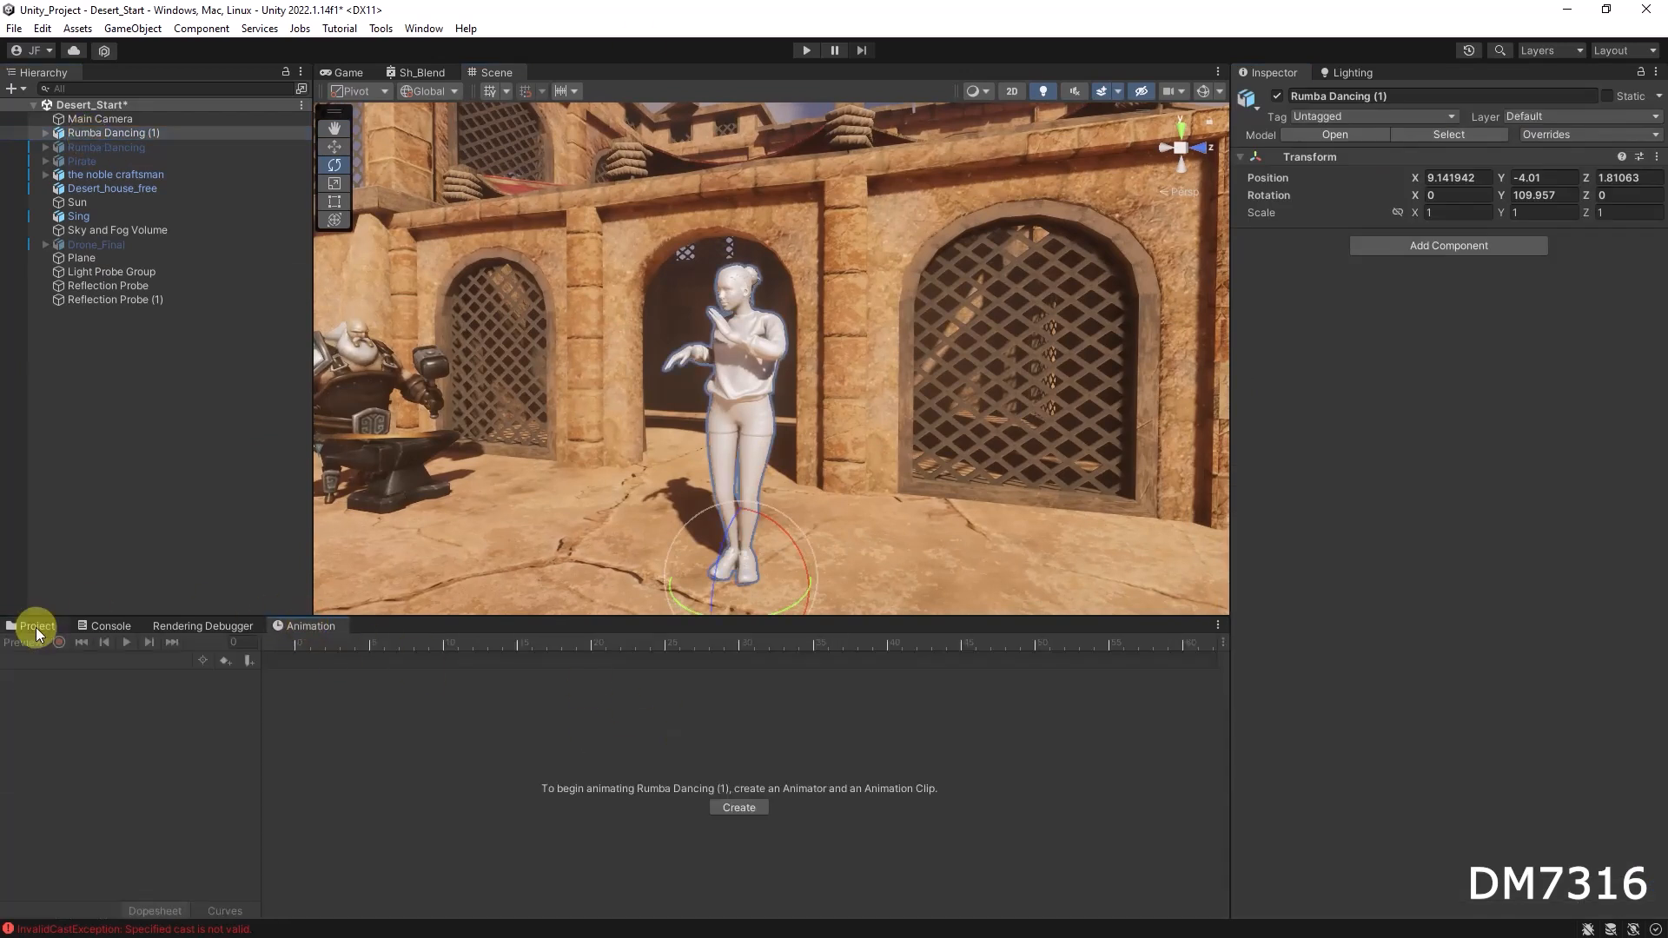
Step: Assign the mixamo.com animation clip to the Rumba Dancing (1) object, adding an Animator controller
left_click(36, 627)
left_click(369, 712)
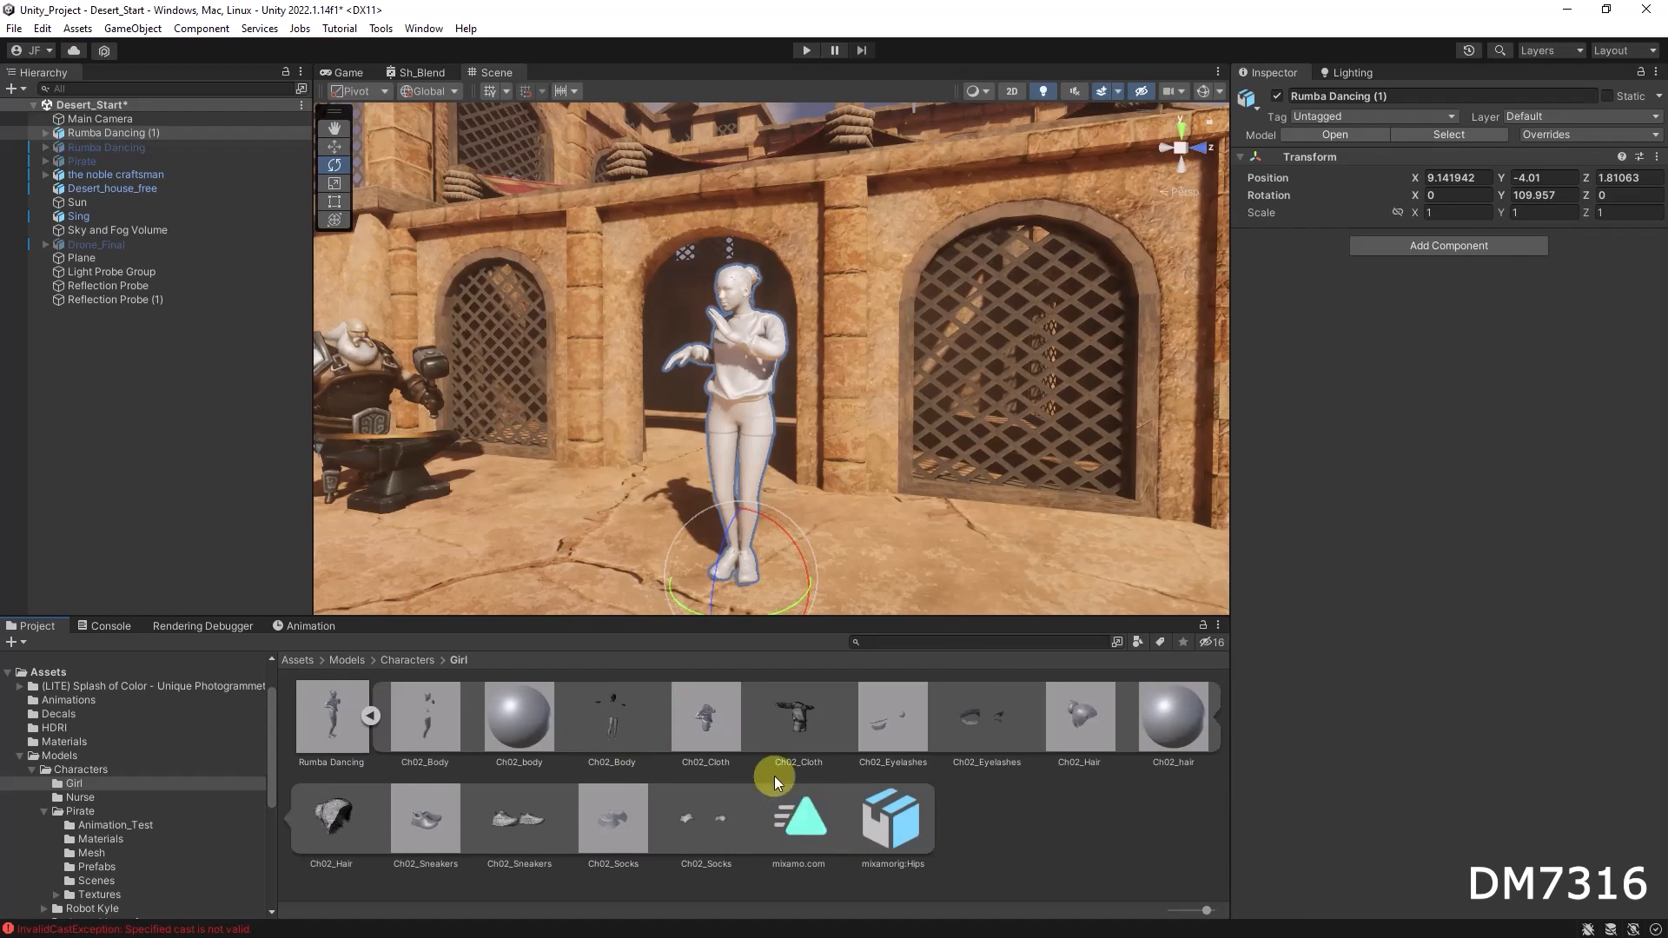
left_click_drag(823, 835, 556, 587)
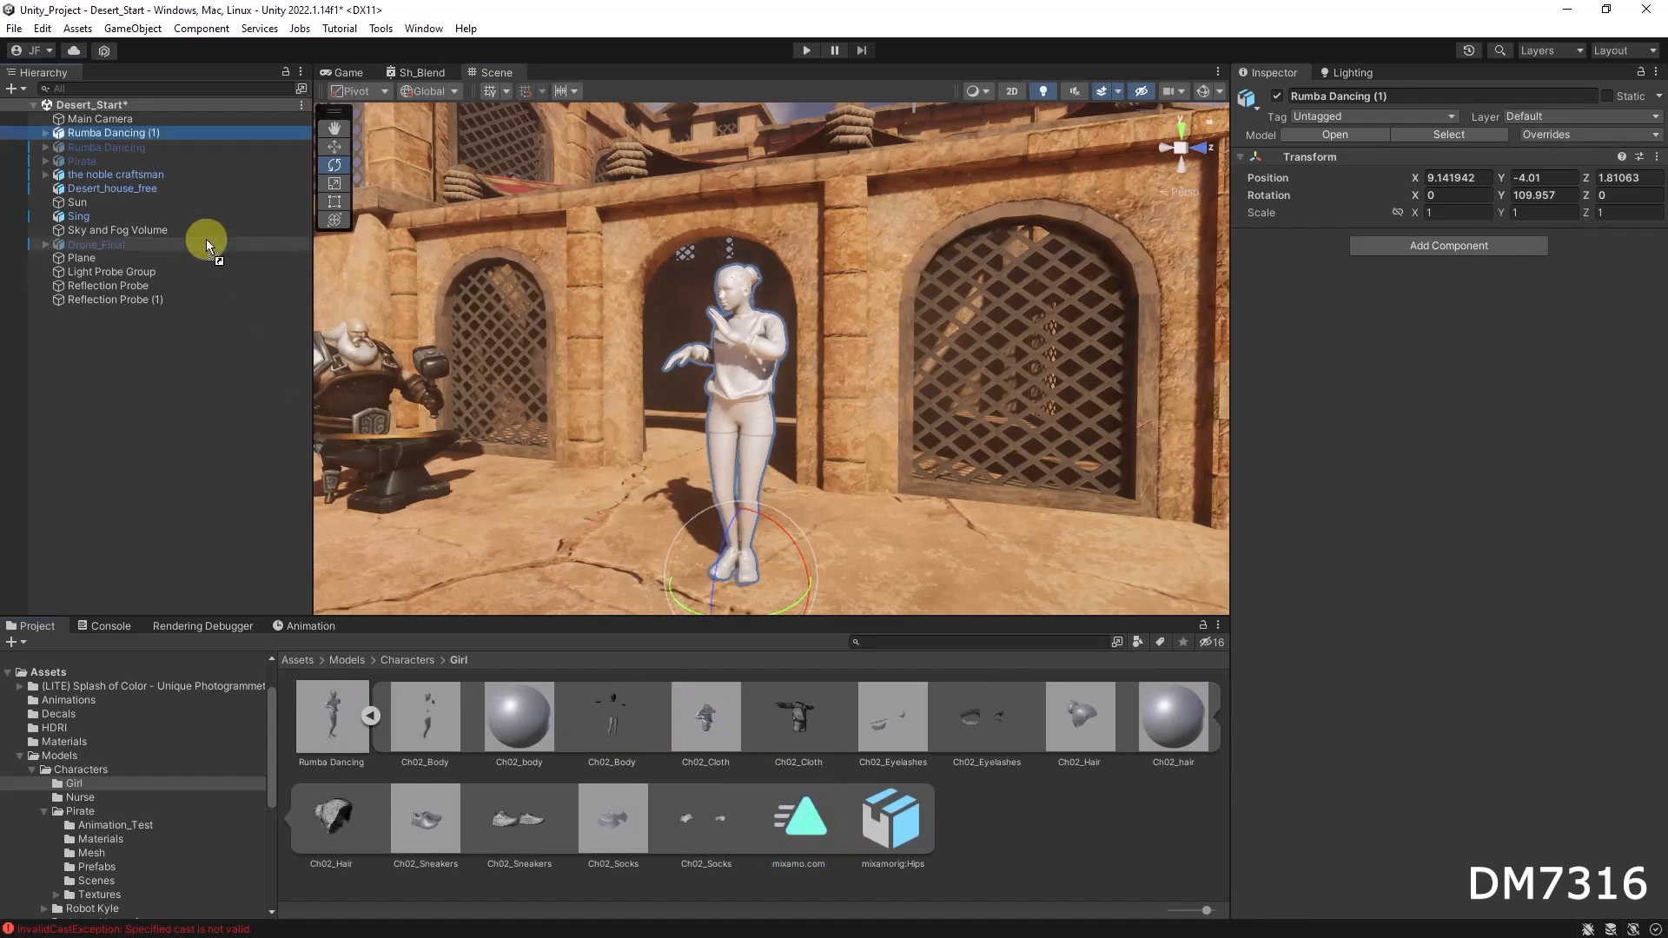
left_click_drag(127, 140, 127, 139)
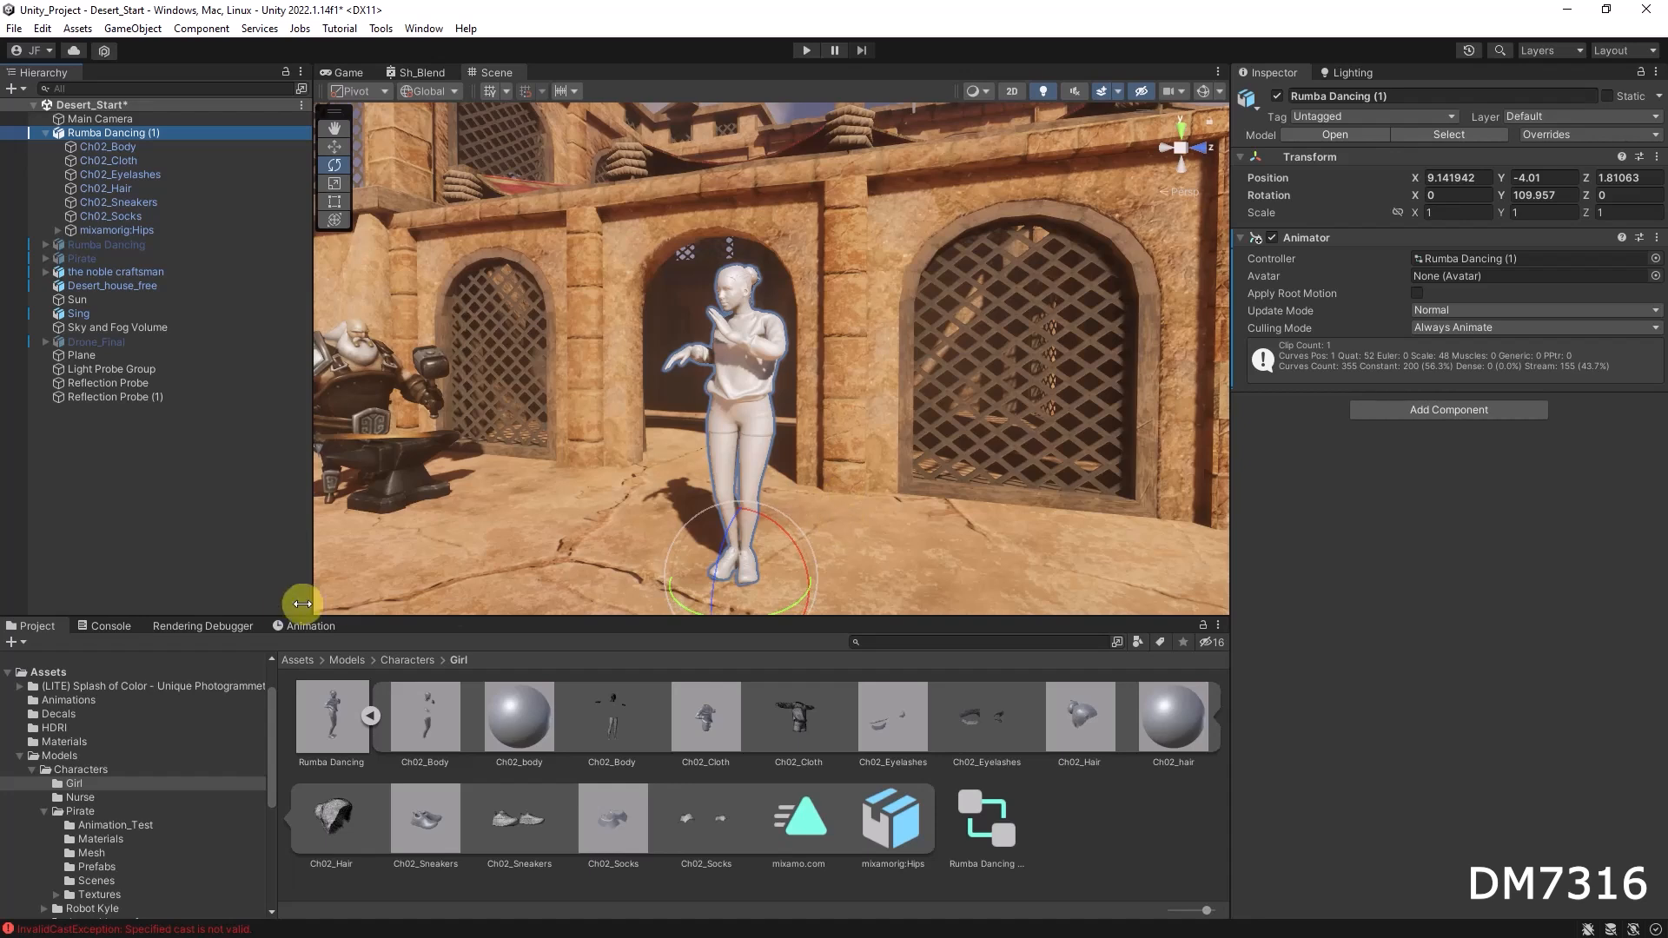
Step: Scrub through the Rumba Dancing clip's timeline in the Animation window to preview the motion
left_click(306, 625)
left_click_drag(319, 643, 858, 632)
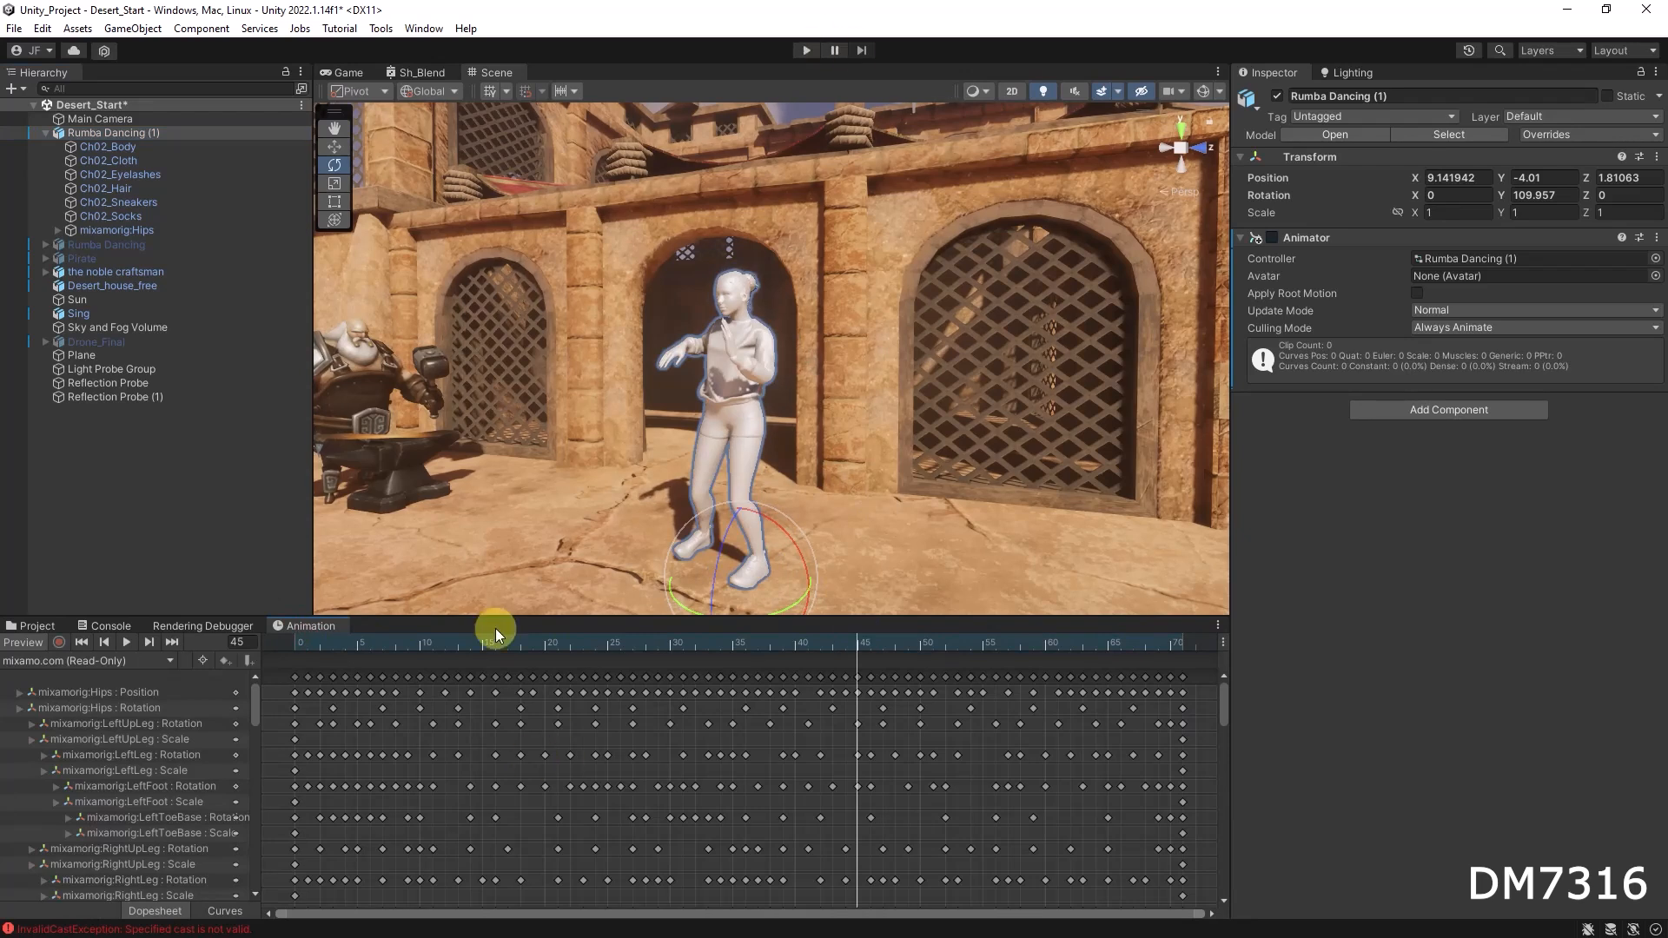
left_click_drag(498, 645, 545, 639)
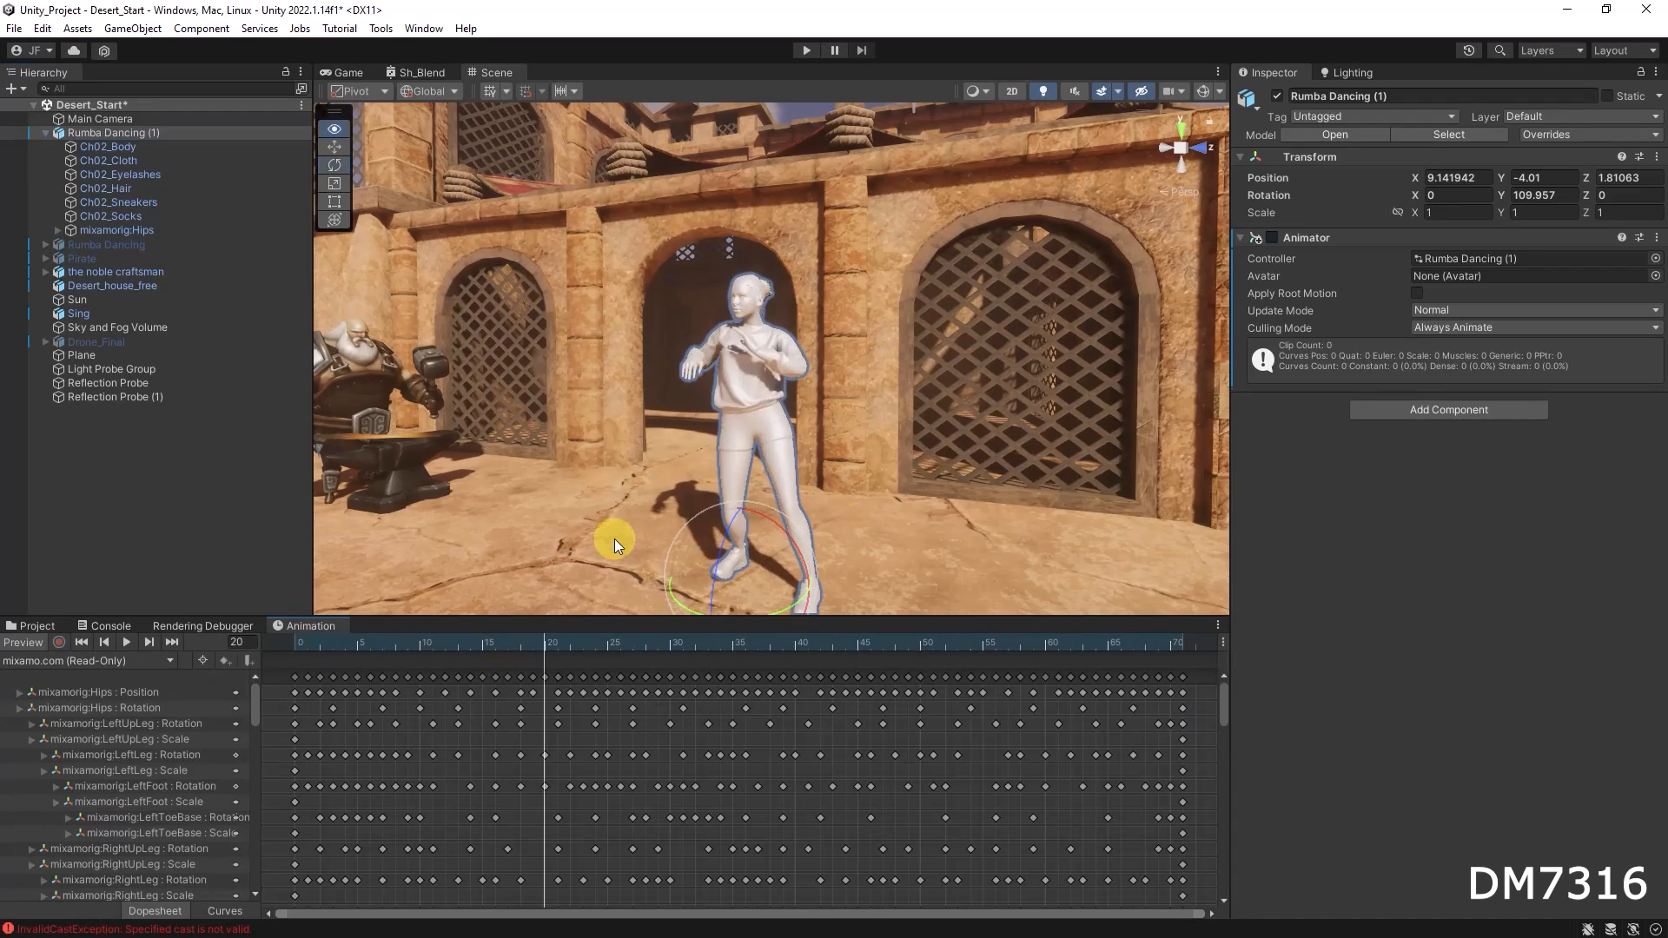
Step: Return to Mixamo, clear the rumba search, and apply the Hip Hop Dancing animation to Sophie
key("alt+Tab")
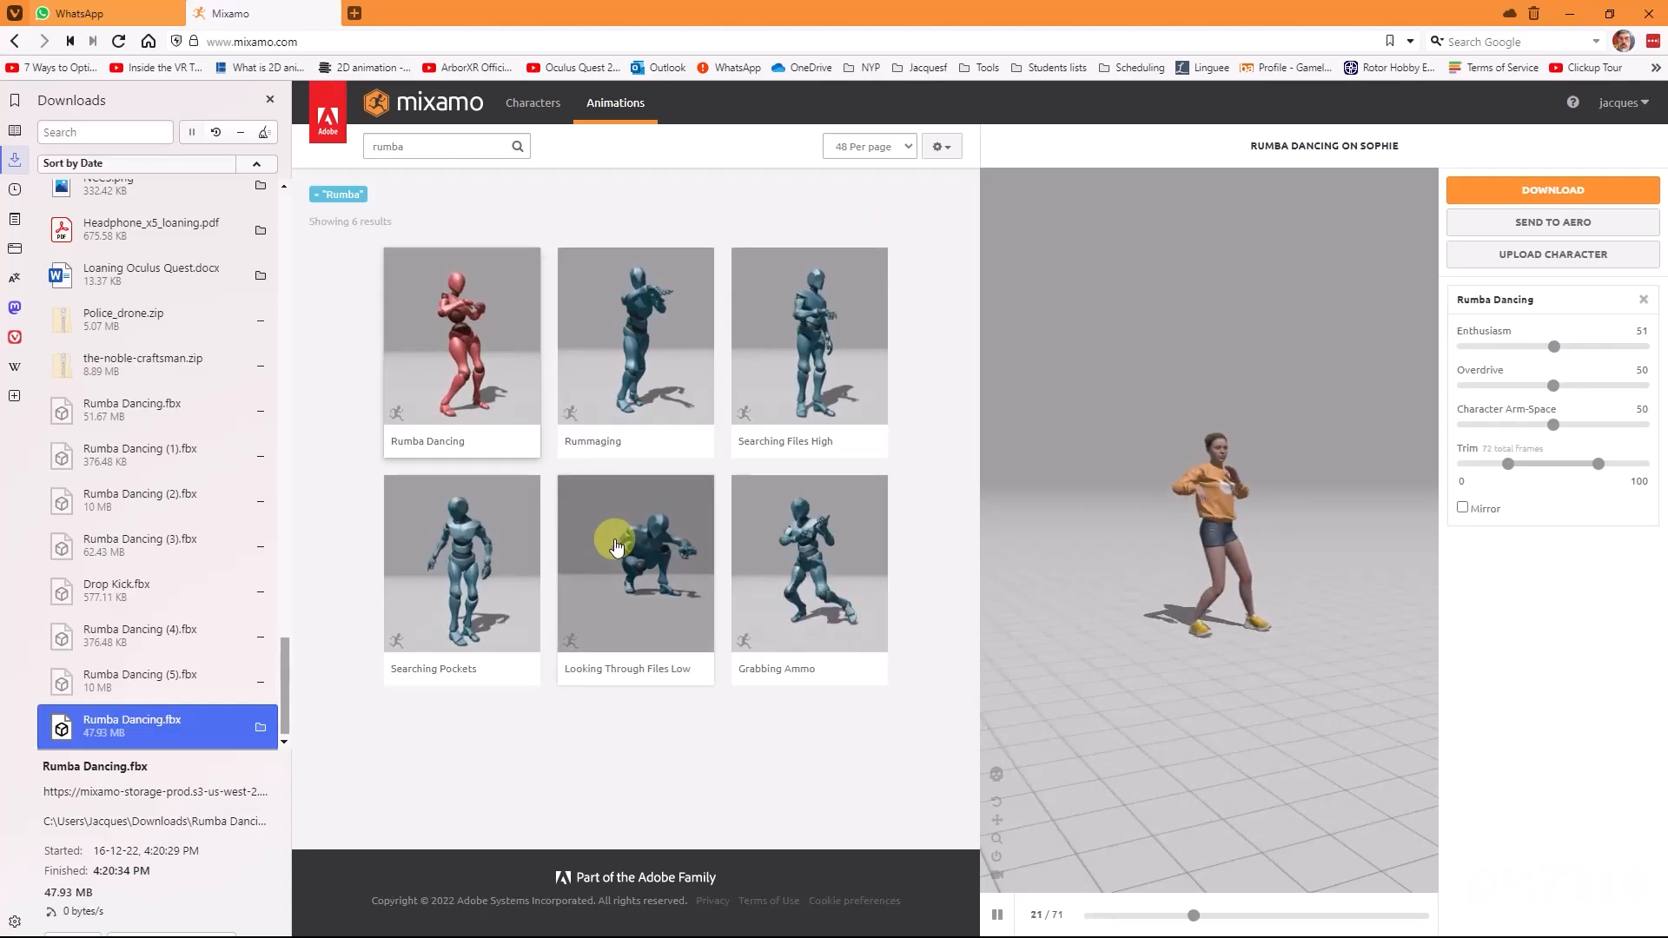
left_click(448, 145)
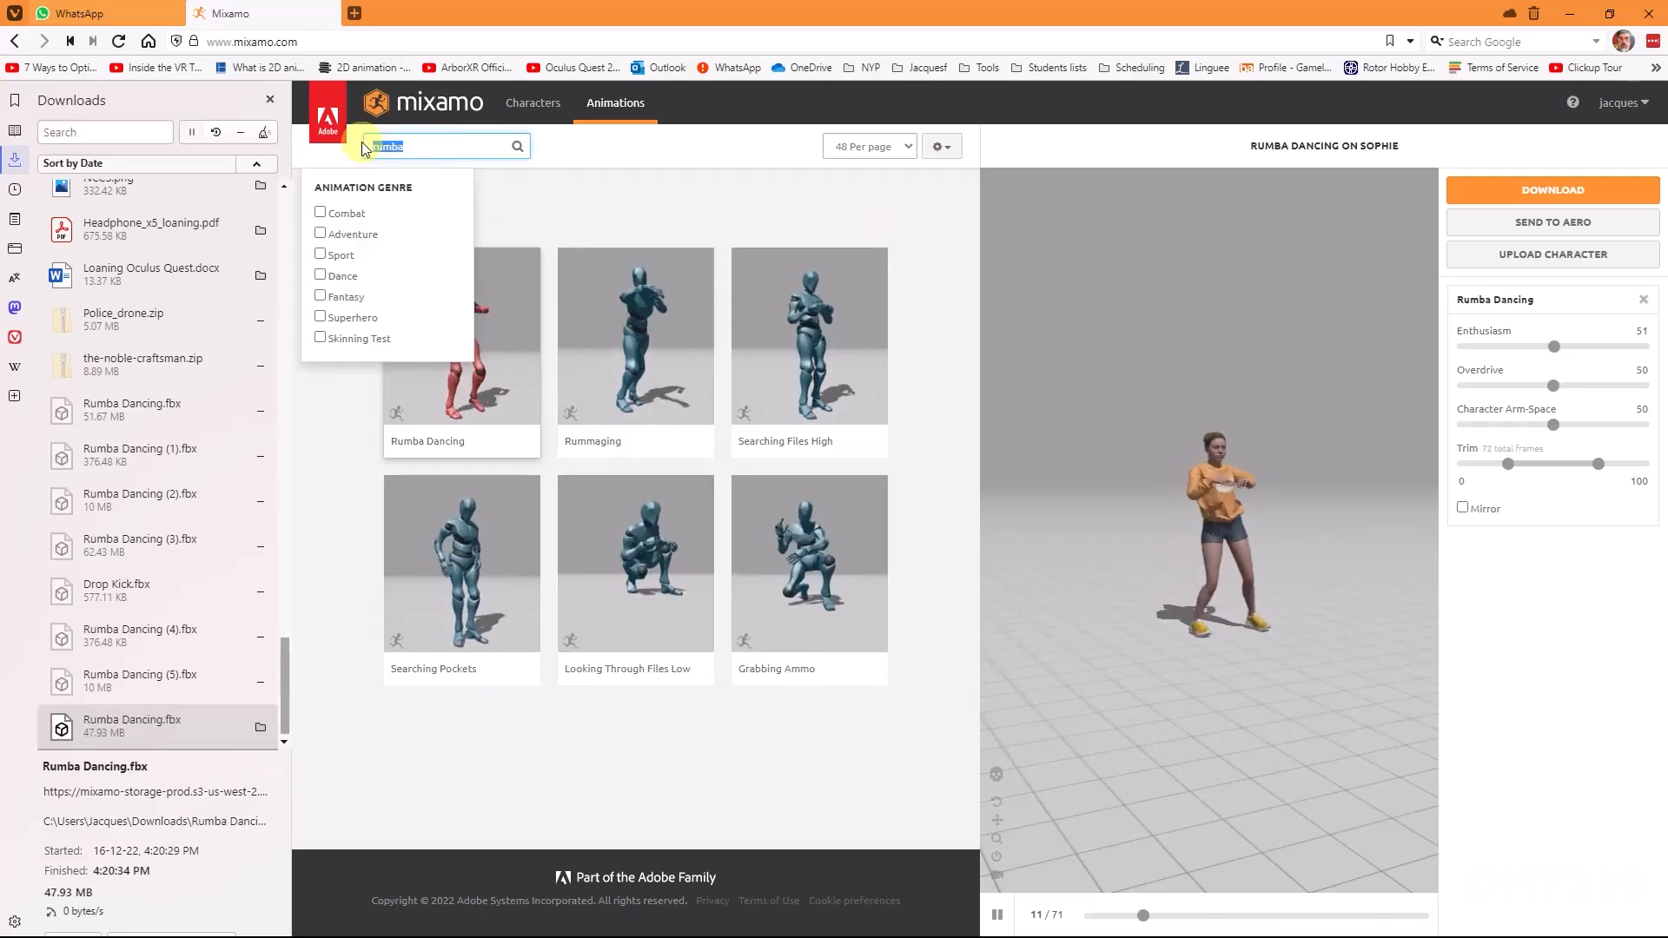
key("BackSpace")
left_click(714, 150)
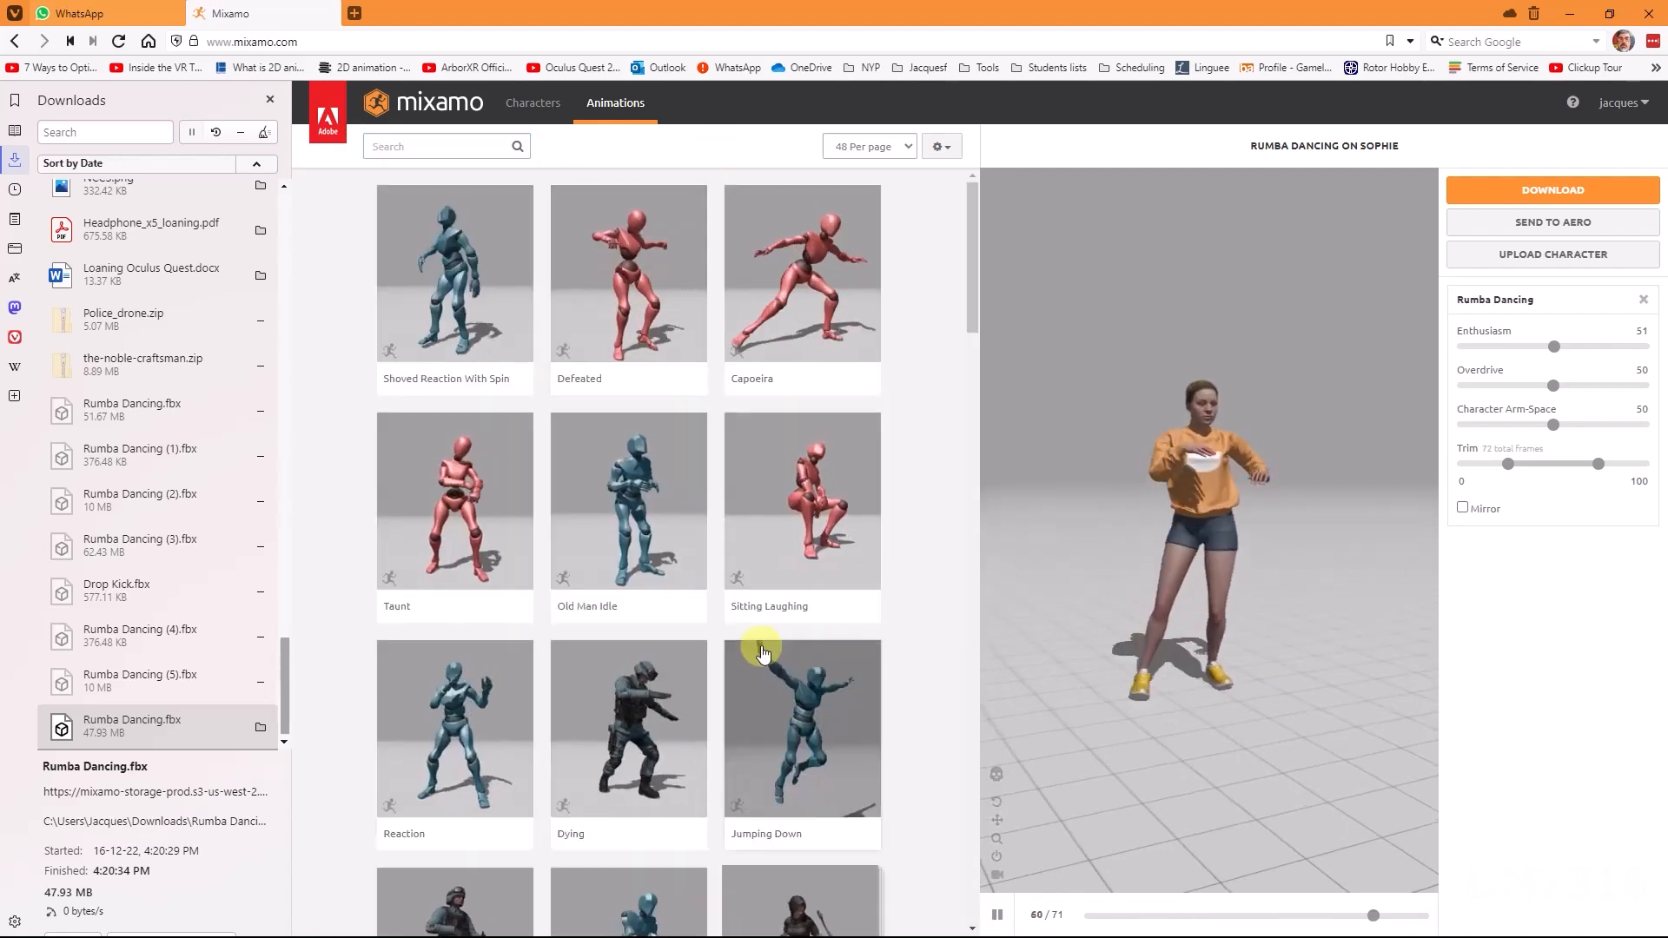
scroll(763, 652, "down", 10)
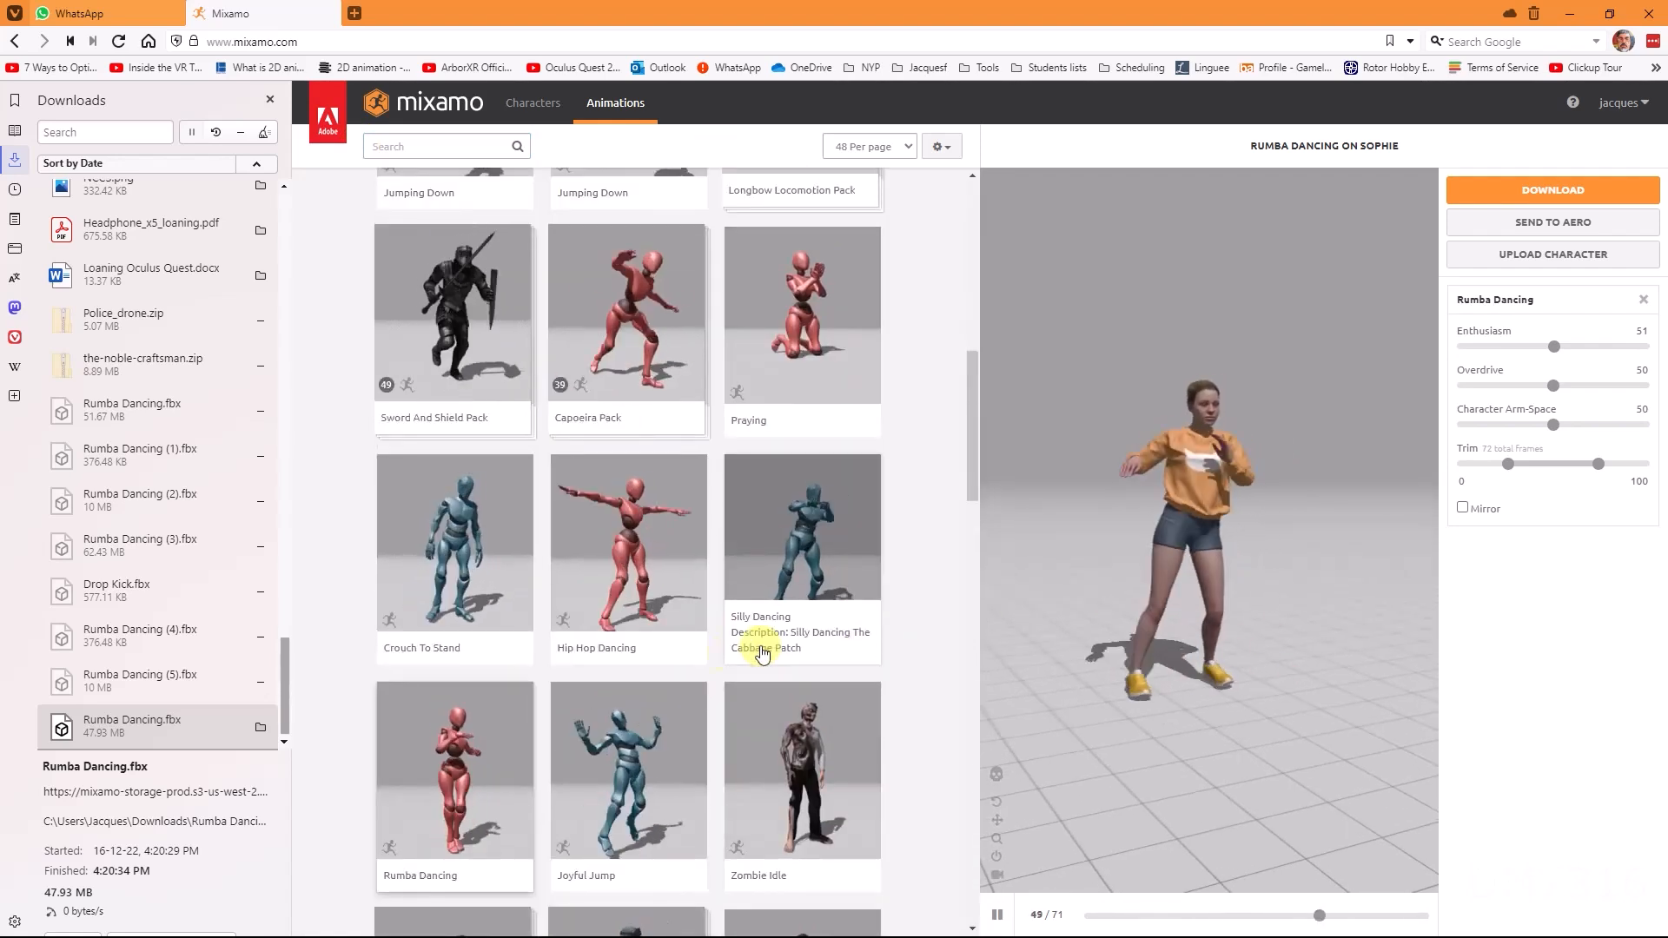
left_click(650, 491)
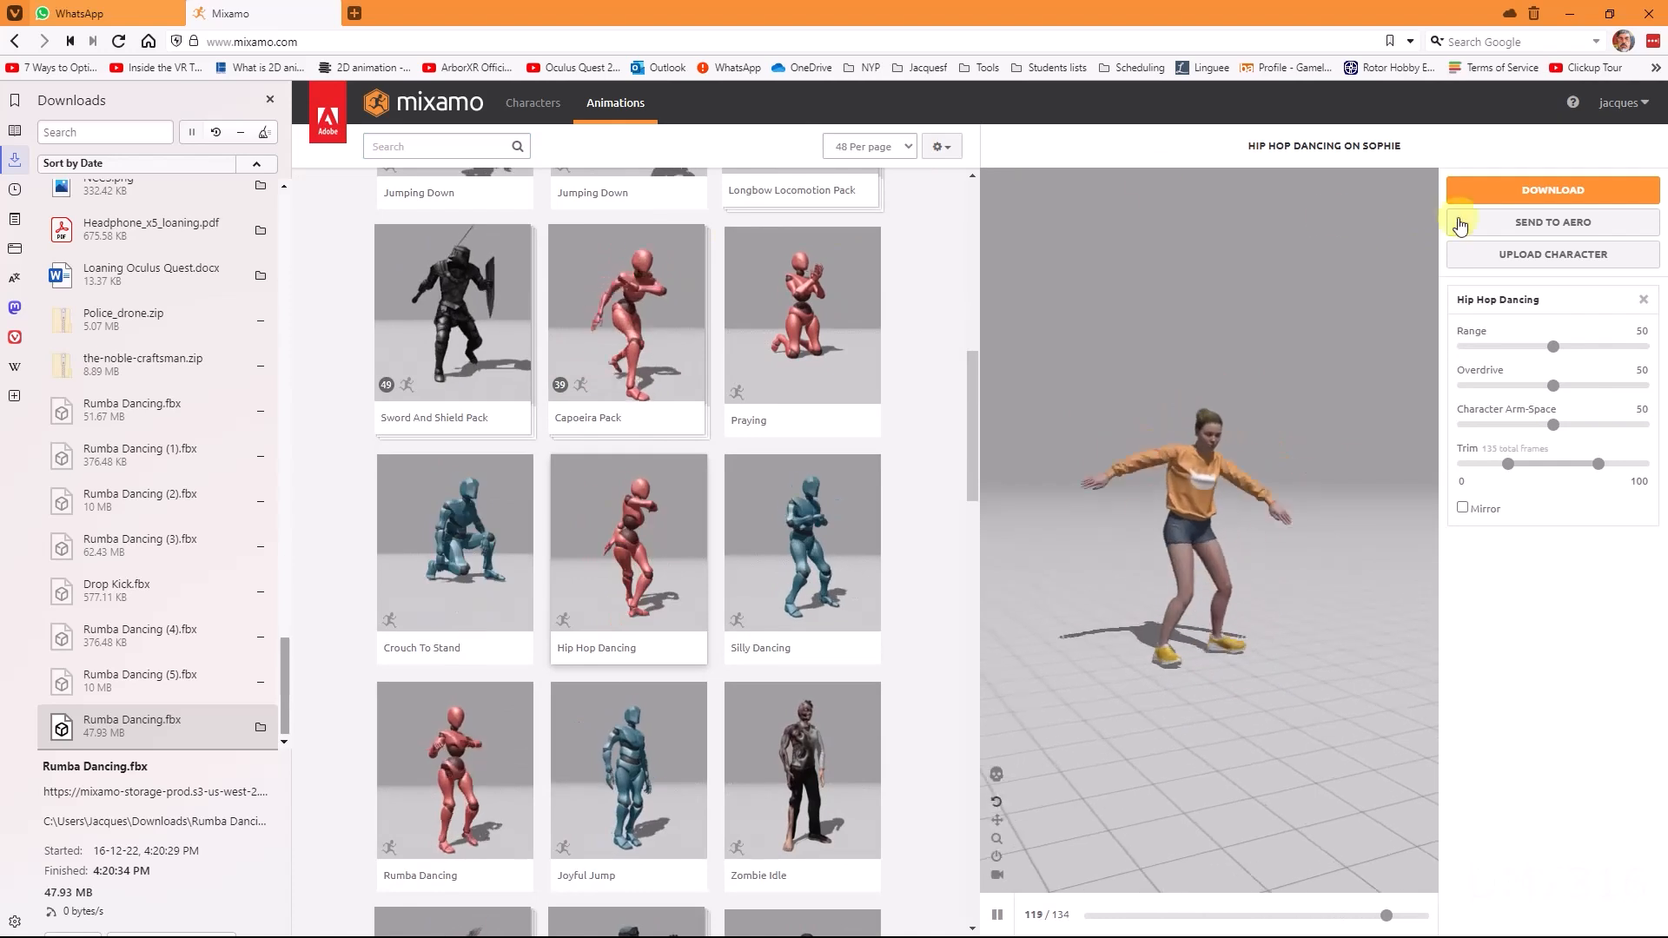
Step: Download Hip Hop Dancing as FBX Binary without skin at 30 frames per second
left_click(1553, 189)
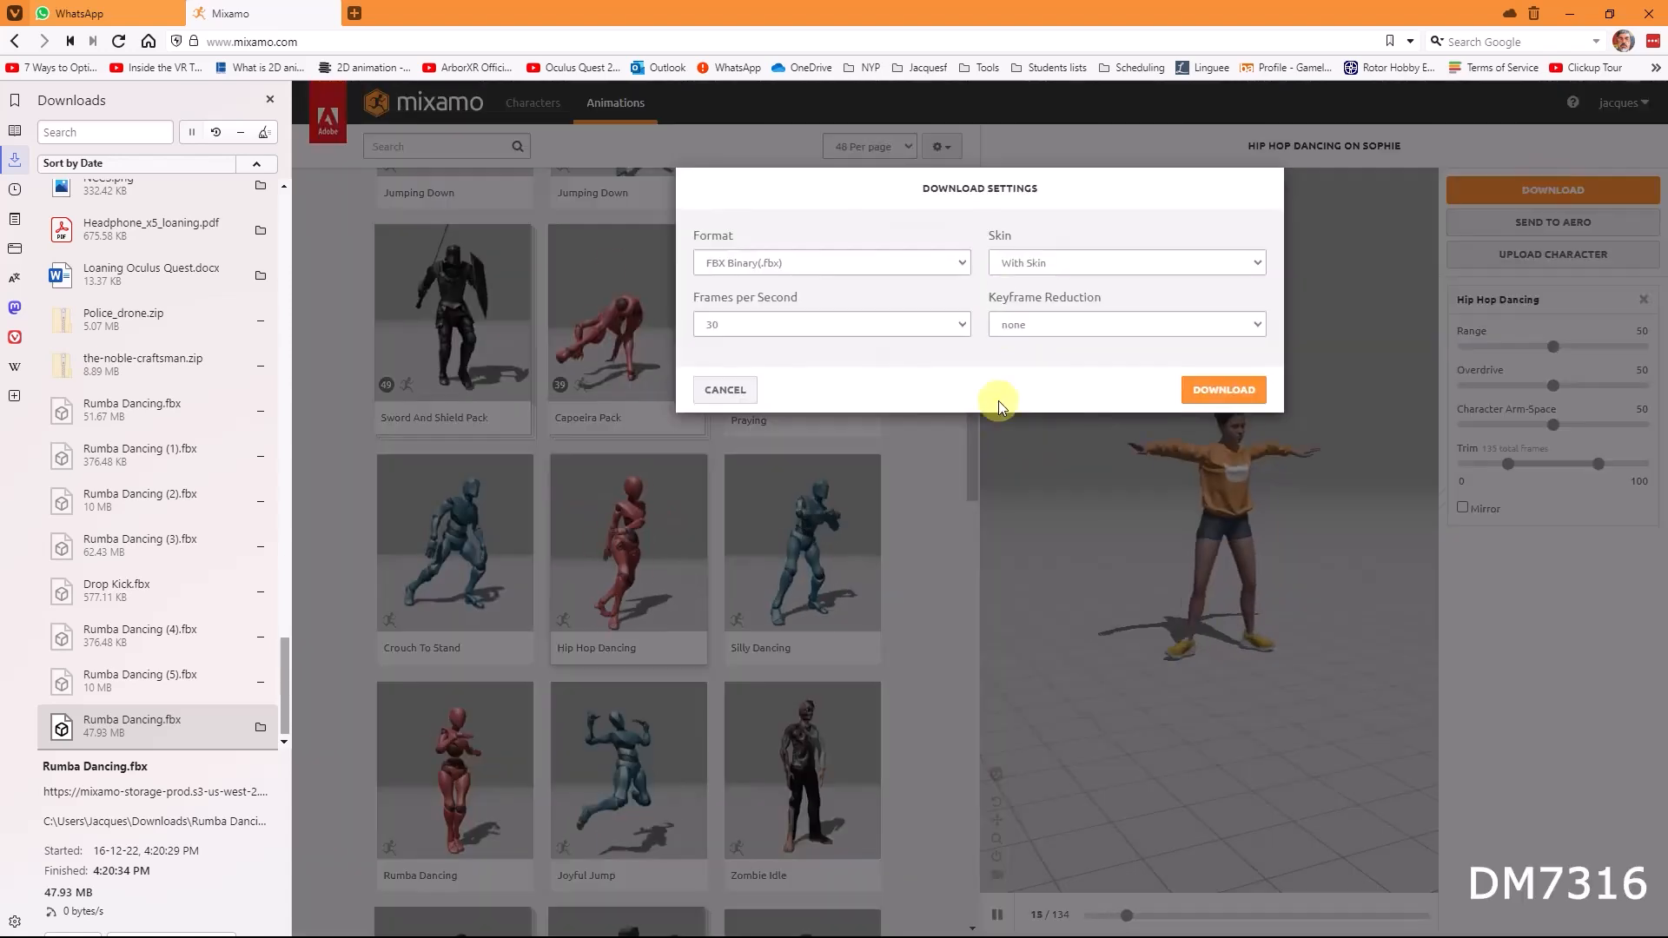
left_click(1053, 260)
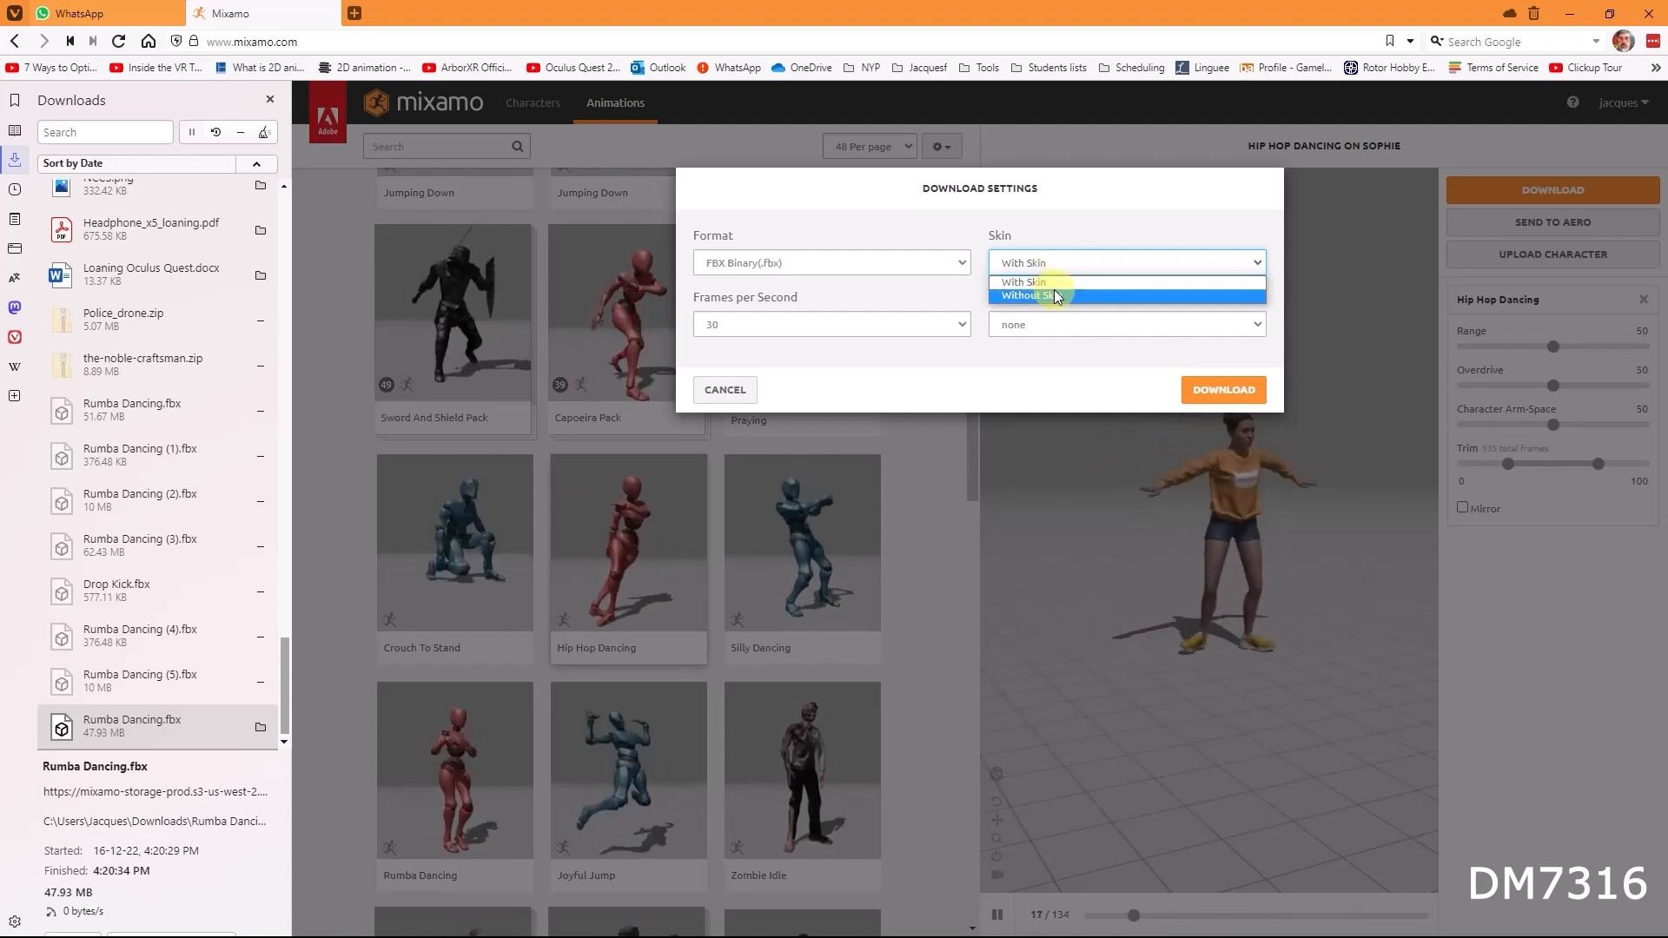
left_click(1060, 299)
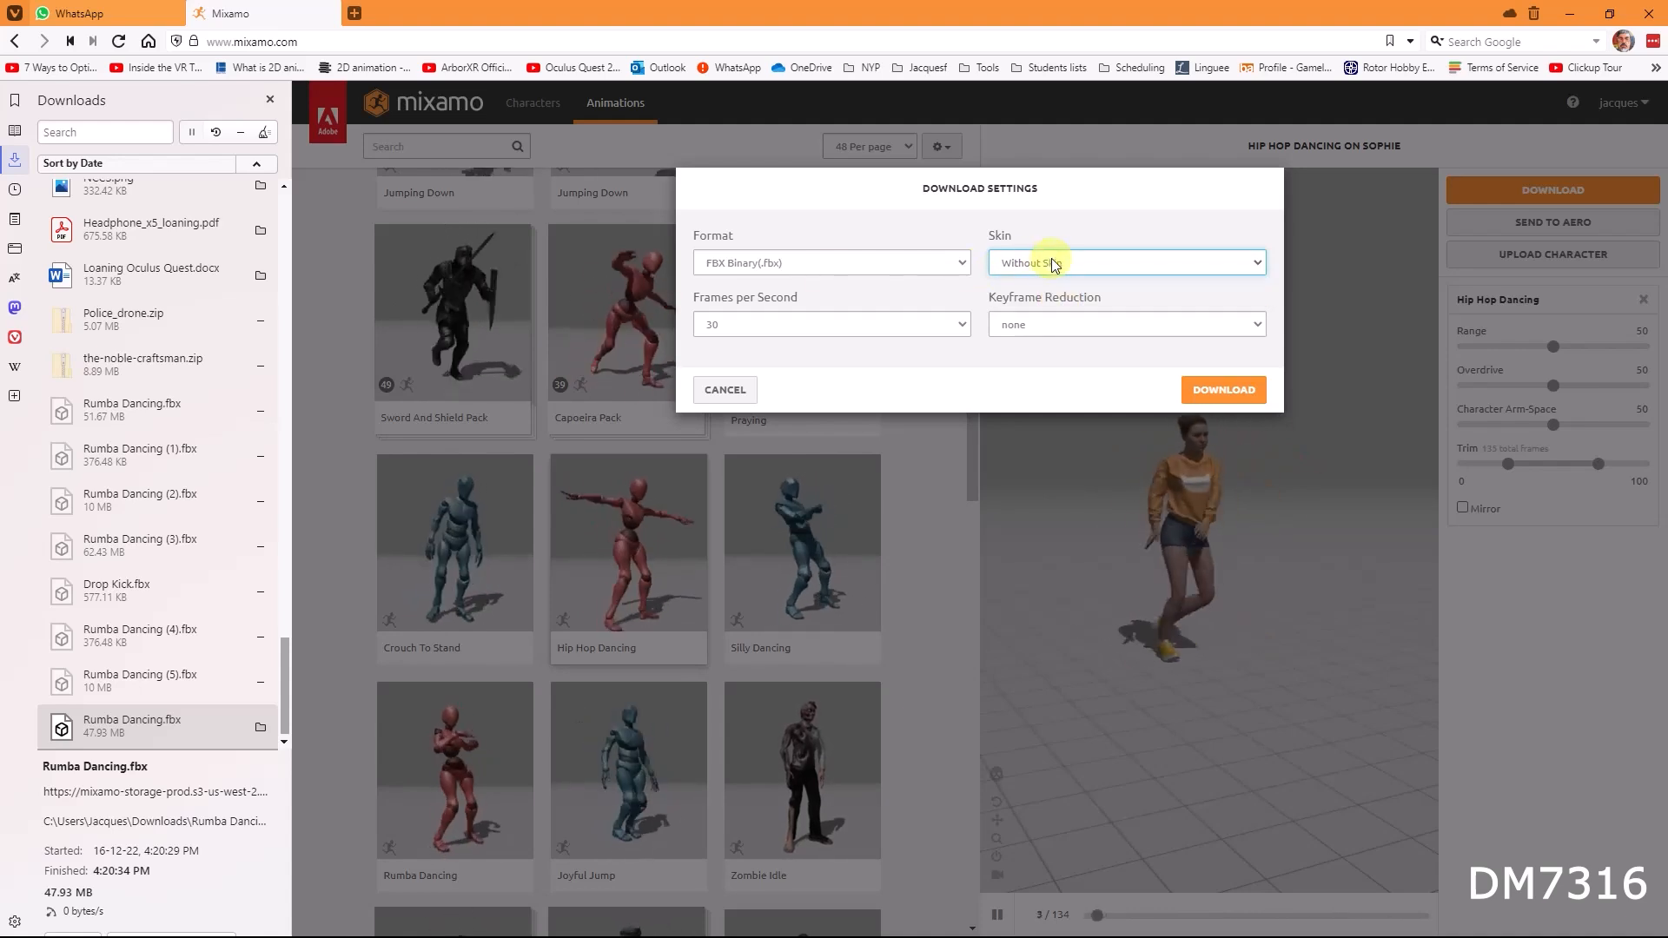
left_click(1201, 391)
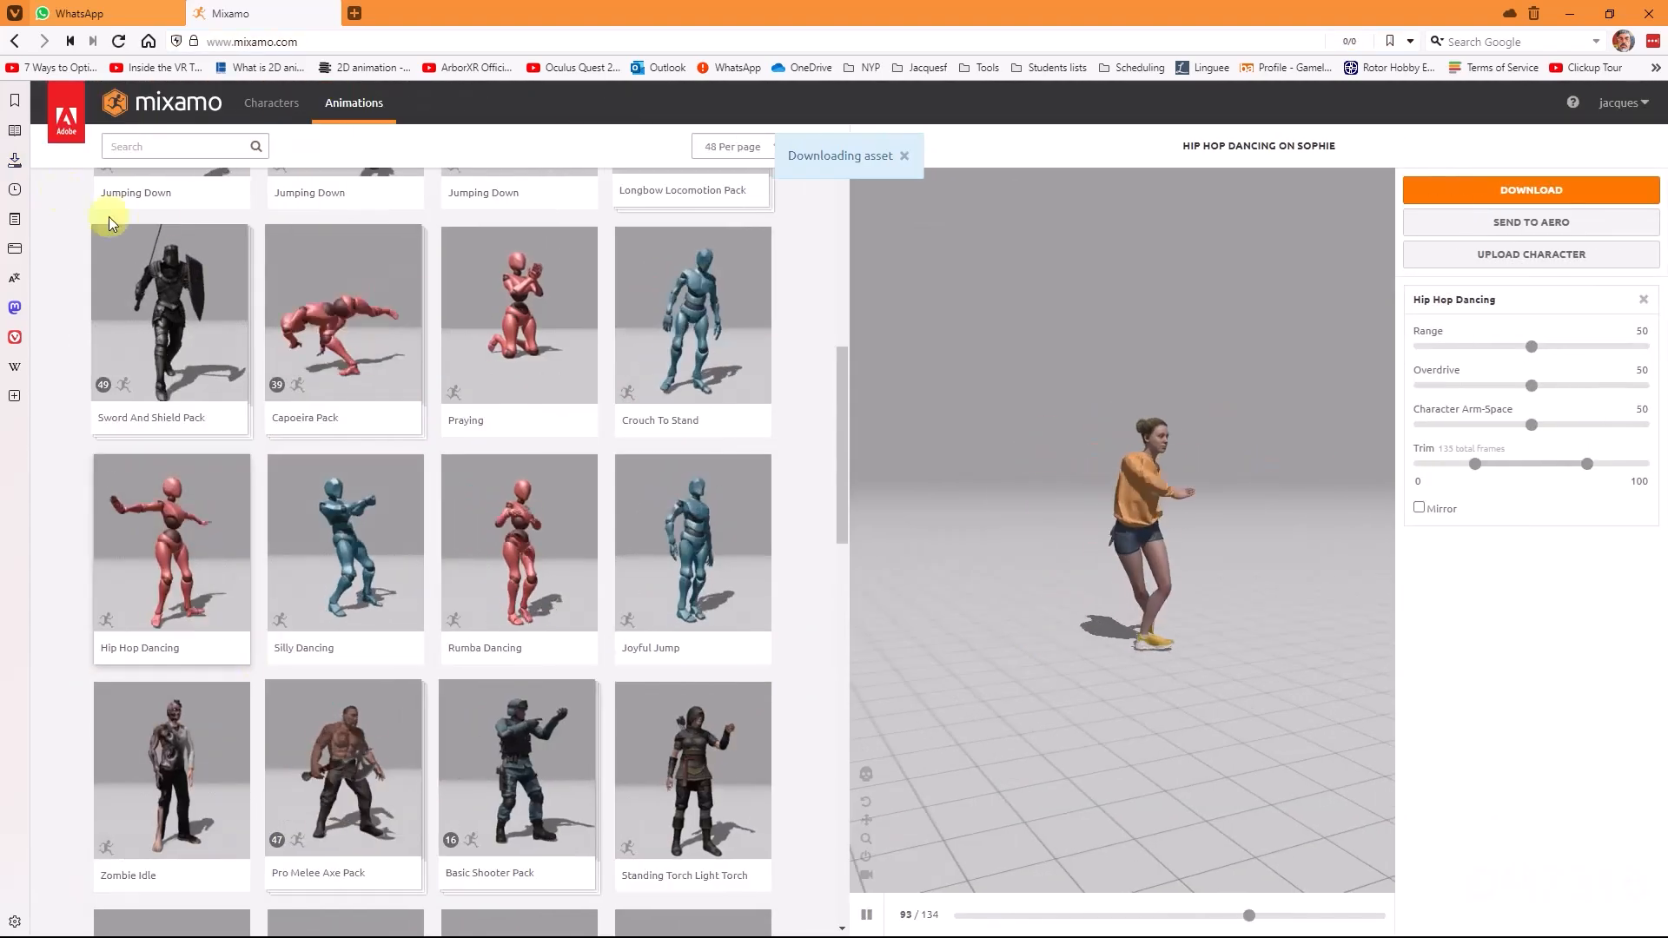
Step: Open the downloaded Hip Hop Dancing.fbx in its Downloads folder and switch to Unity
left_click(14, 159)
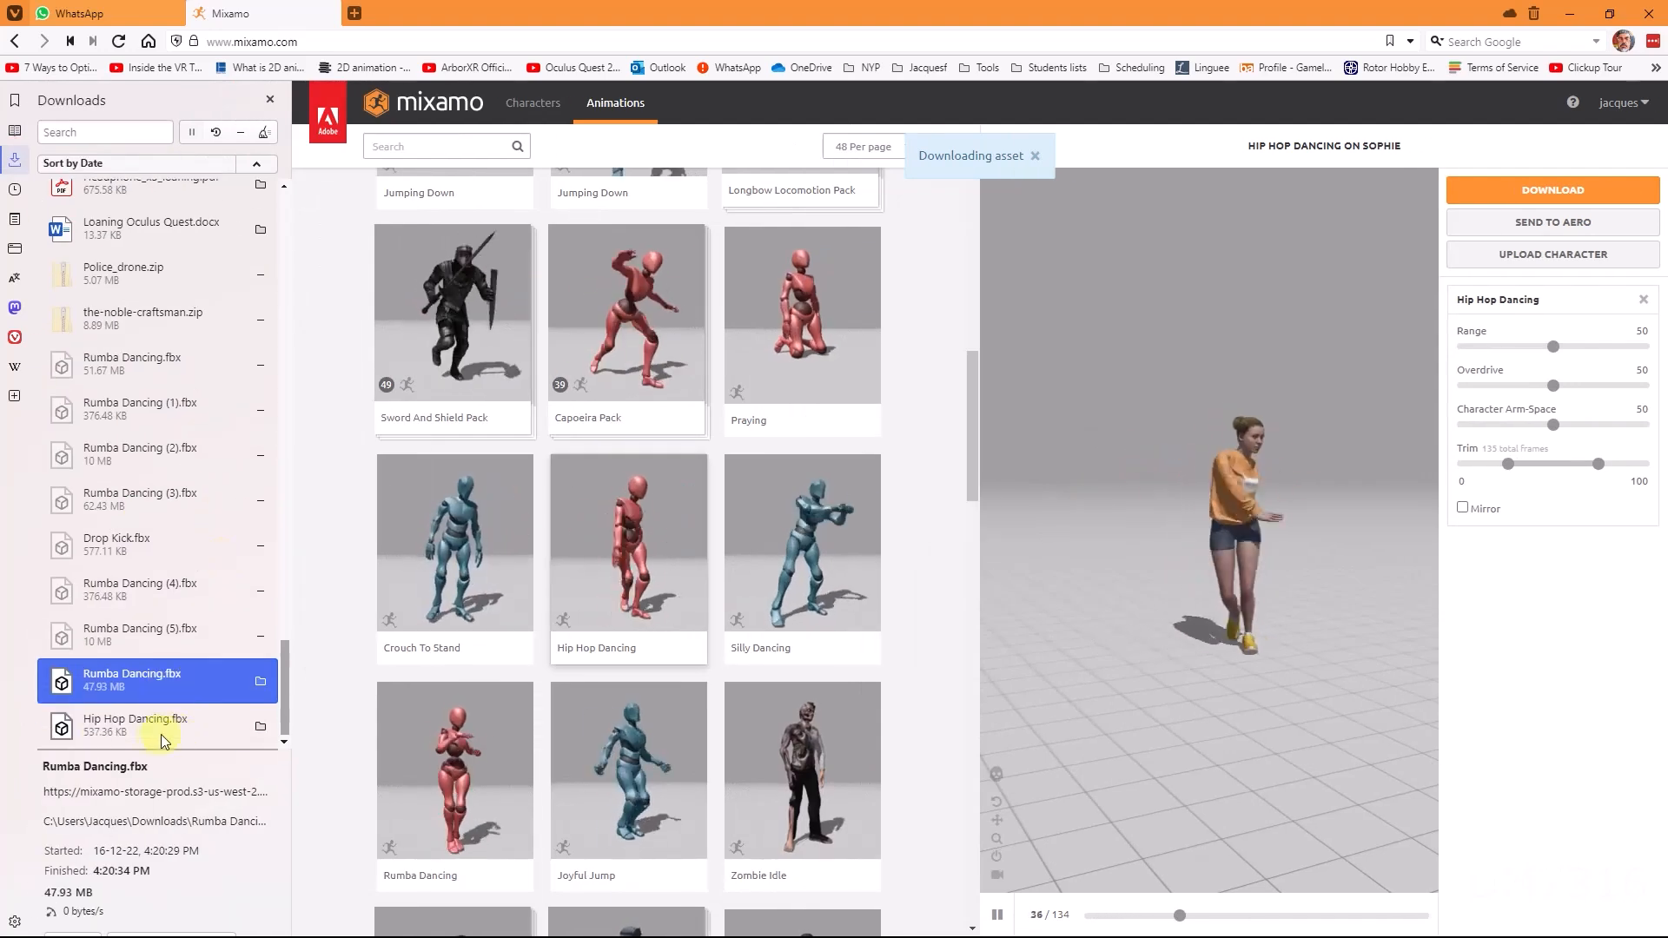
left_click(165, 733)
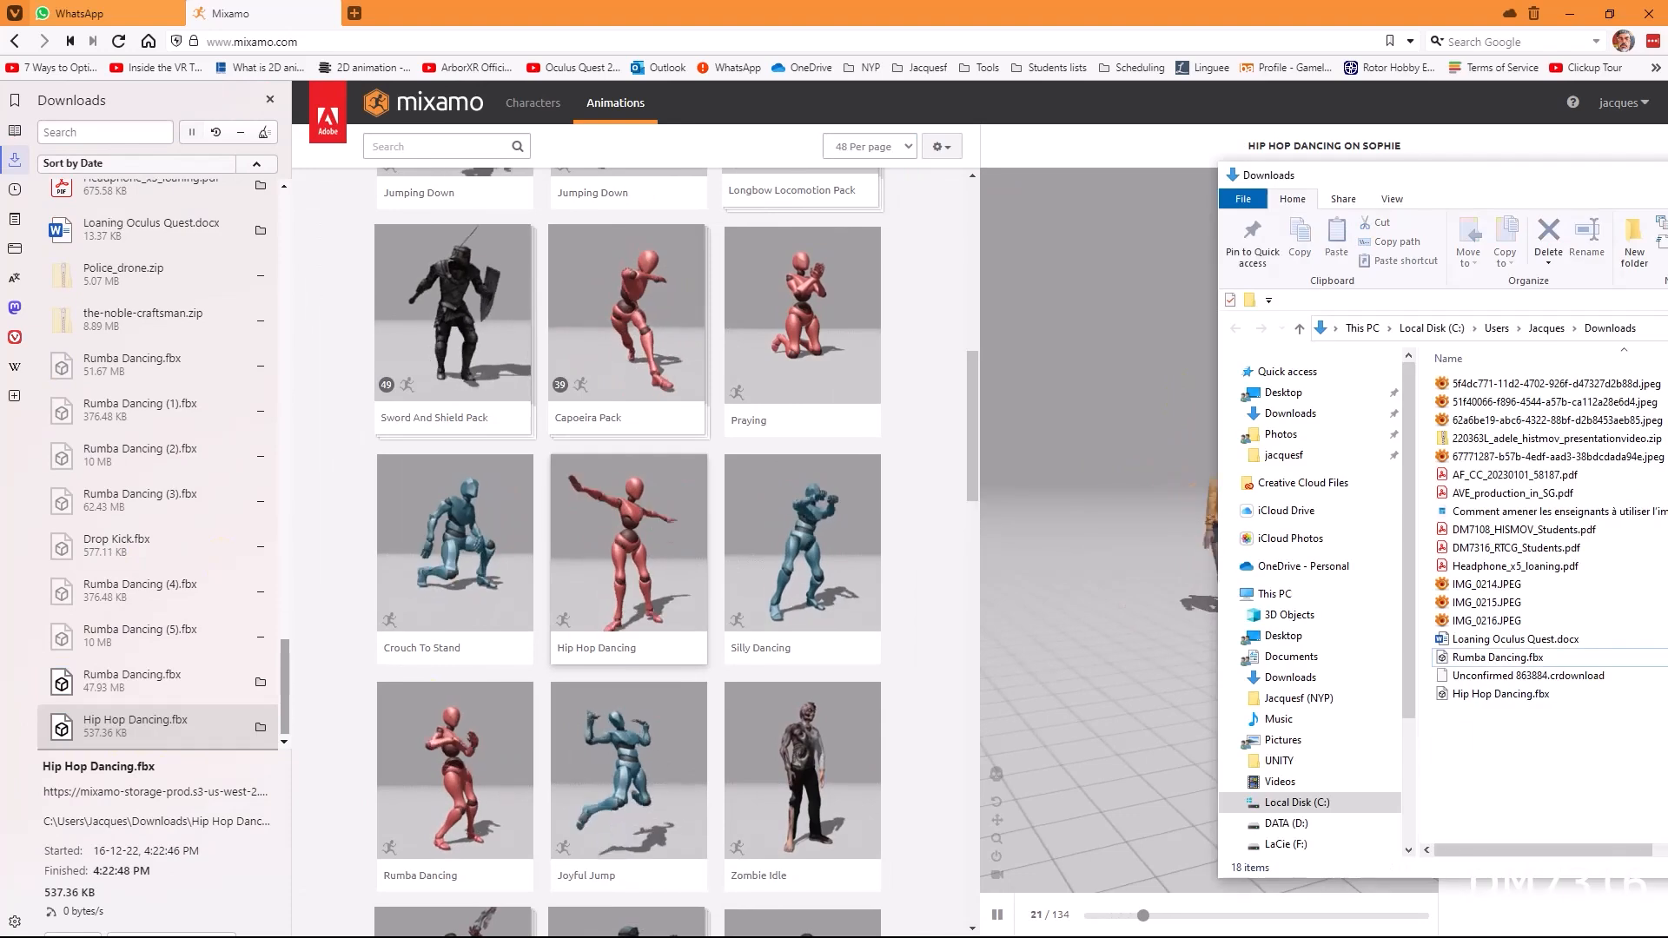
key("alt+Tab")
key("alt+Tab")
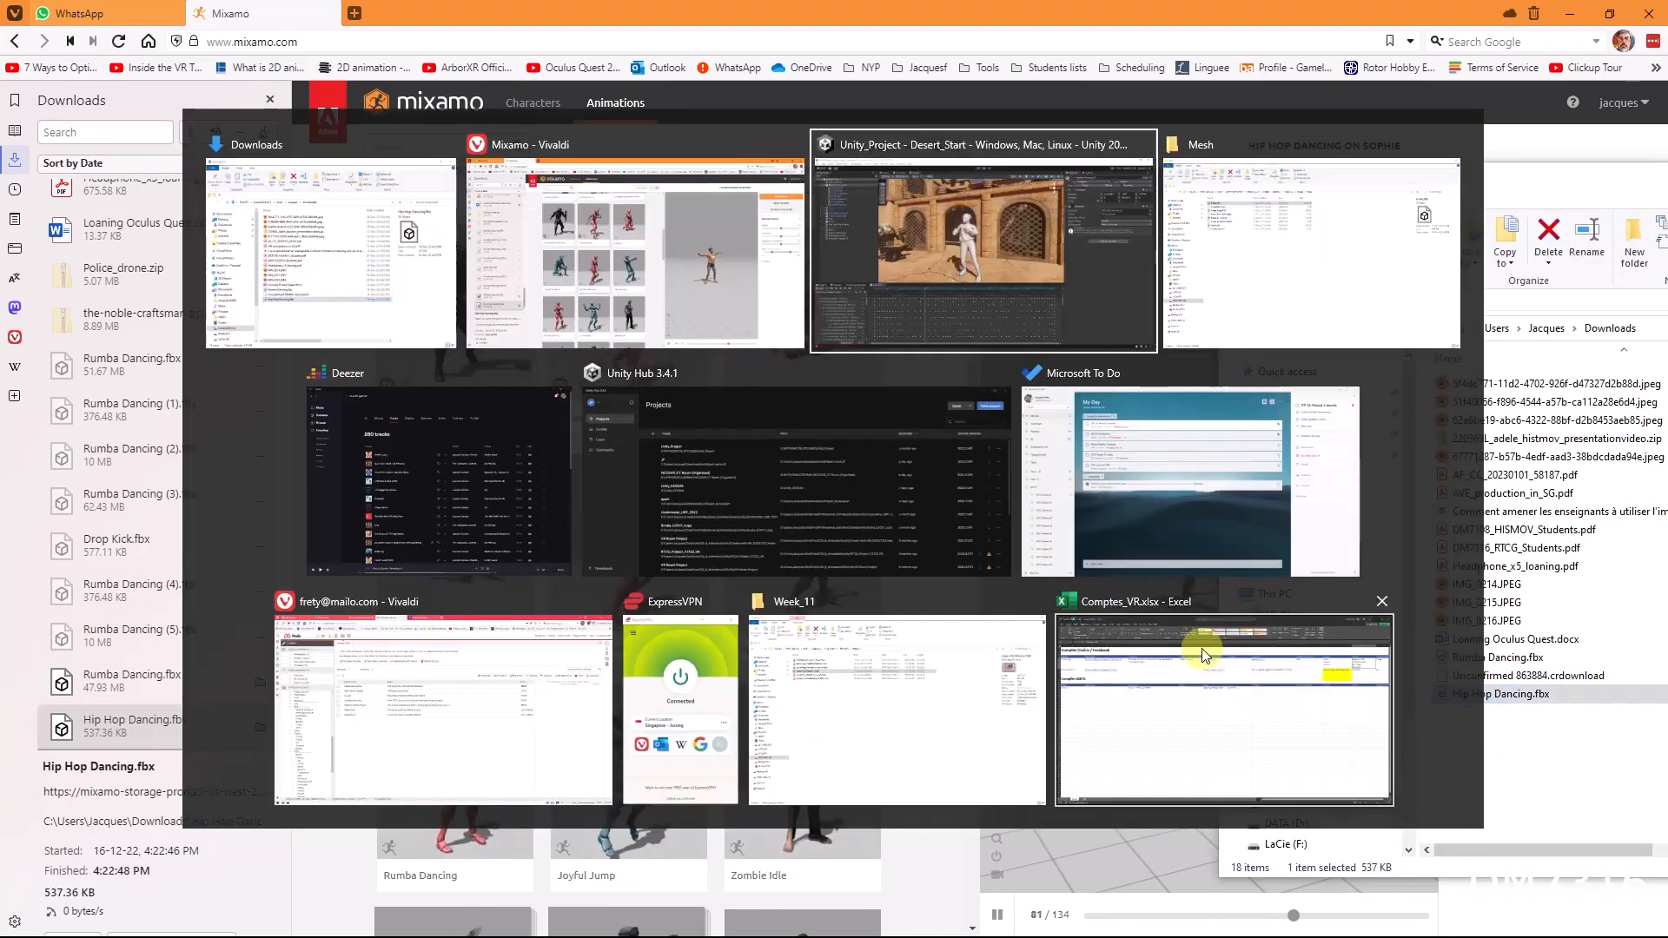
key("alt+Tab")
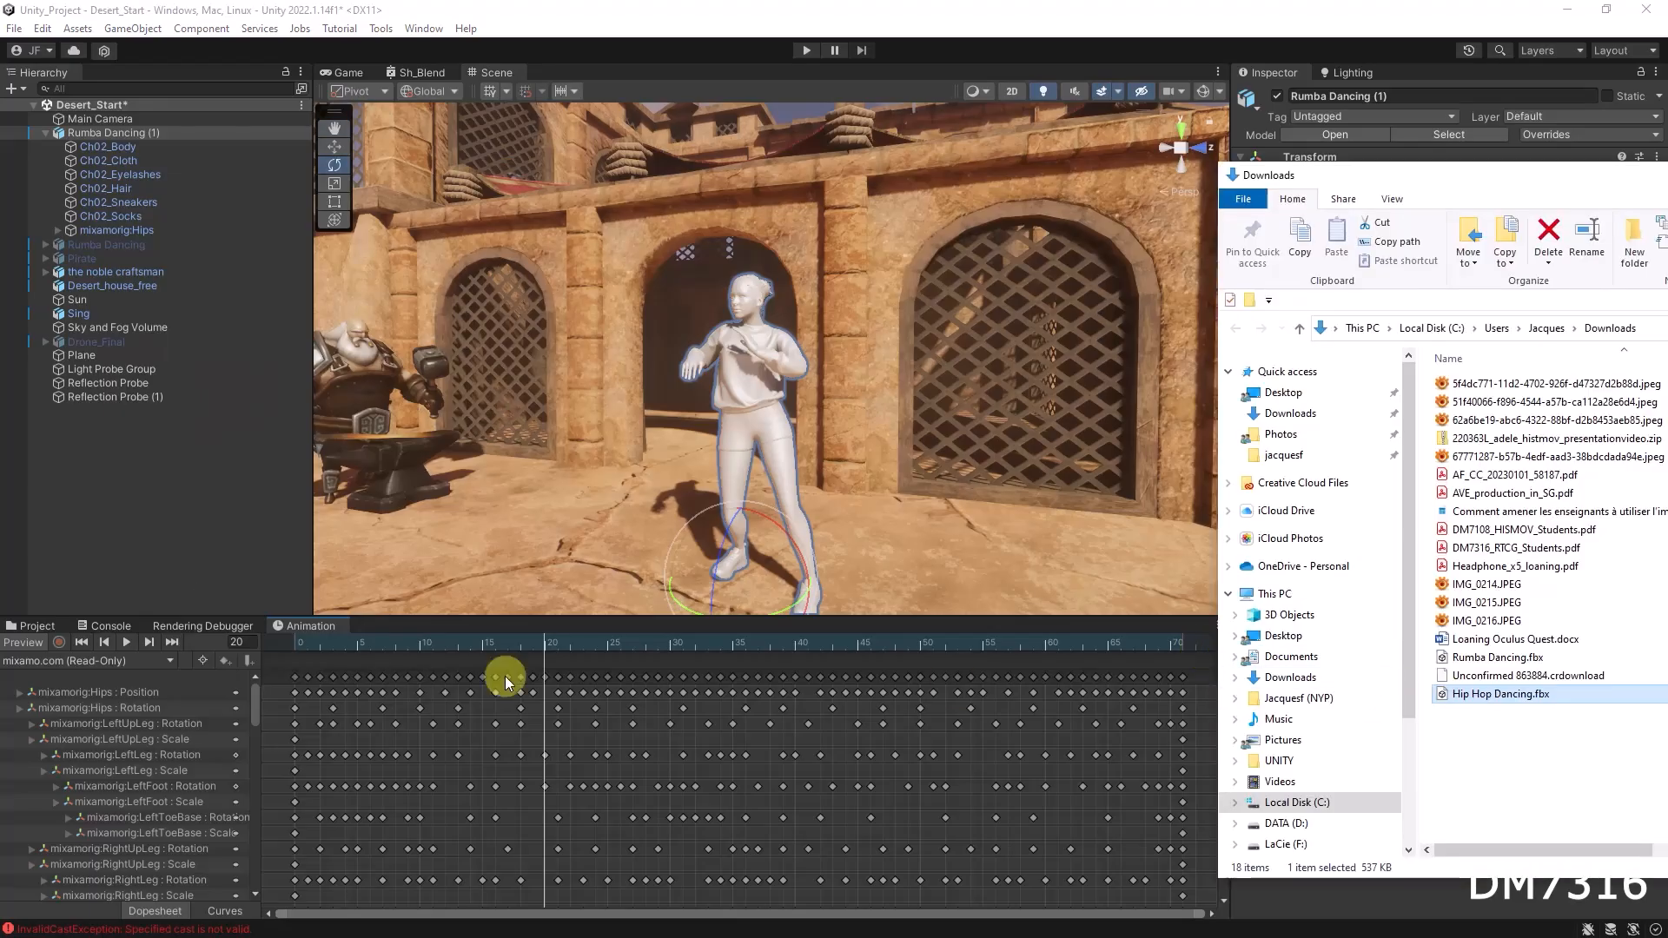
Step: Import Hip Hop Dancing.fbx into the Models > Characters > Girl folder and expand its contents
left_click(38, 626)
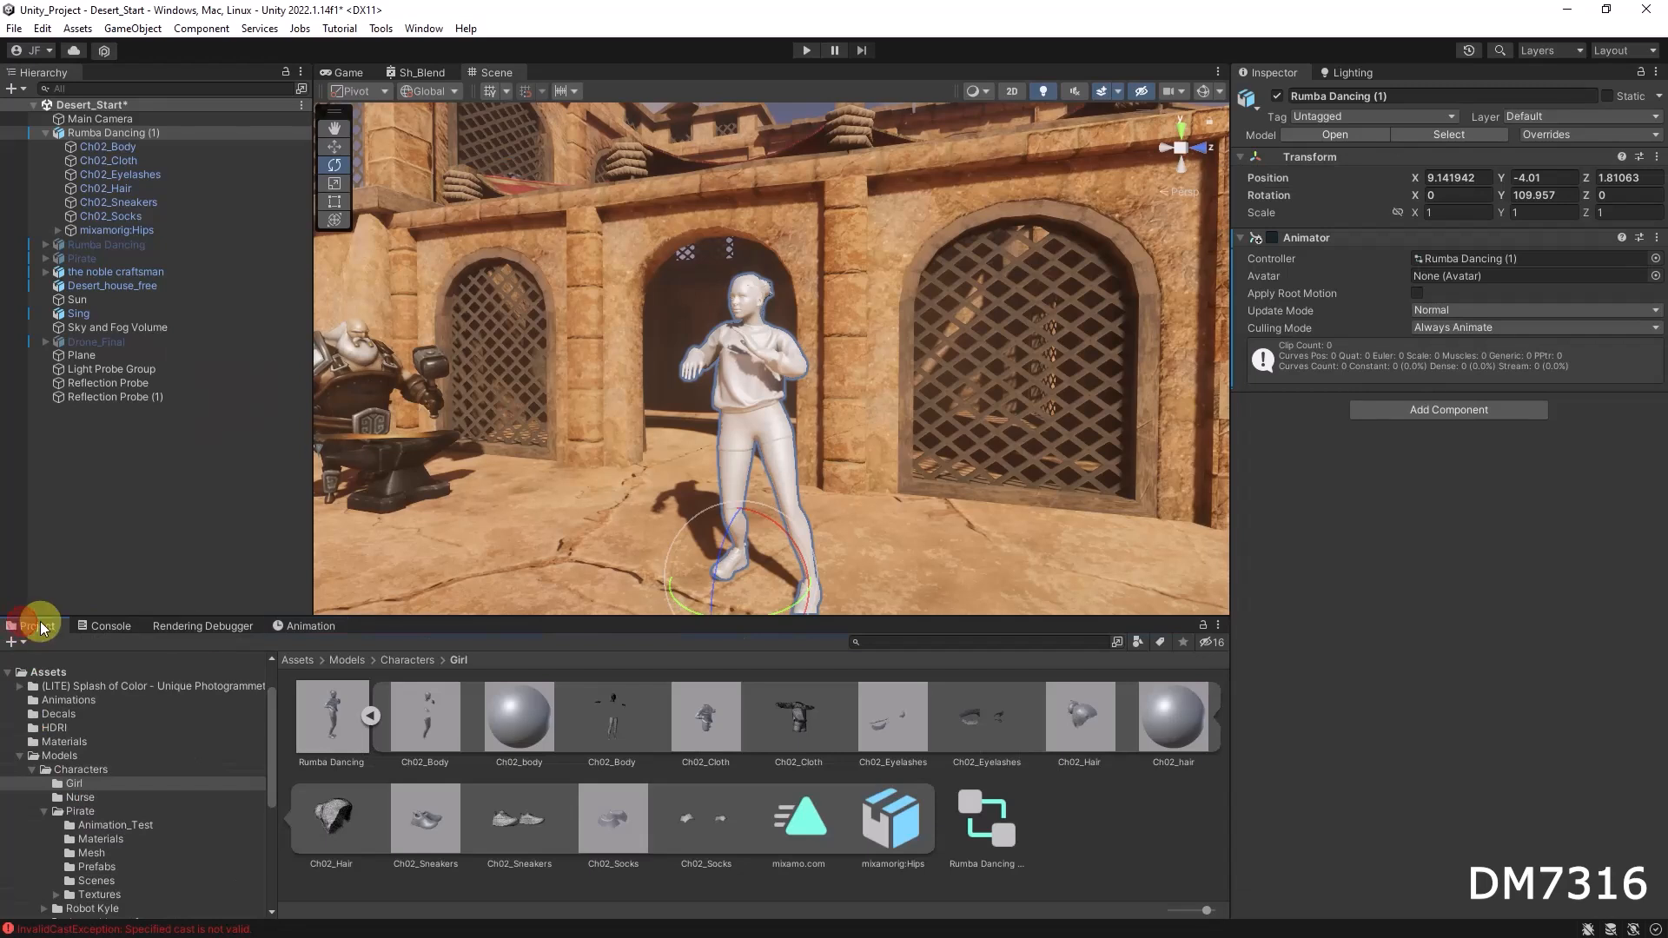
left_click(372, 717)
key("alt+Tab")
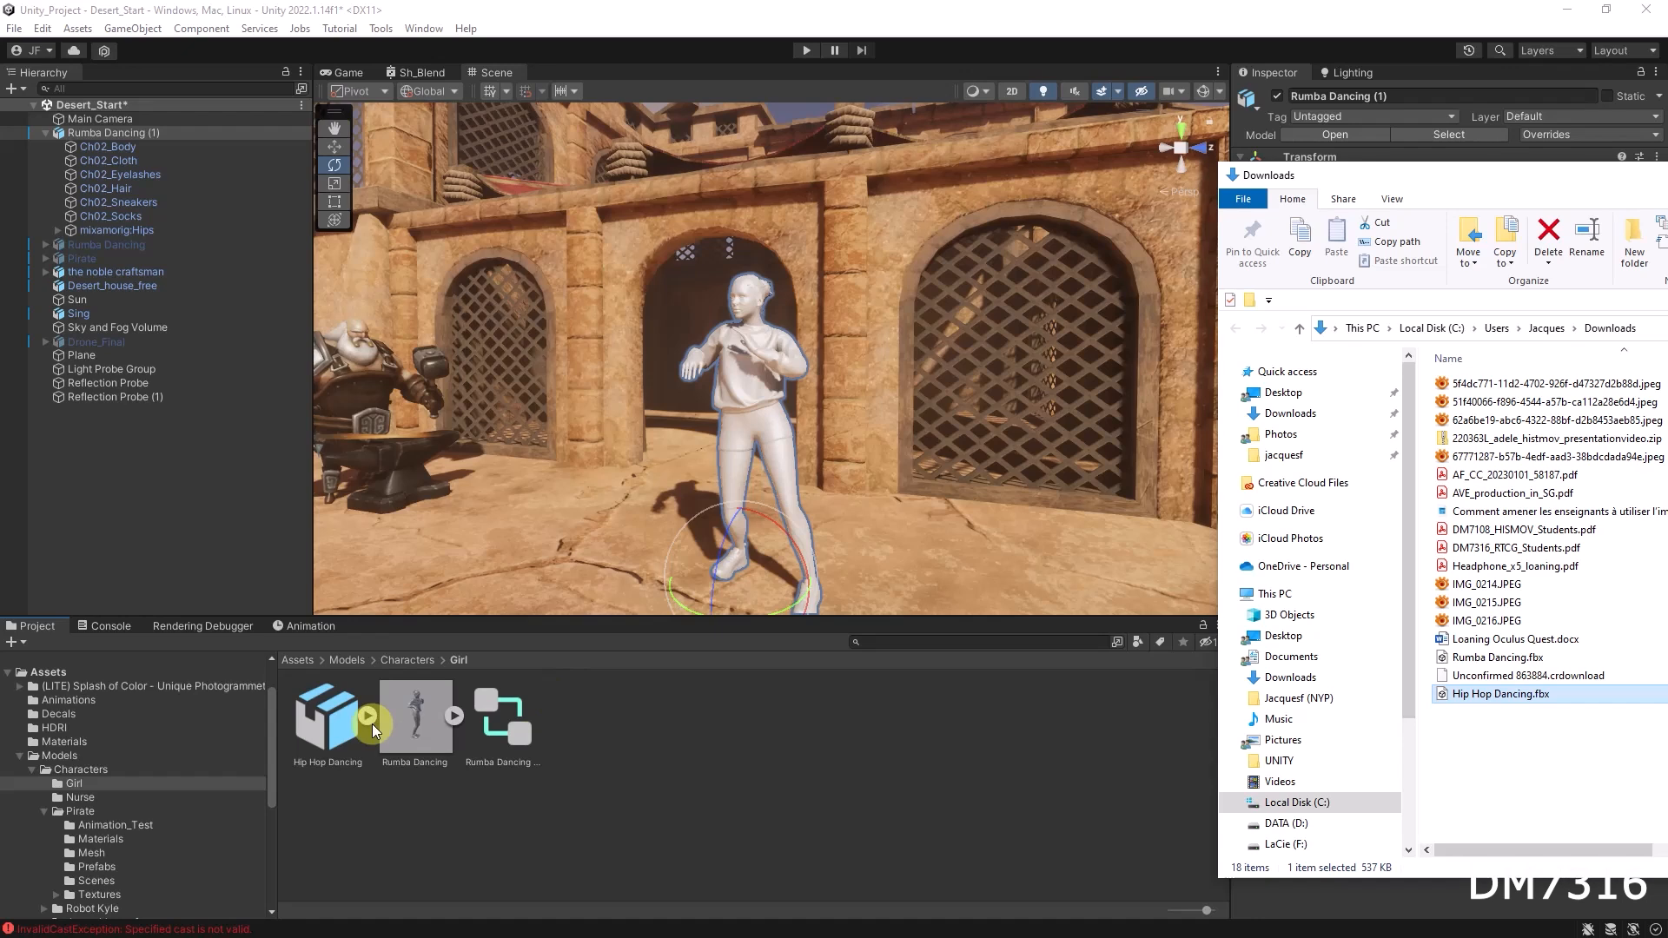
left_click(616, 728)
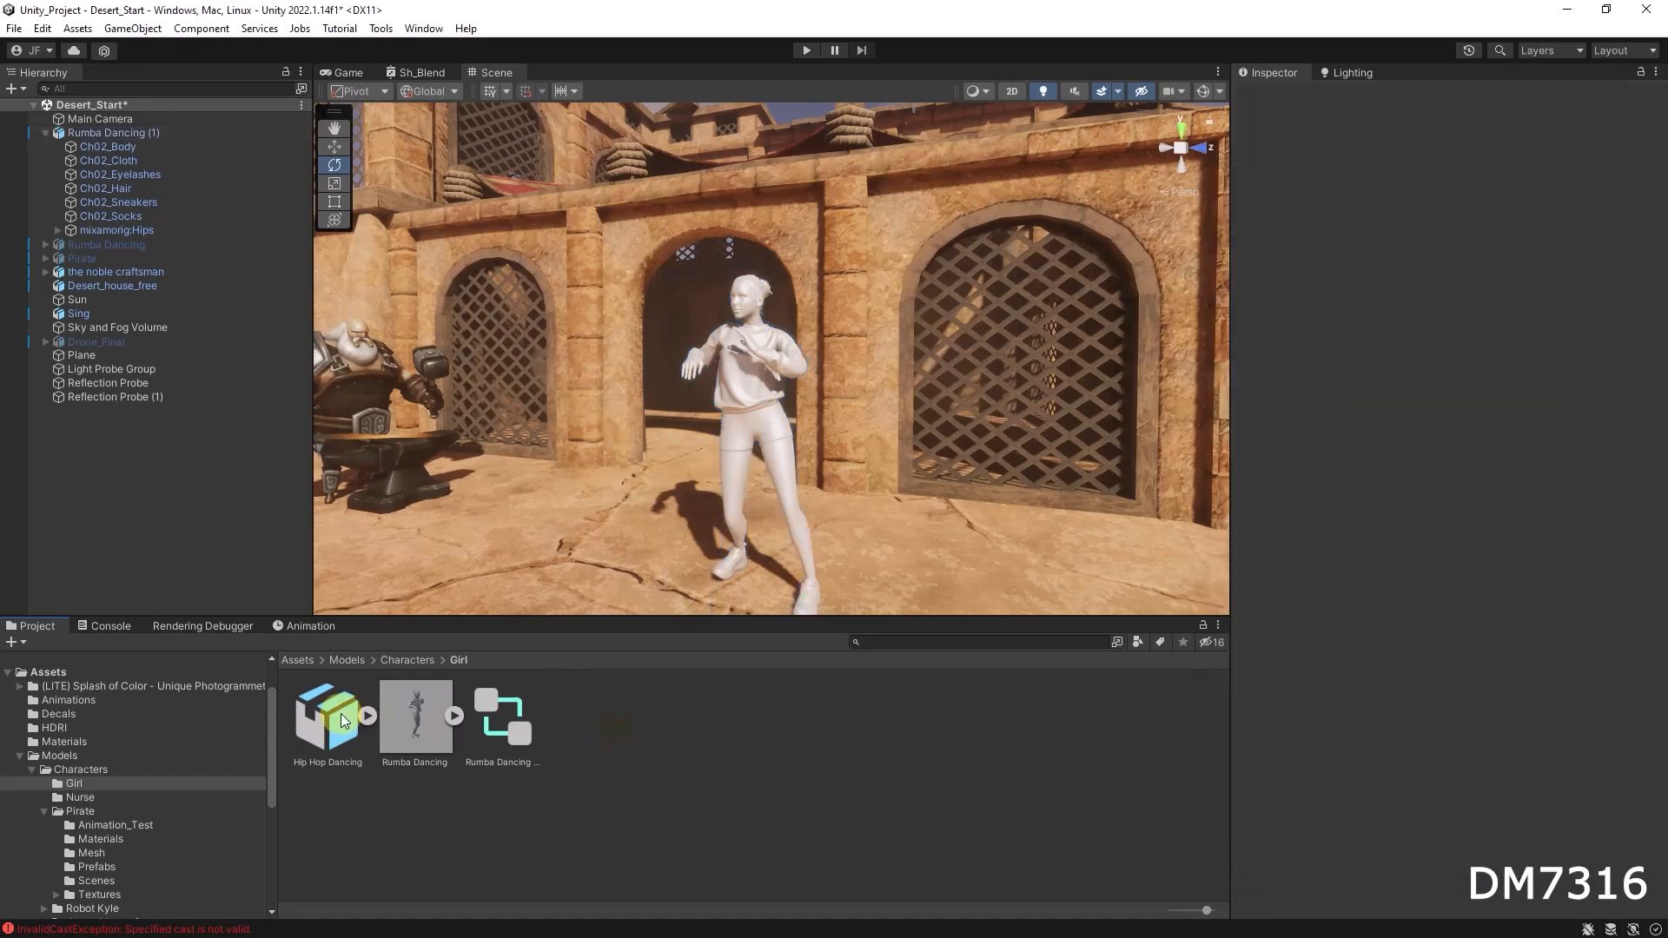
left_click(342, 723)
left_click(365, 718)
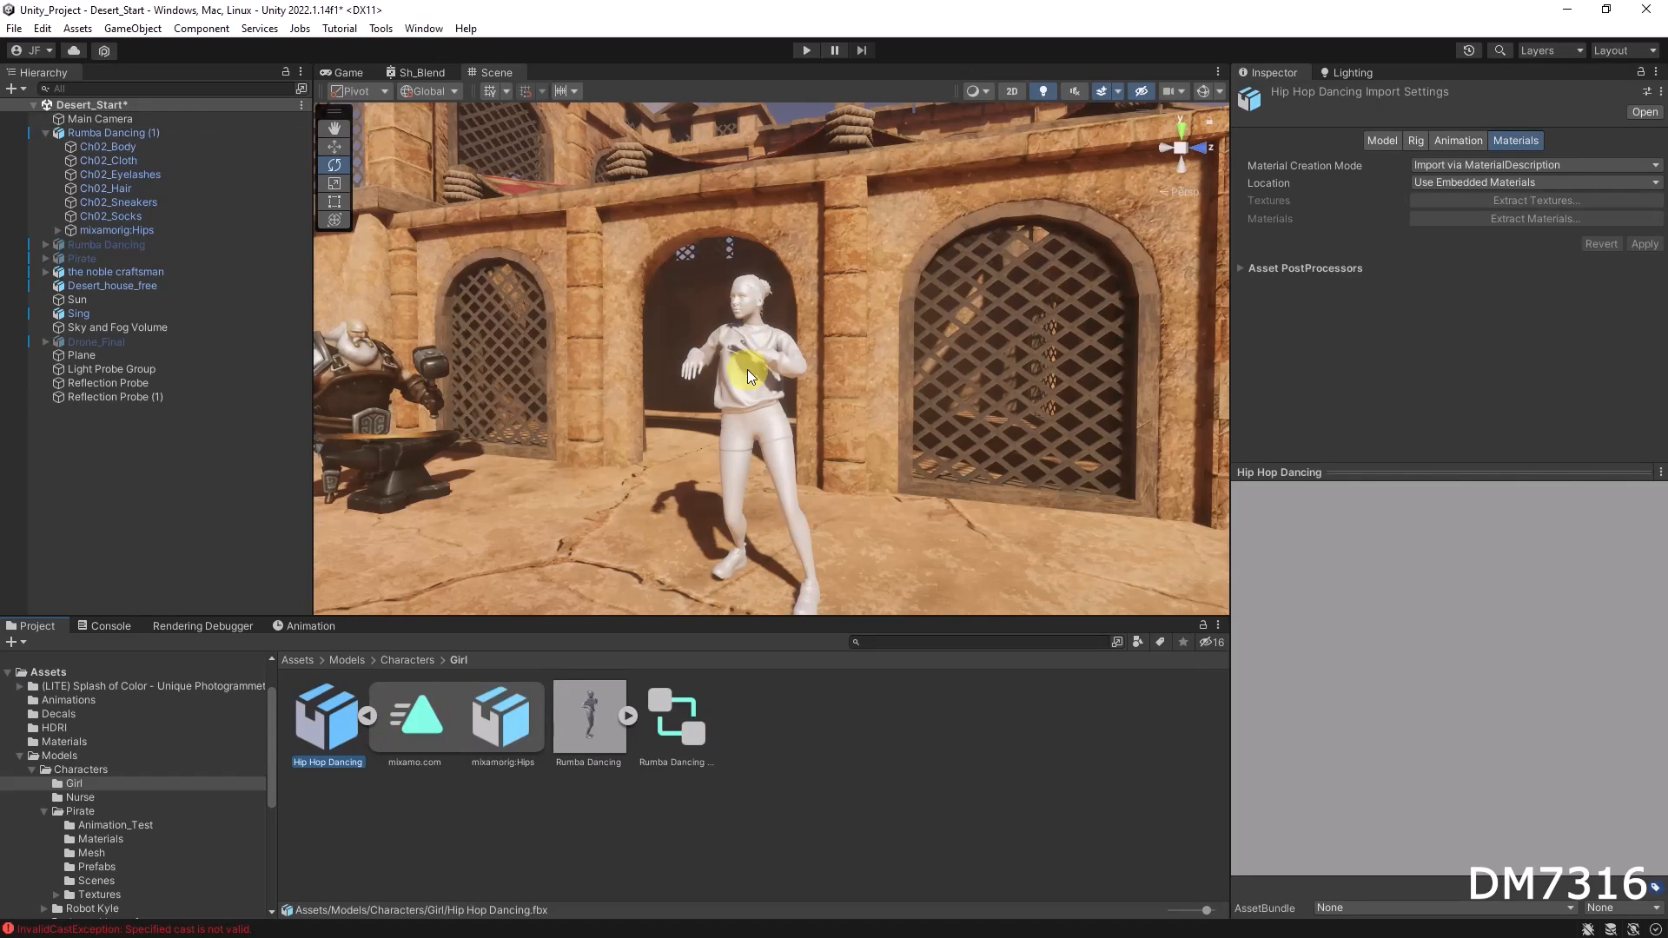
Step: Remove the Animator component from the Rumba Dancing (1) object
left_click(45, 134)
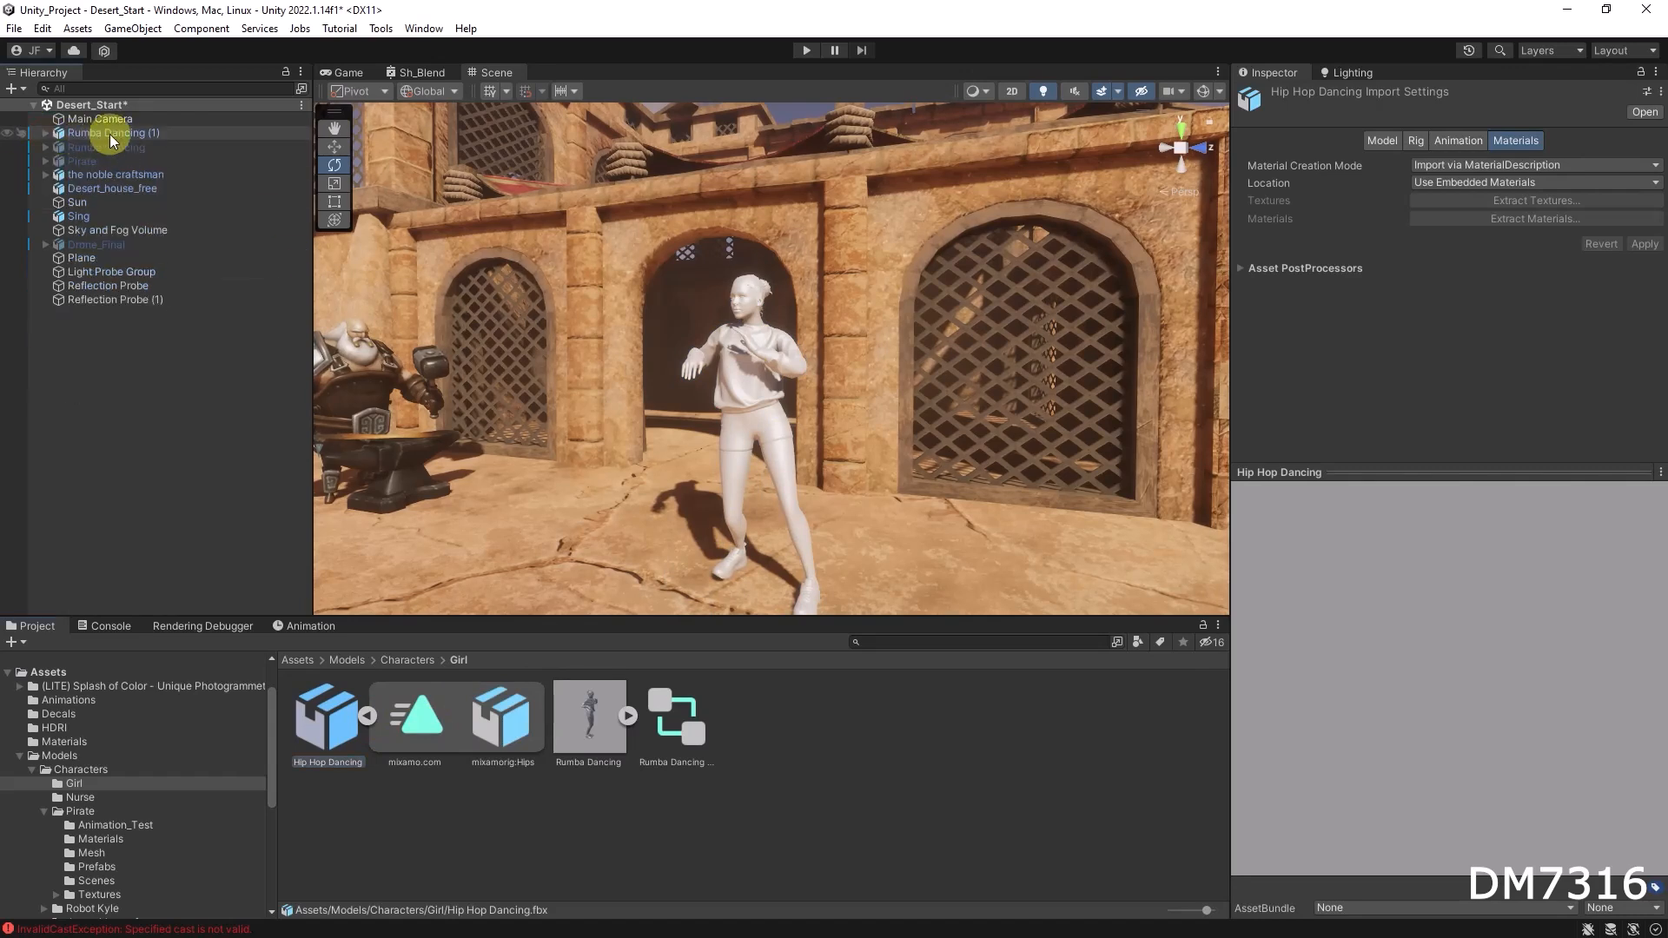
left_click(109, 134)
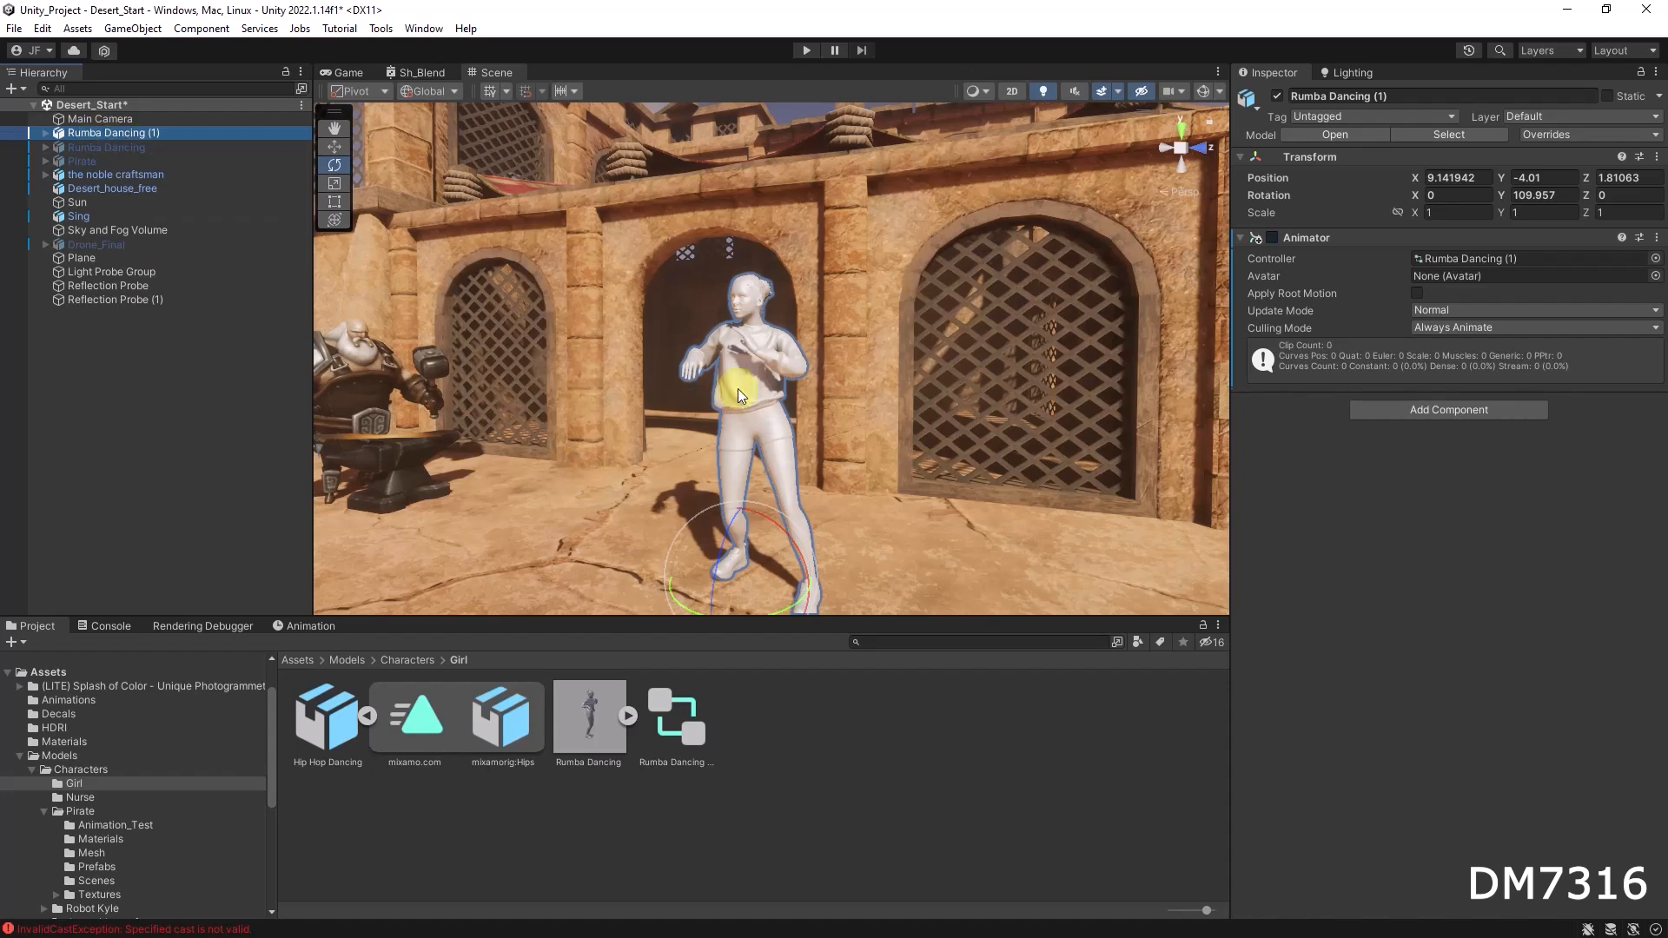
left_click(1656, 237)
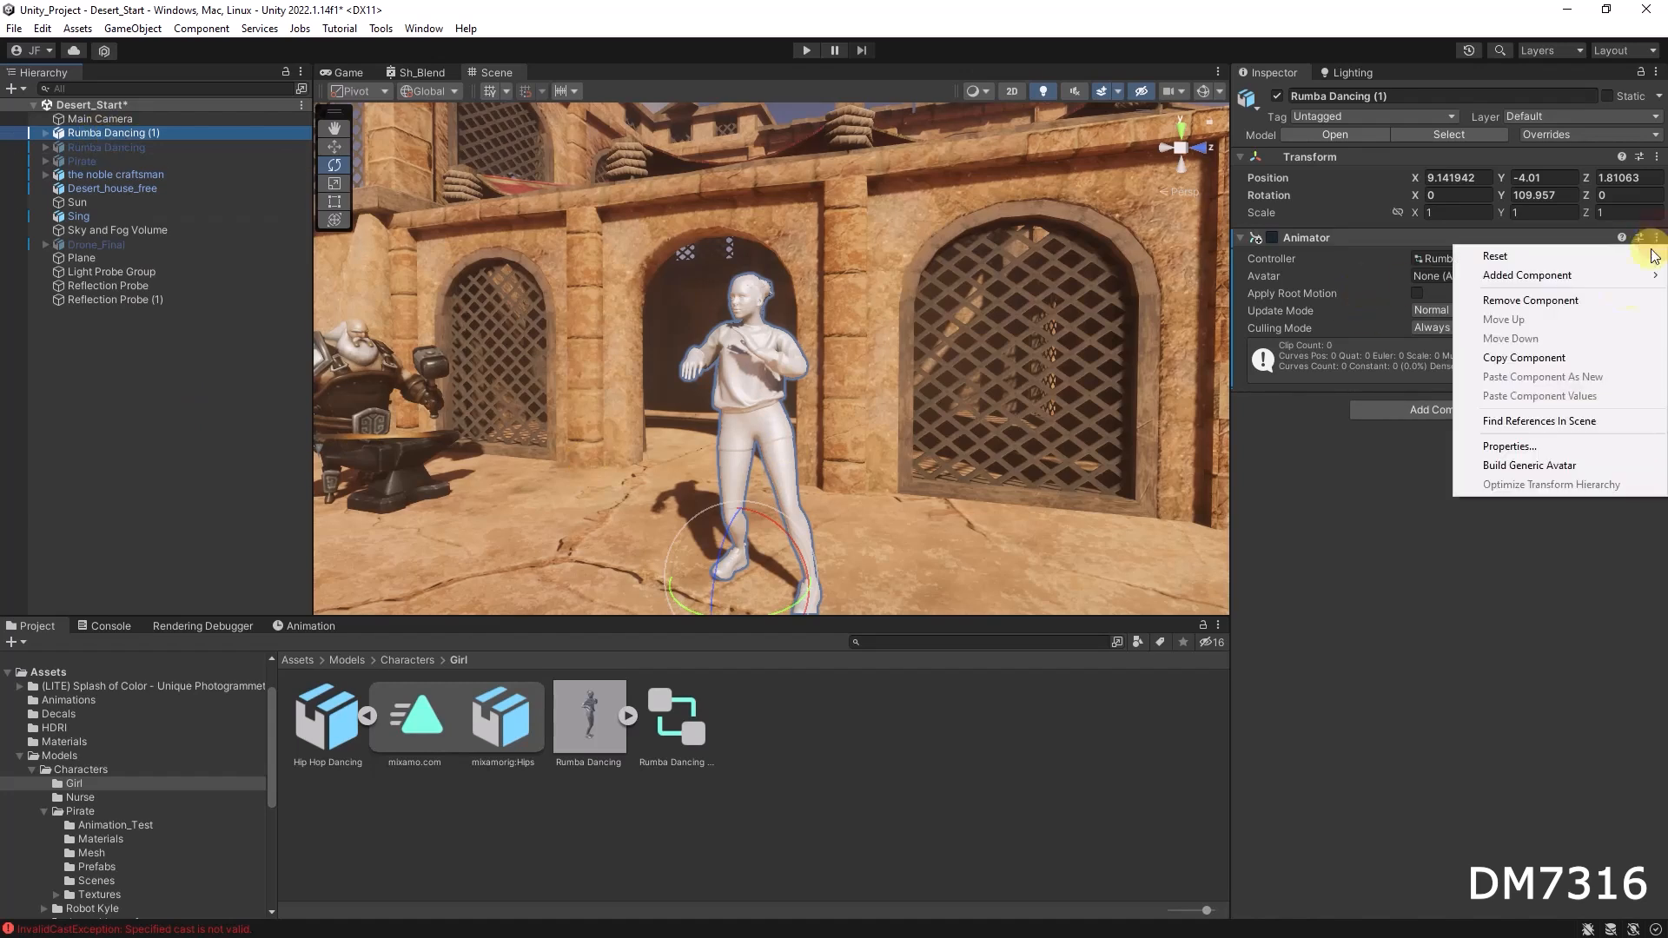
left_click(1568, 312)
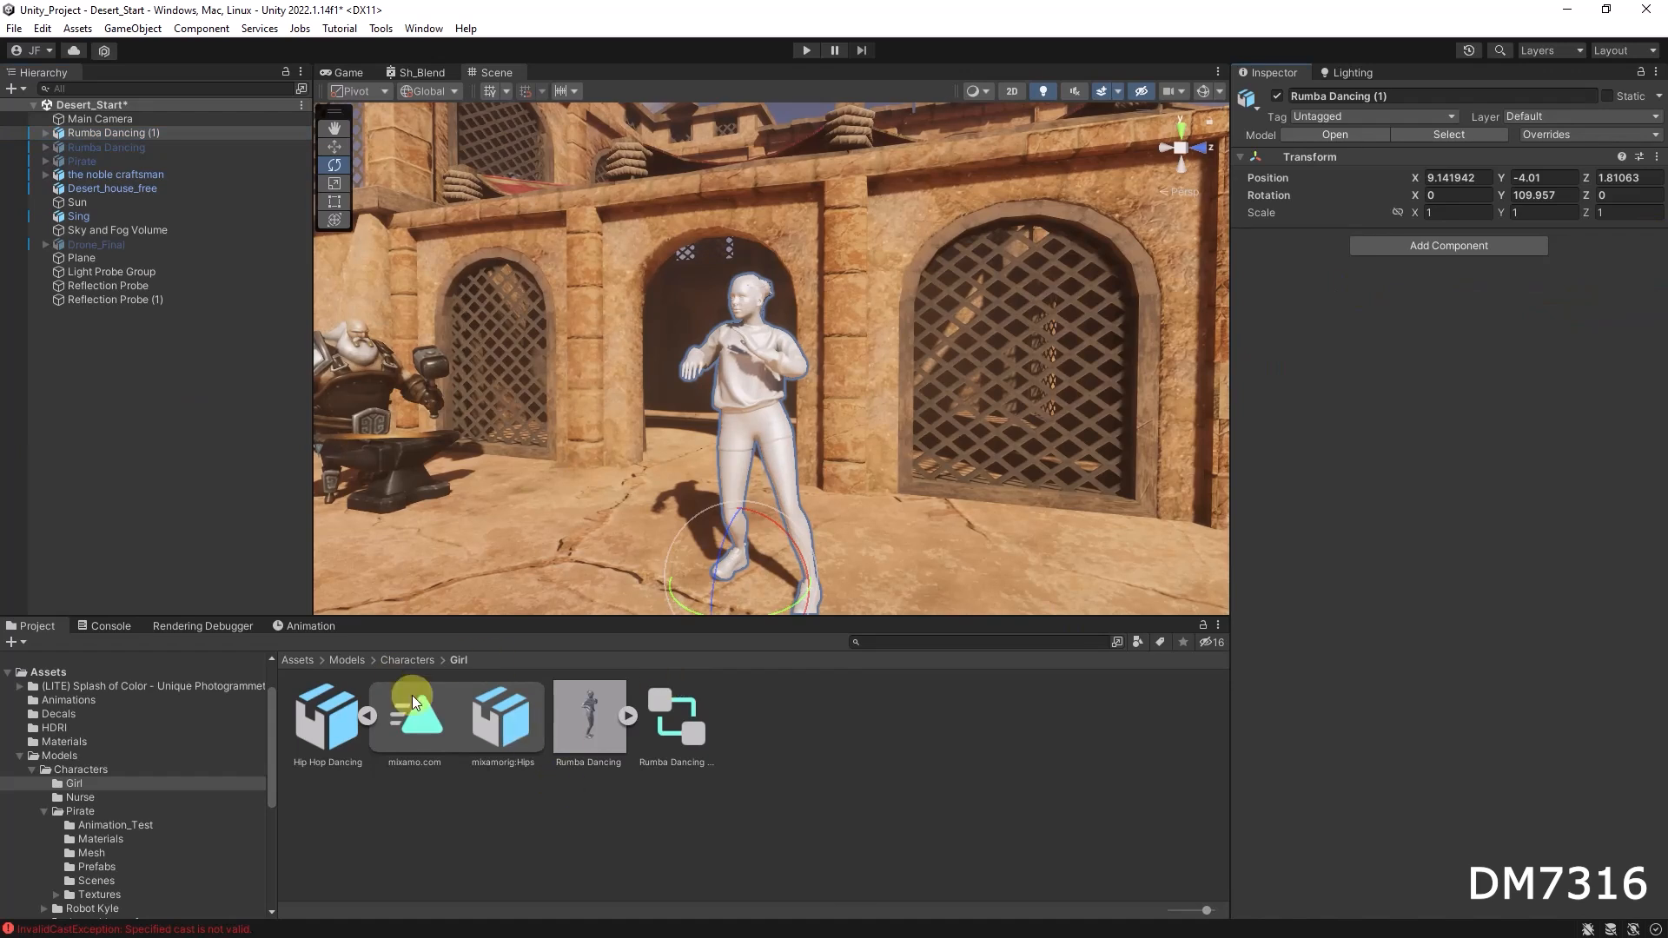
Step: Assign the Hip Hop Dancing mixamo.com clip to Rumba Dancing (1) and scrub its timeline to preview
left_click_drag(430, 735, 123, 130)
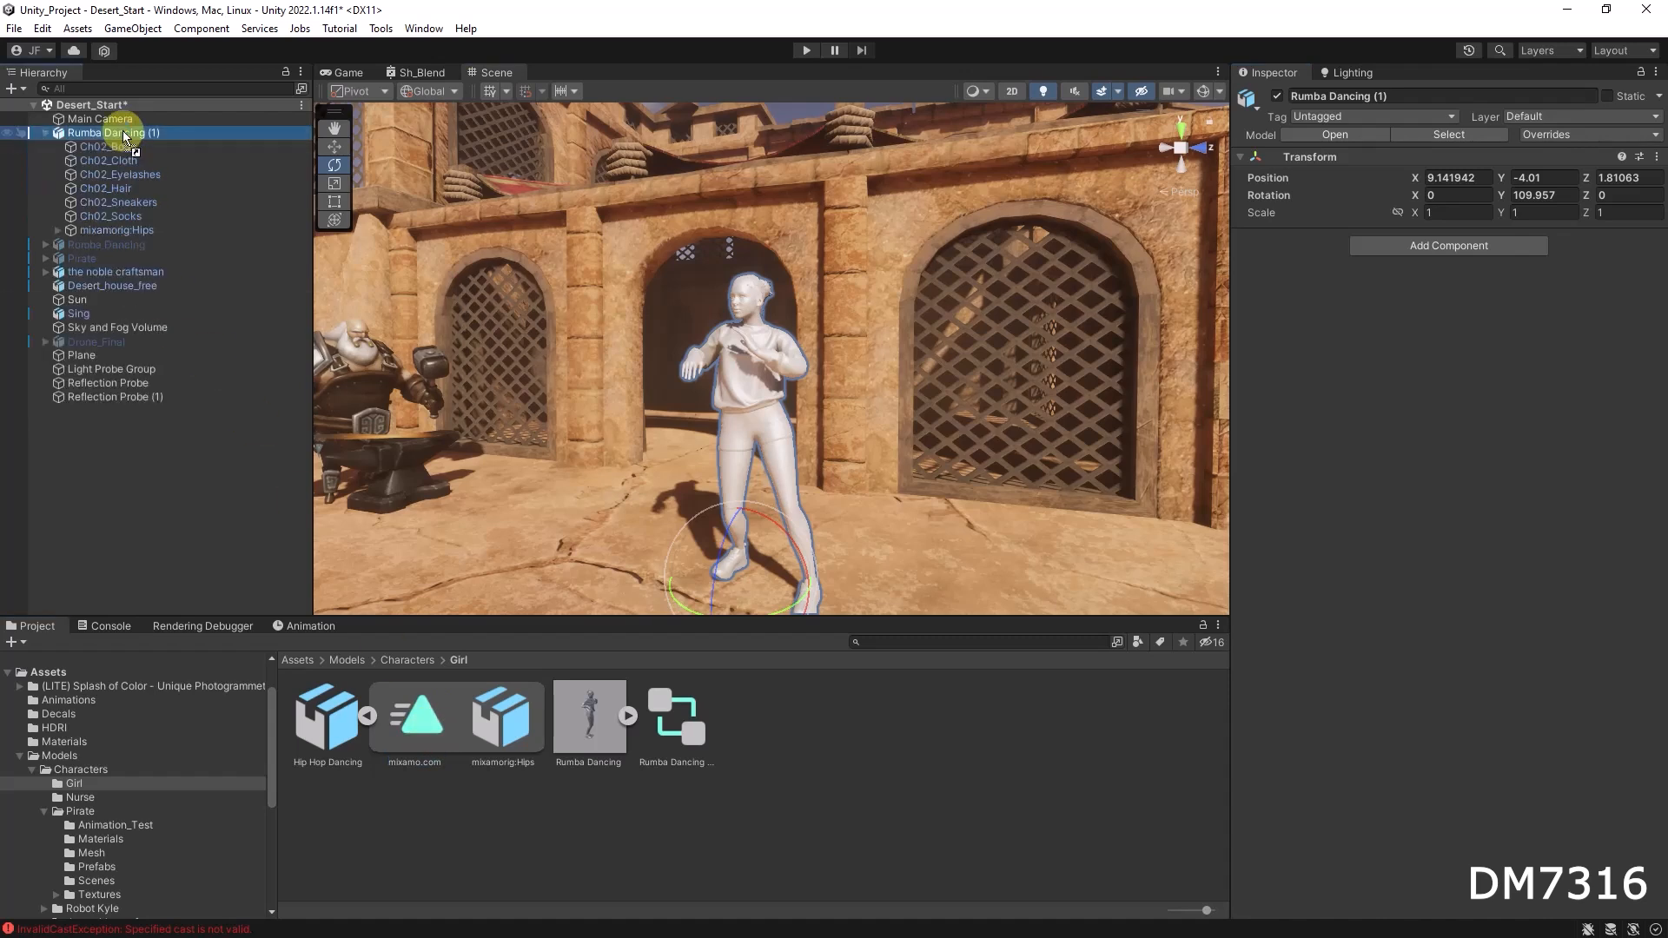
left_click(306, 625)
left_click_drag(336, 645, 551, 623)
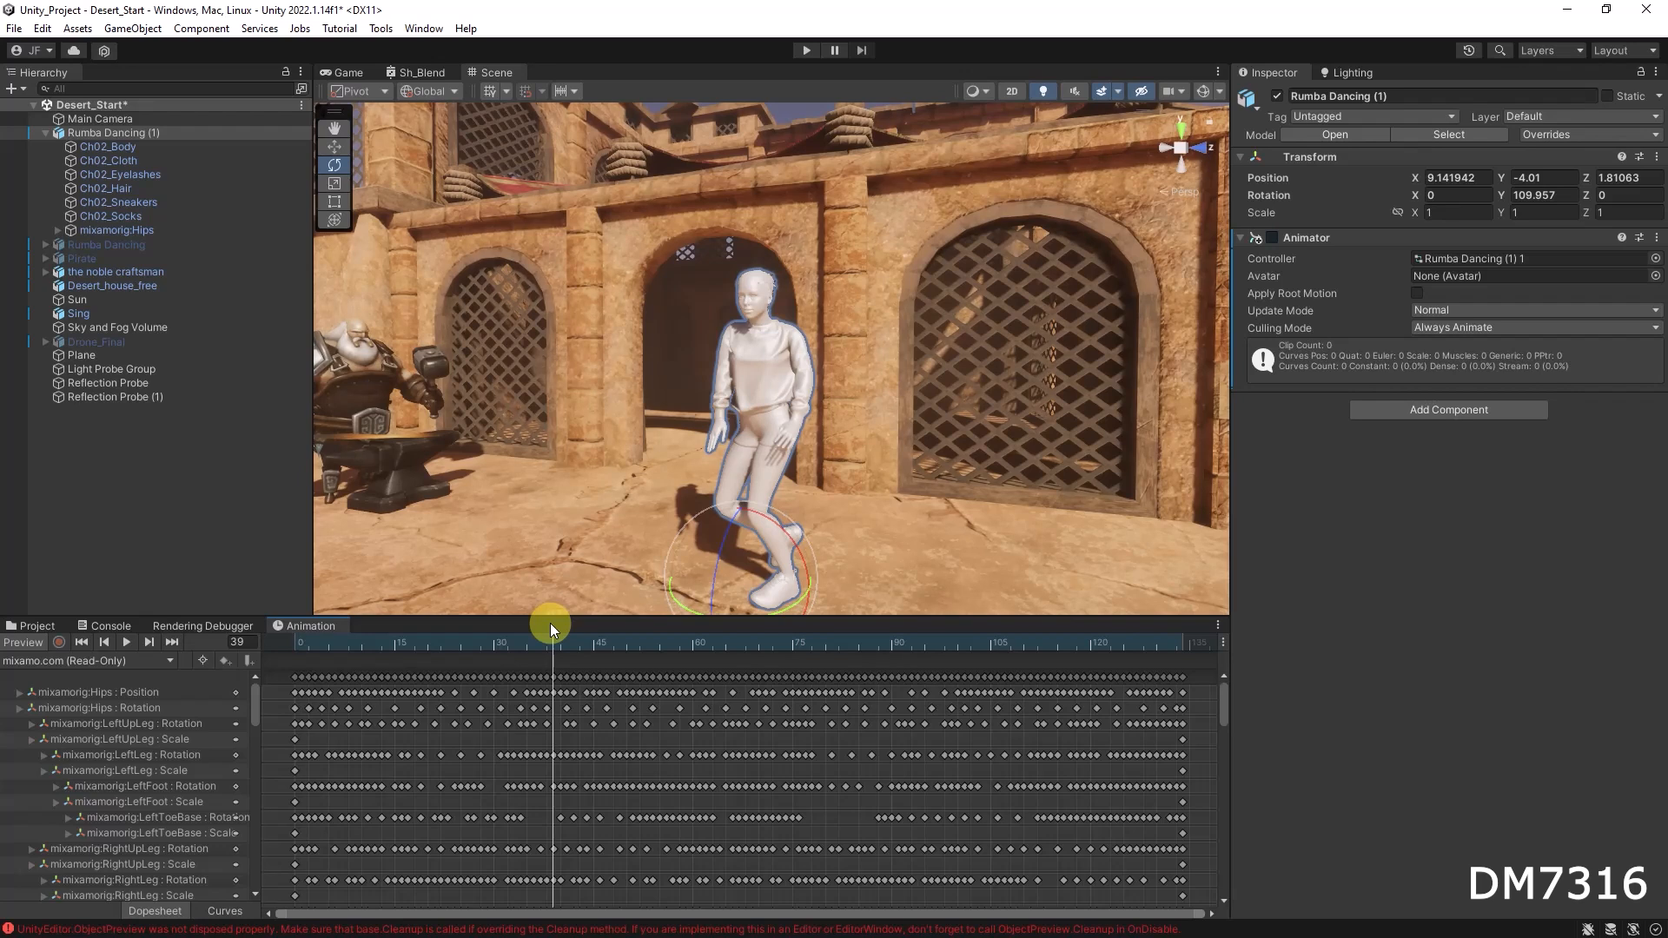
Step: Enable the hidden Pirate object in the scene
left_click(44, 132)
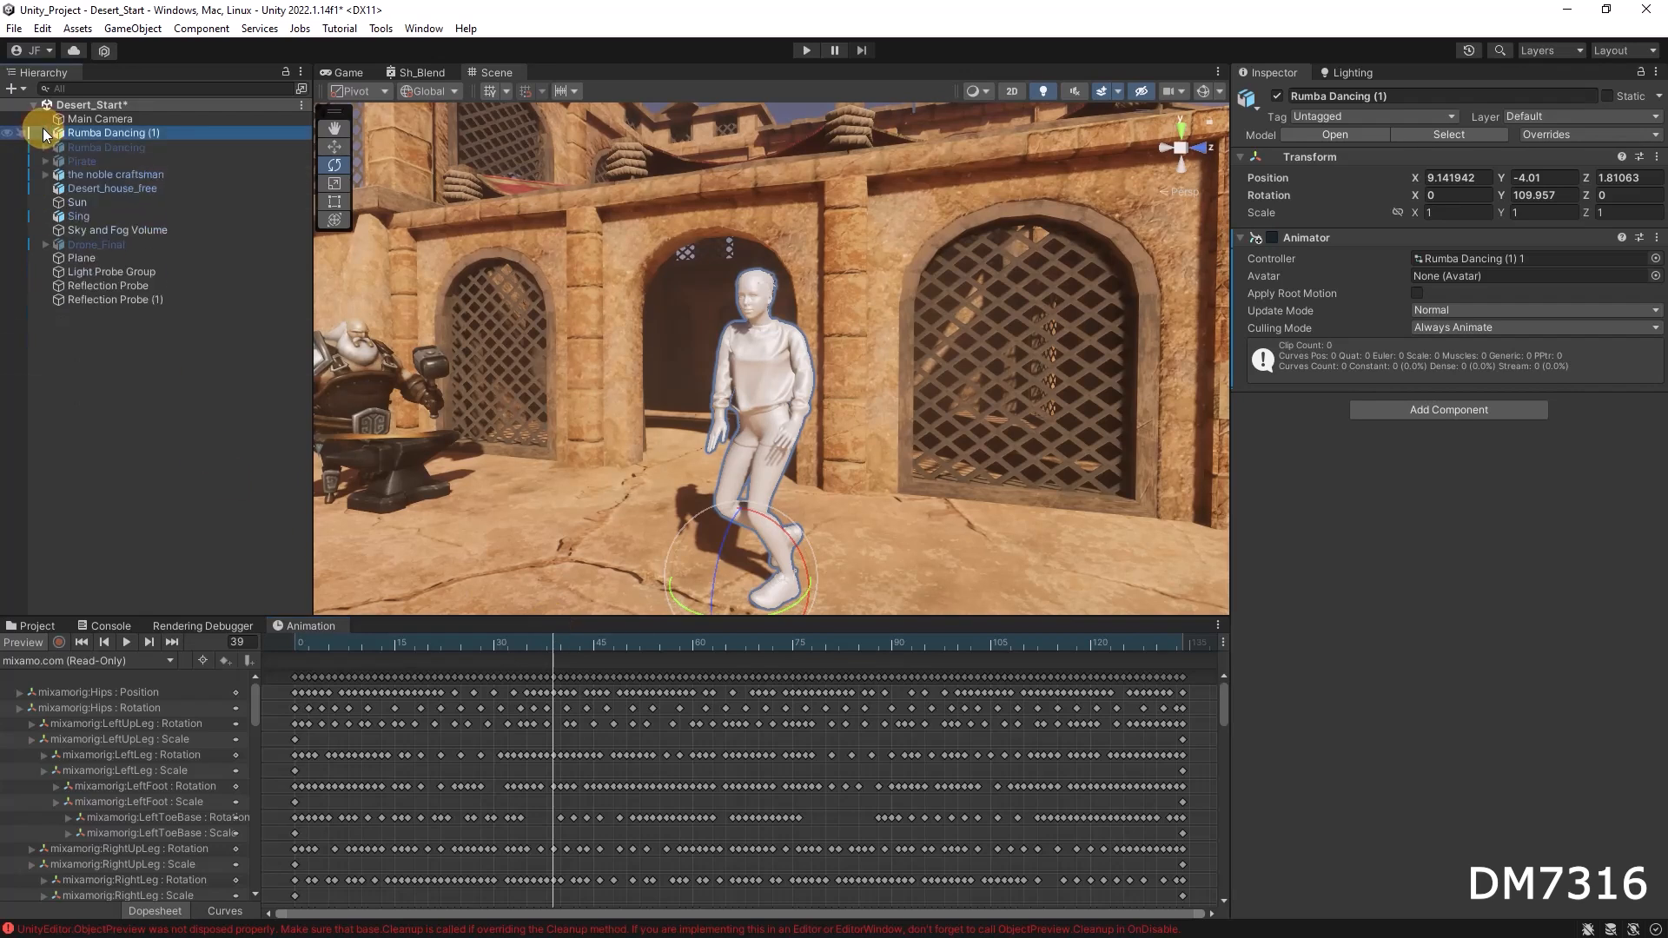
left_click_drag(692, 440, 726, 488, "alt")
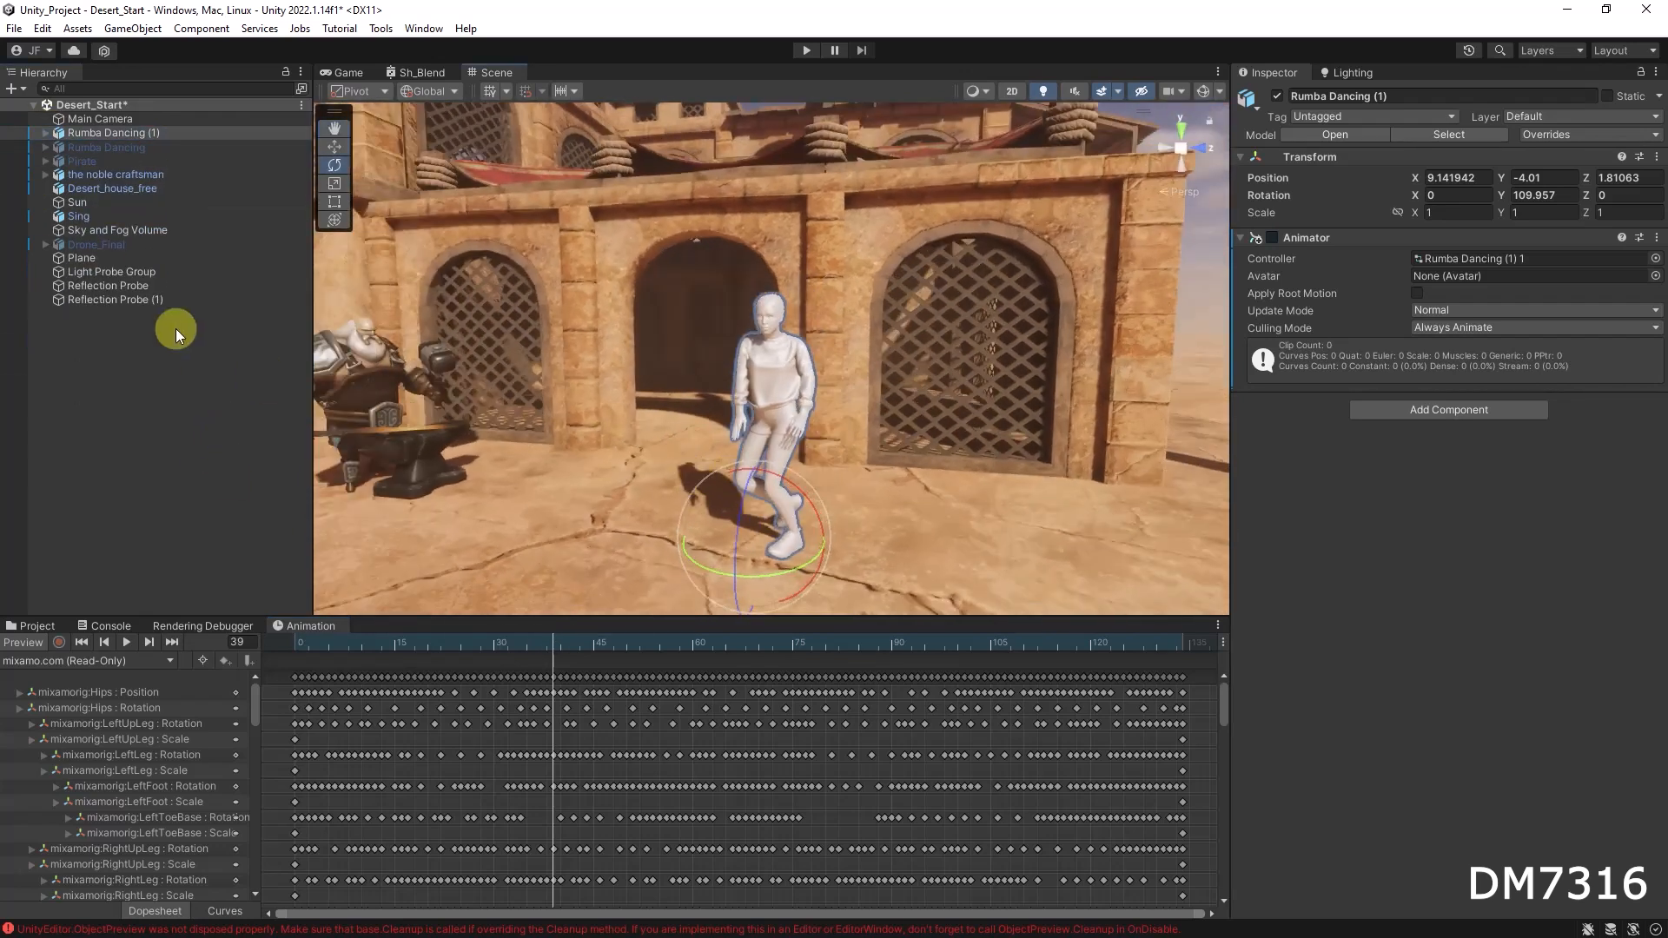
left_click(106, 159)
left_click(1277, 95)
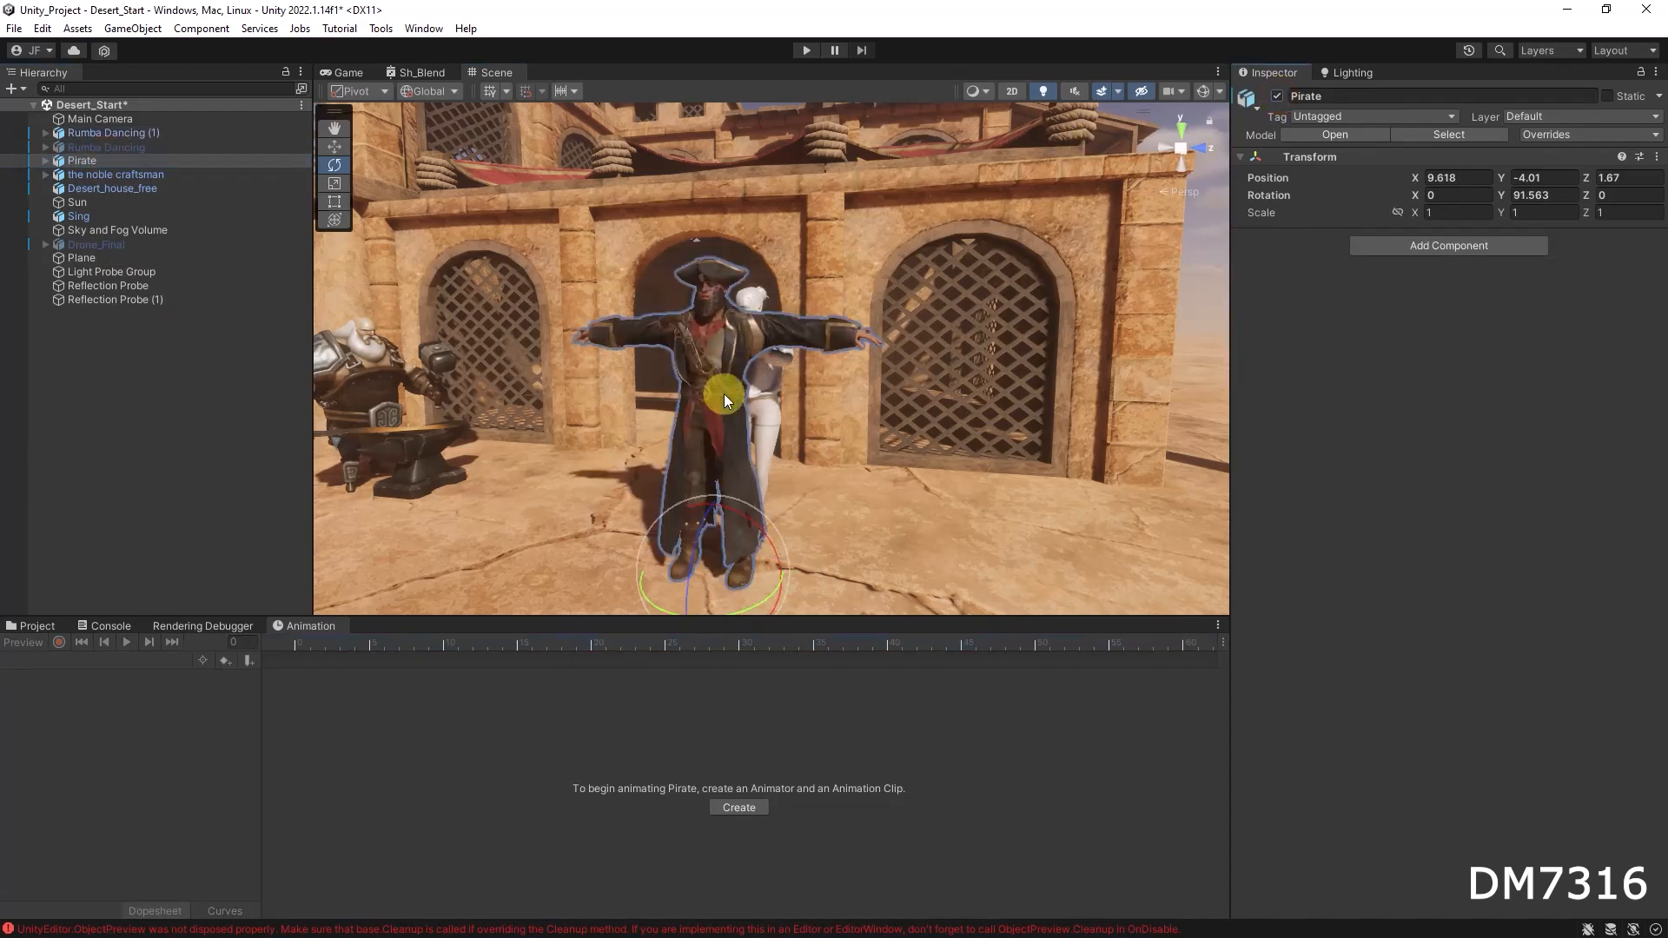
Step: Move the Pirate with the Move tool so it stands beside the dancer, about Z 2.17
left_click(770, 403)
left_click(634, 334)
key("w")
left_click_drag(780, 577, 1077, 581)
left_click(773, 470)
left_click_drag(815, 546, 578, 523)
left_click(998, 358)
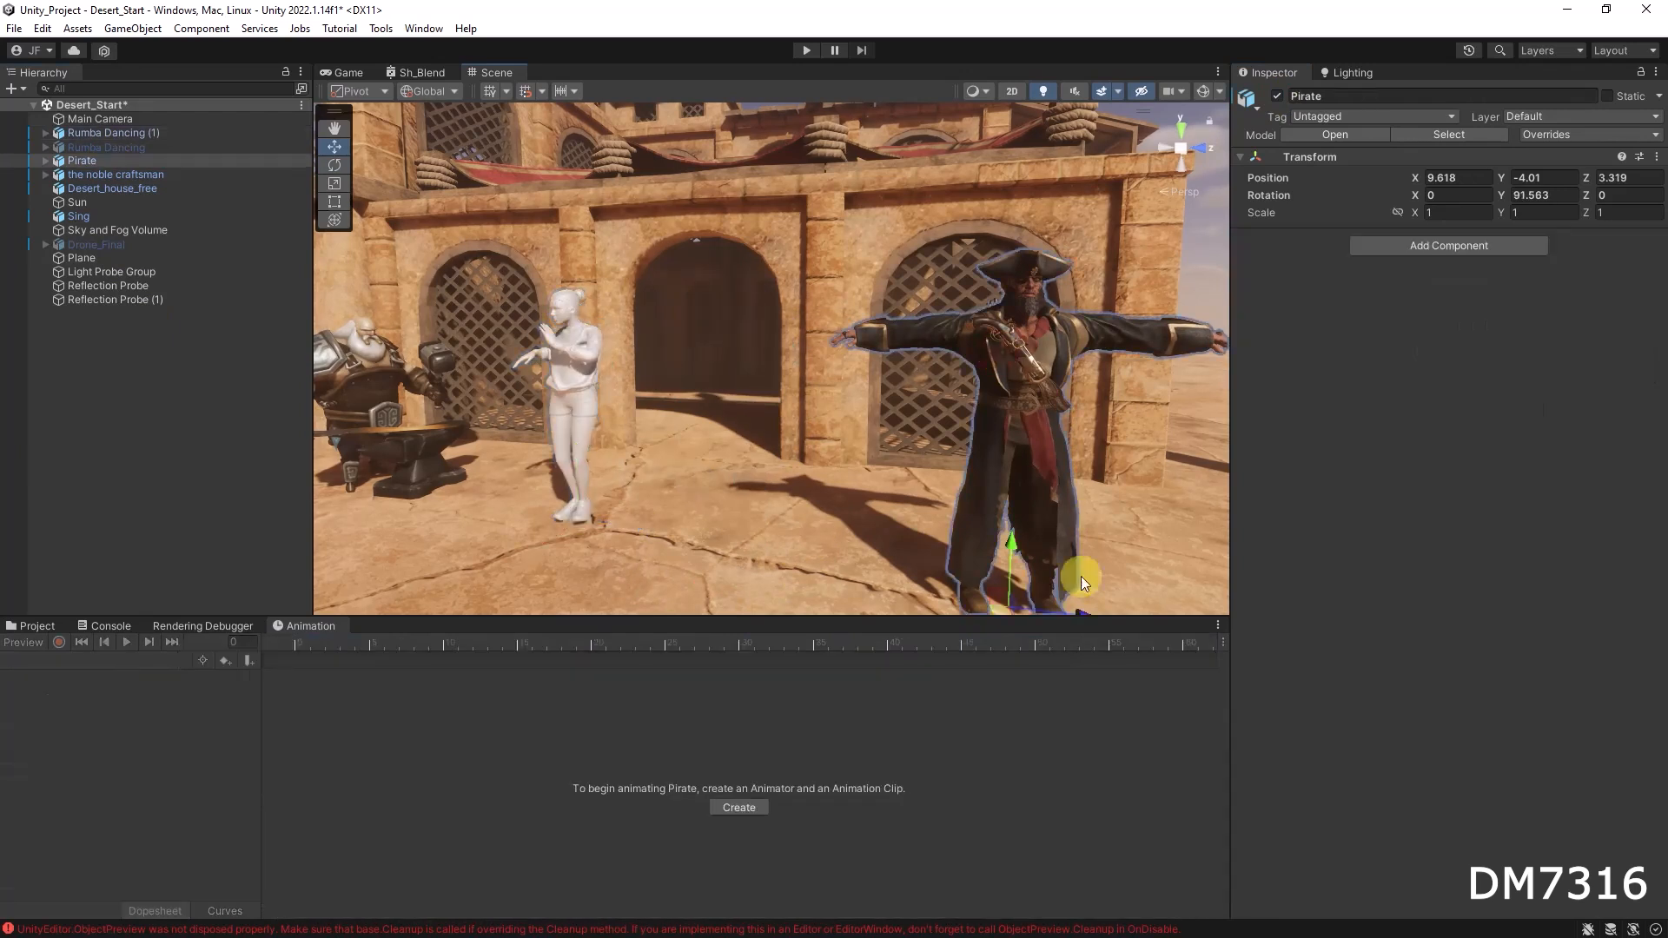
left_click_drag(1079, 609, 665, 566)
left_click_drag(658, 477, 911, 423, "alt")
right_click_drag(887, 409, 1240, 423, "alt")
middle_click_drag(950, 432, 867, 493, "alt")
right_click_drag(828, 446, 1229, 447, "alt")
left_click_drag(791, 488, 1006, 467, "alt")
right_click_drag(1005, 467, 792, 483, "alt")
middle_click_drag(795, 457, 812, 311, "alt")
left_click_drag(995, 366, 925, 379, "alt")
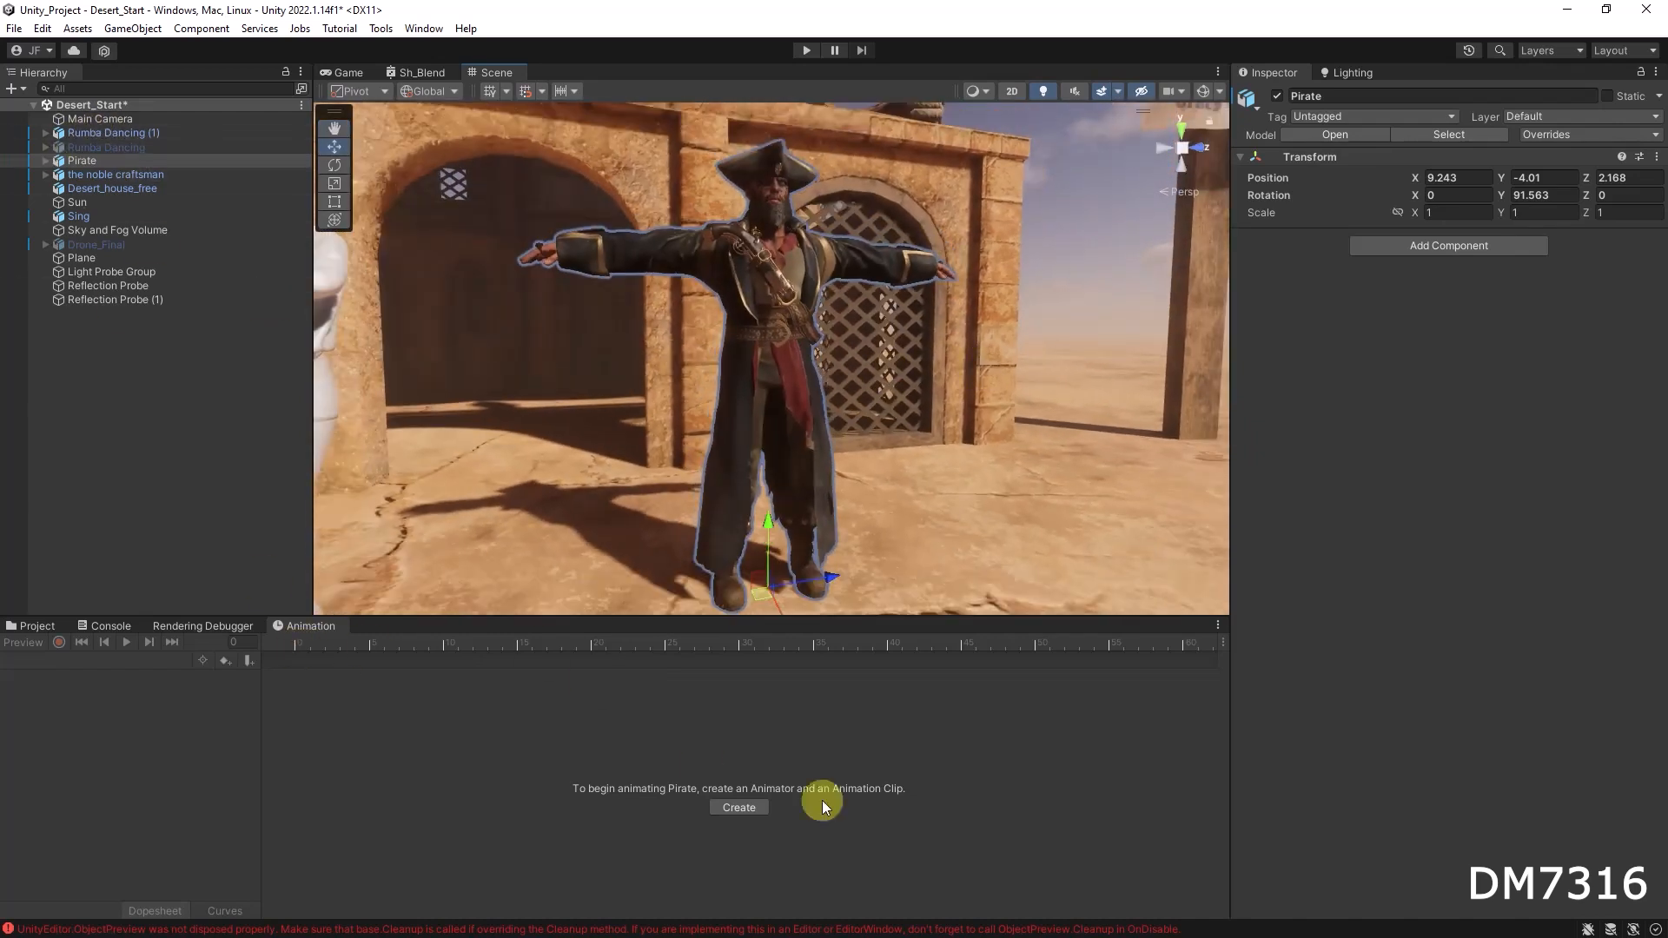
Step: Assign the Hip Hop Dancing mixamo.com clip to the Pirate, adding an Animator controller
left_click(50, 626)
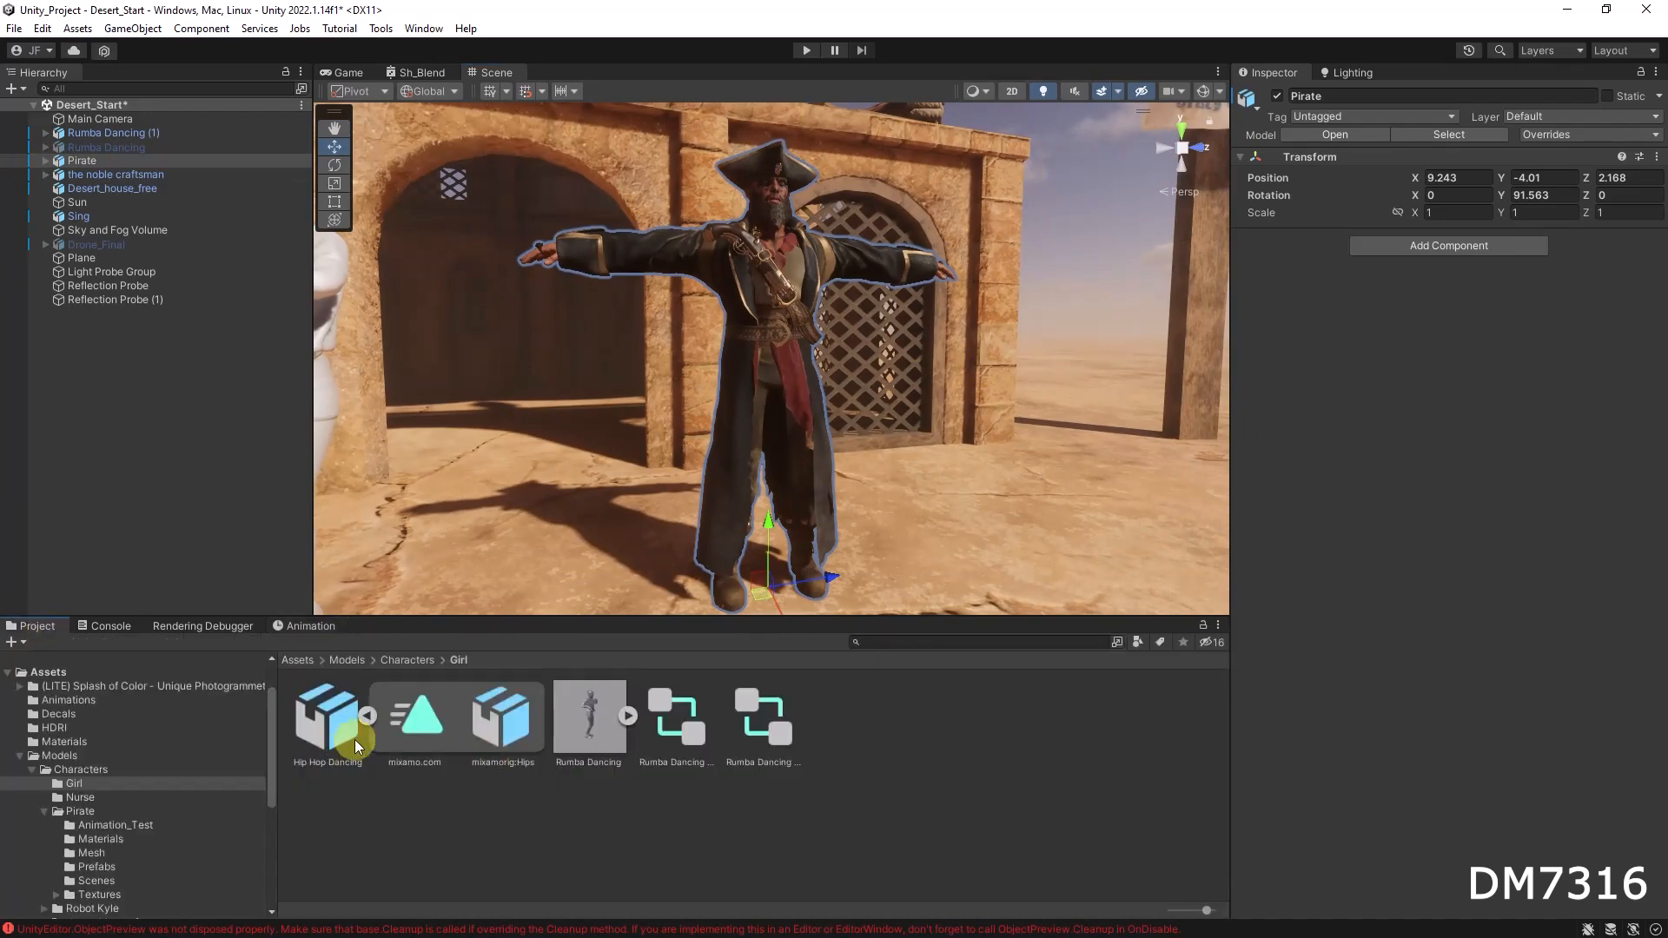
left_click(421, 726)
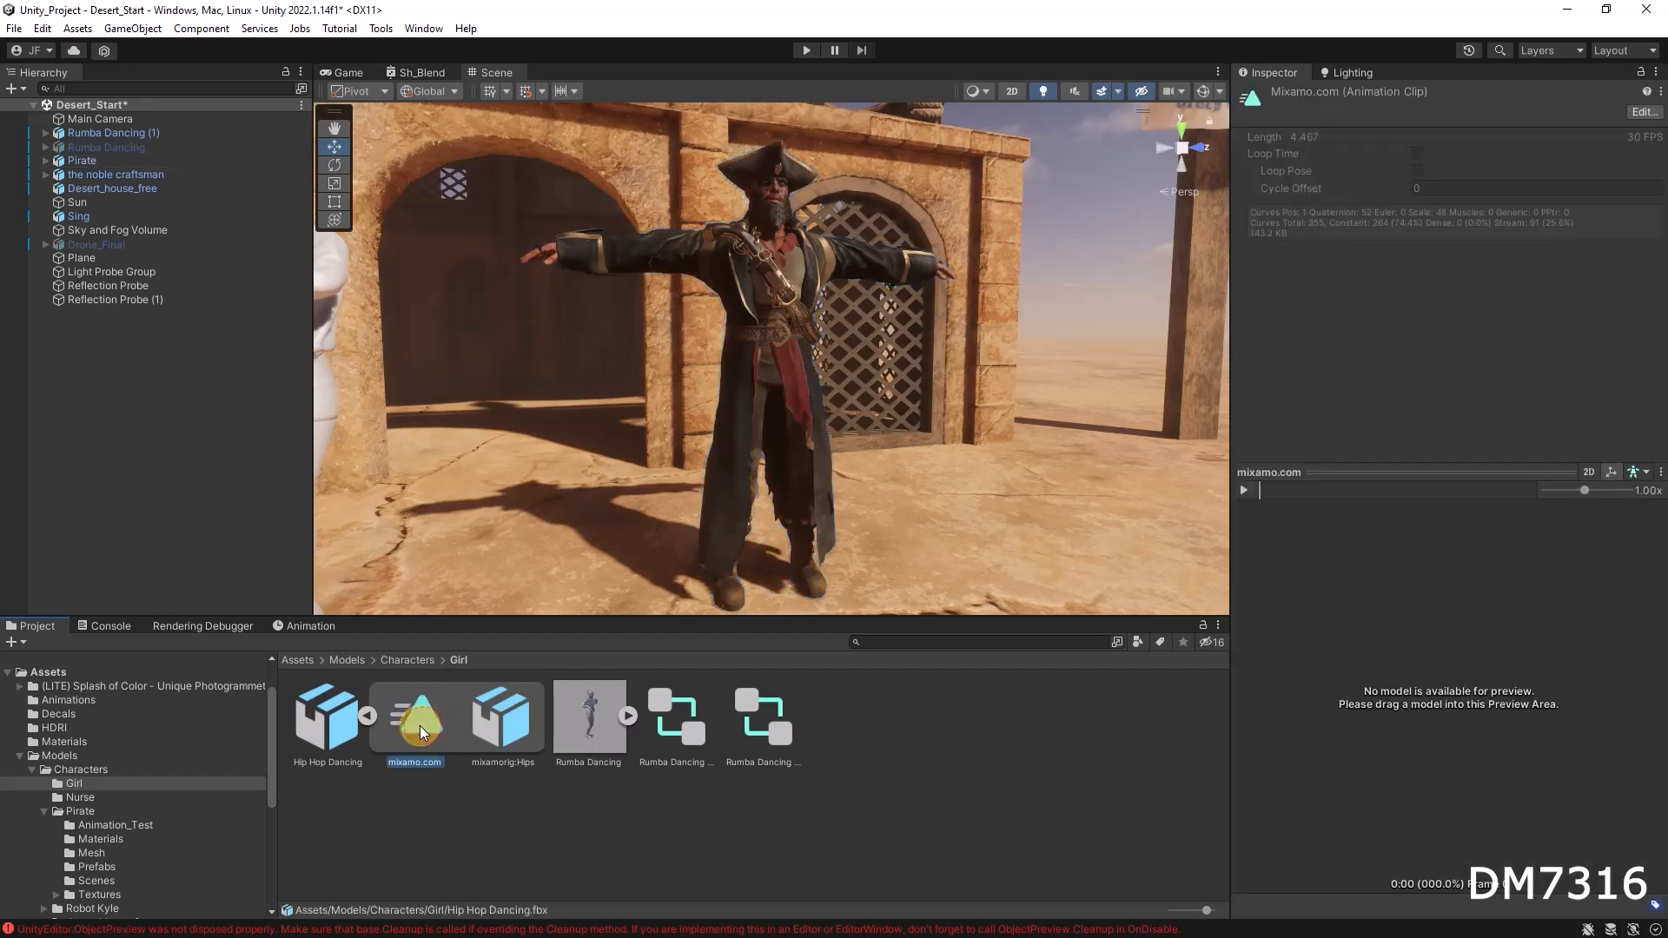
left_click_drag(418, 727, 76, 165)
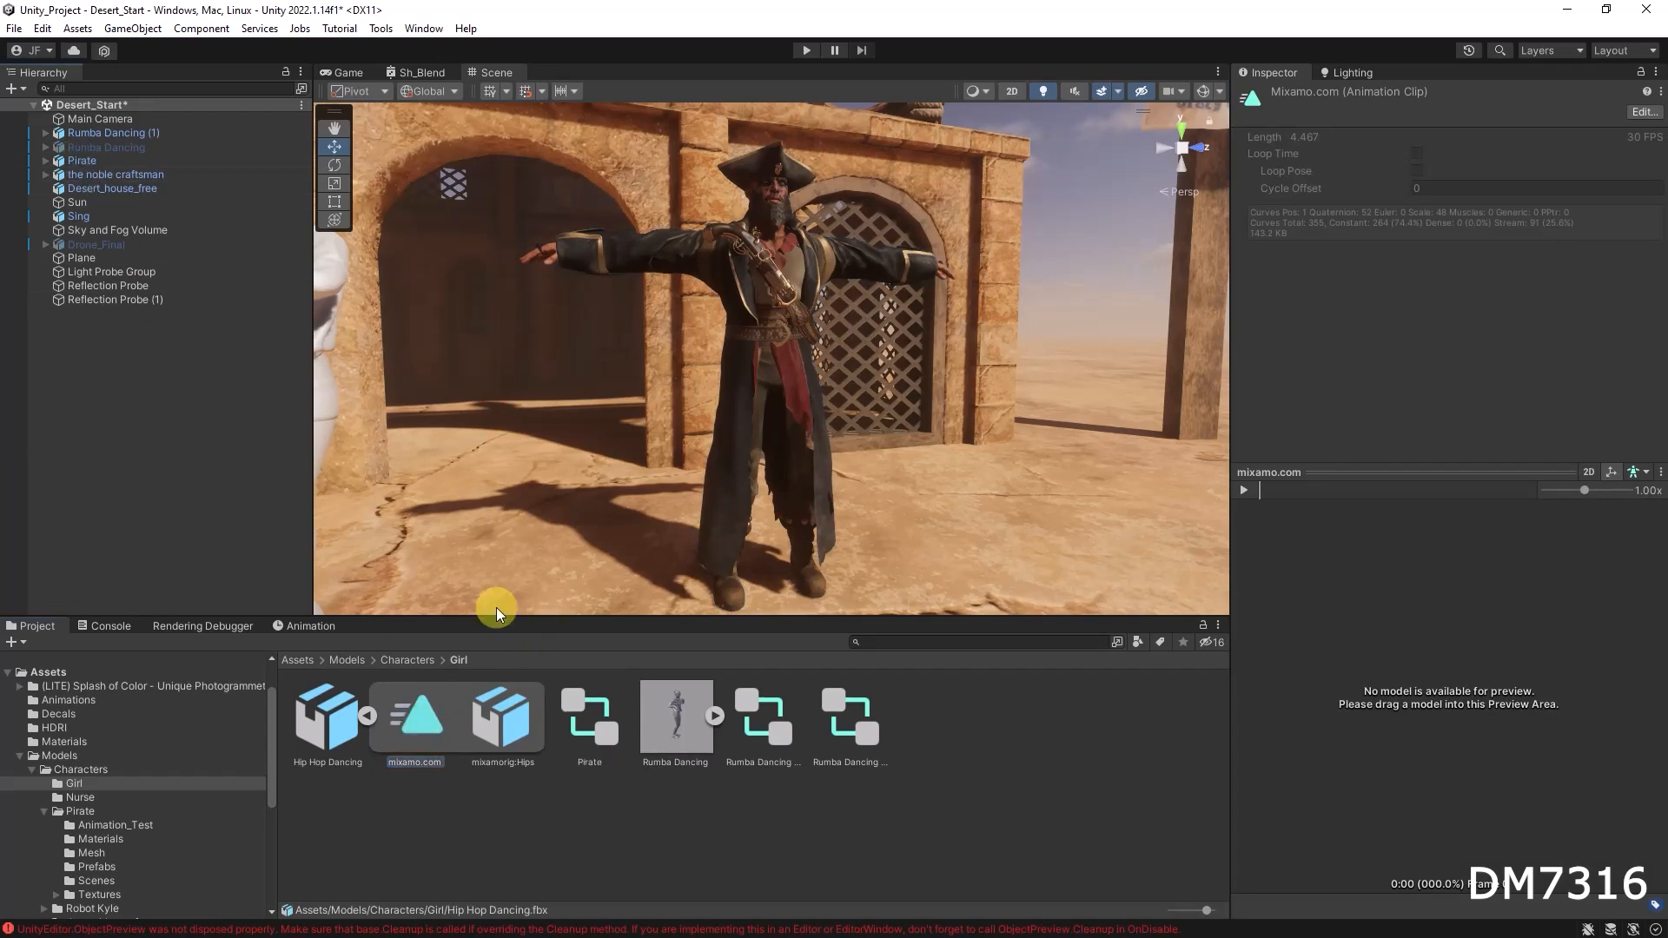
left_click(95, 164)
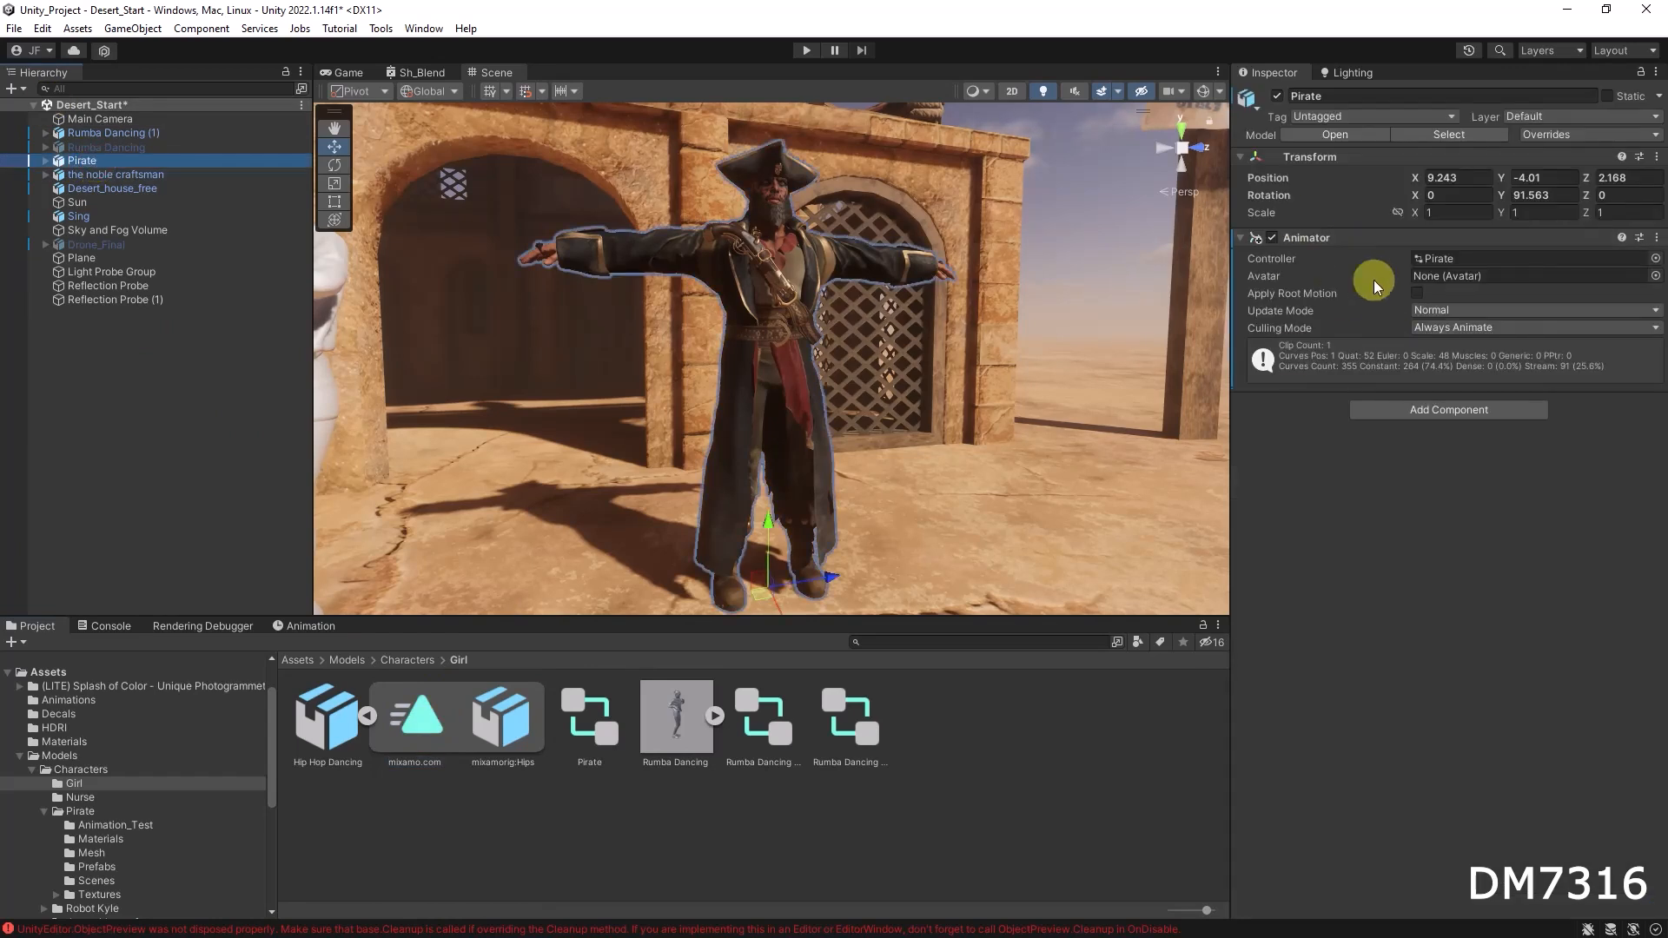
Step: Open the Pirate's animation tracks in the Animation window and widen the property list
left_click(301, 626)
left_click_drag(327, 655, 294, 665)
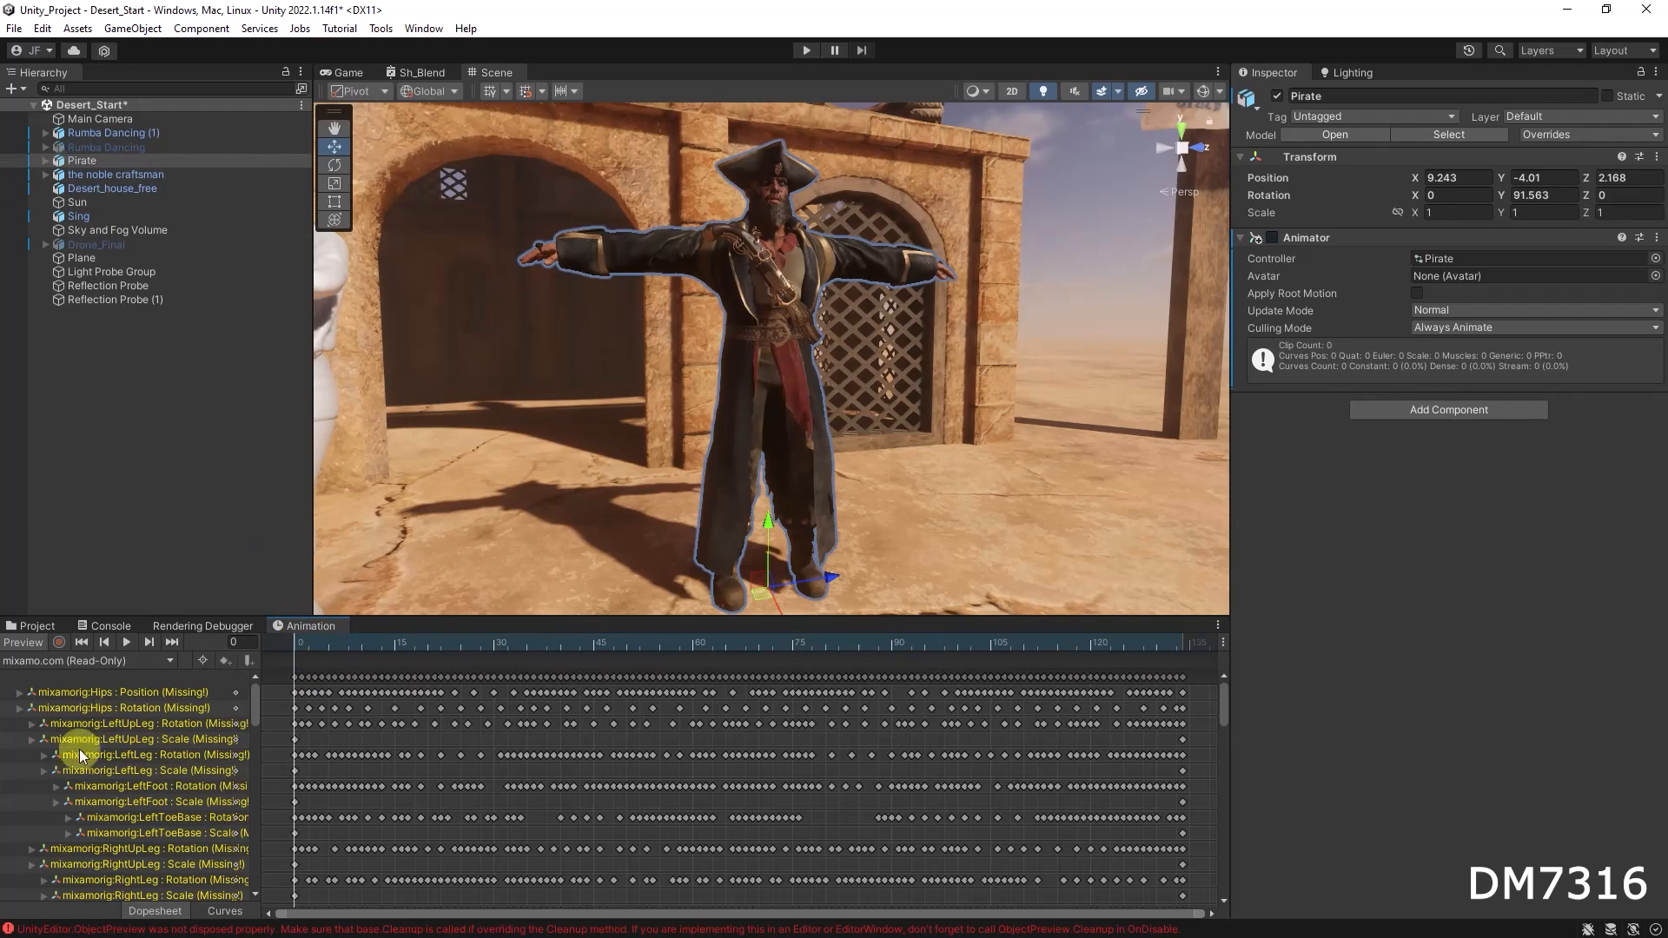
left_click_drag(259, 681, 350, 680)
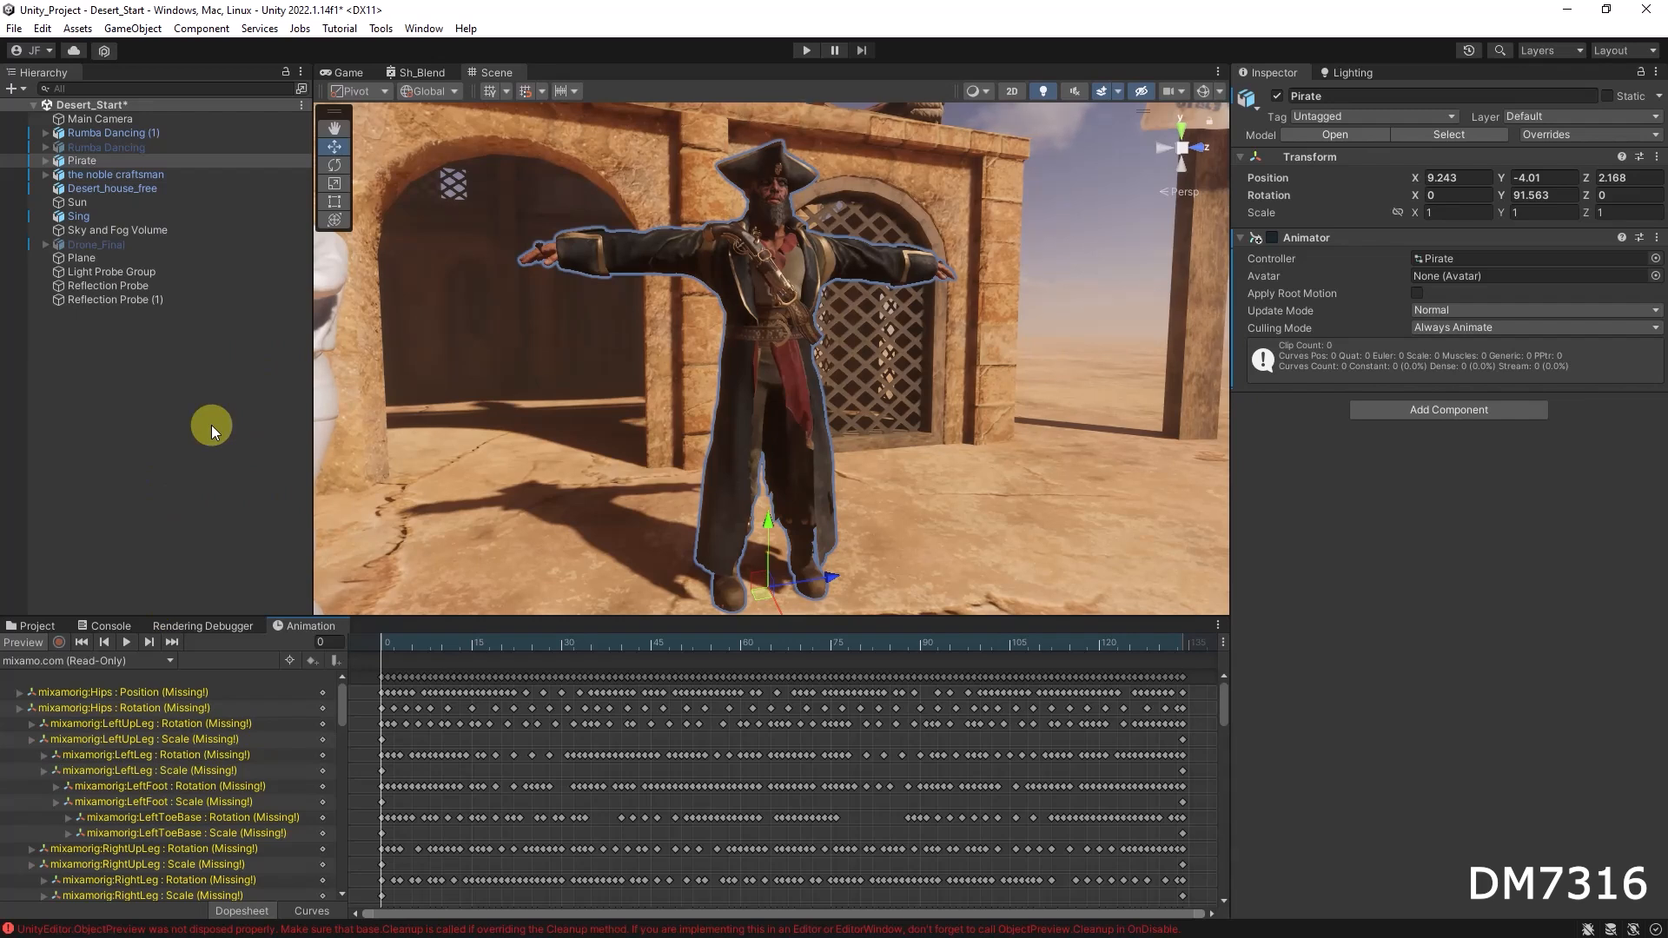
Step: Return to Mixamo and upload the Pirate character file for auto-rigging
key("alt+Tab")
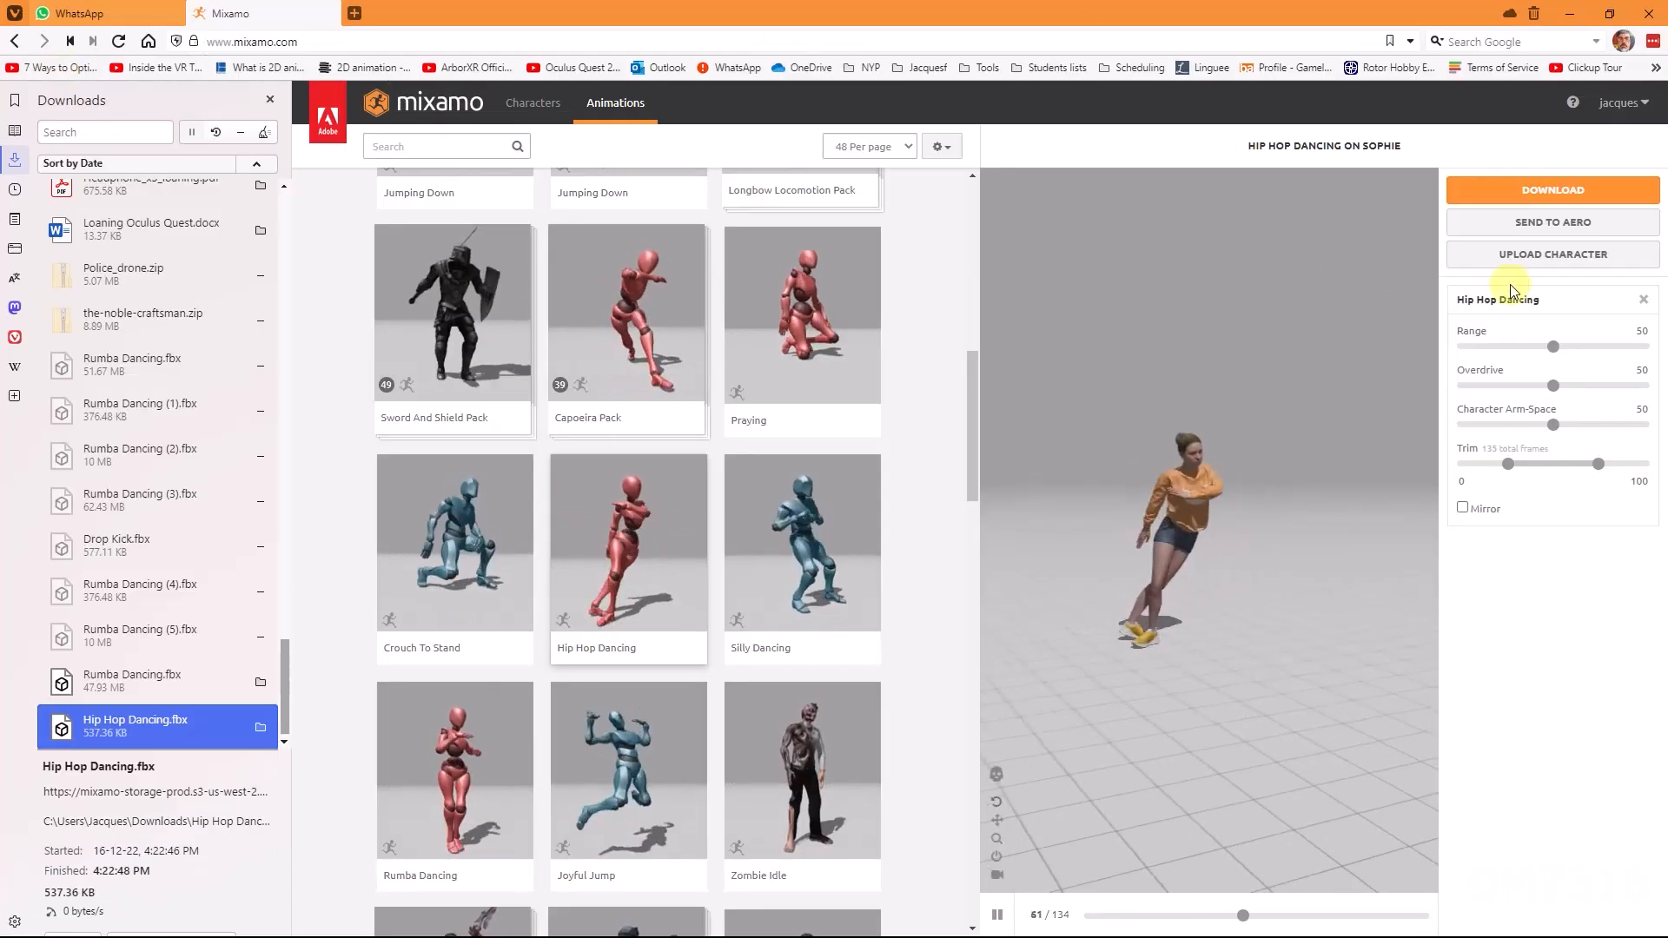
left_click(1553, 254)
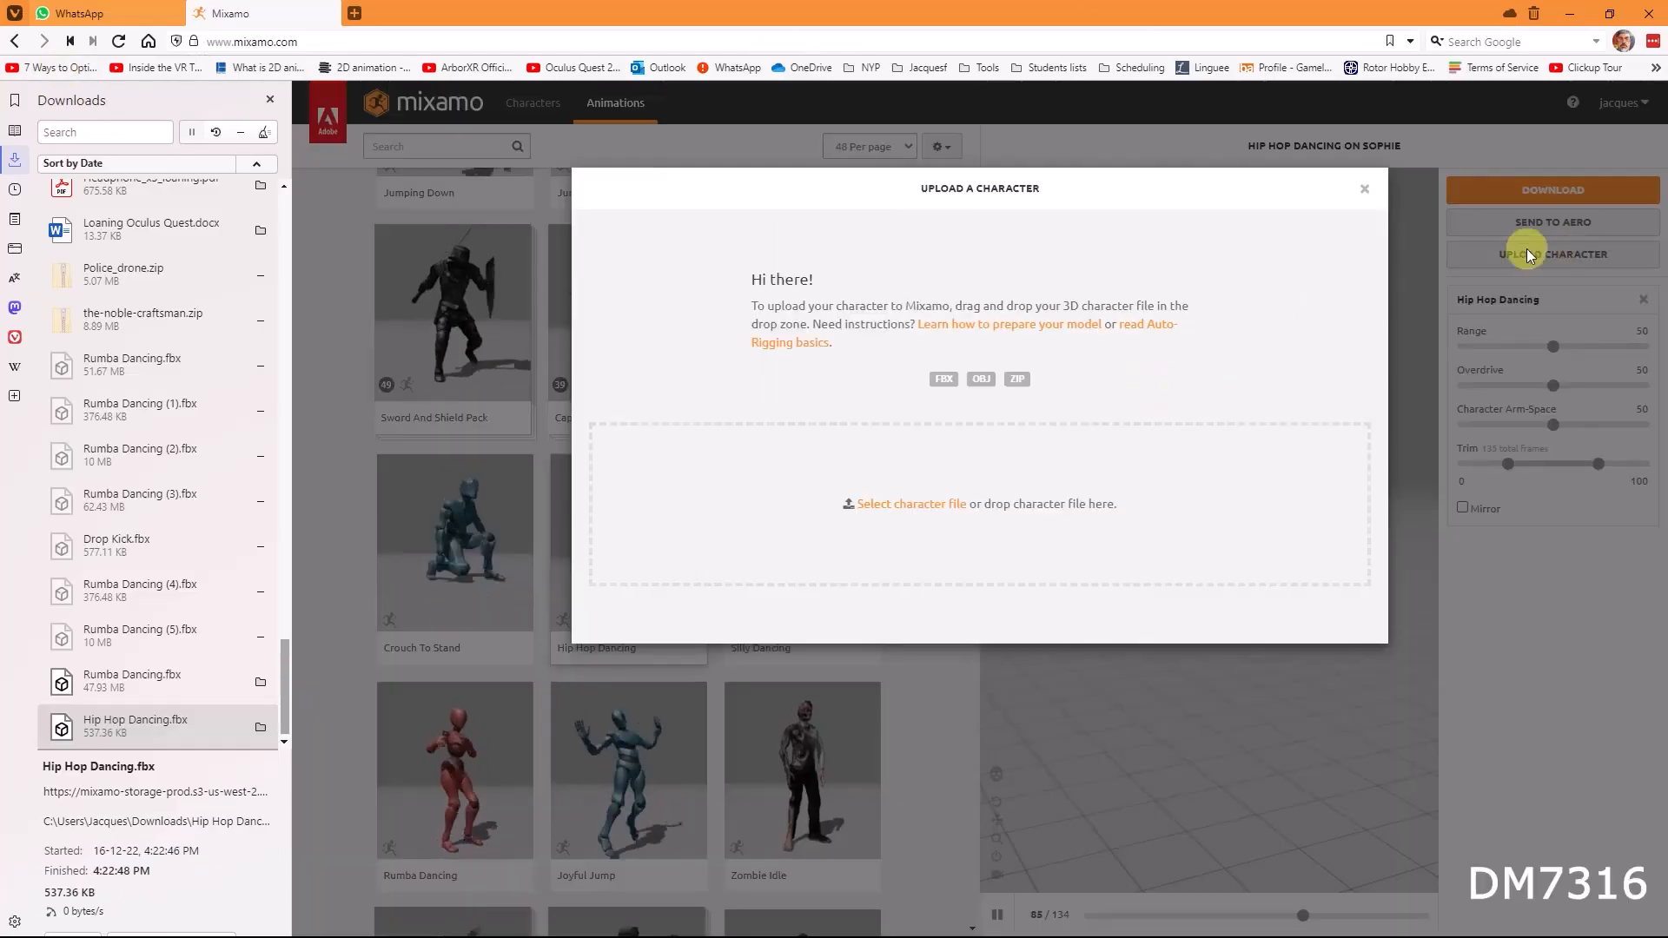
left_click_drag(1667, 435, 1564, 407)
left_click_drag(1414, 615, 952, 595)
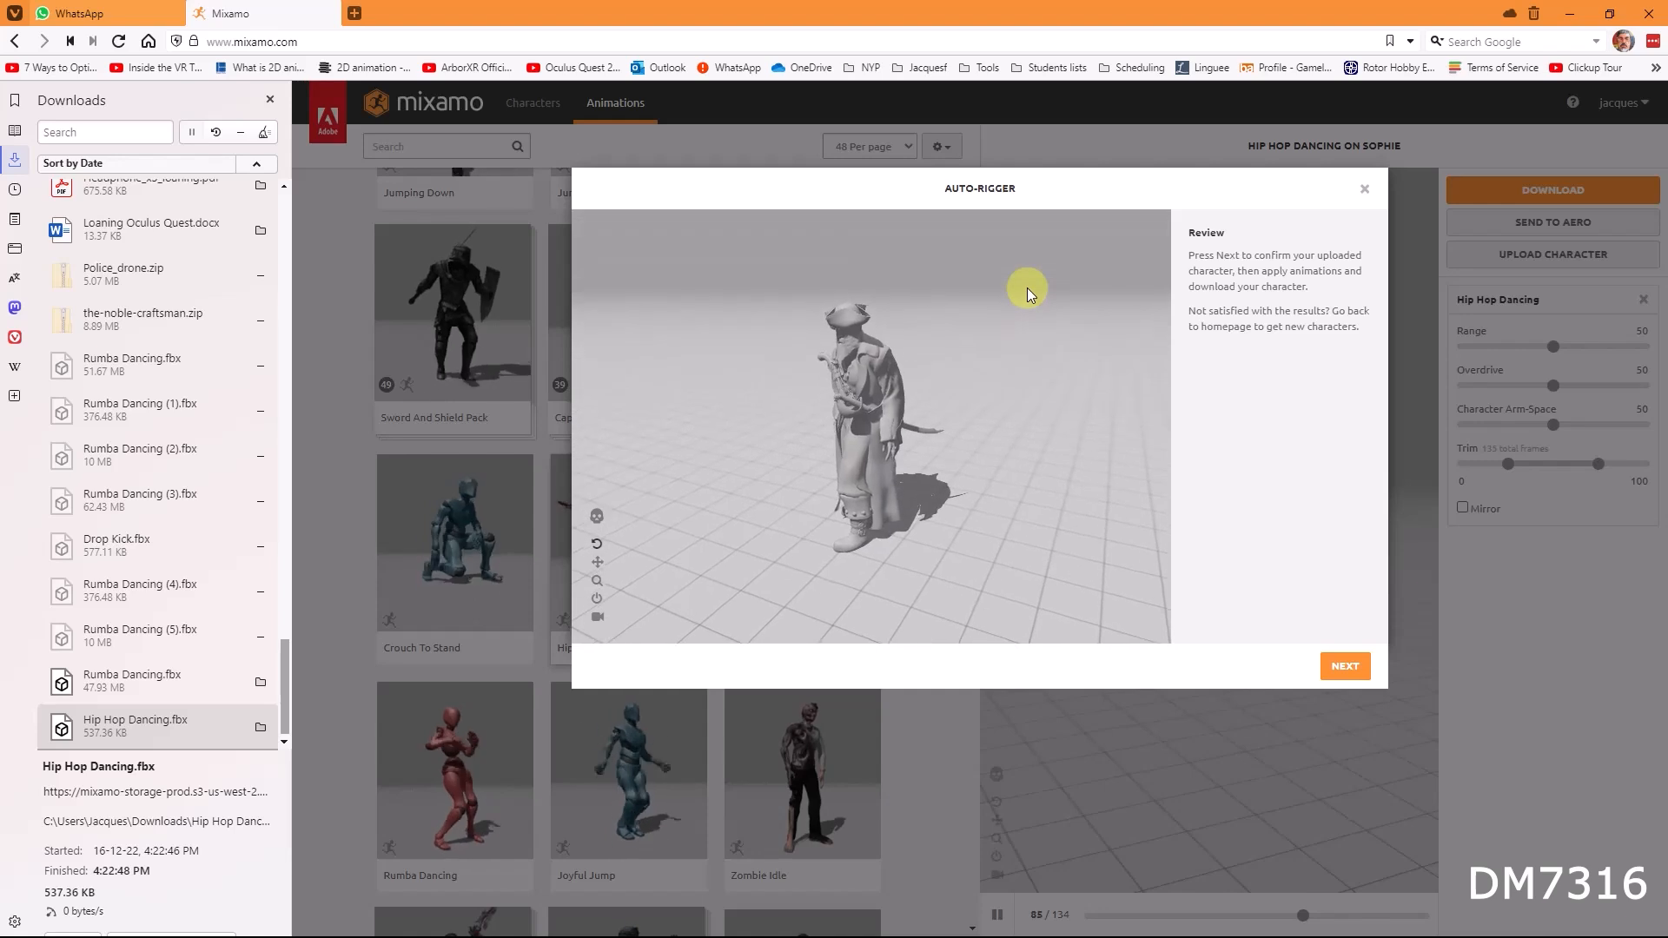
Step: Inspect the rigged pirate in the Auto-Rigger preview and proceed with it as the new character
left_click_drag(739, 444, 873, 430)
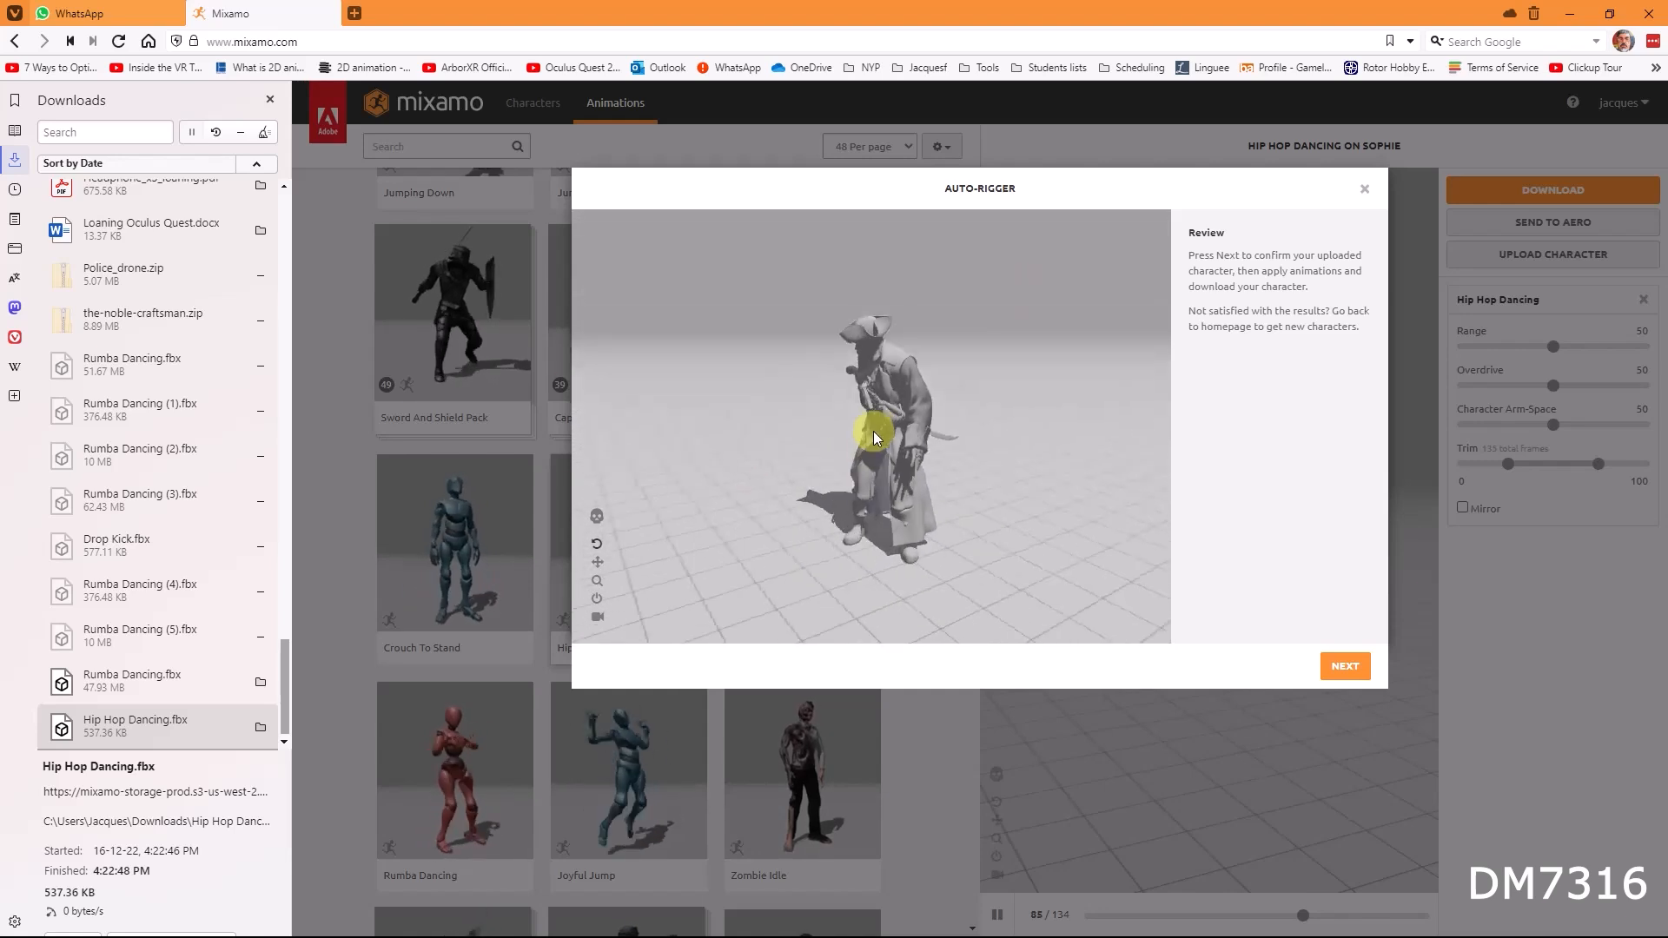
scroll(901, 451, "up", 6)
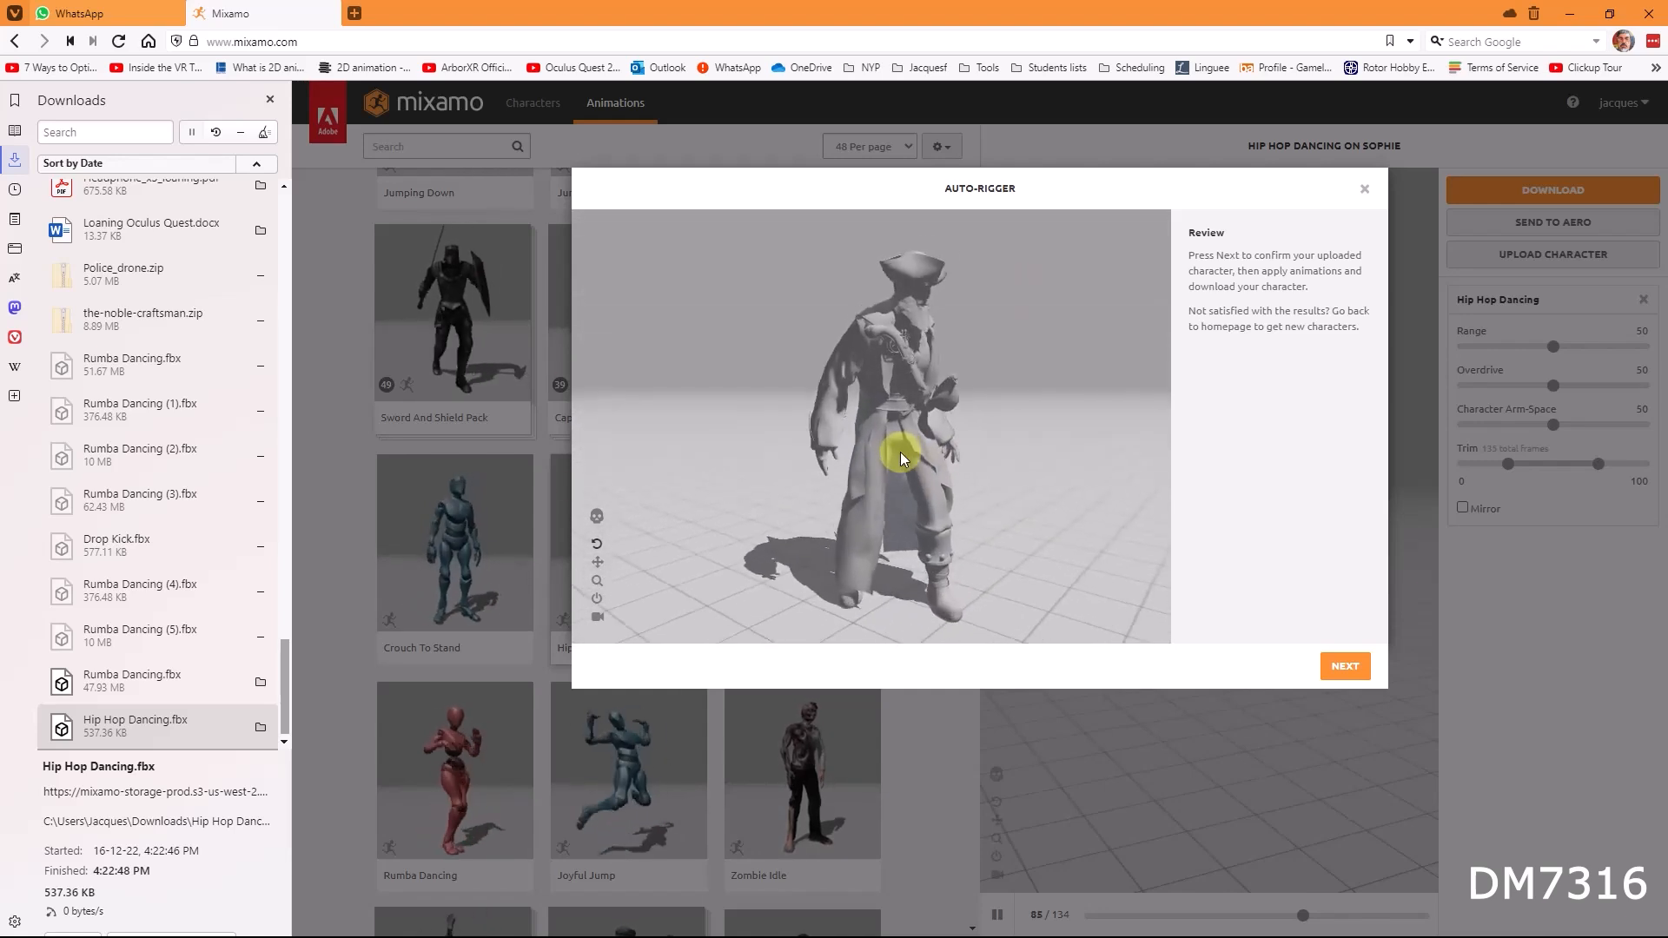
mouse_move(992, 448)
left_mouse_down()
mouse_move(904, 444)
mouse_move(999, 461)
mouse_move(962, 457)
left_mouse_up()
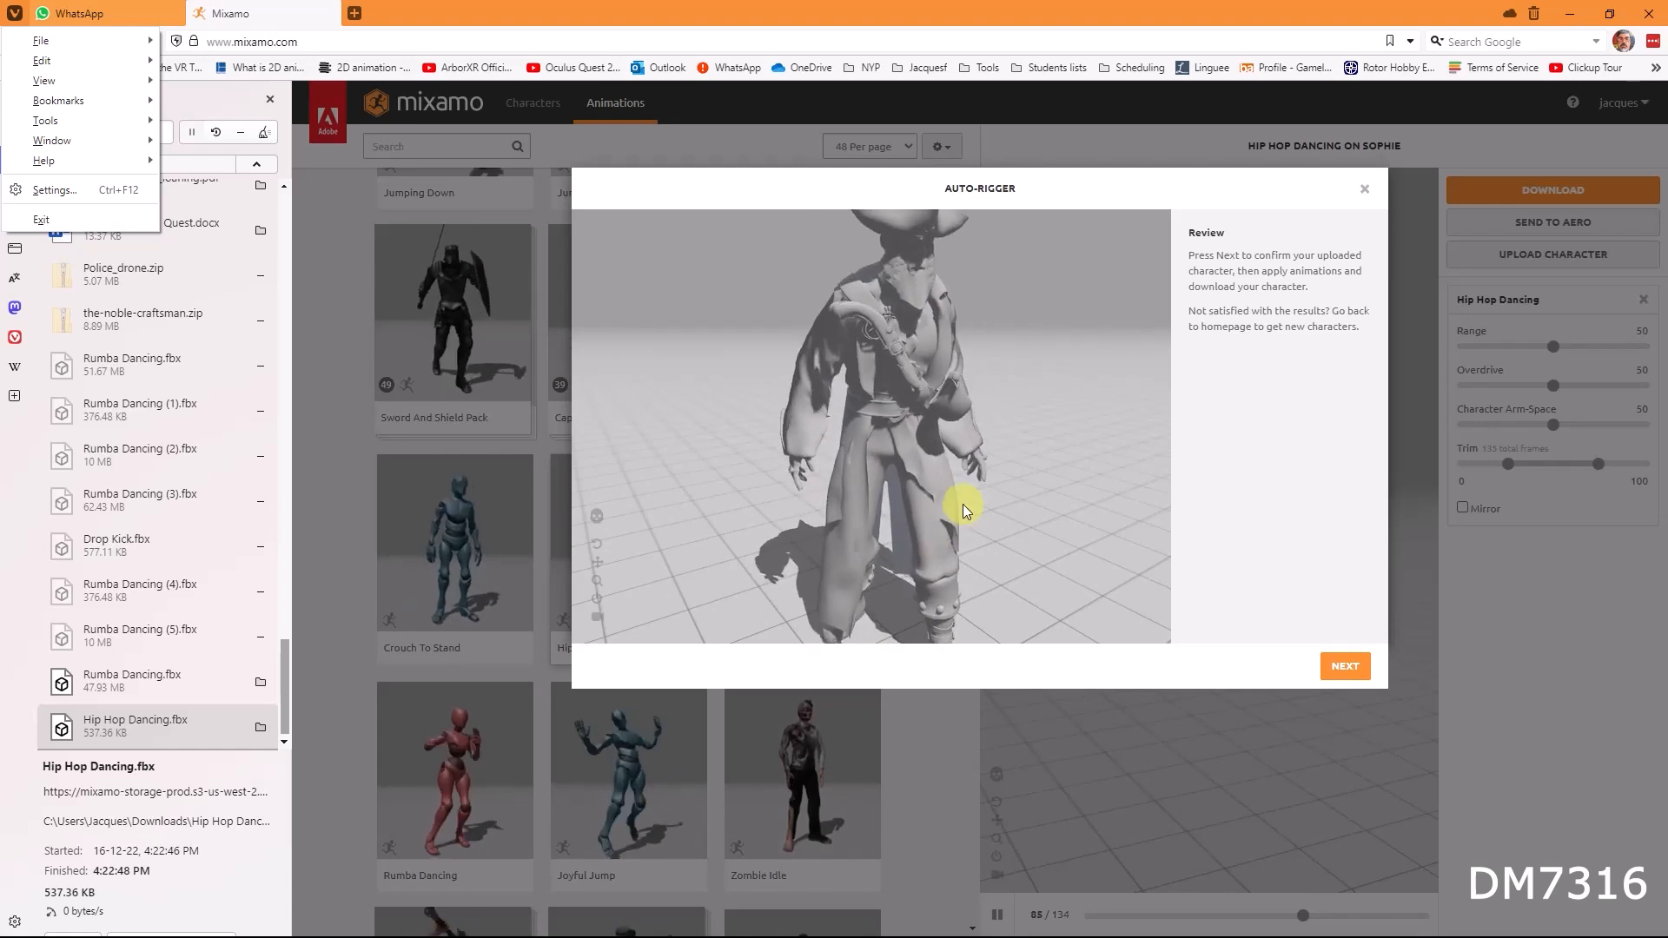
left_click(962, 504)
scroll(962, 504, "down", 3)
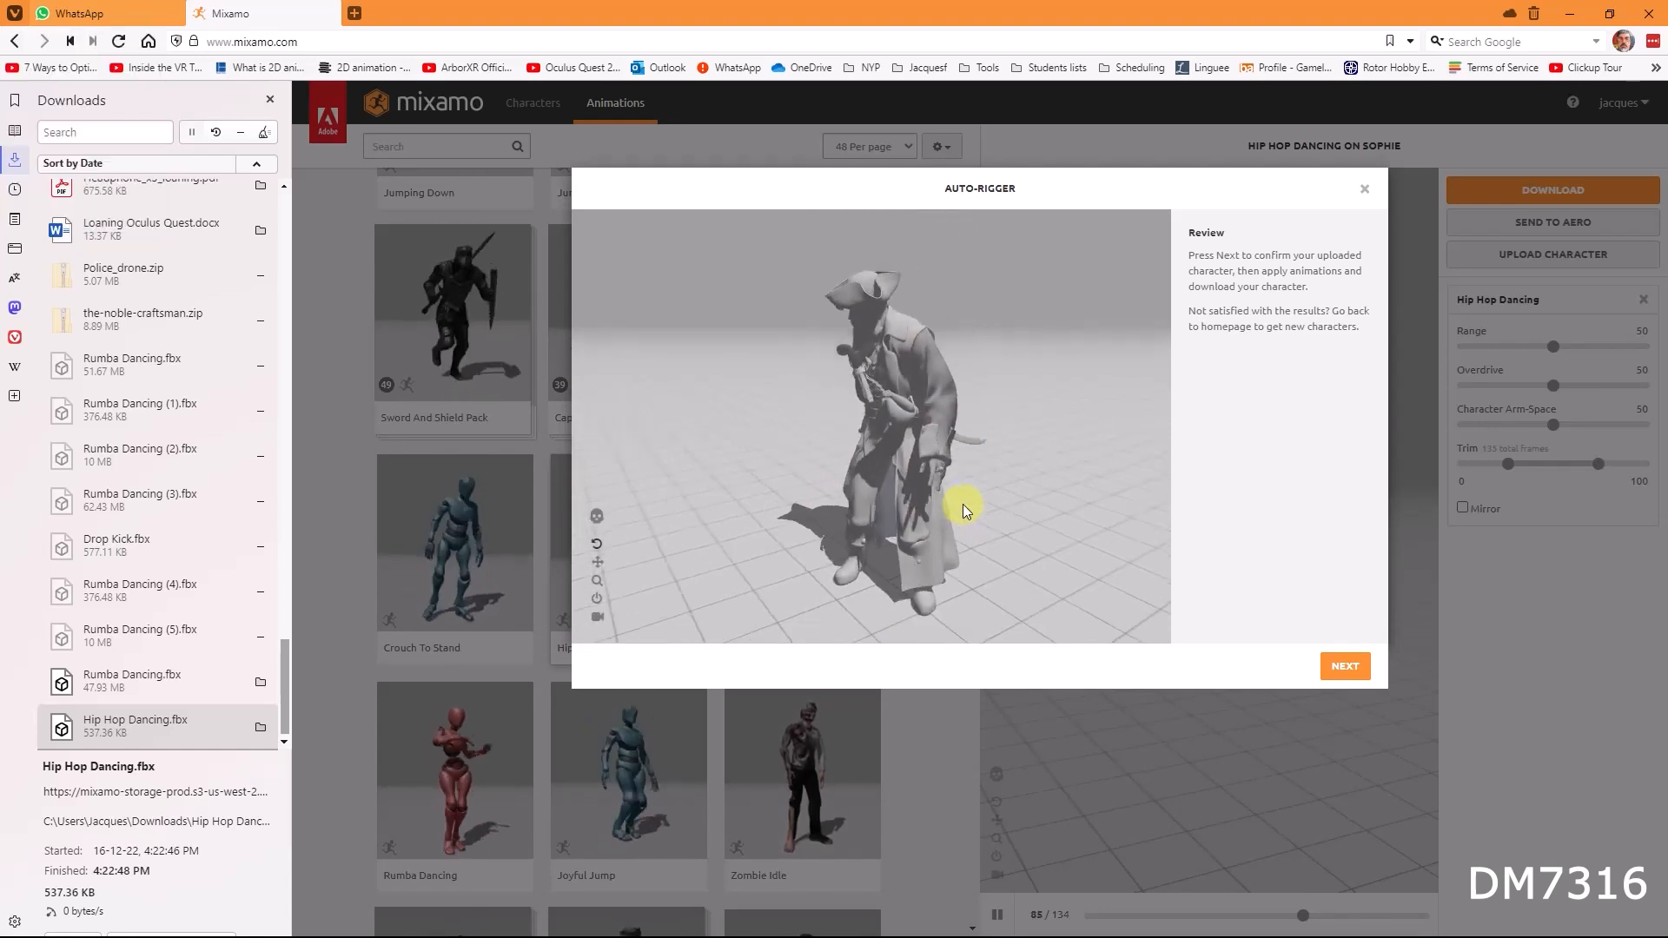
mouse_move(890, 450)
left_mouse_down()
mouse_move(898, 429)
mouse_move(907, 457)
left_mouse_up()
scroll(905, 448, "up", 2)
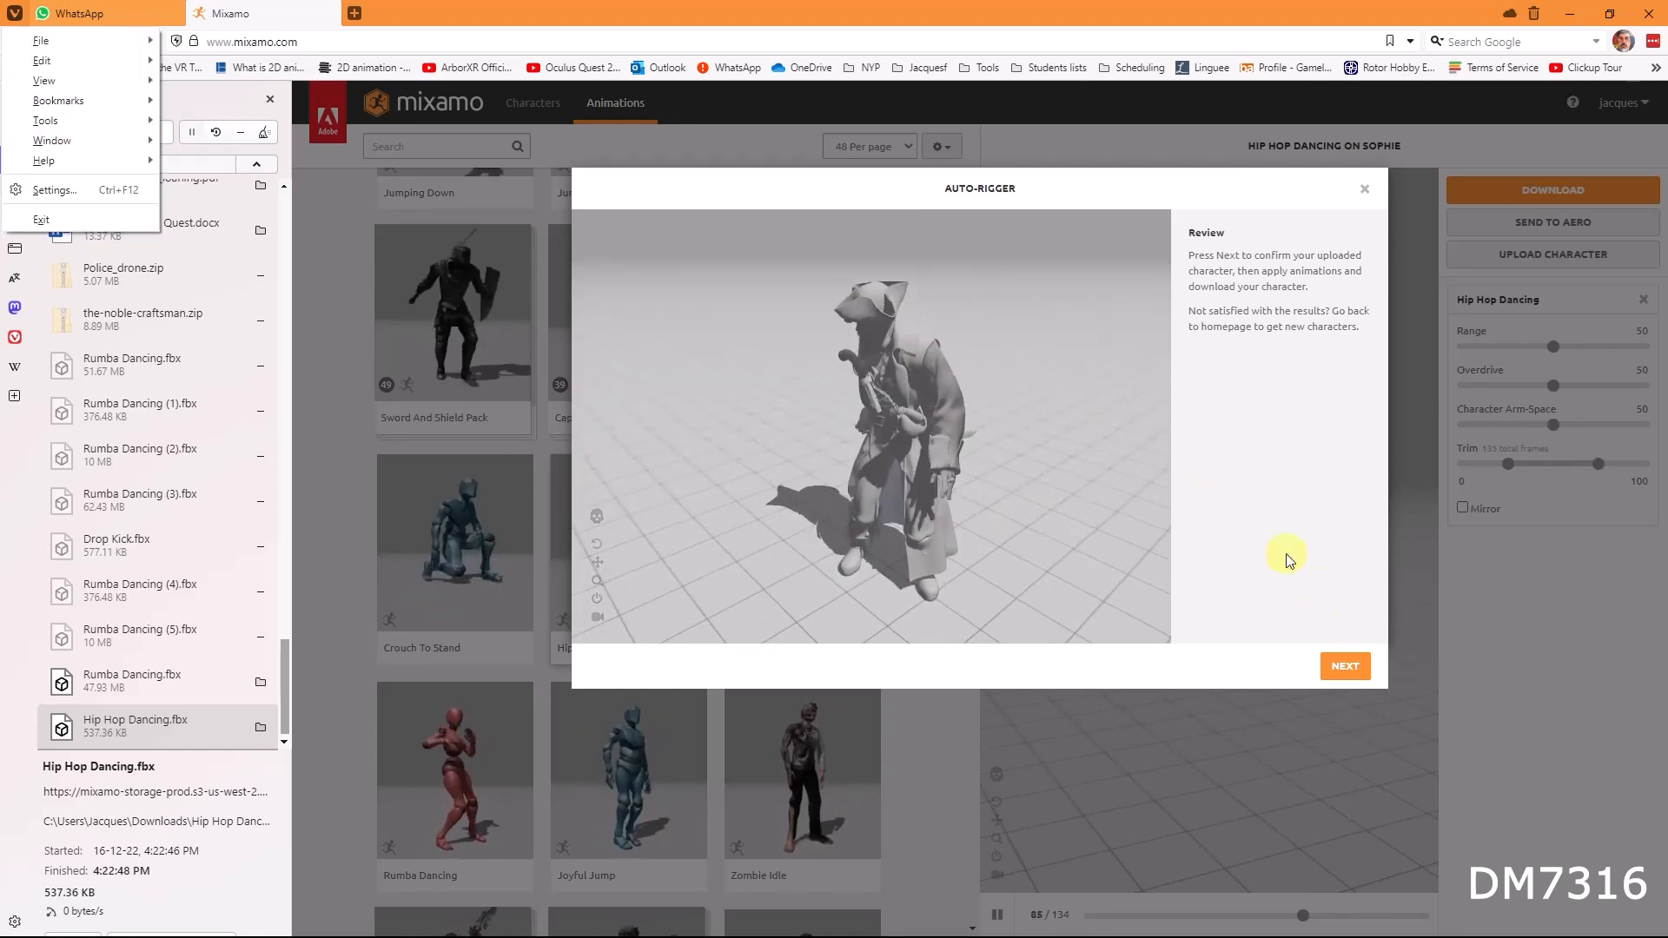
left_click(1345, 667)
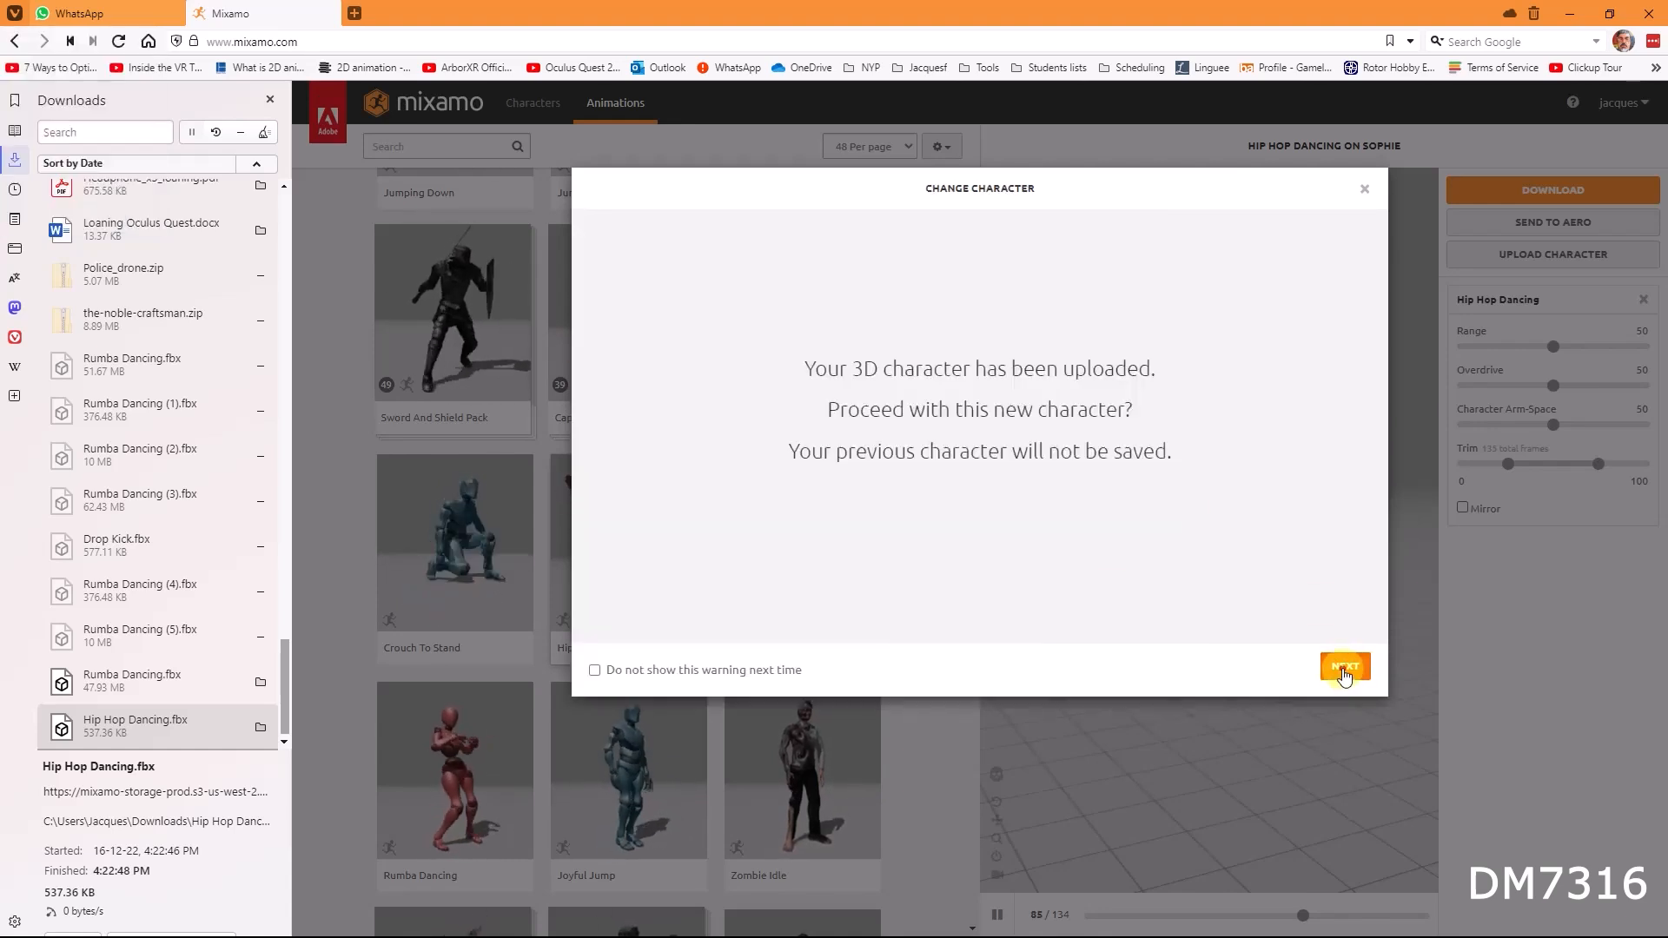
left_click(1338, 669)
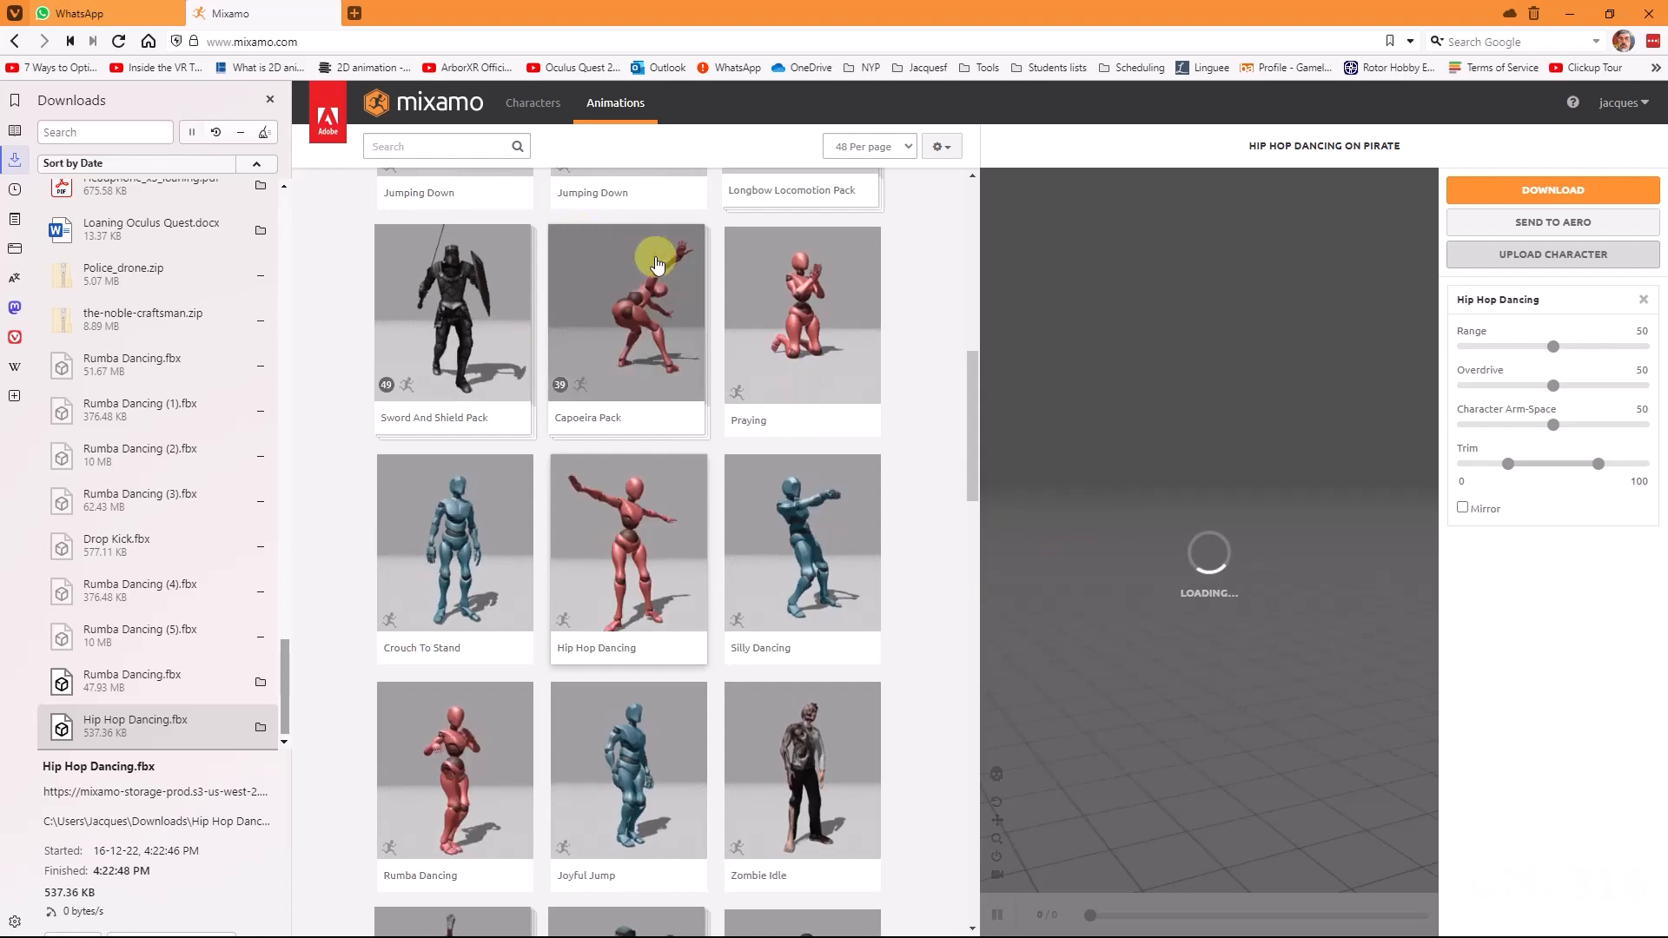
Step: Search the Mixamo animations for "dance" and preview hip hop dances on the Pirate, settling on Tut Hip Hop Dance
left_click(271, 100)
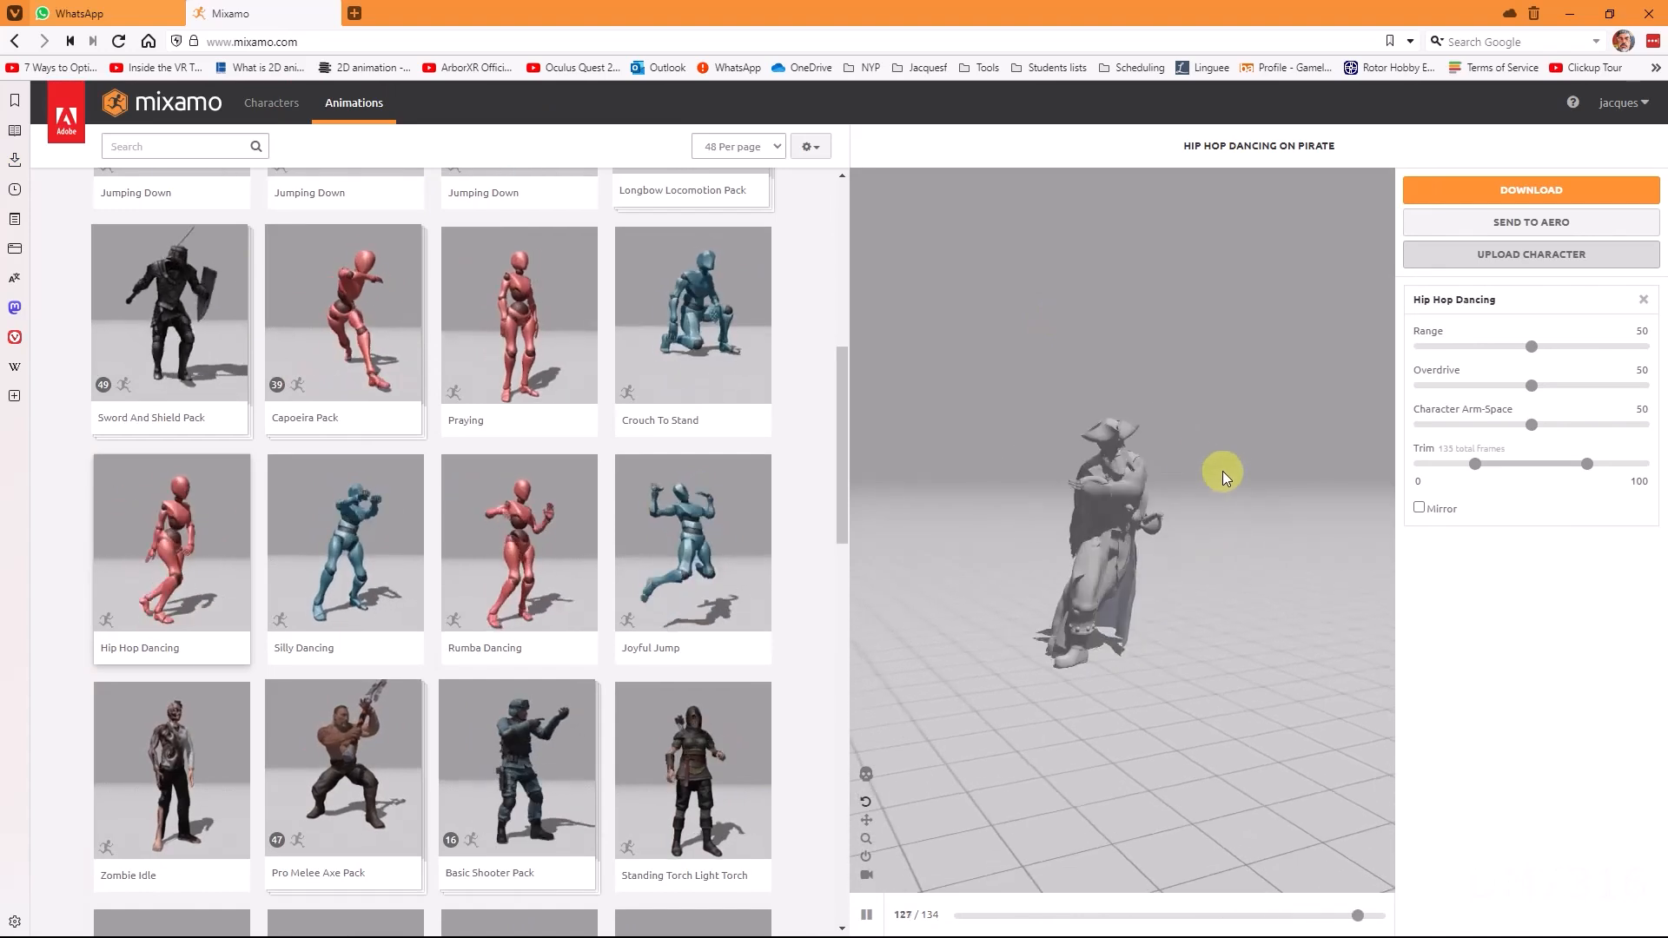
left_click(159, 146)
type("dance")
key("Return")
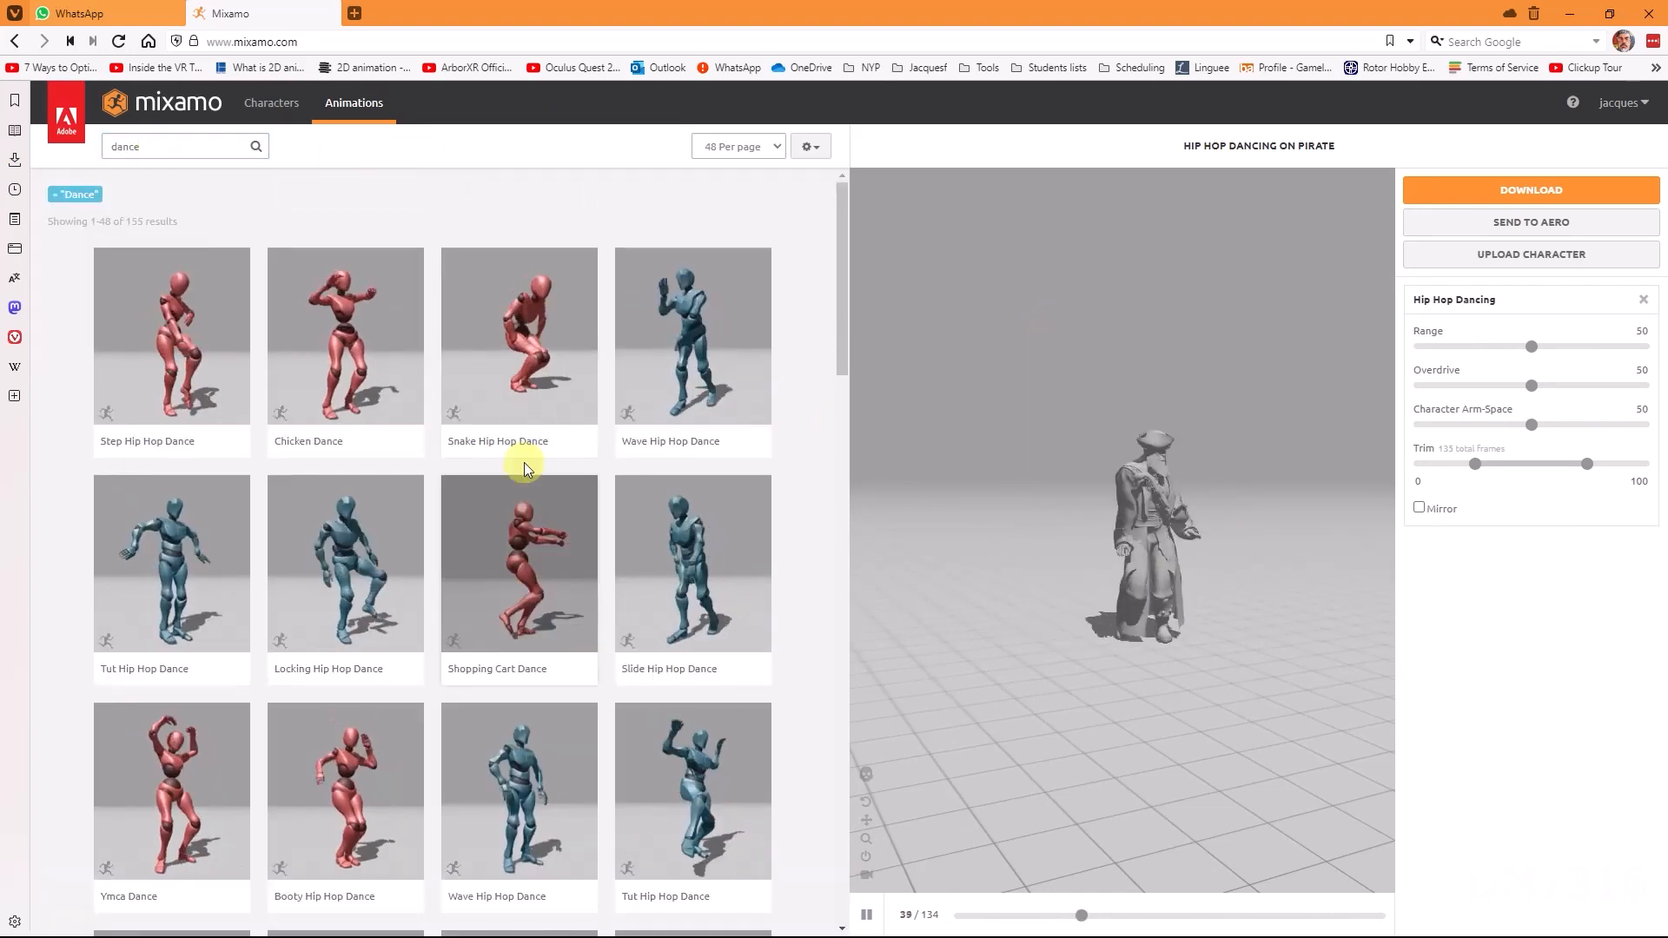
left_click(526, 384)
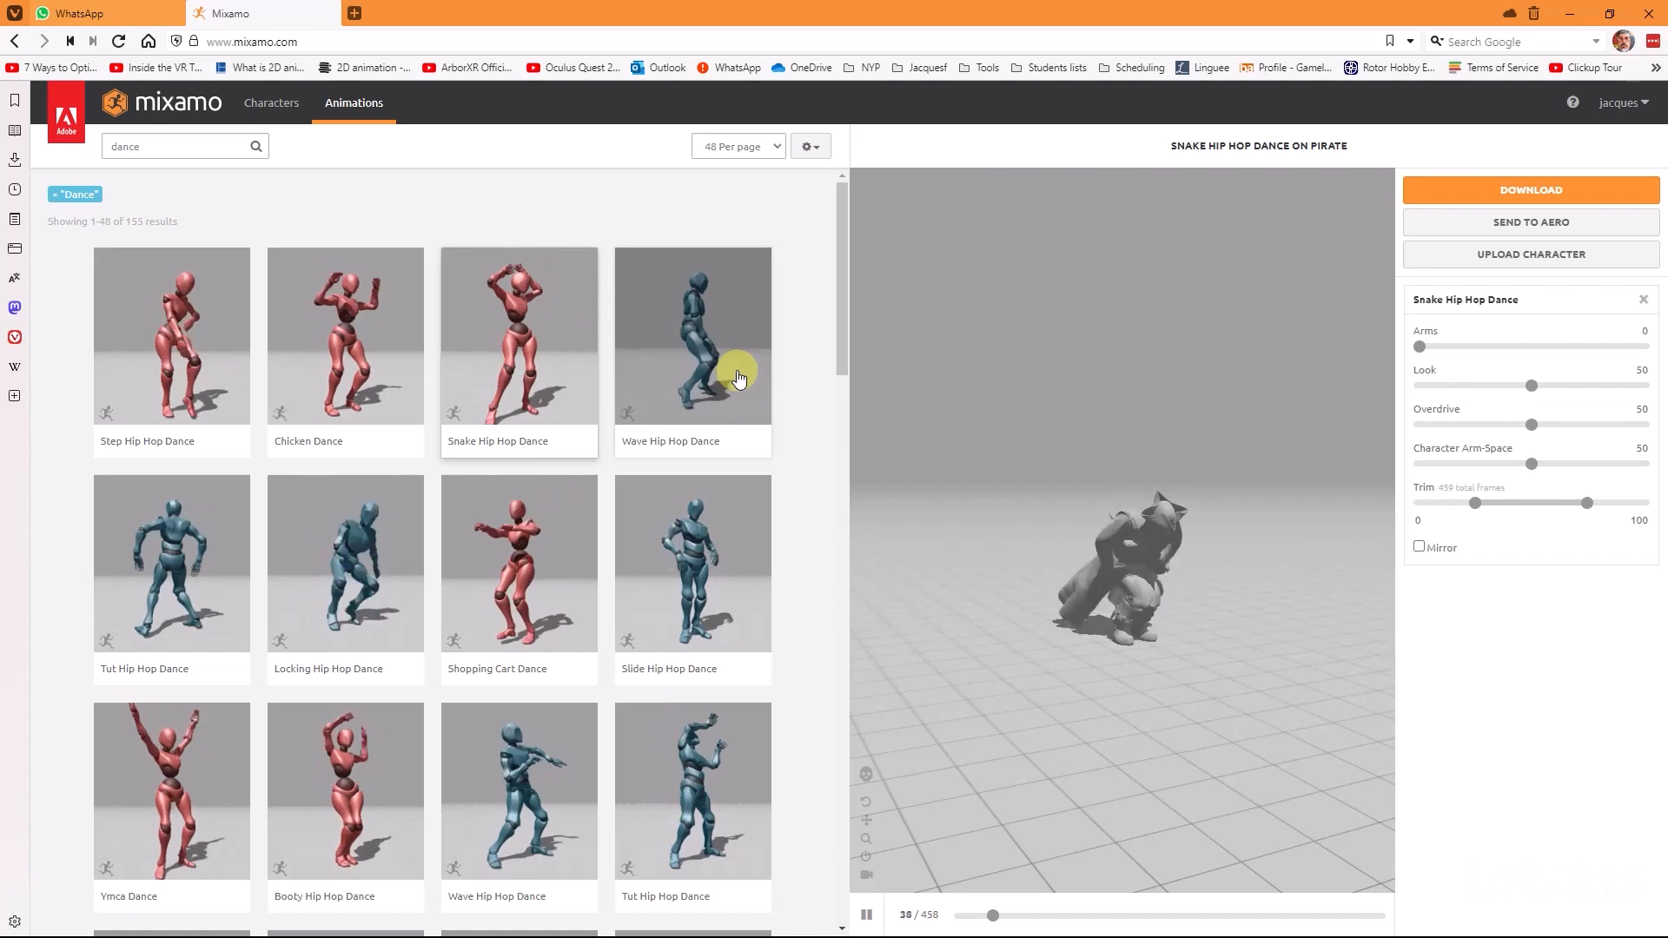
scroll(582, 444, "down", 1)
scroll(582, 444, "down", 3)
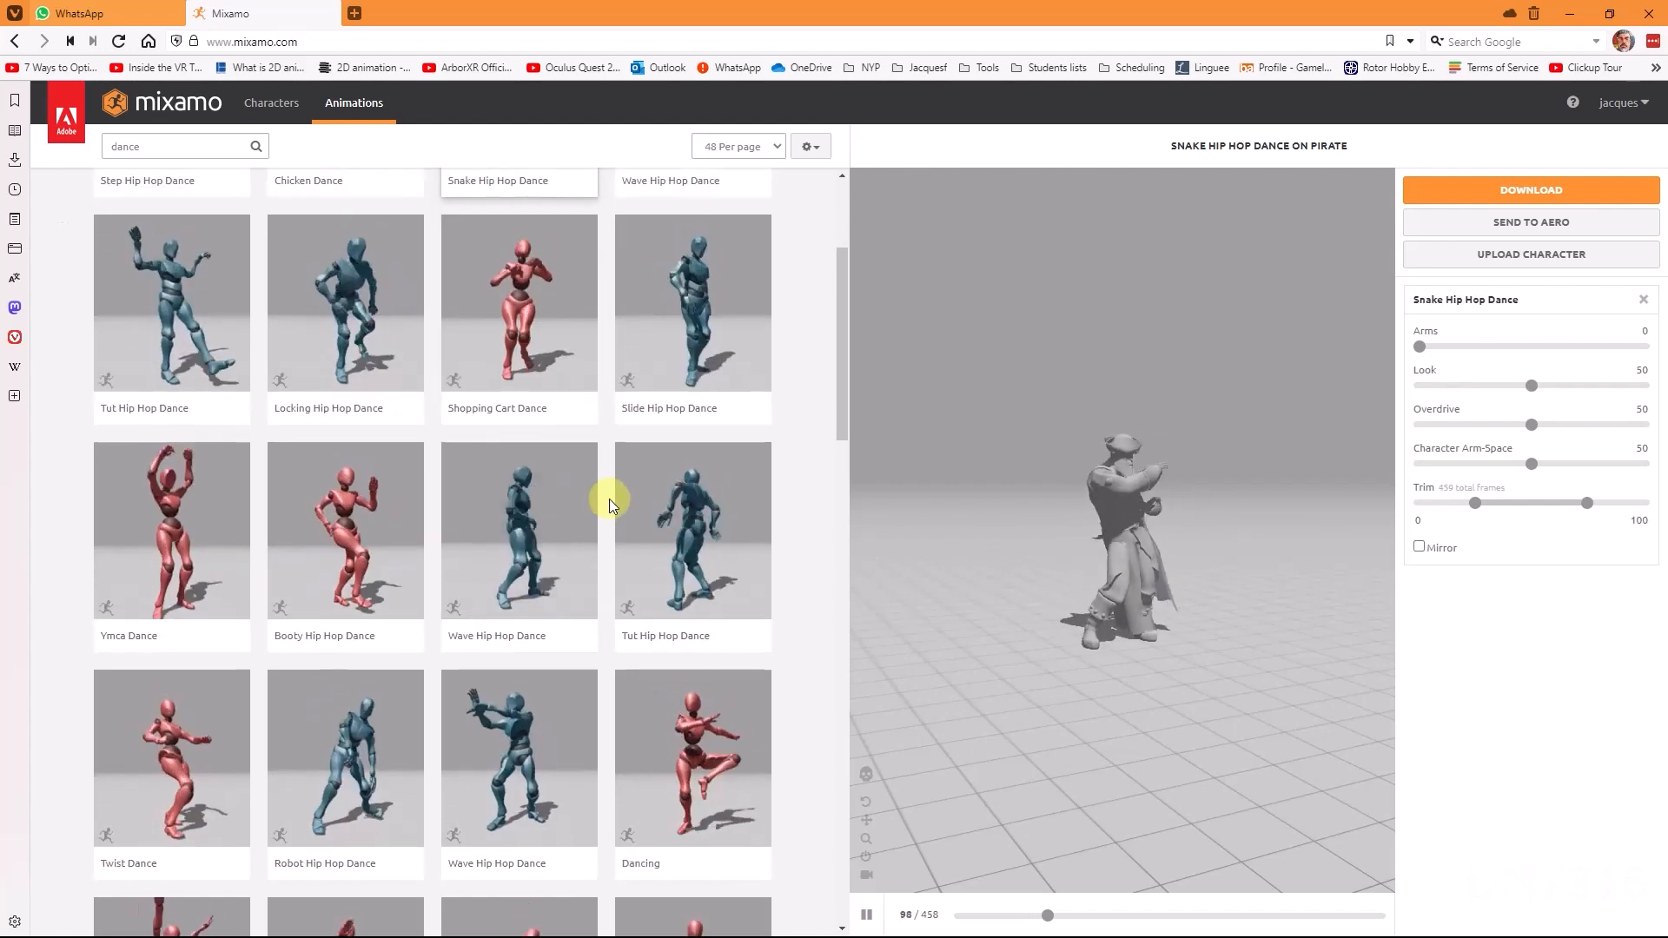
left_click(690, 501)
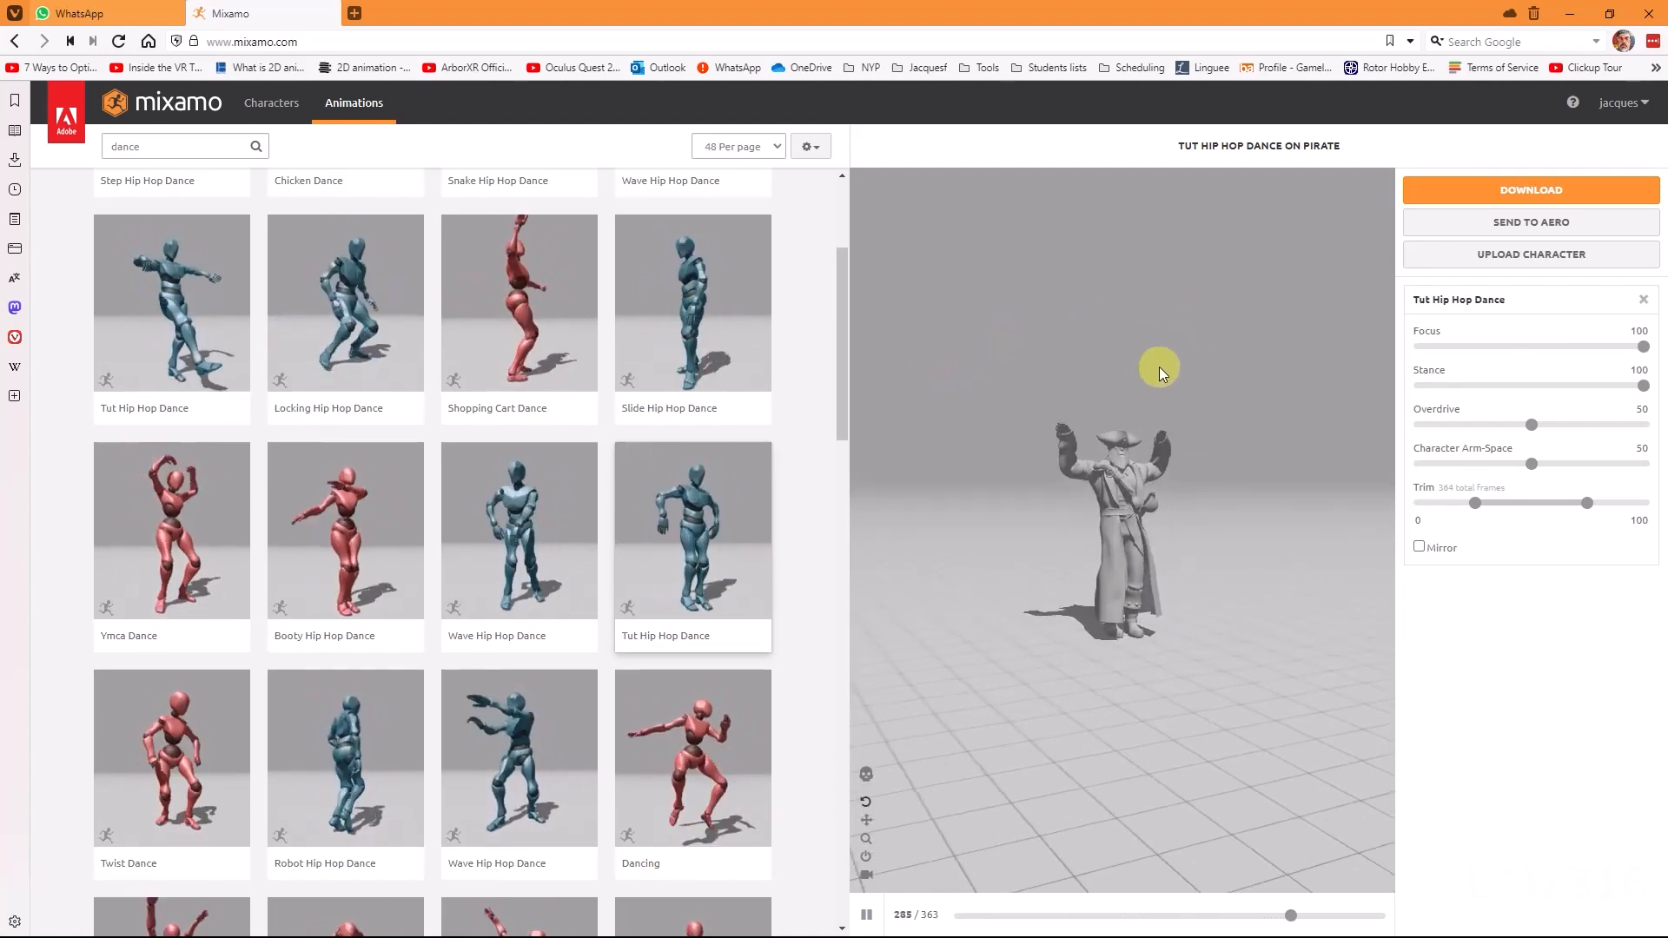
Step: Download Tut Hip Hop Dance as FBX Binary with skin at 30 frames per second
left_click(1518, 205)
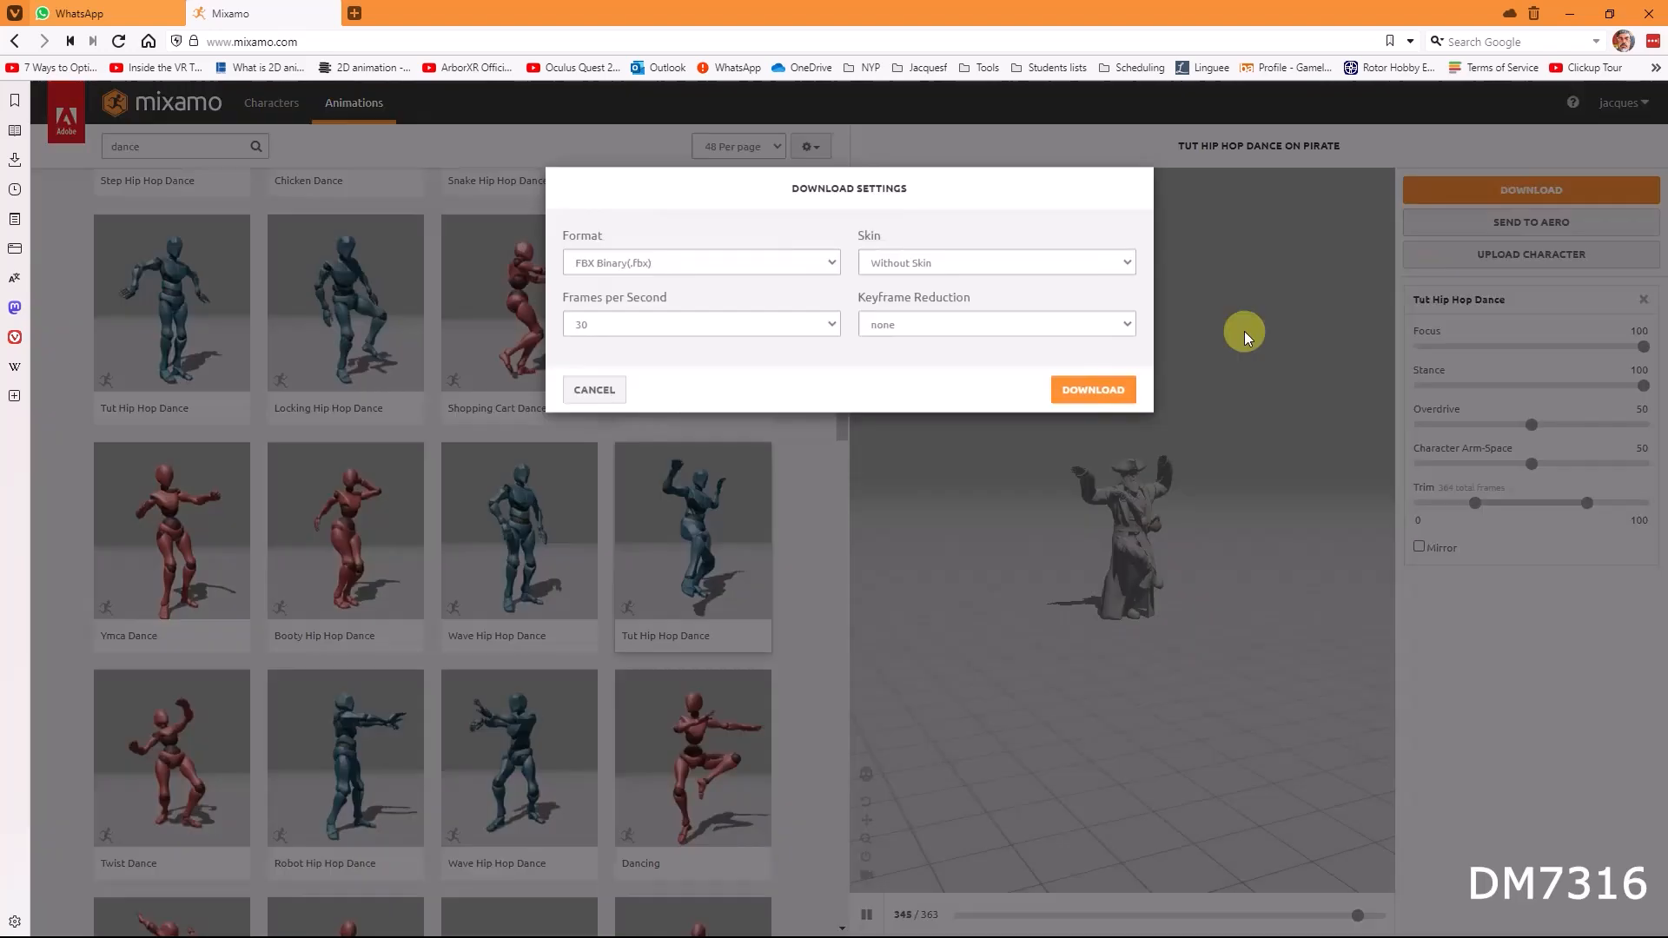
left_click(937, 261)
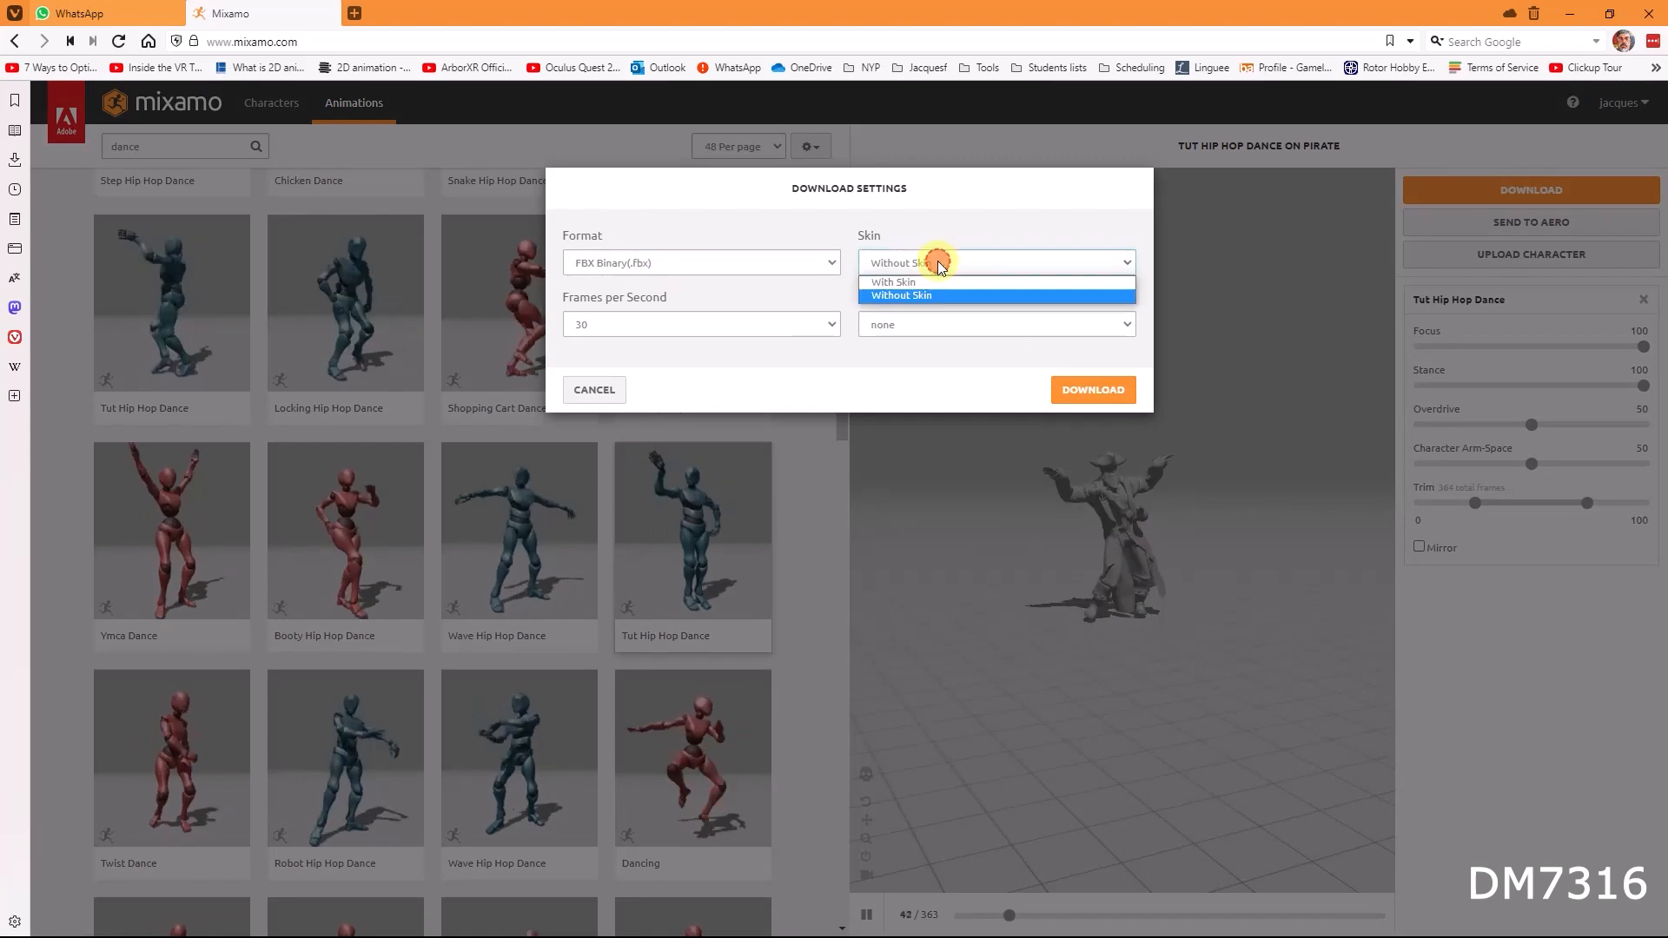
left_click(943, 292)
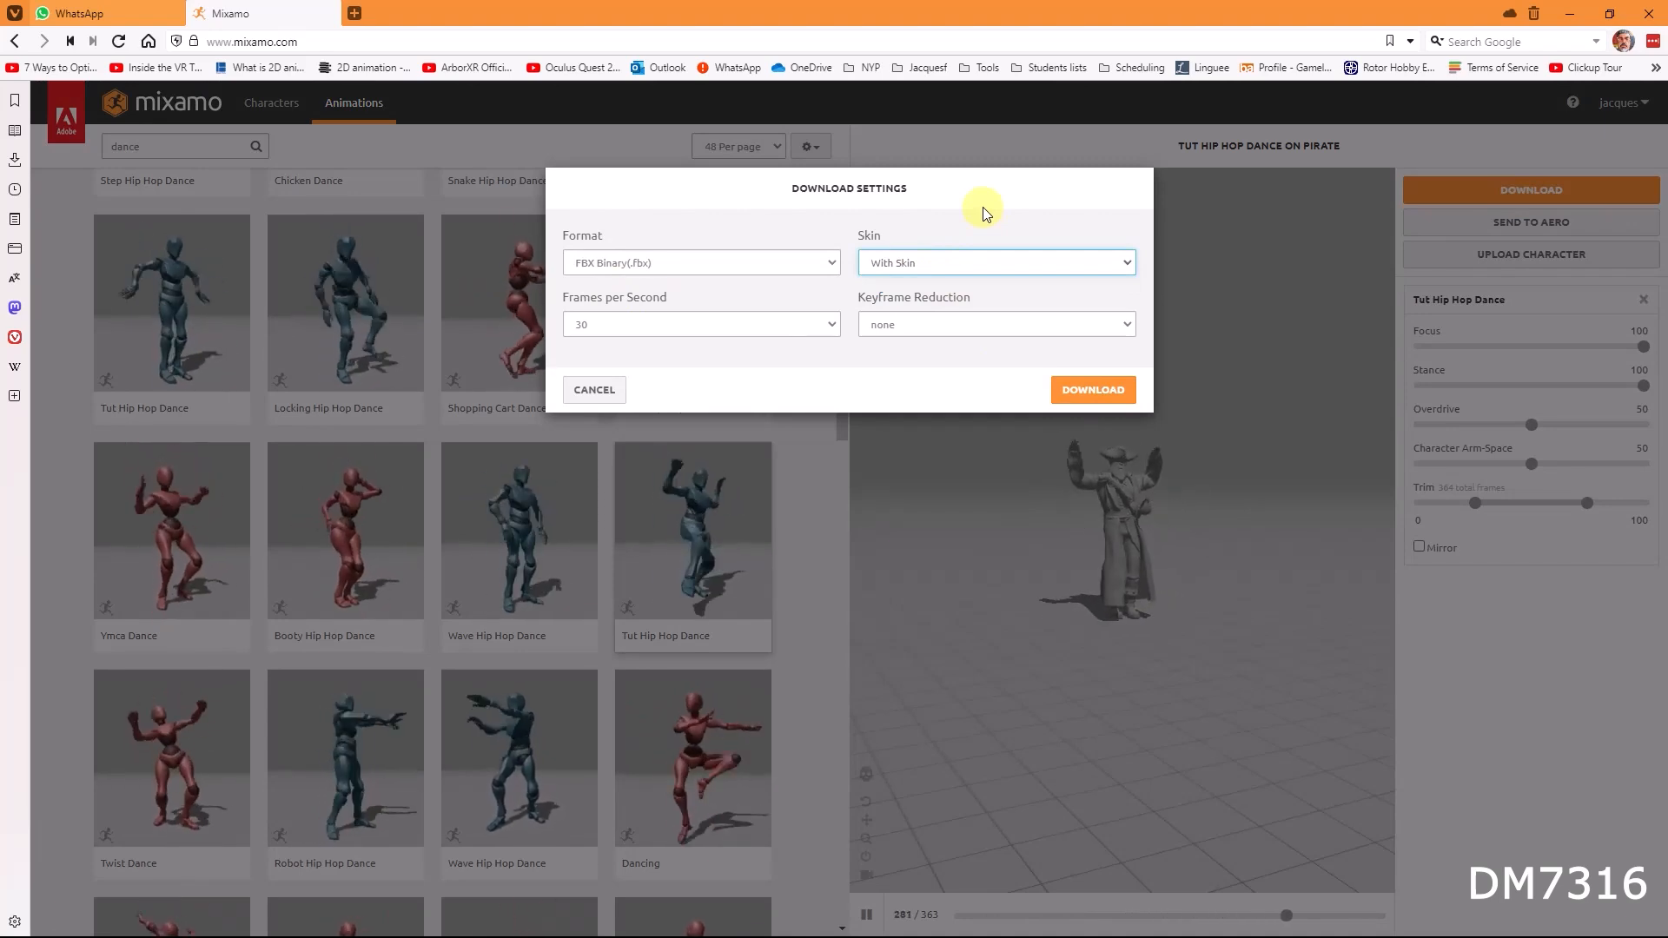
left_click(1078, 398)
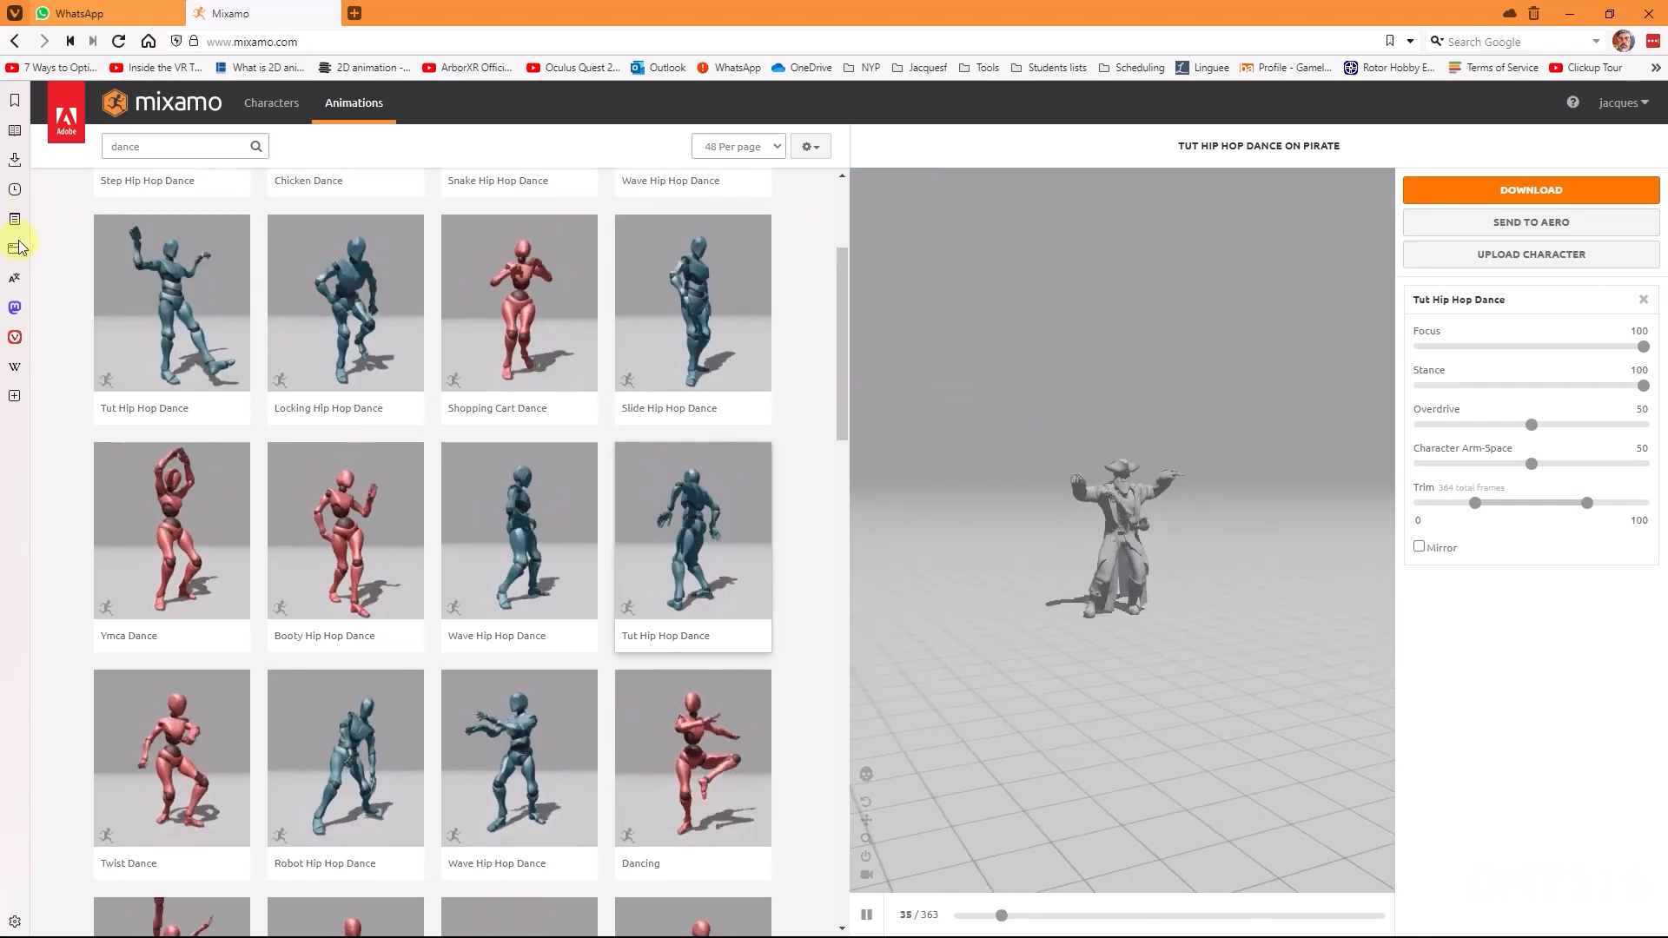
Step: Check the browser's downloads list for the new Tut Hip Hop Dance file
left_click(16, 163)
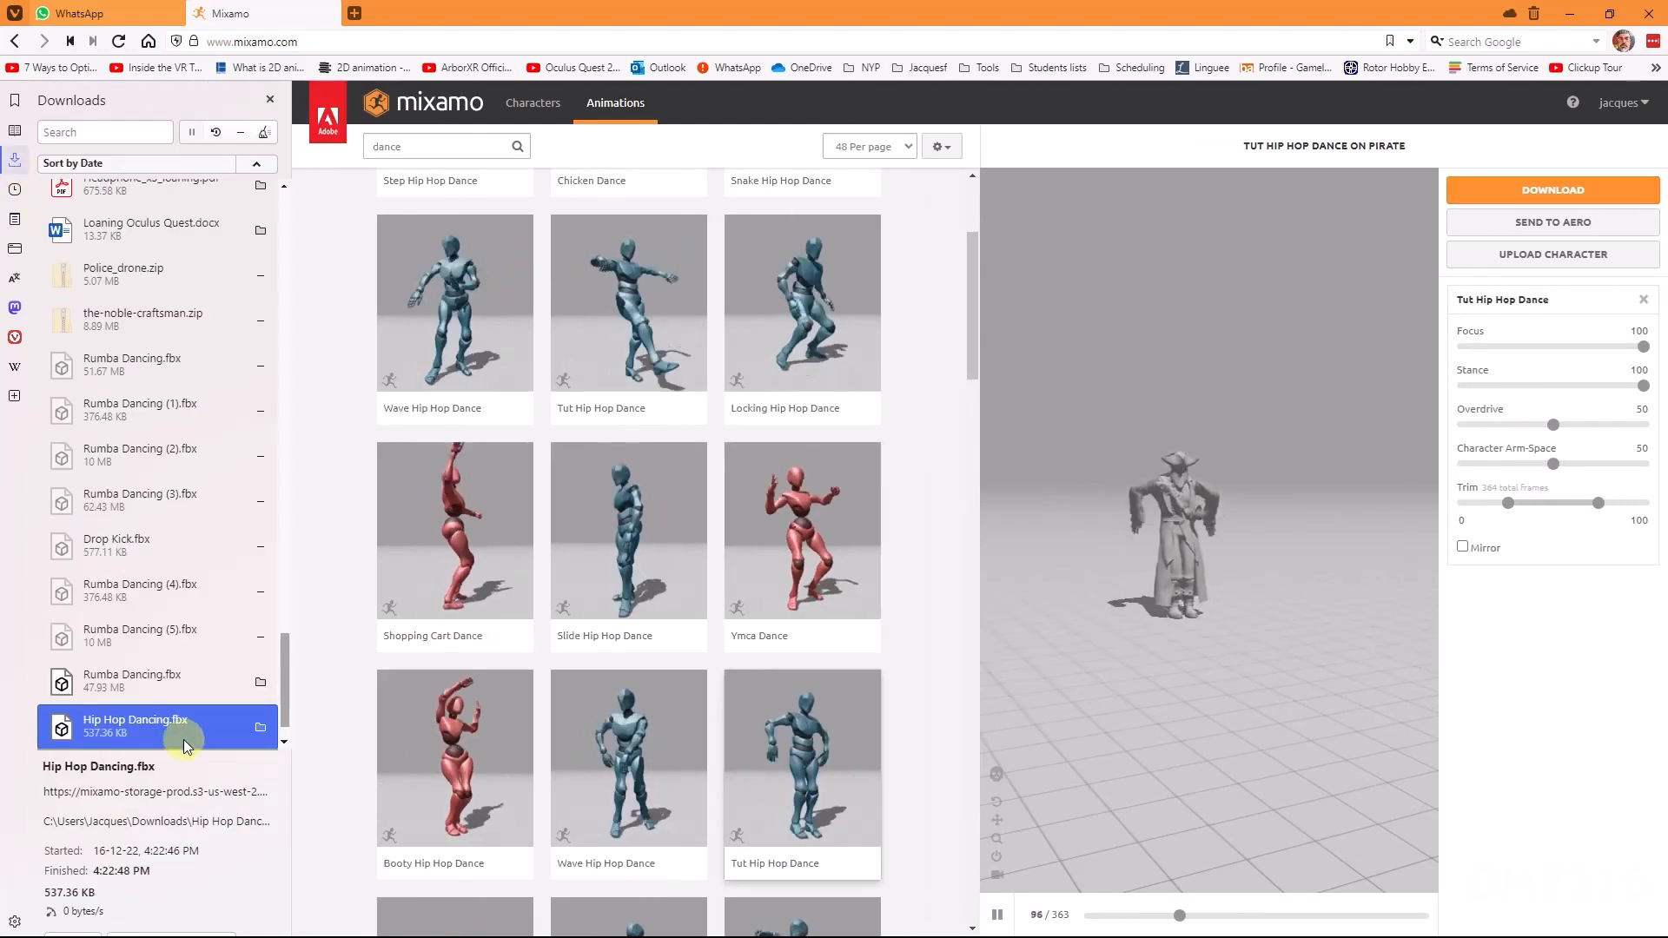
left_click(159, 740)
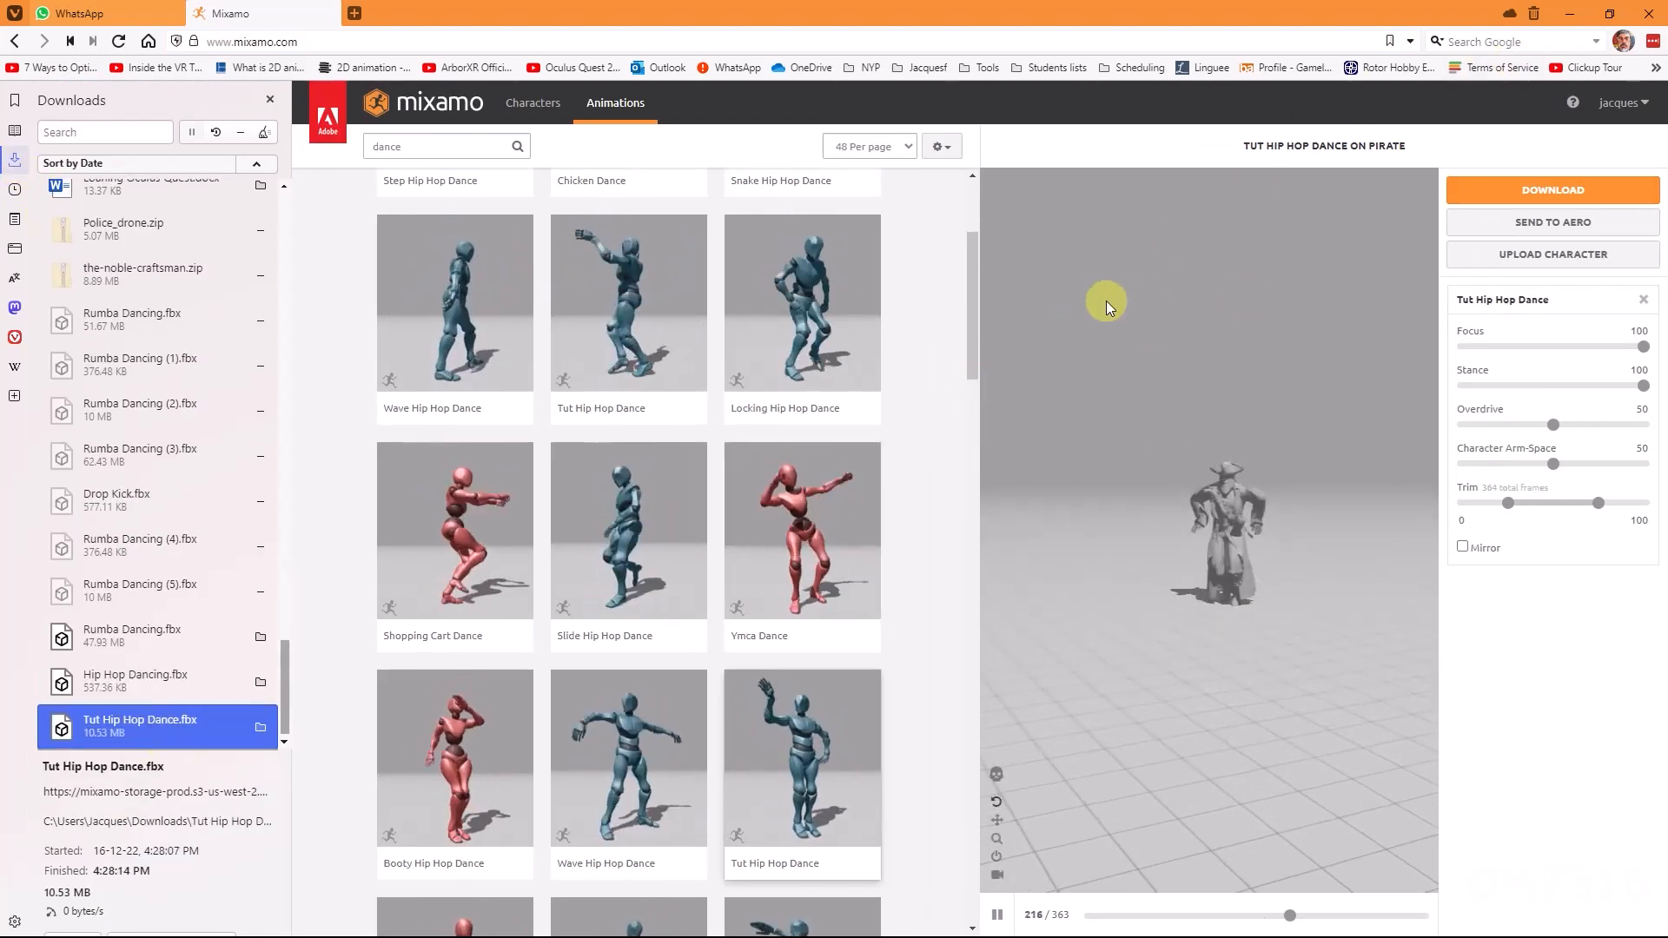
key("alt+Tab")
key("alt+Tab")
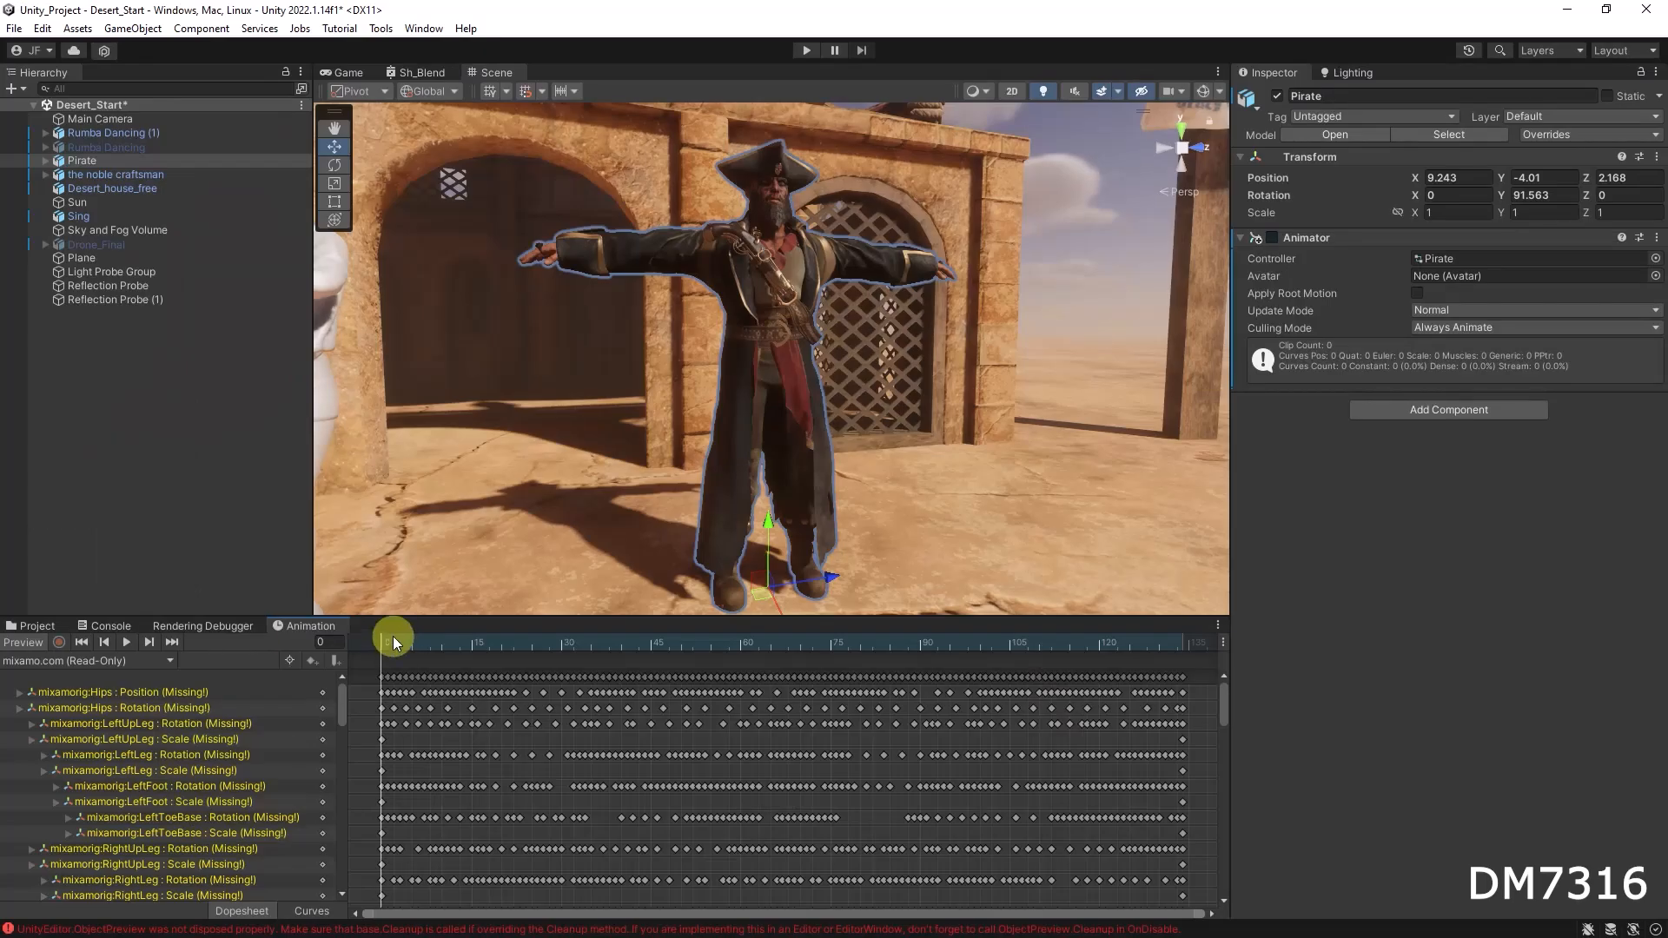
Step: Import Tut Hip Hop Dance.fbx from Downloads into the Pirate's Animation_Test folder in the Project window
left_click(37, 626)
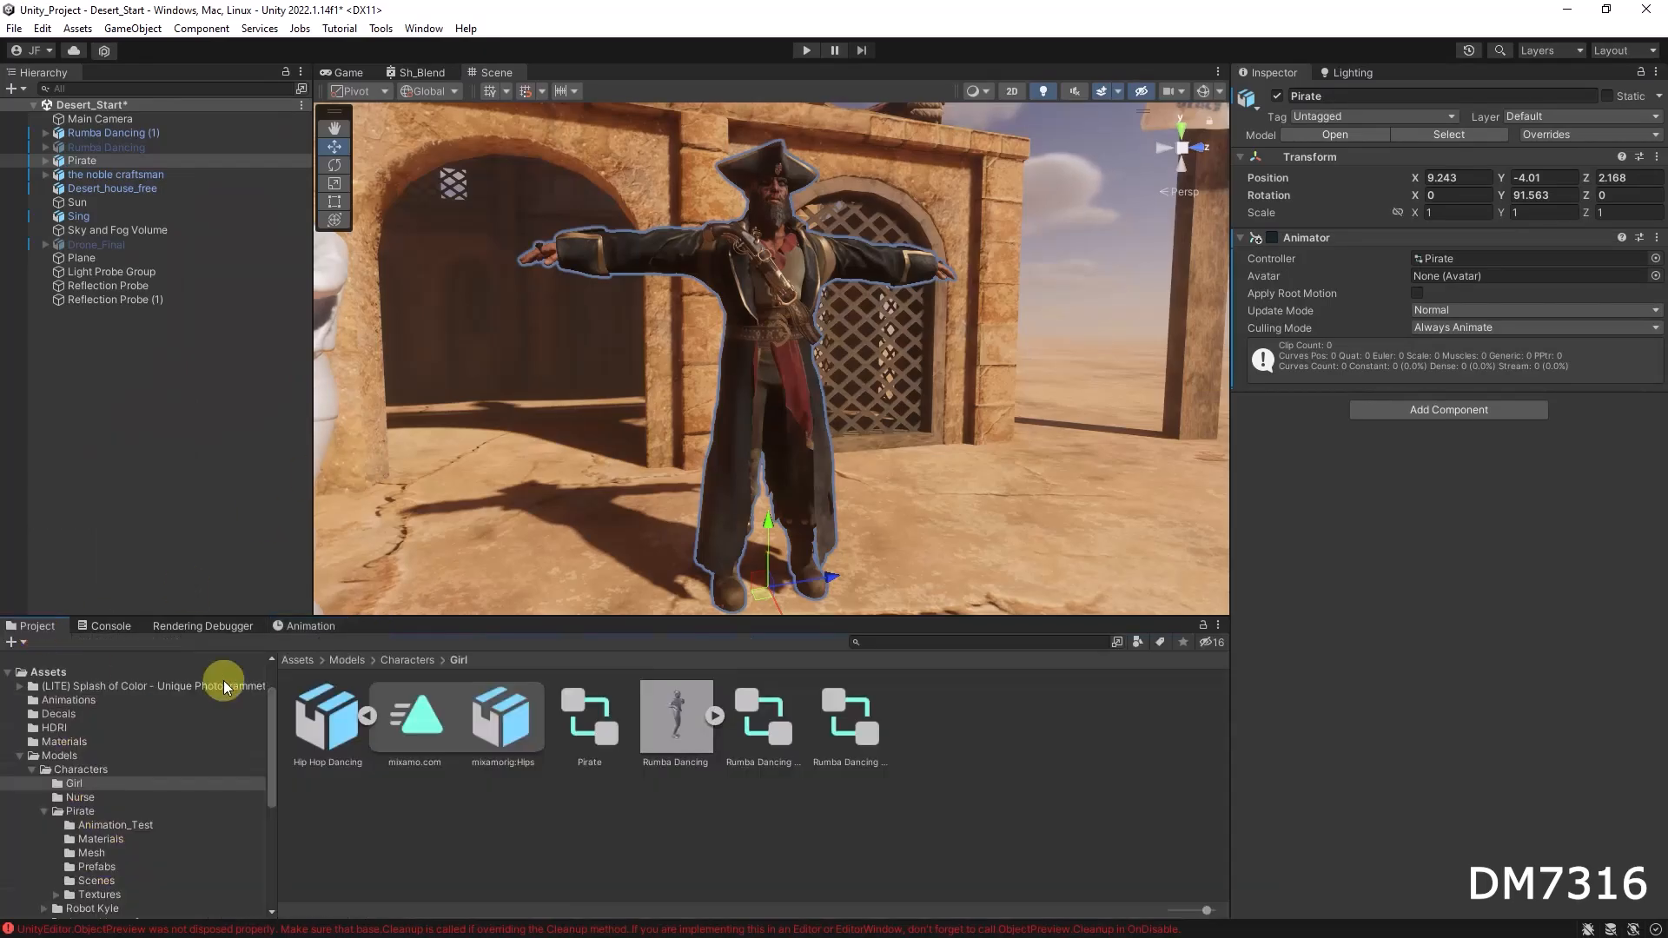
key("alt+Tab")
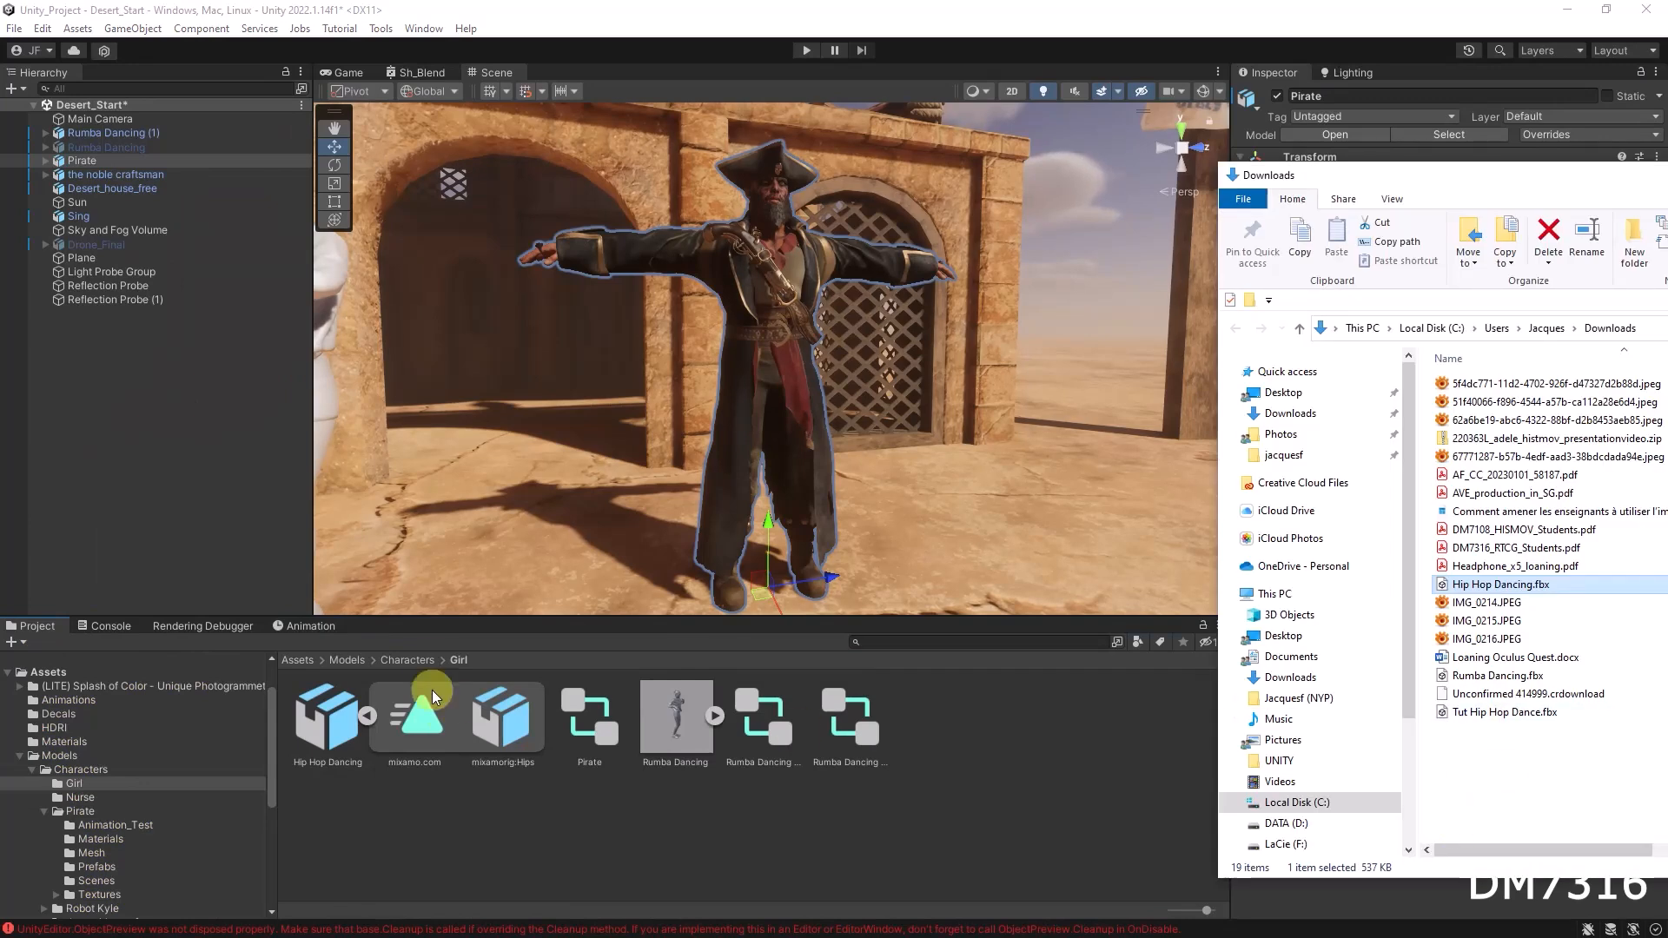
left_click(406, 660)
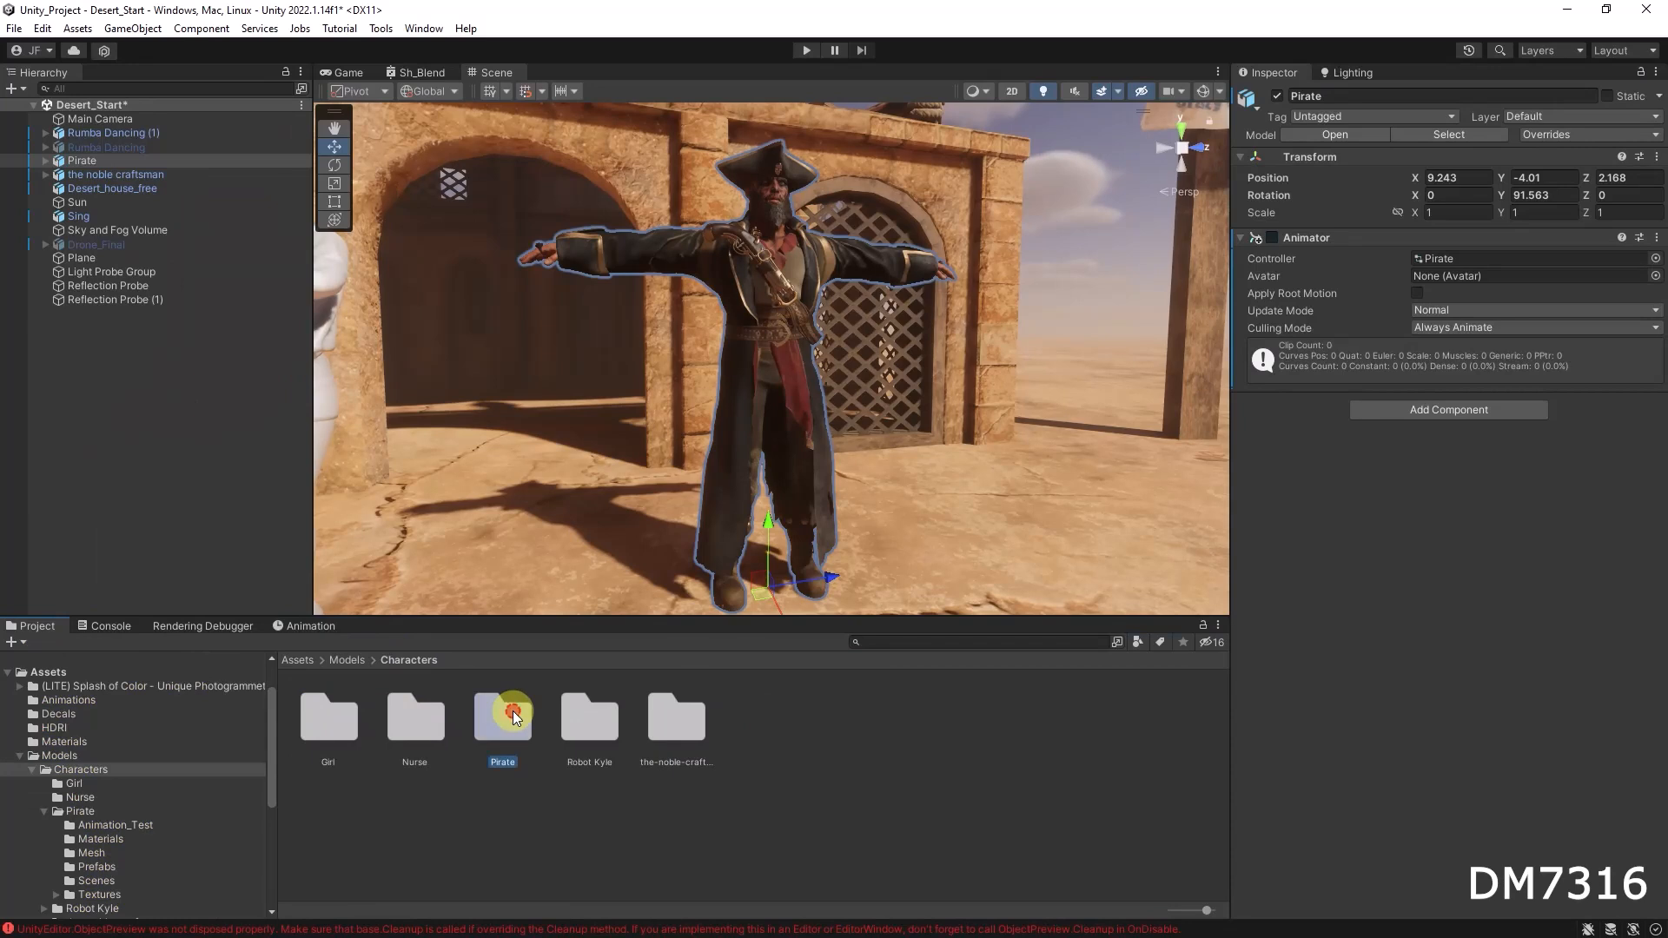
double_click(513, 711)
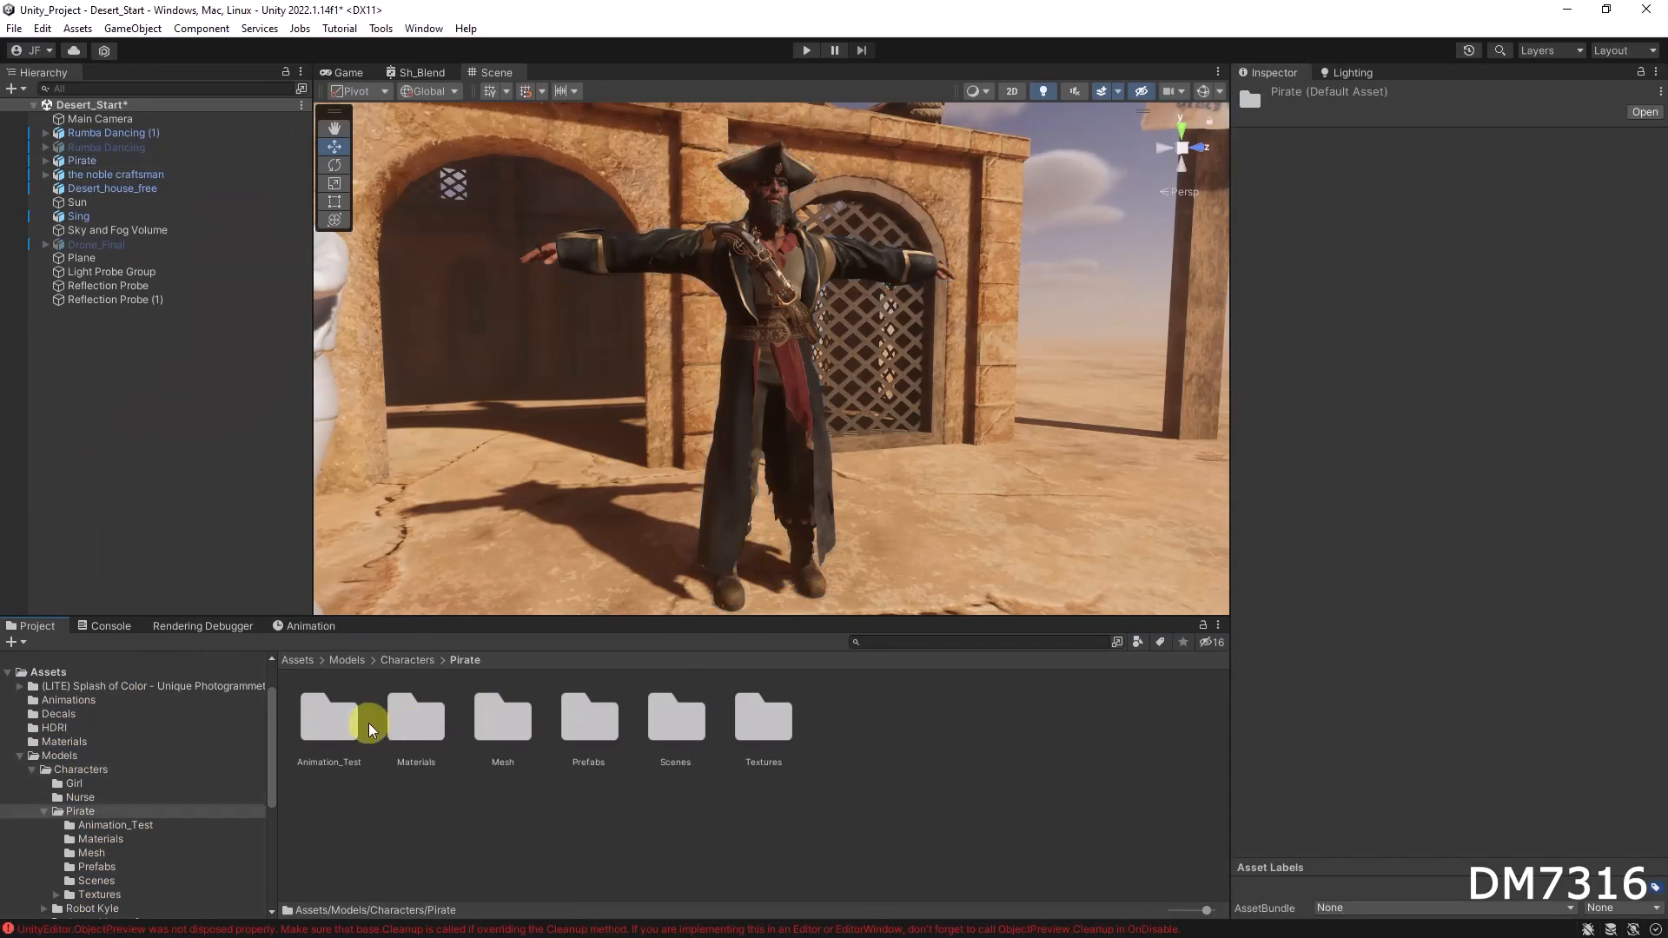
double_click(331, 721)
key("alt+Tab")
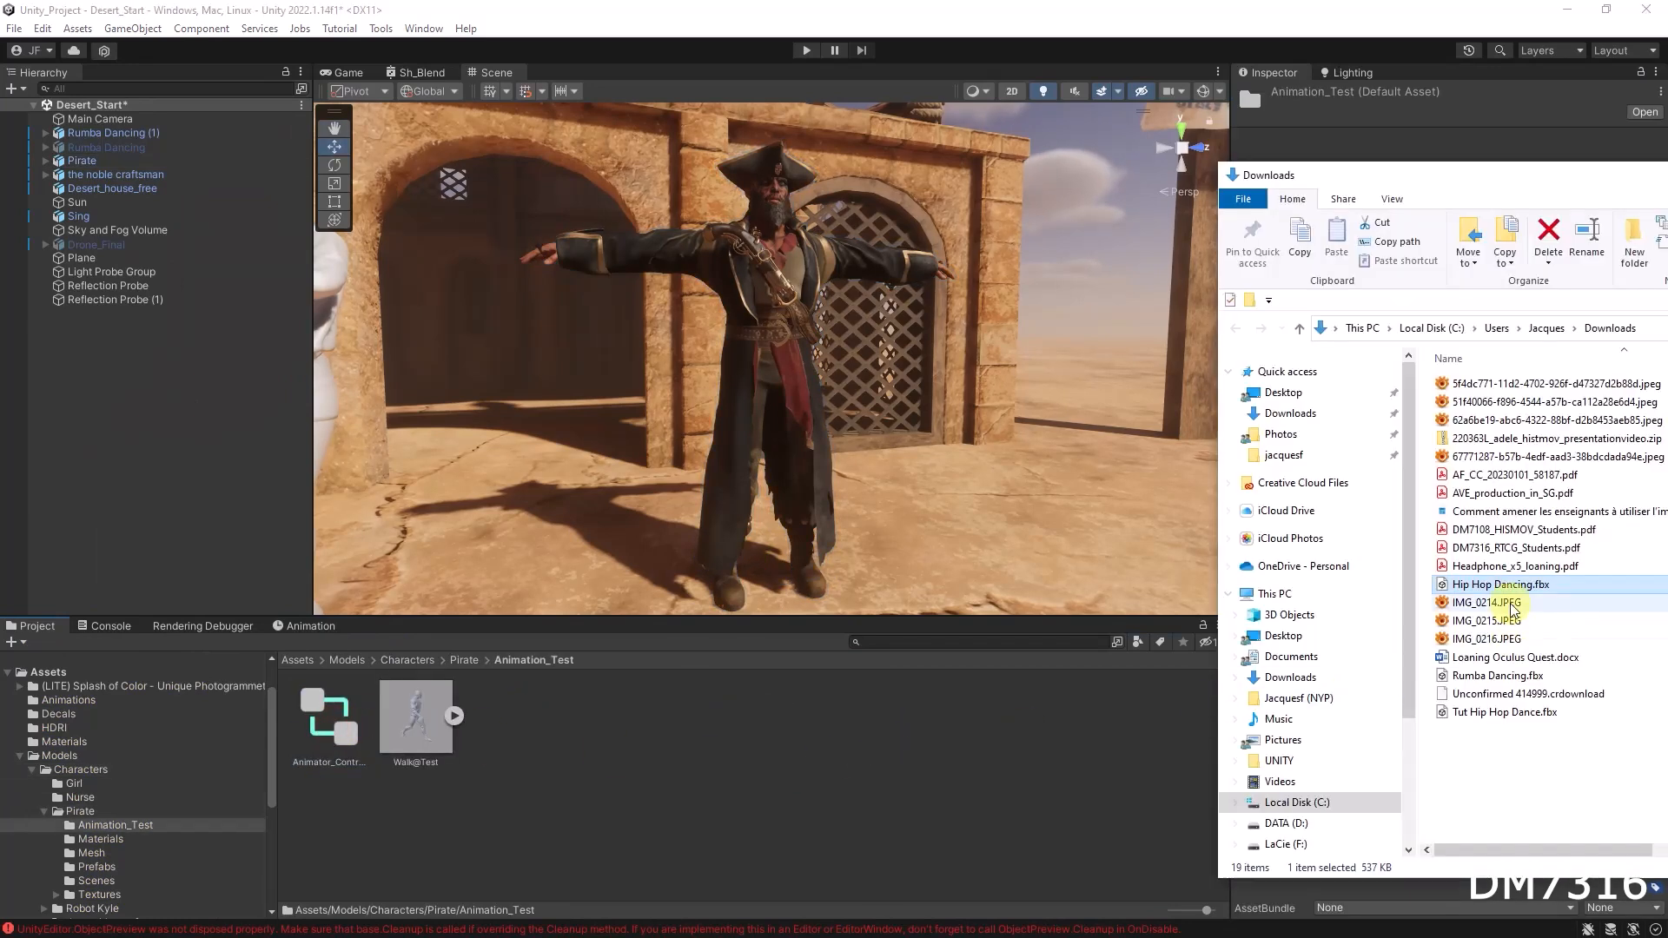
left_click(1488, 714)
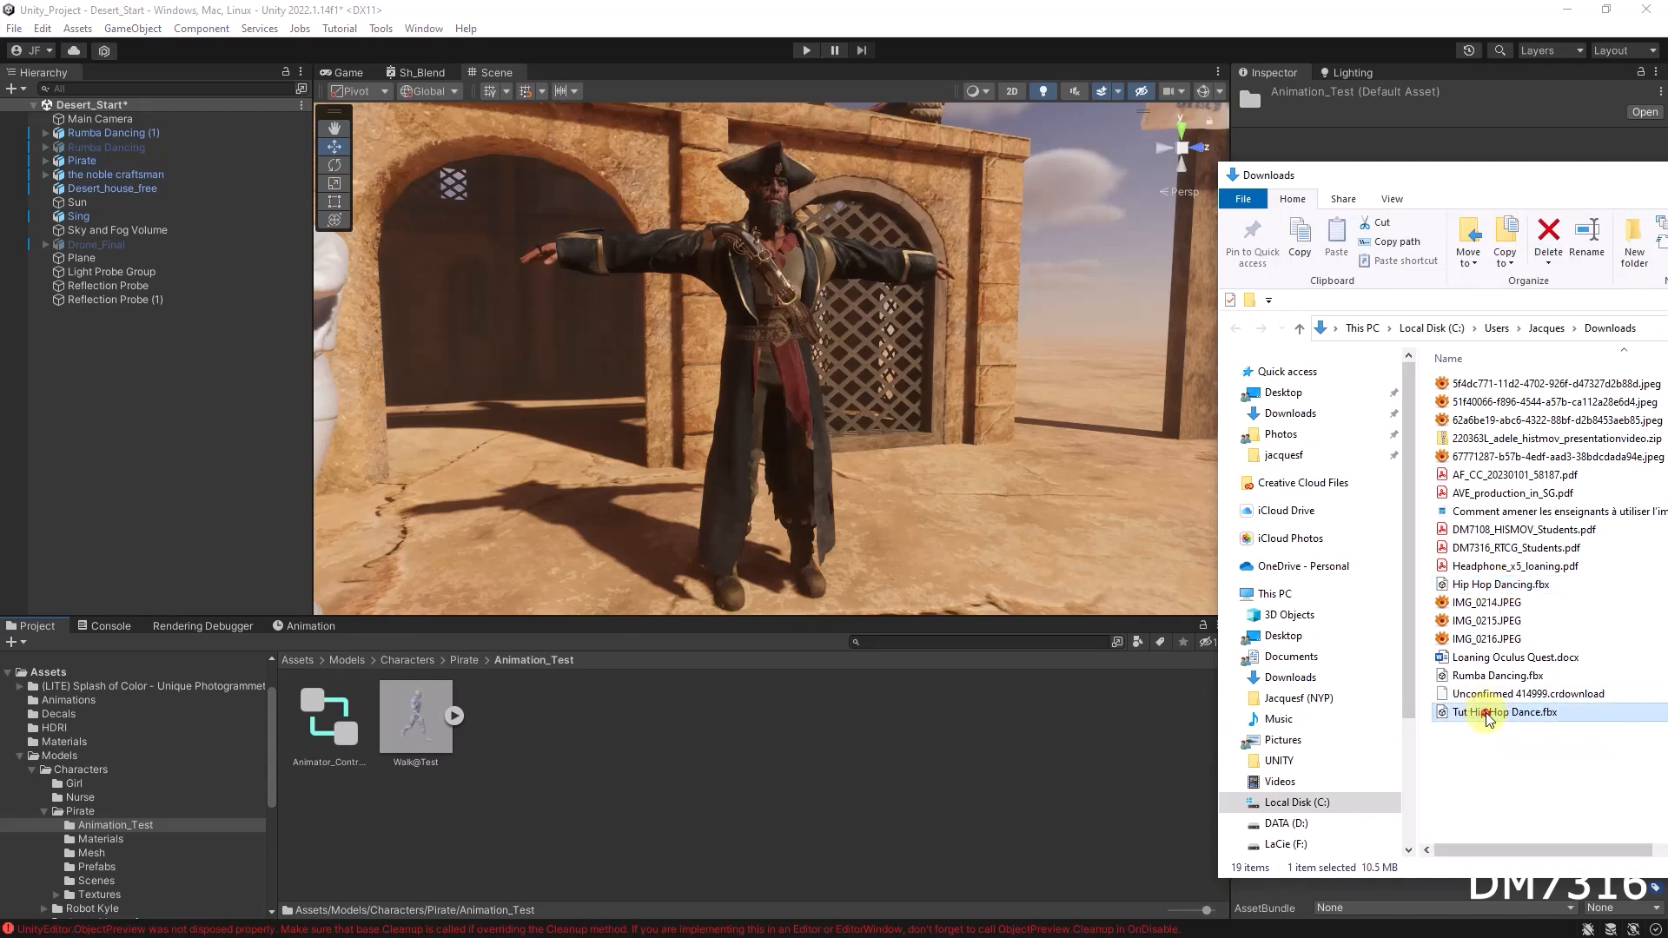
left_click_drag(904, 743, 895, 754)
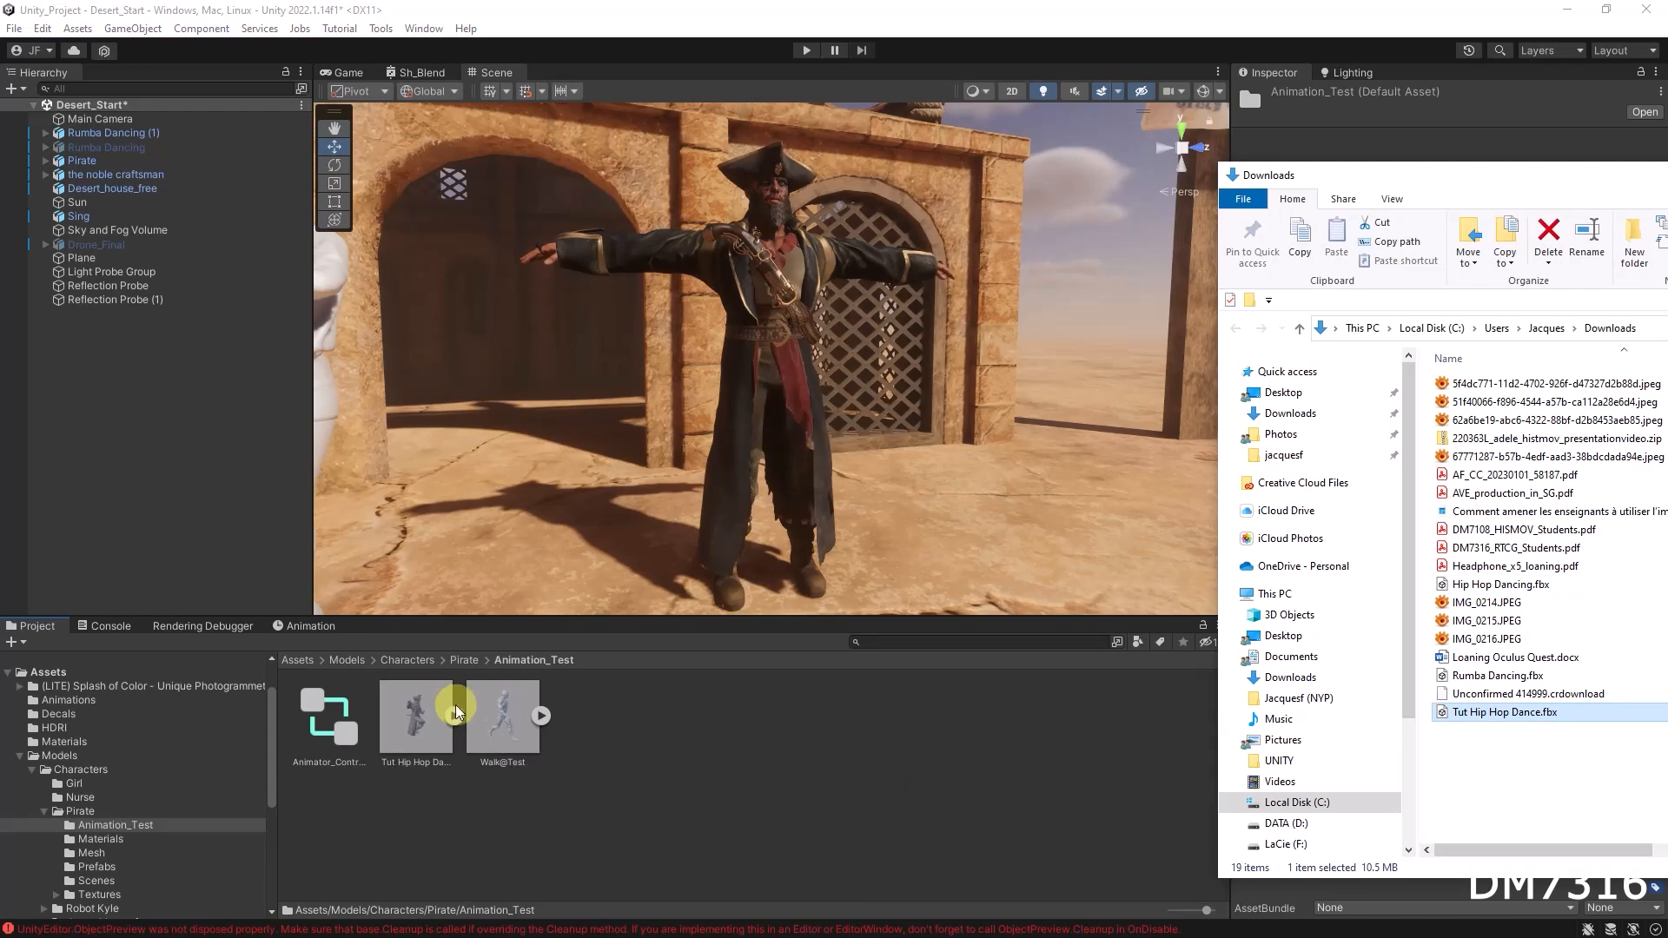
Step: Place the Tut Hip Hop Dance model in the scene beside the Pirate and rotate it to about 113 degrees
left_click(453, 714)
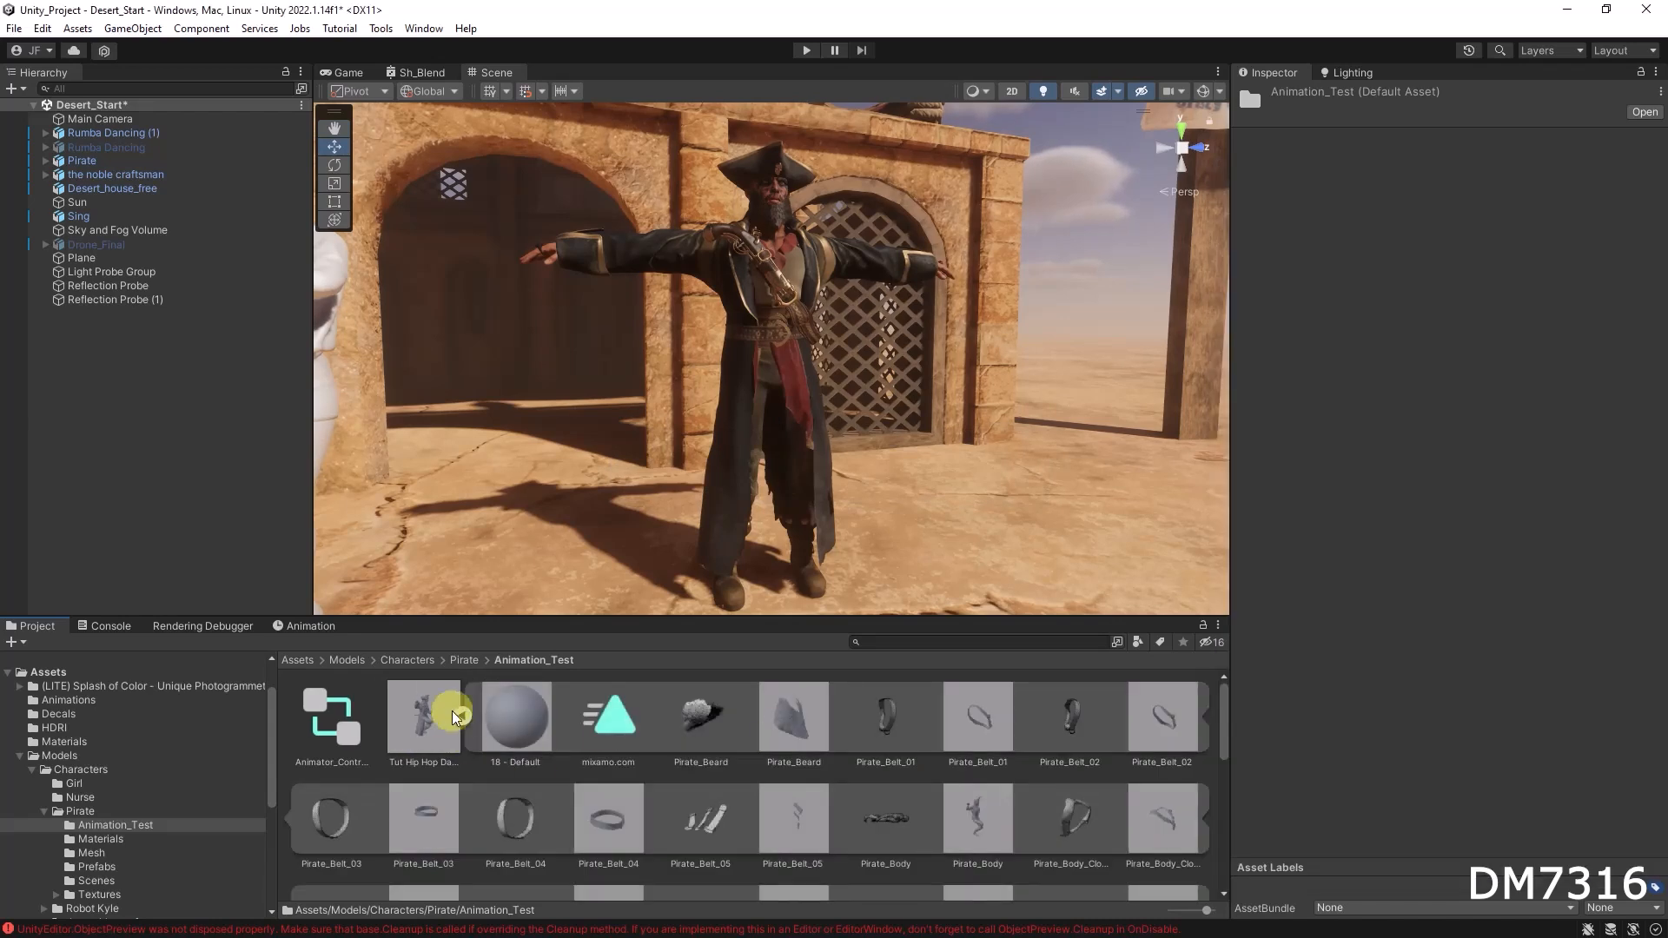
left_click(462, 717)
left_click_drag(418, 730, 904, 548)
scroll(1008, 531, "down", 3)
scroll(1069, 520, "down", 2)
middle_click_drag(1013, 514, 805, 494)
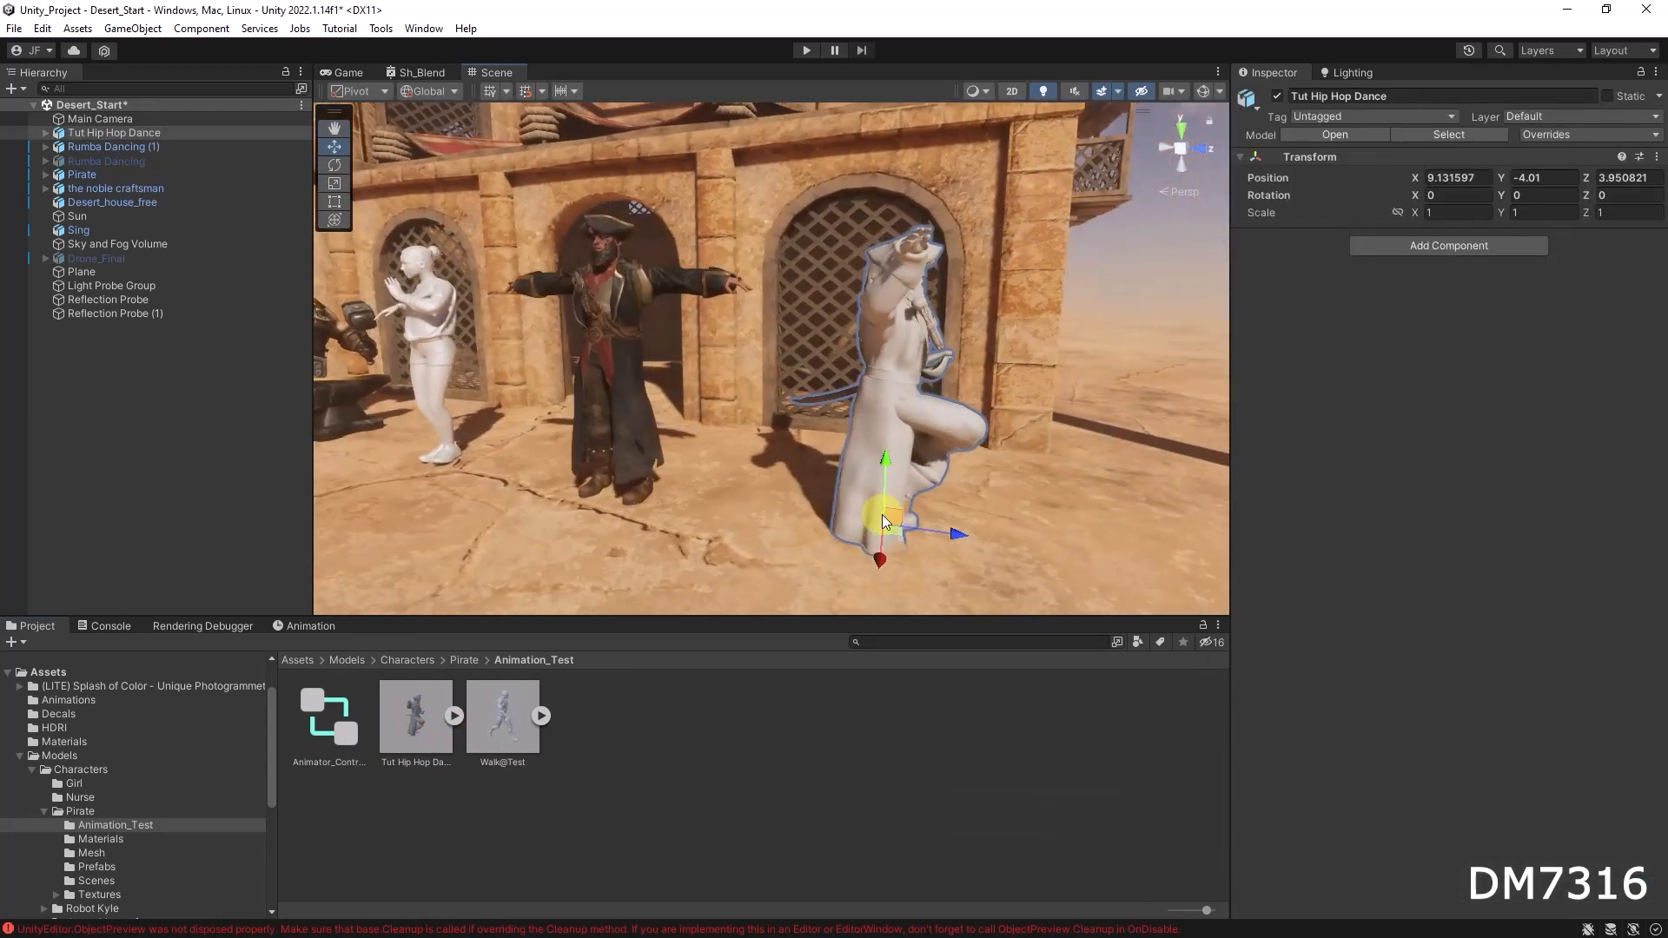
left_click_drag(935, 560, 716, 549)
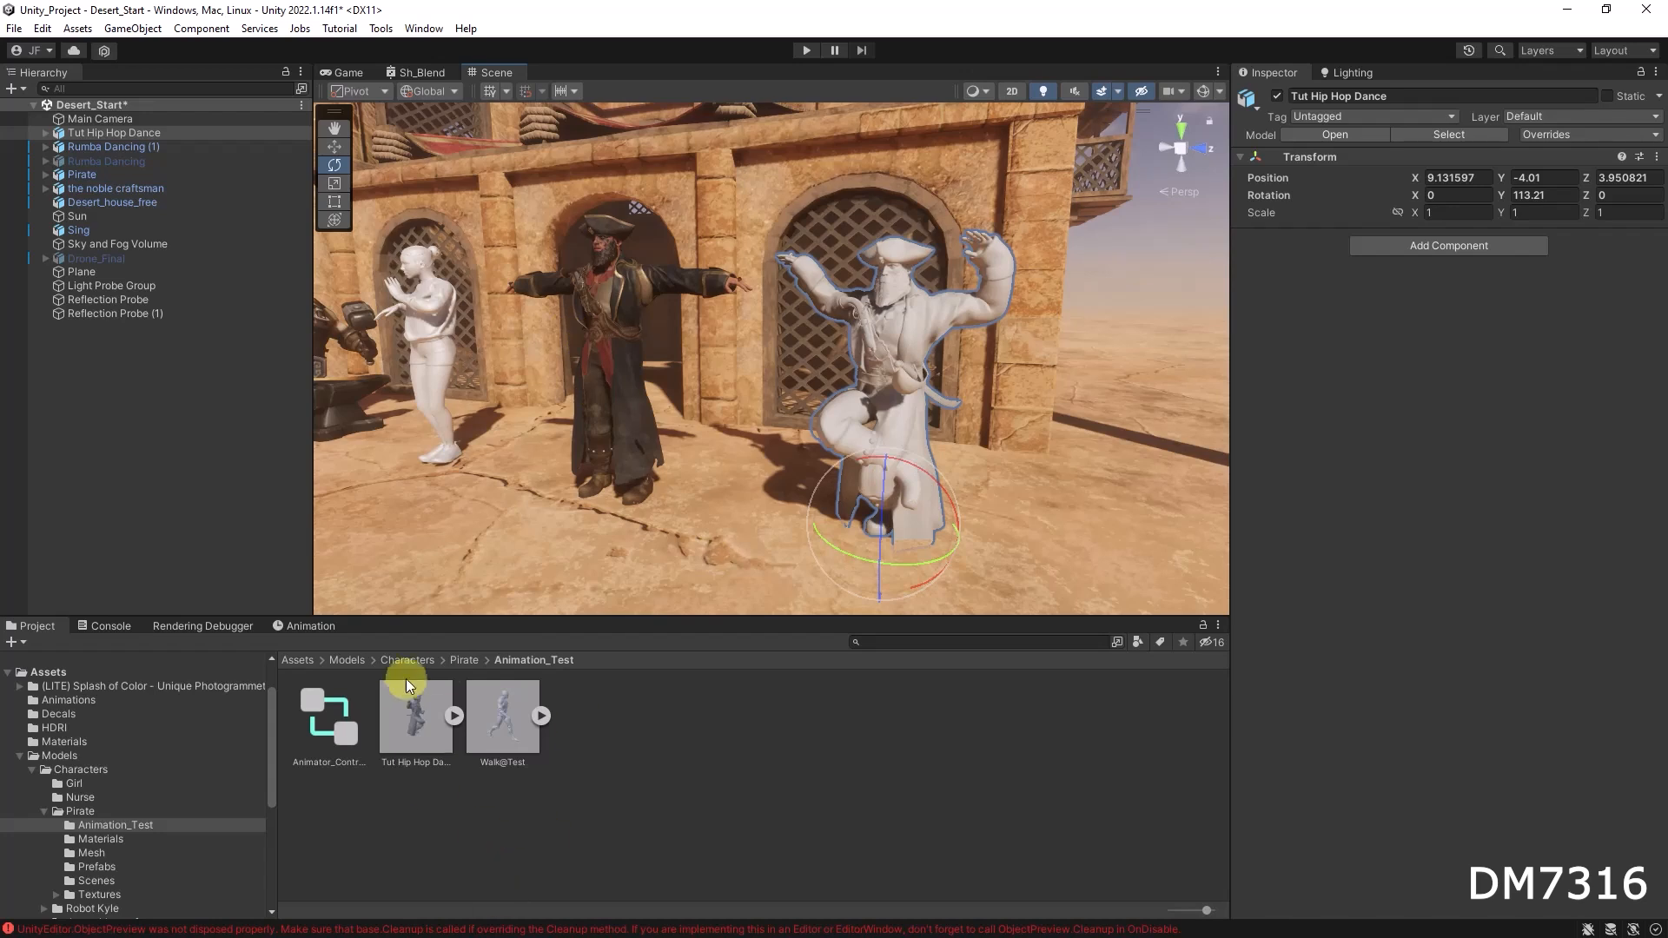
Step: Apply the Pirate_Body_01 material from the Pirate's Materials folder to the dancing model's body
left_click(479, 662)
left_click(467, 661)
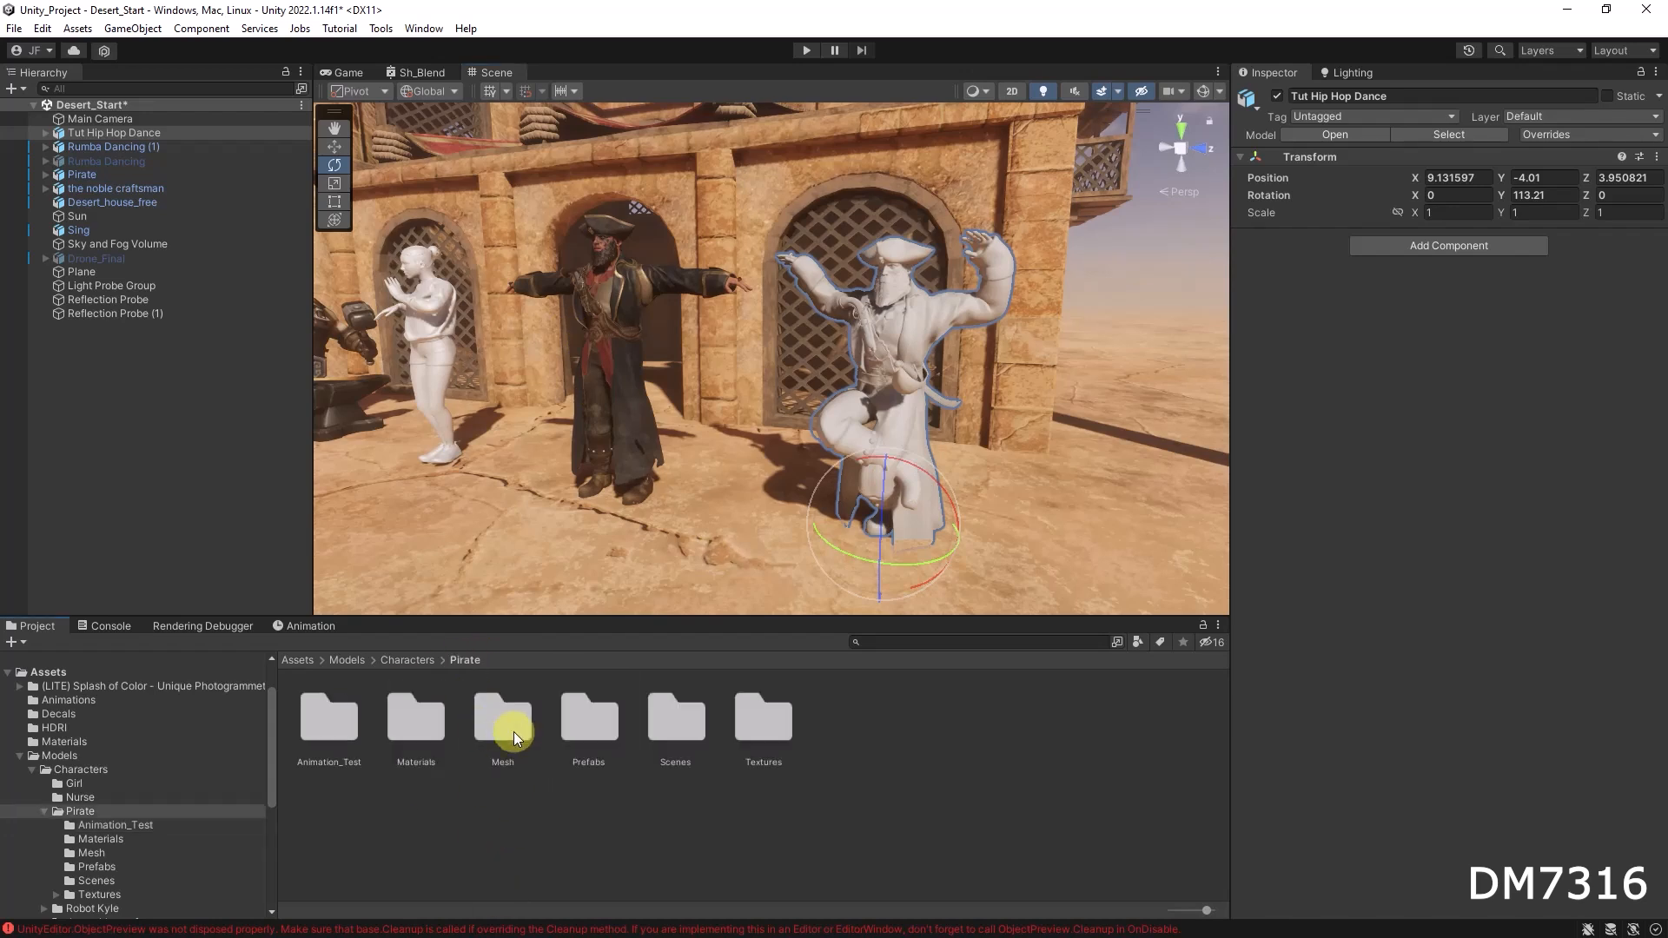
double_click(429, 723)
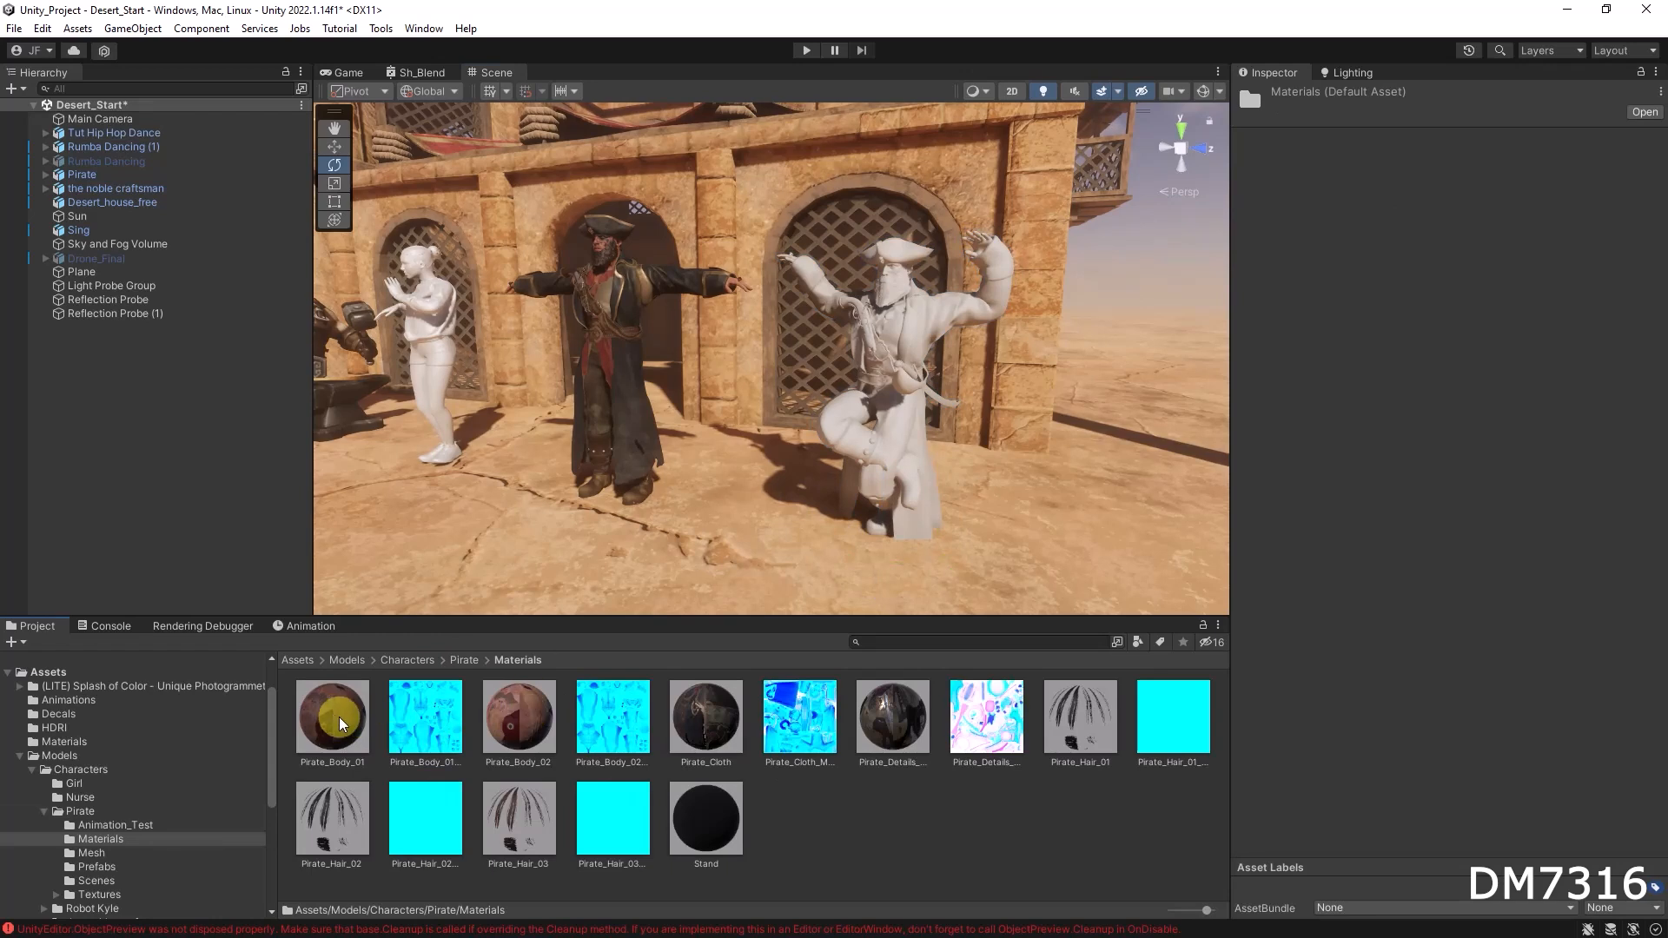
left_click_drag(340, 723, 892, 323)
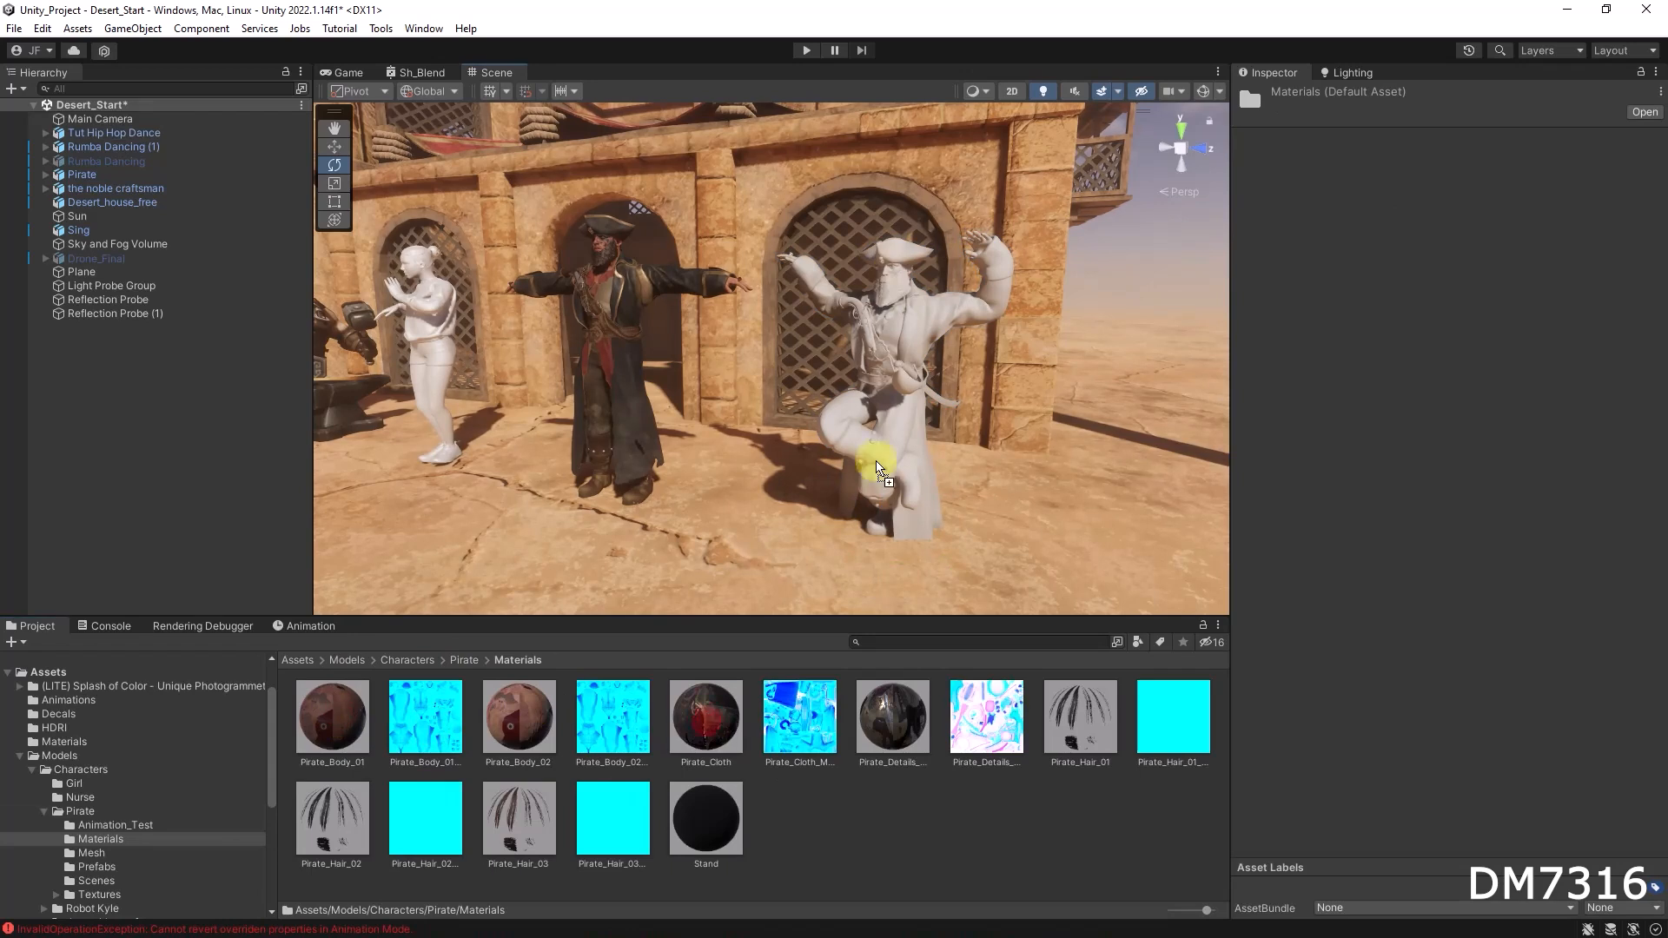
Step: Assign the Pirate_Cloth material to the dancing model's upper cloak
right_click_drag(895, 467, 1121, 496, "alt")
middle_click_drag(903, 474, 836, 452)
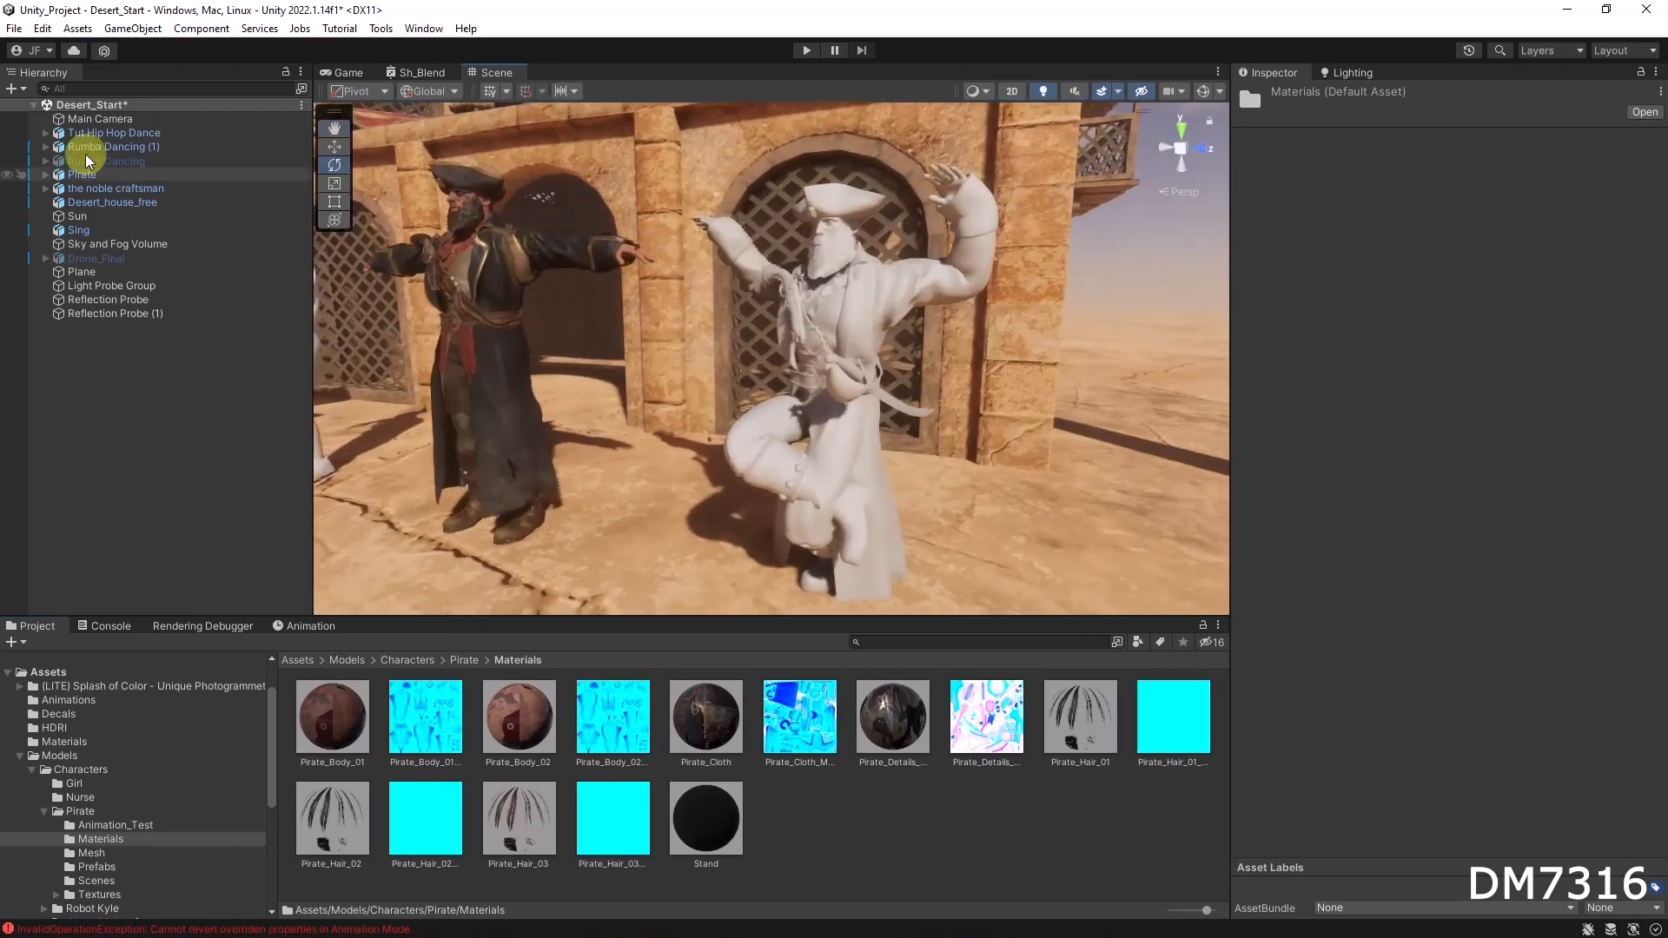
left_click(893, 318)
left_click(884, 311)
left_click_drag(707, 721, 1342, 832)
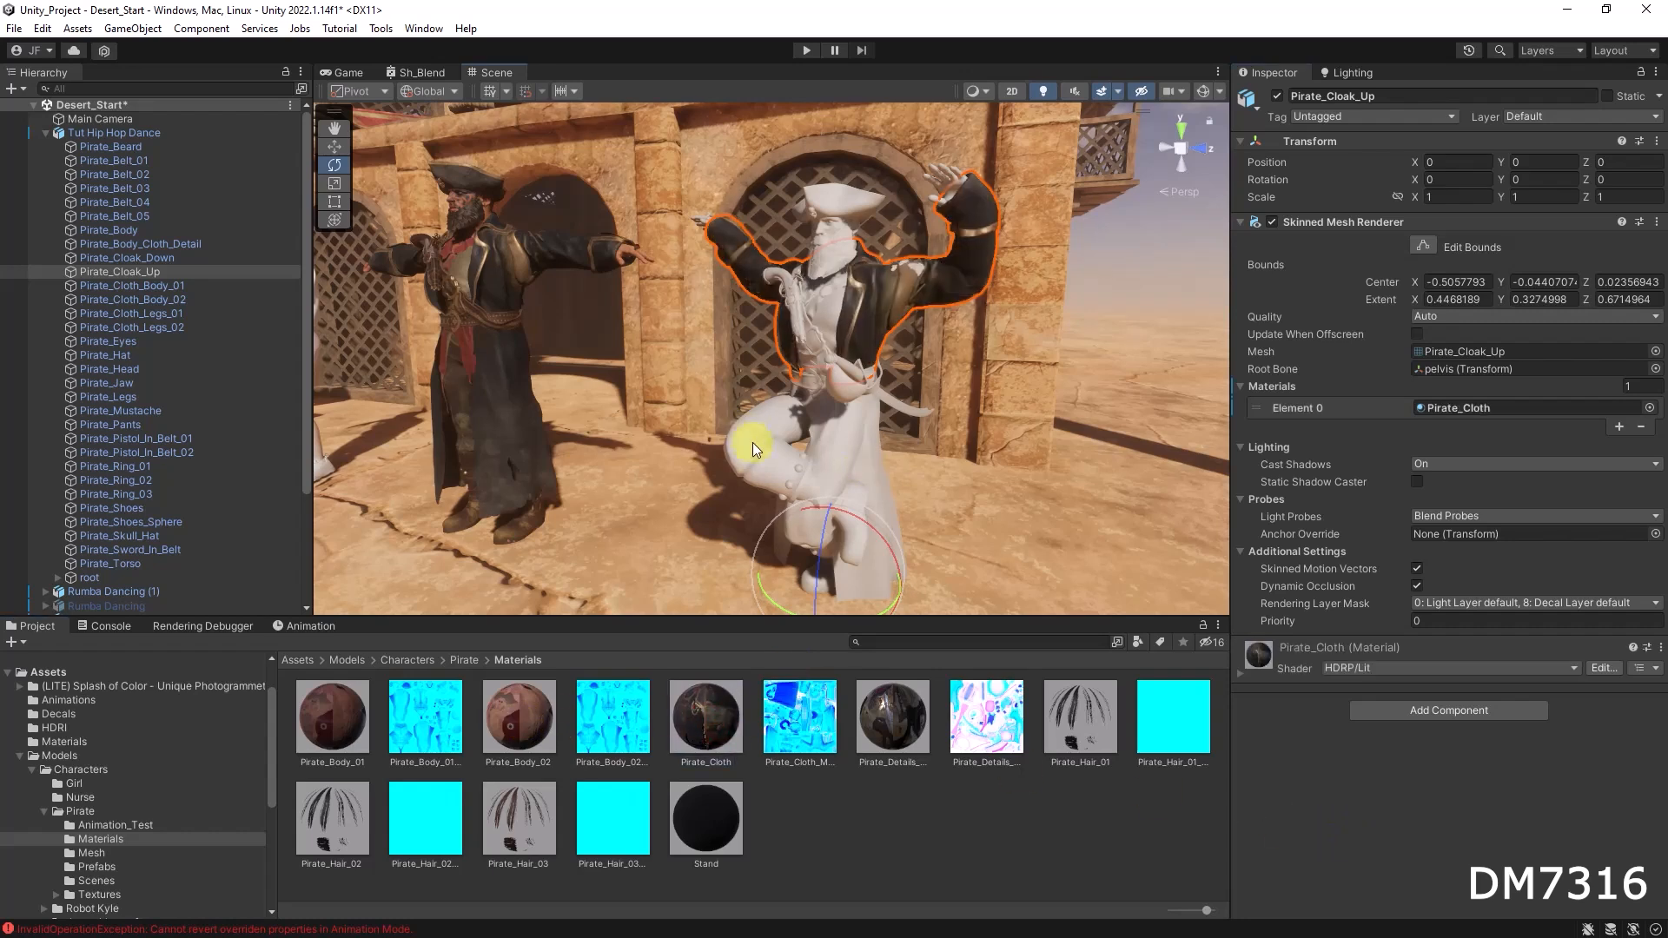
Step: Assign the Pirate_Cloth material to the dancing model's lower cloak as well
left_click(873, 469)
left_click(869, 485)
left_click(871, 480)
left_click(868, 476)
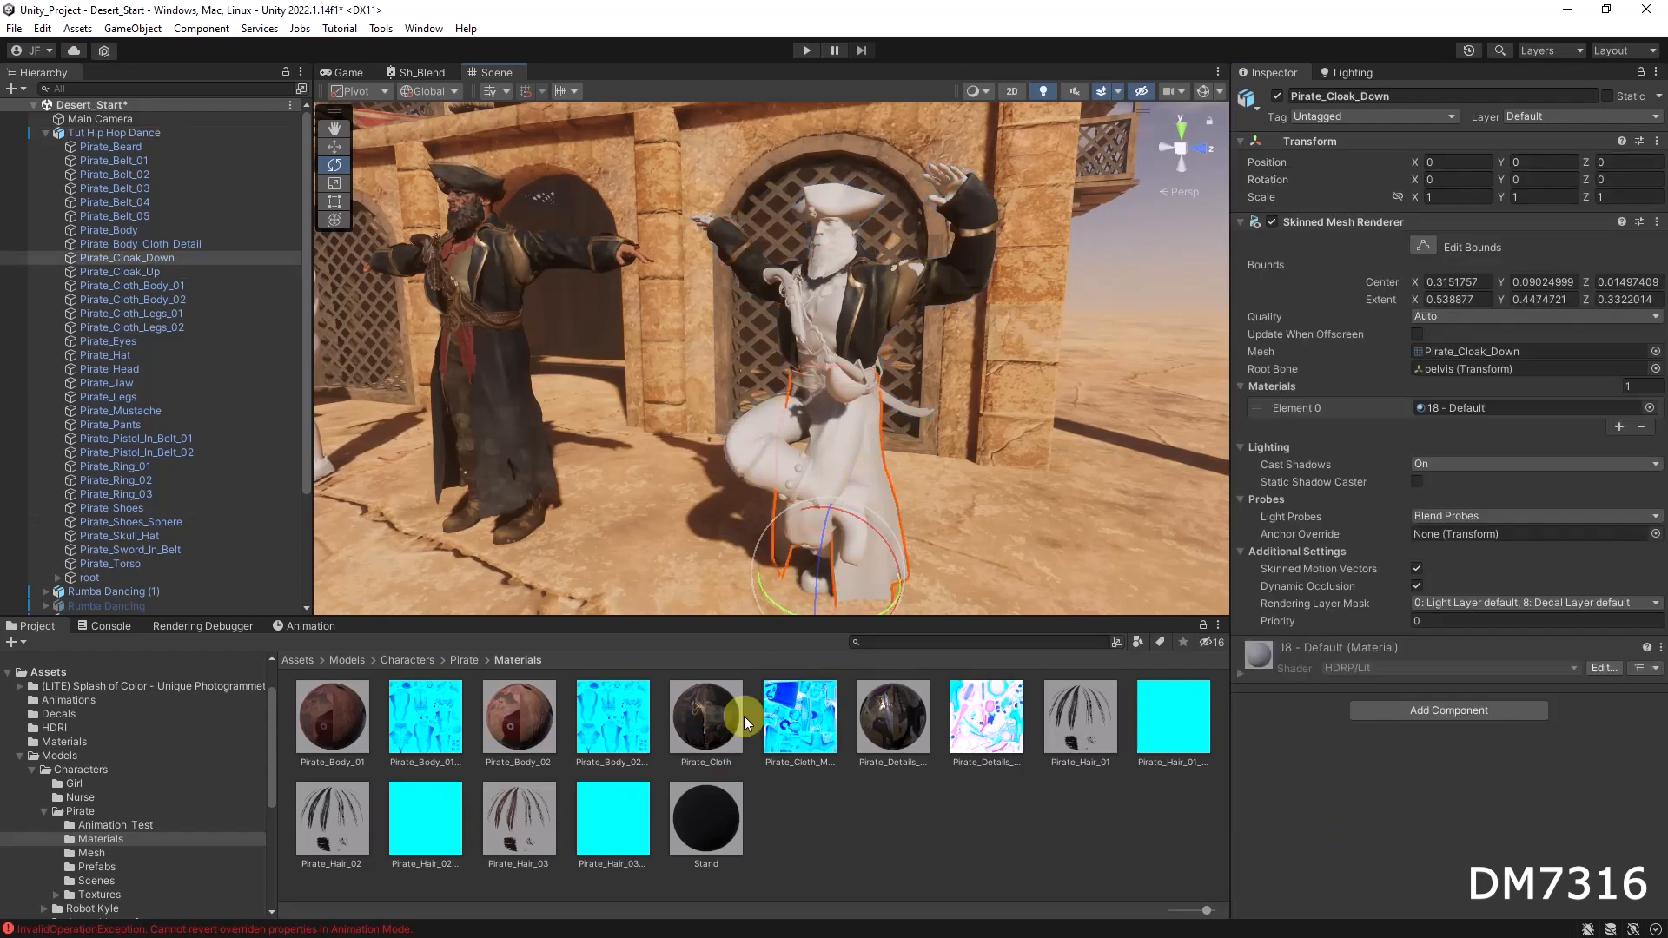
left_click_drag(1352, 820, 1347, 817)
left_click_drag(927, 525, 944, 481, "alt")
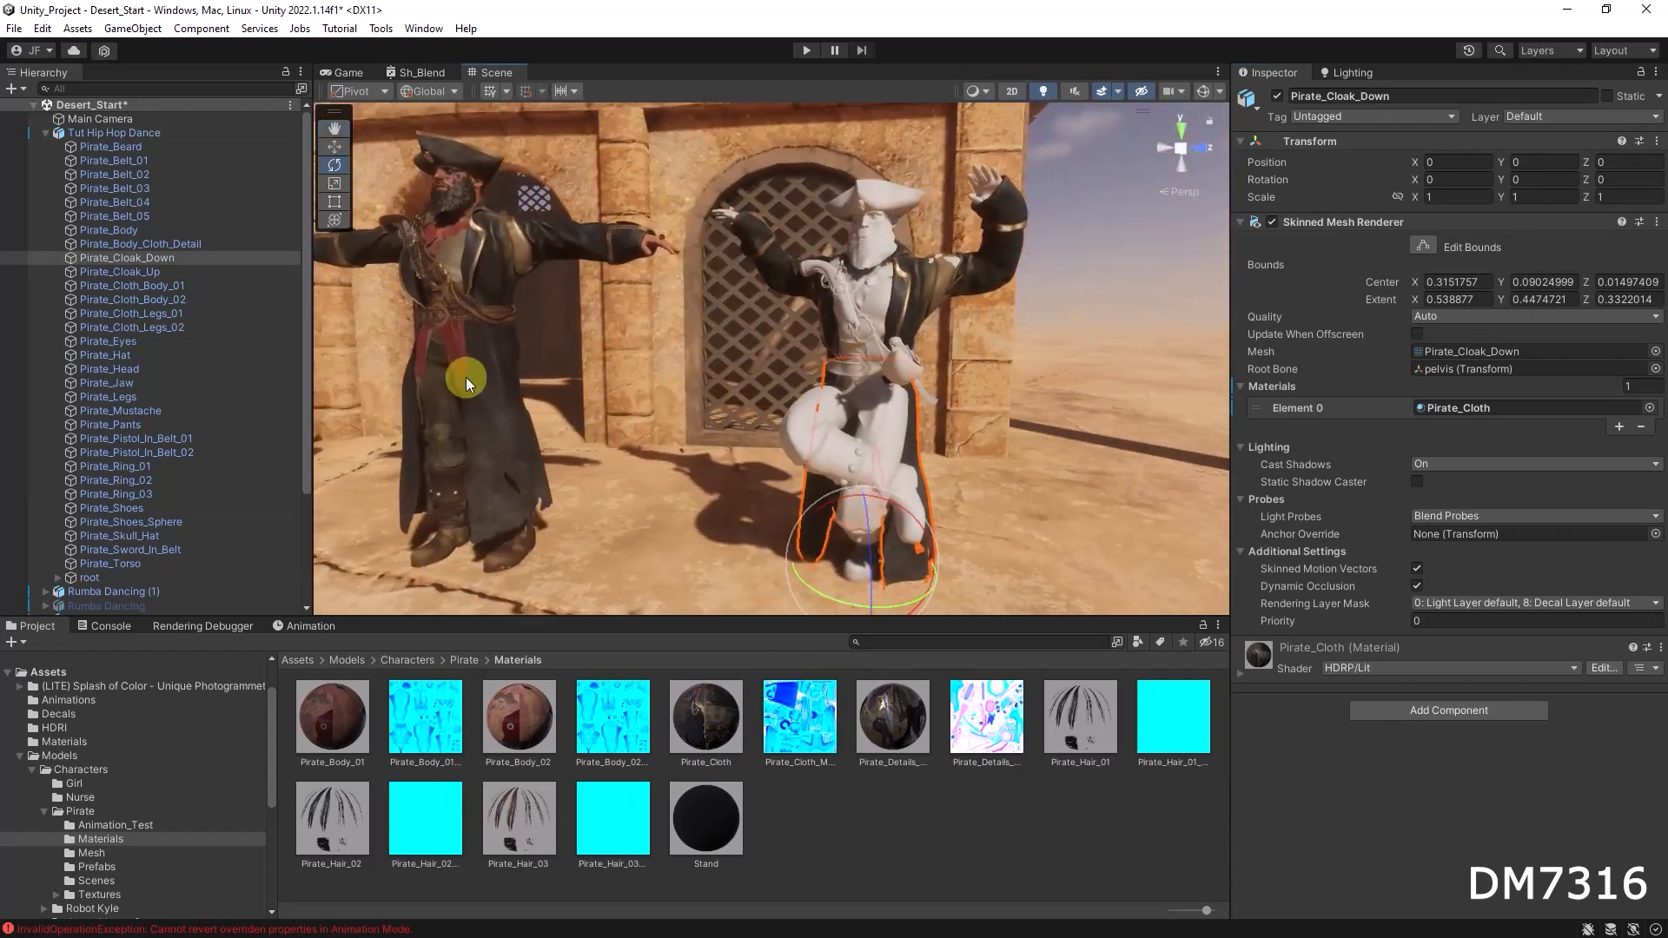
Step: Assign the Tut Hip Hop Dance animation clip to the dancing model, adding a Tut Hip Hop Dance Animator controller
left_click(42, 134)
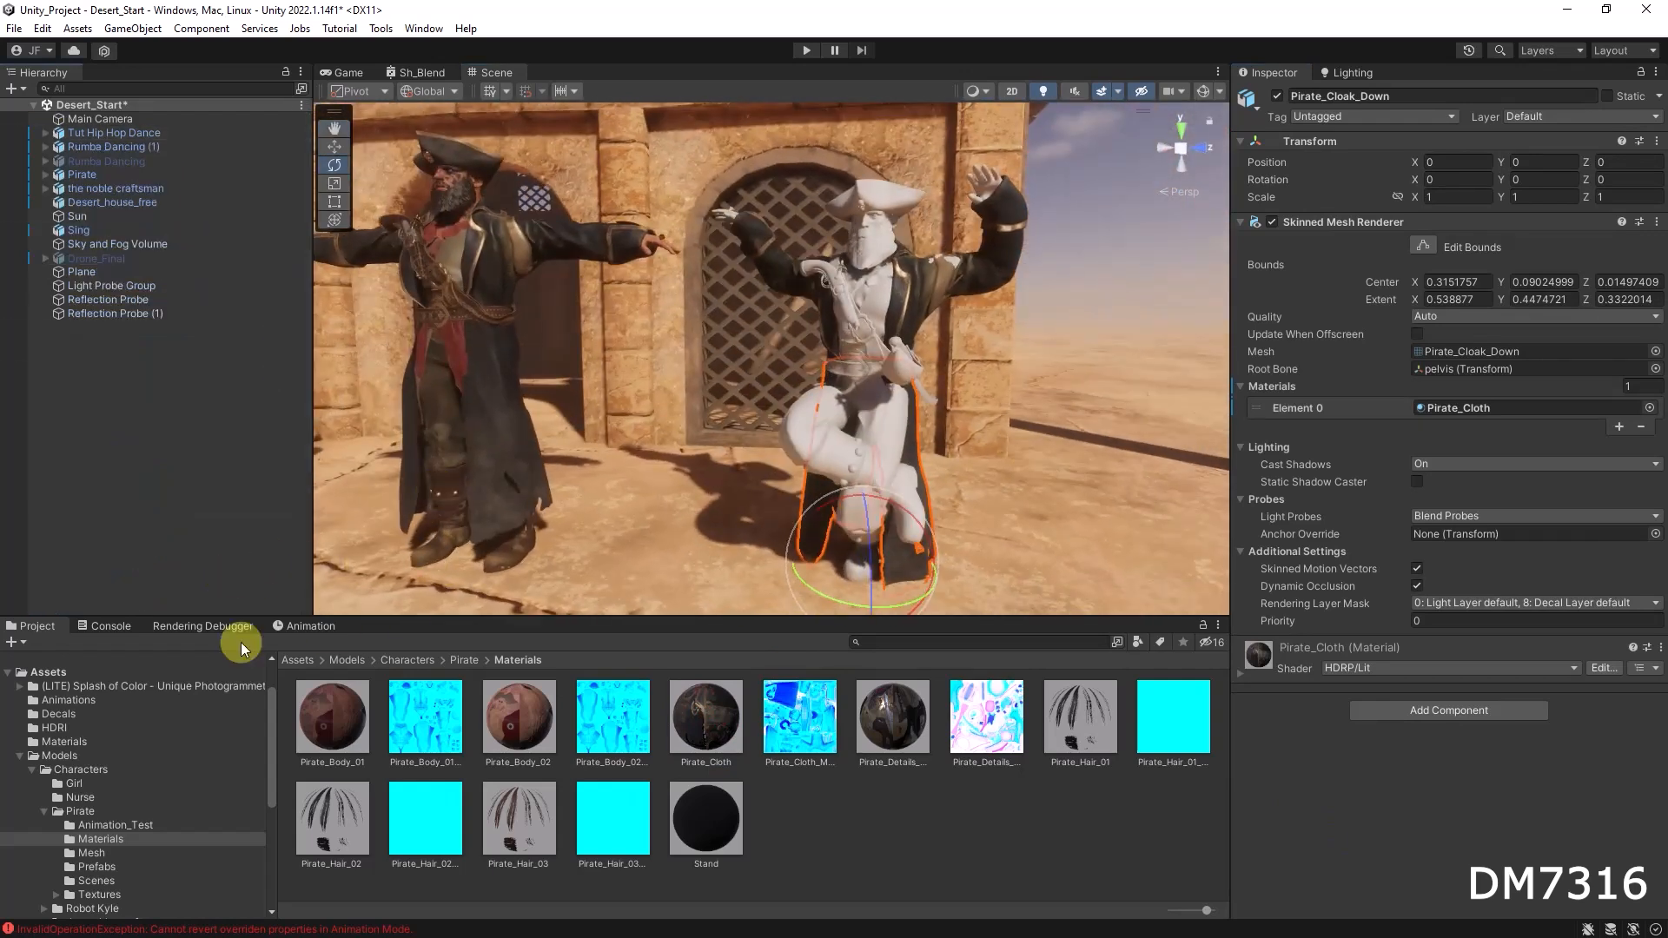
left_click(308, 627)
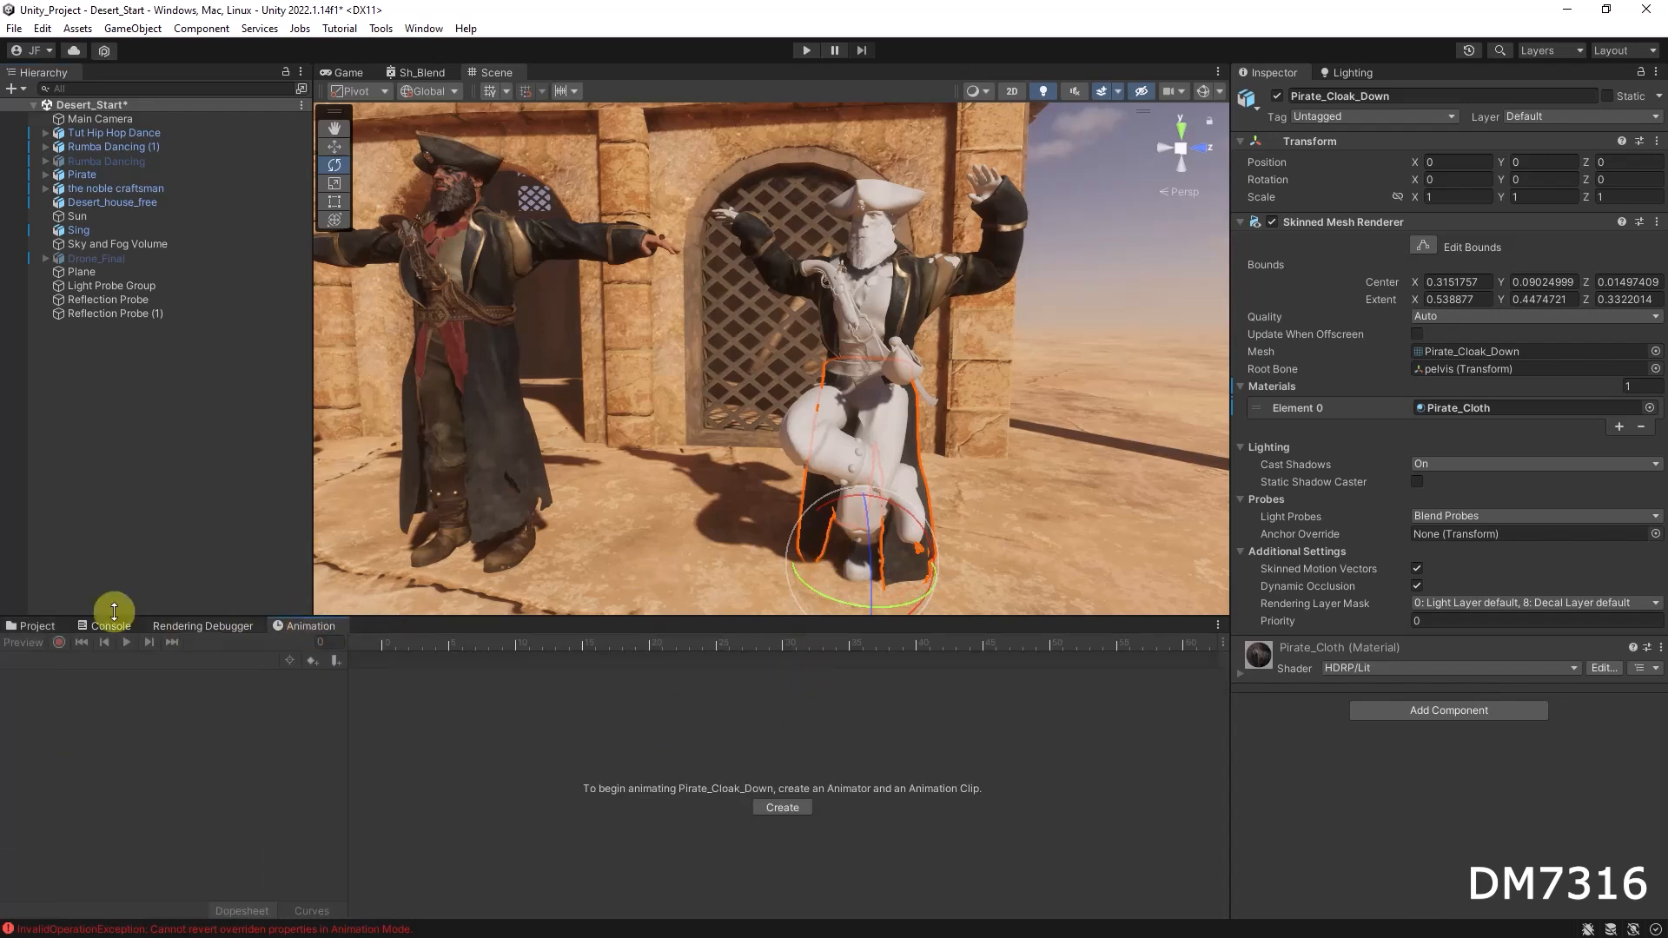
left_click(35, 627)
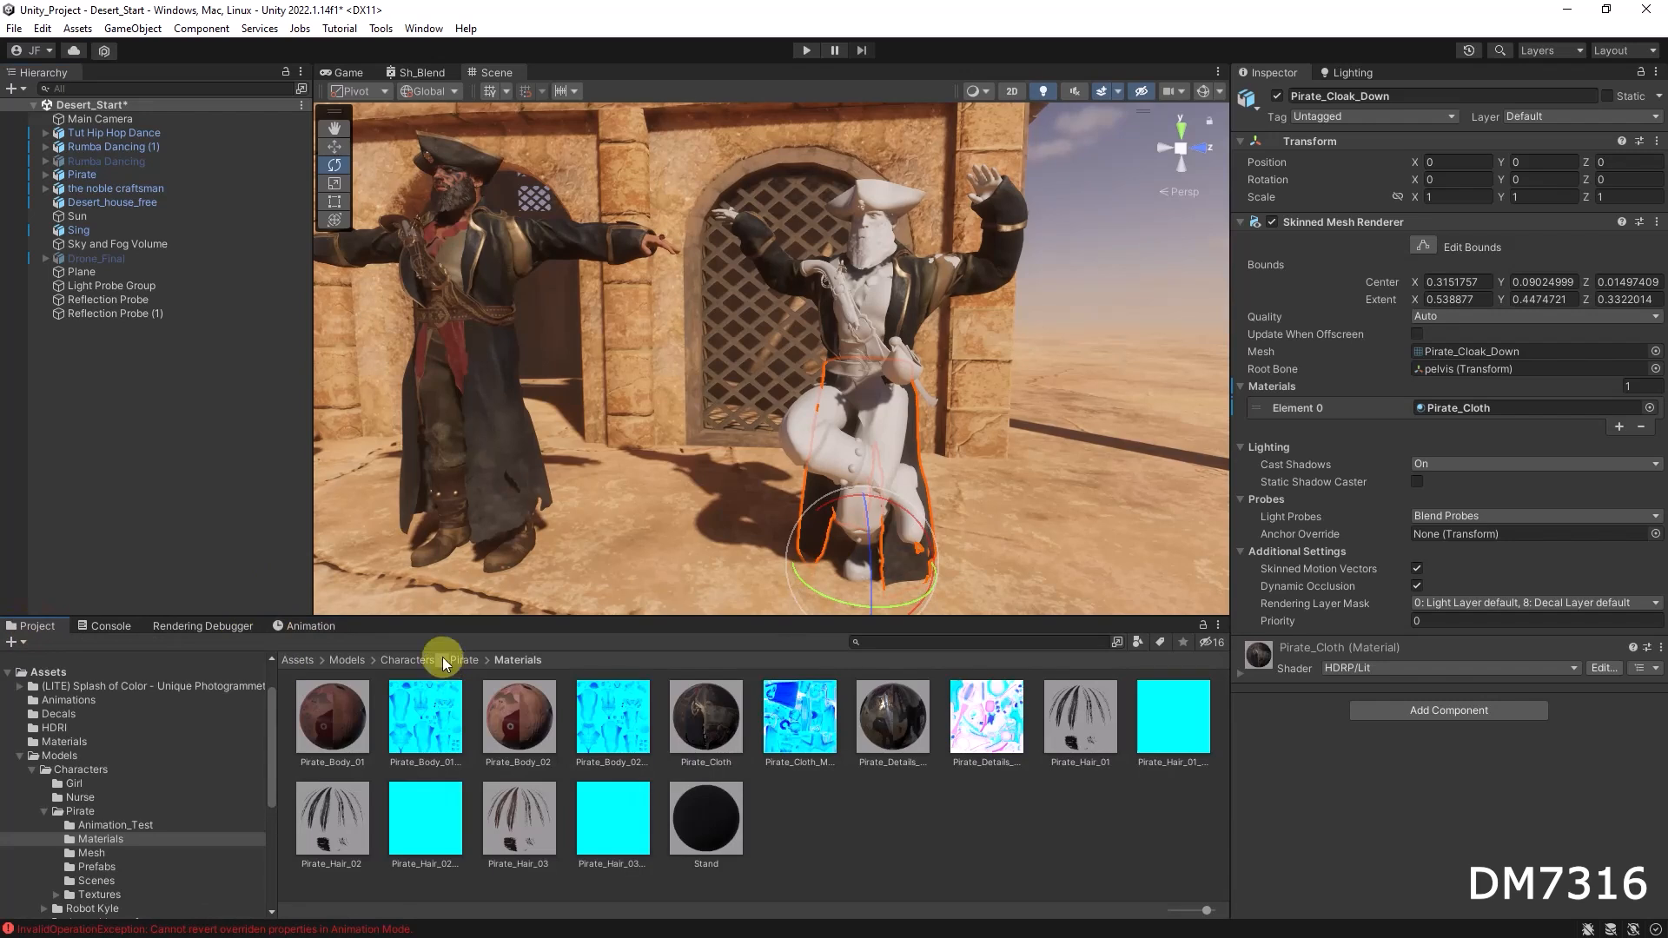
left_click(465, 661)
double_click(341, 718)
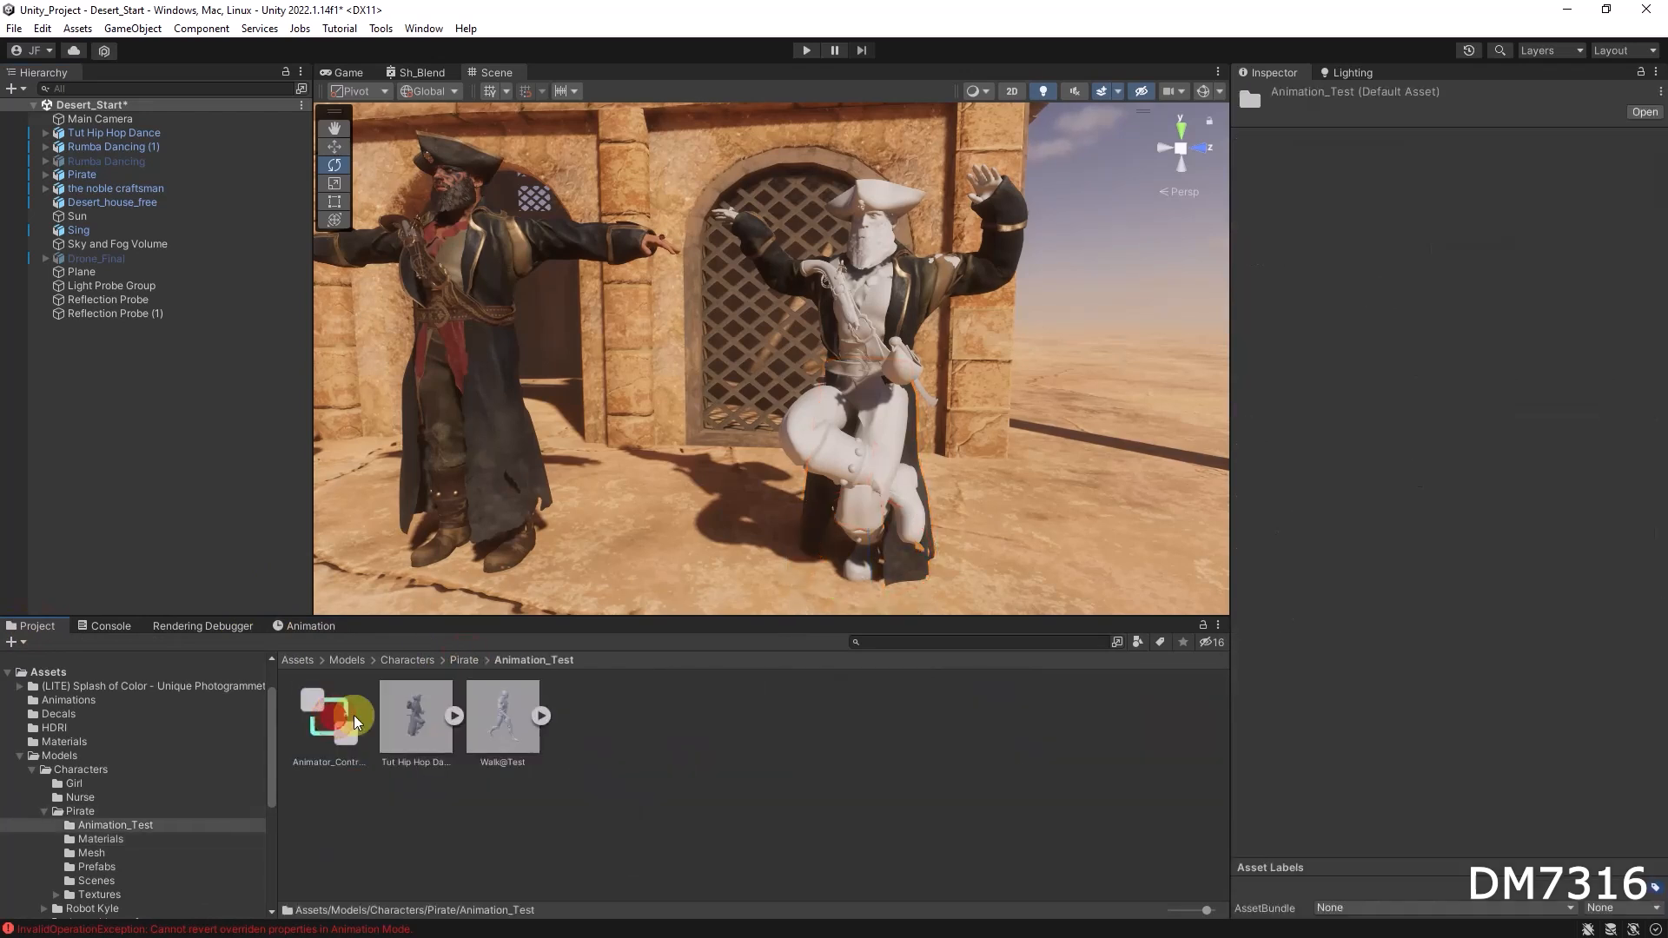
left_click(454, 717)
scroll(651, 727, "down", 2)
scroll(630, 745, "up", 2)
left_click_drag(237, 373, 117, 139)
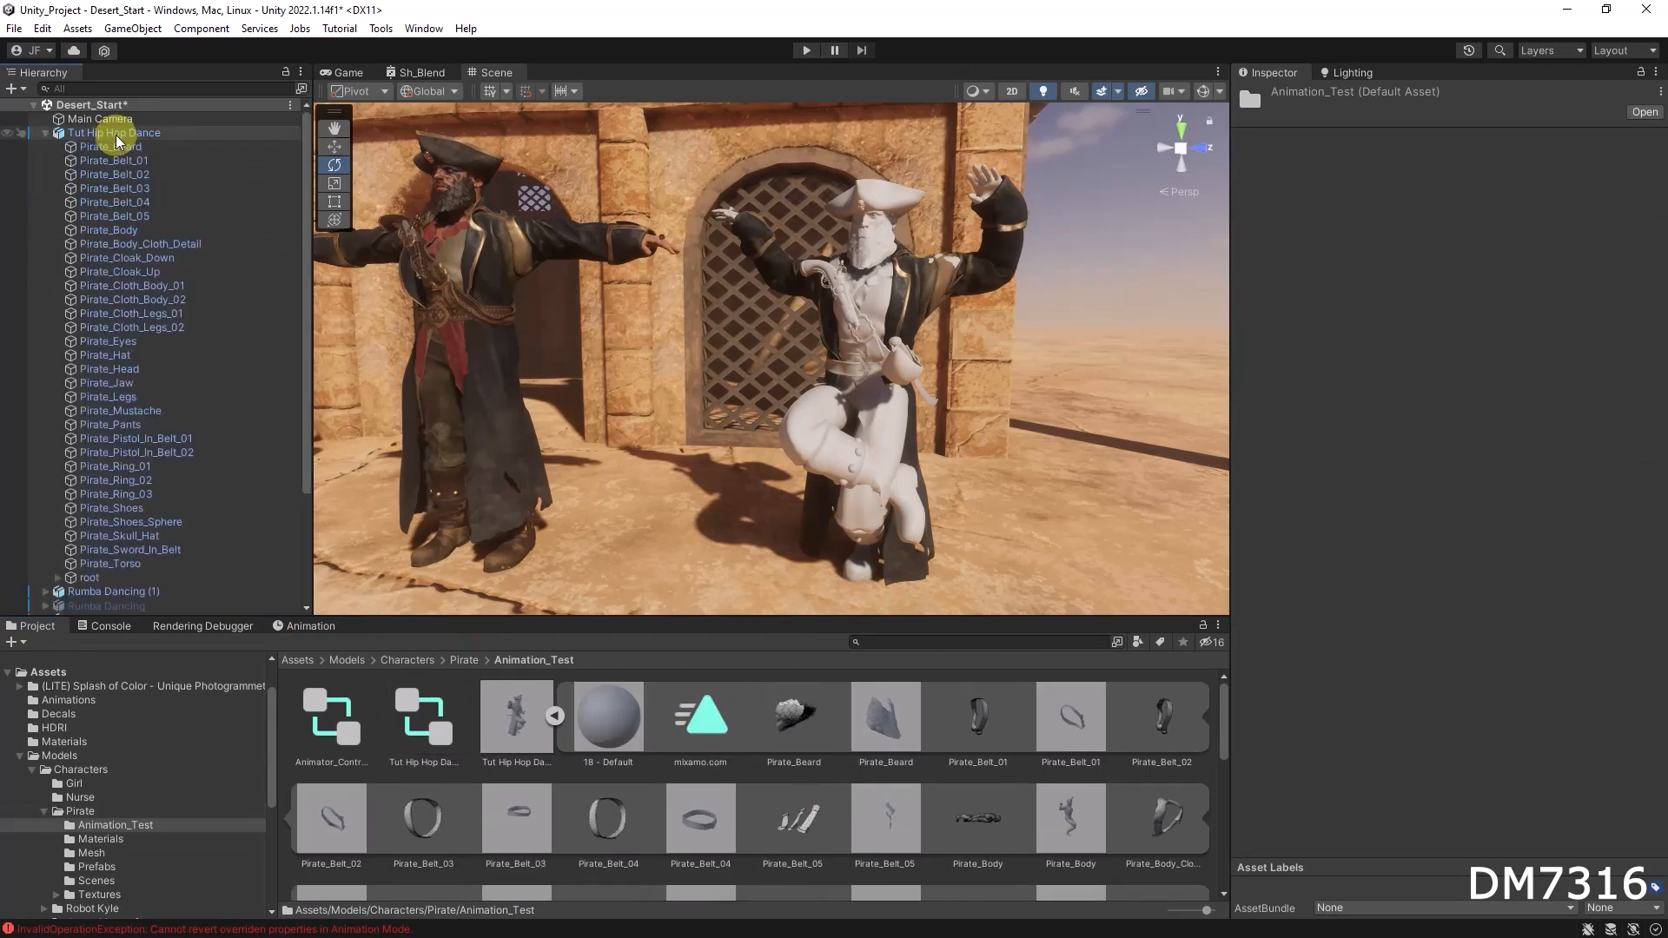
left_click(117, 136)
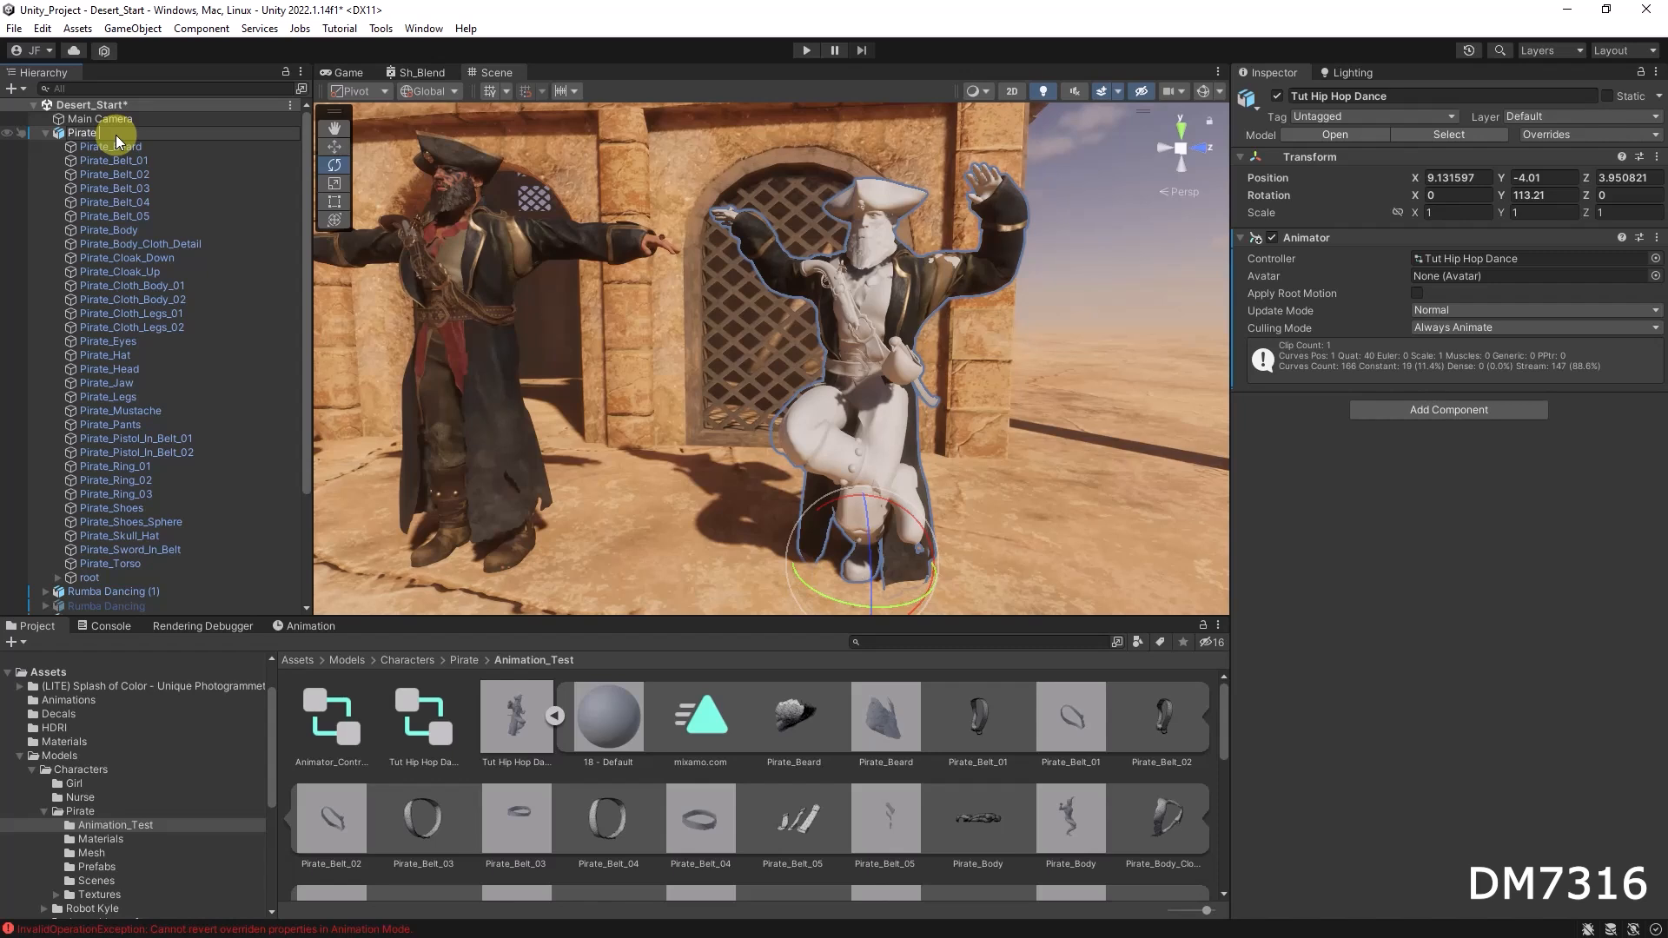
Step: Rename the dancing model to Pirate 2 and collapse its hierarchy entry
type("2")
key("Return")
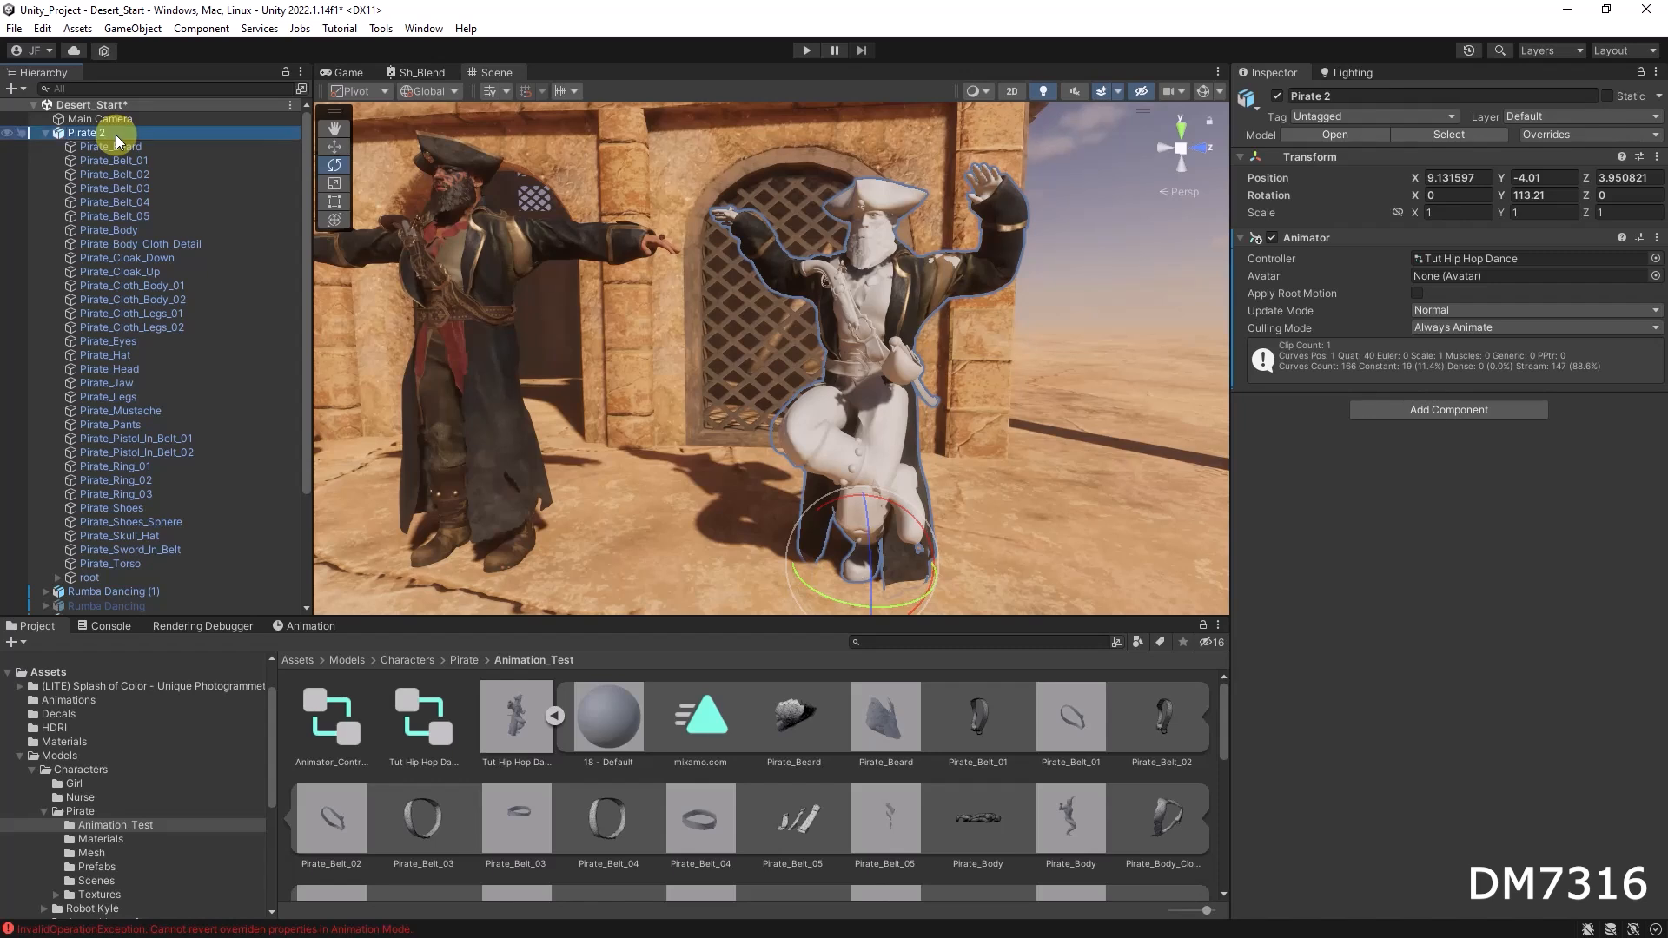
left_click(45, 133)
left_click(313, 626)
left_click_drag(409, 640, 973, 686)
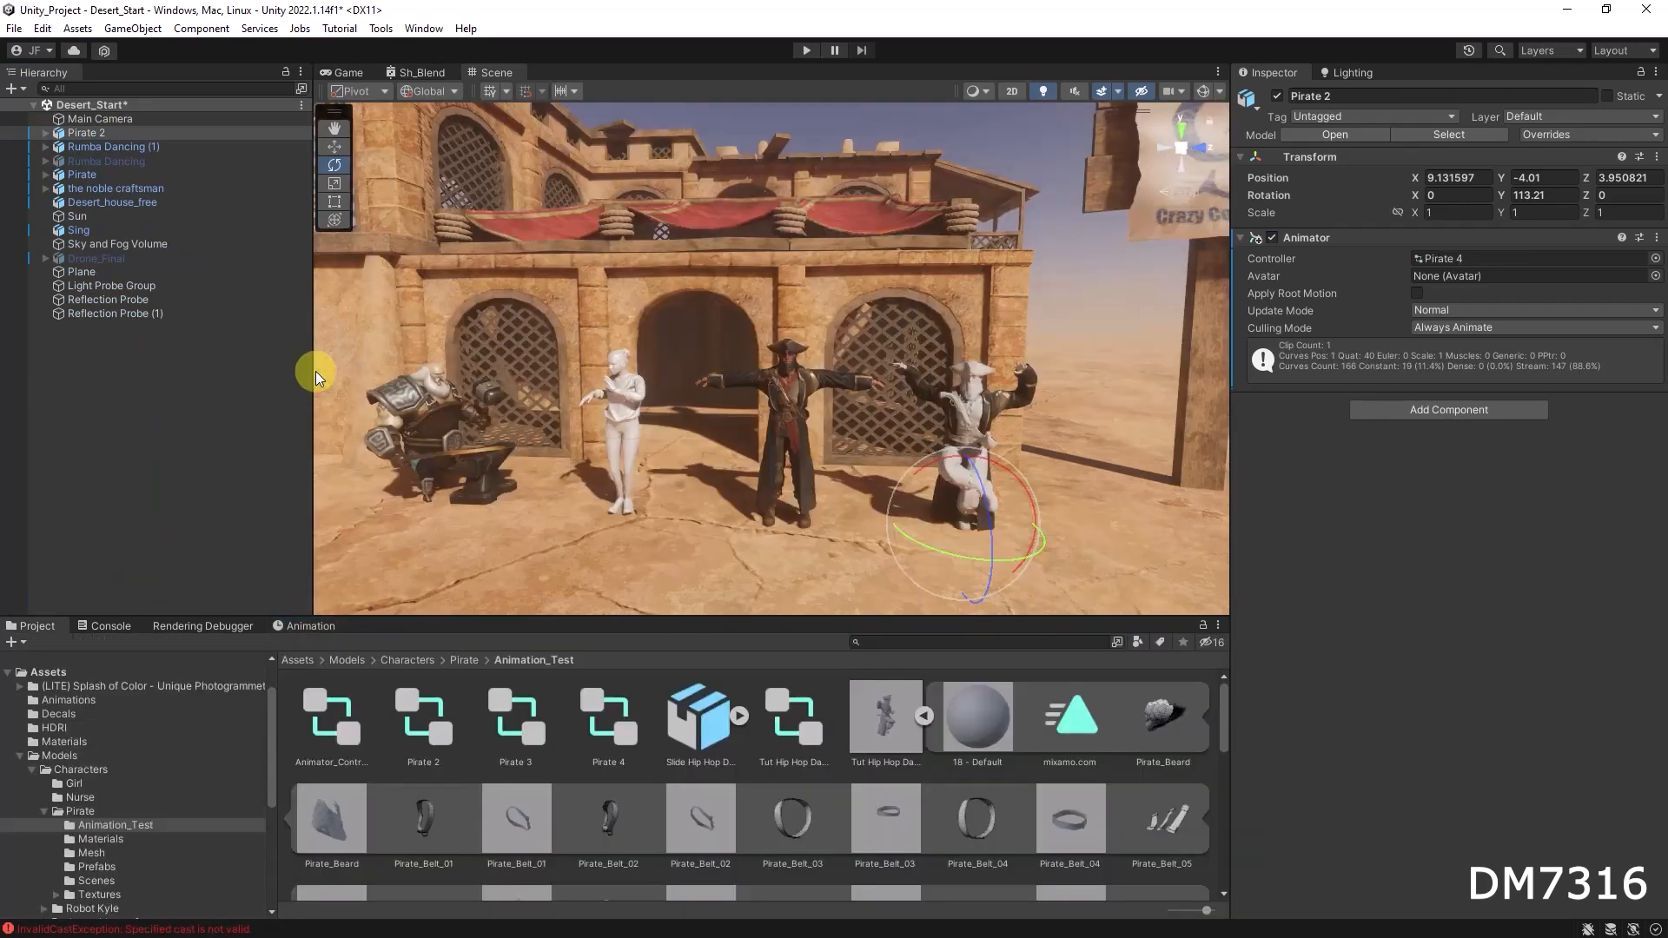
left_click(221, 429)
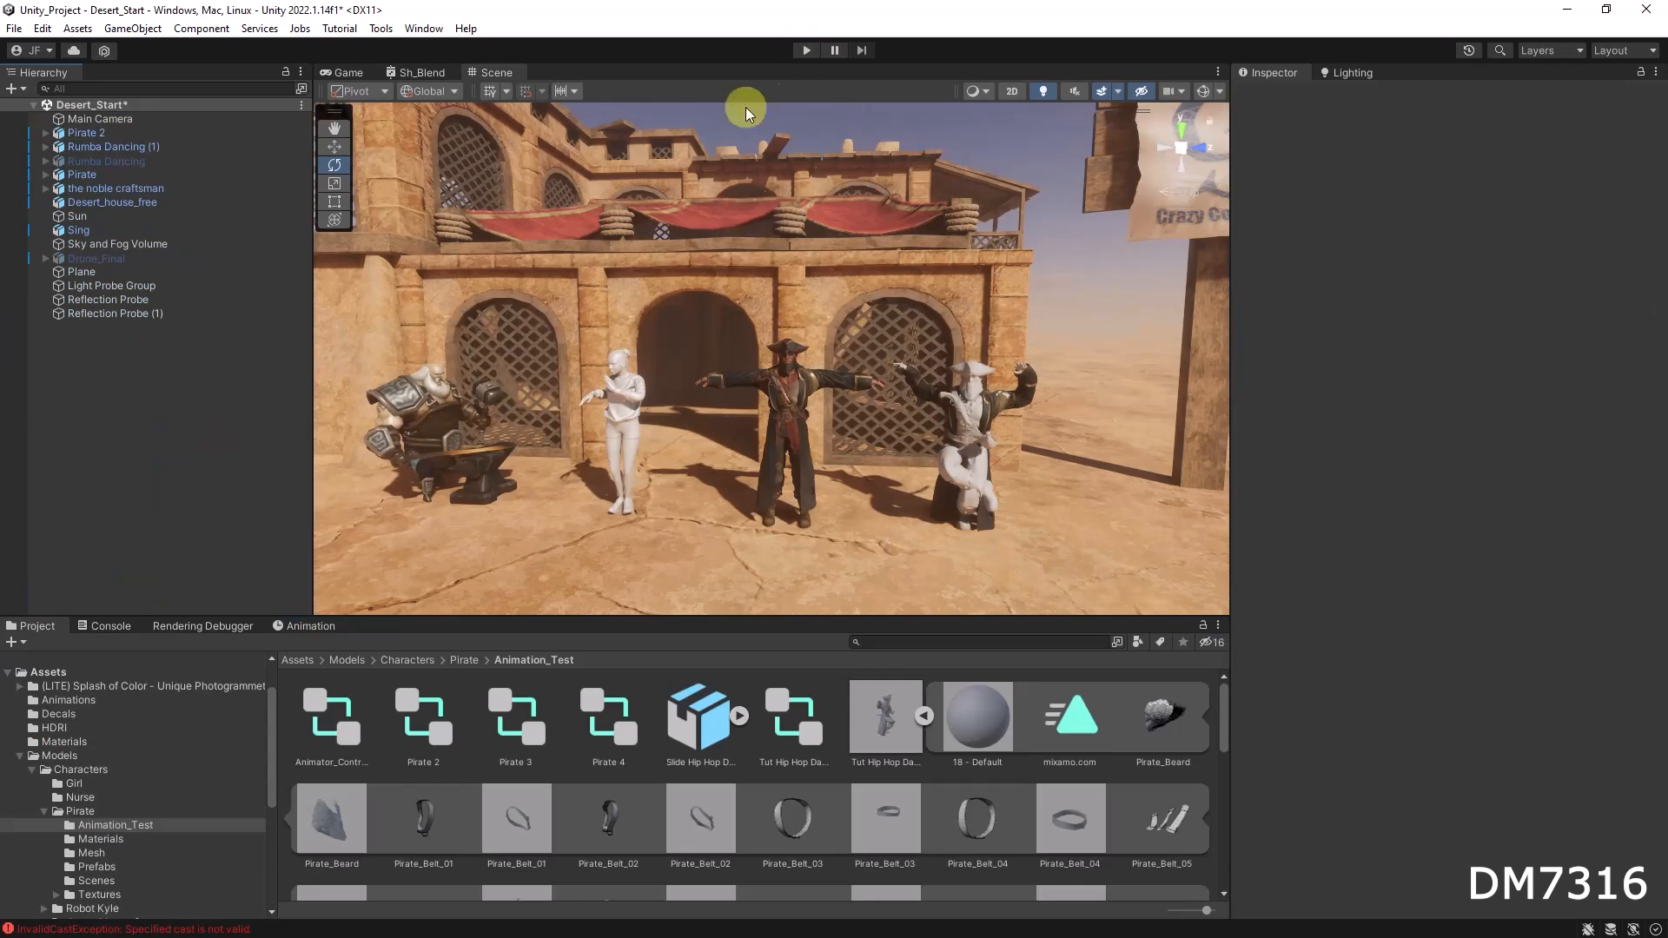
Step: Deactivate the T-posed Pirate model standing in the middle of the scene
left_click(768, 387)
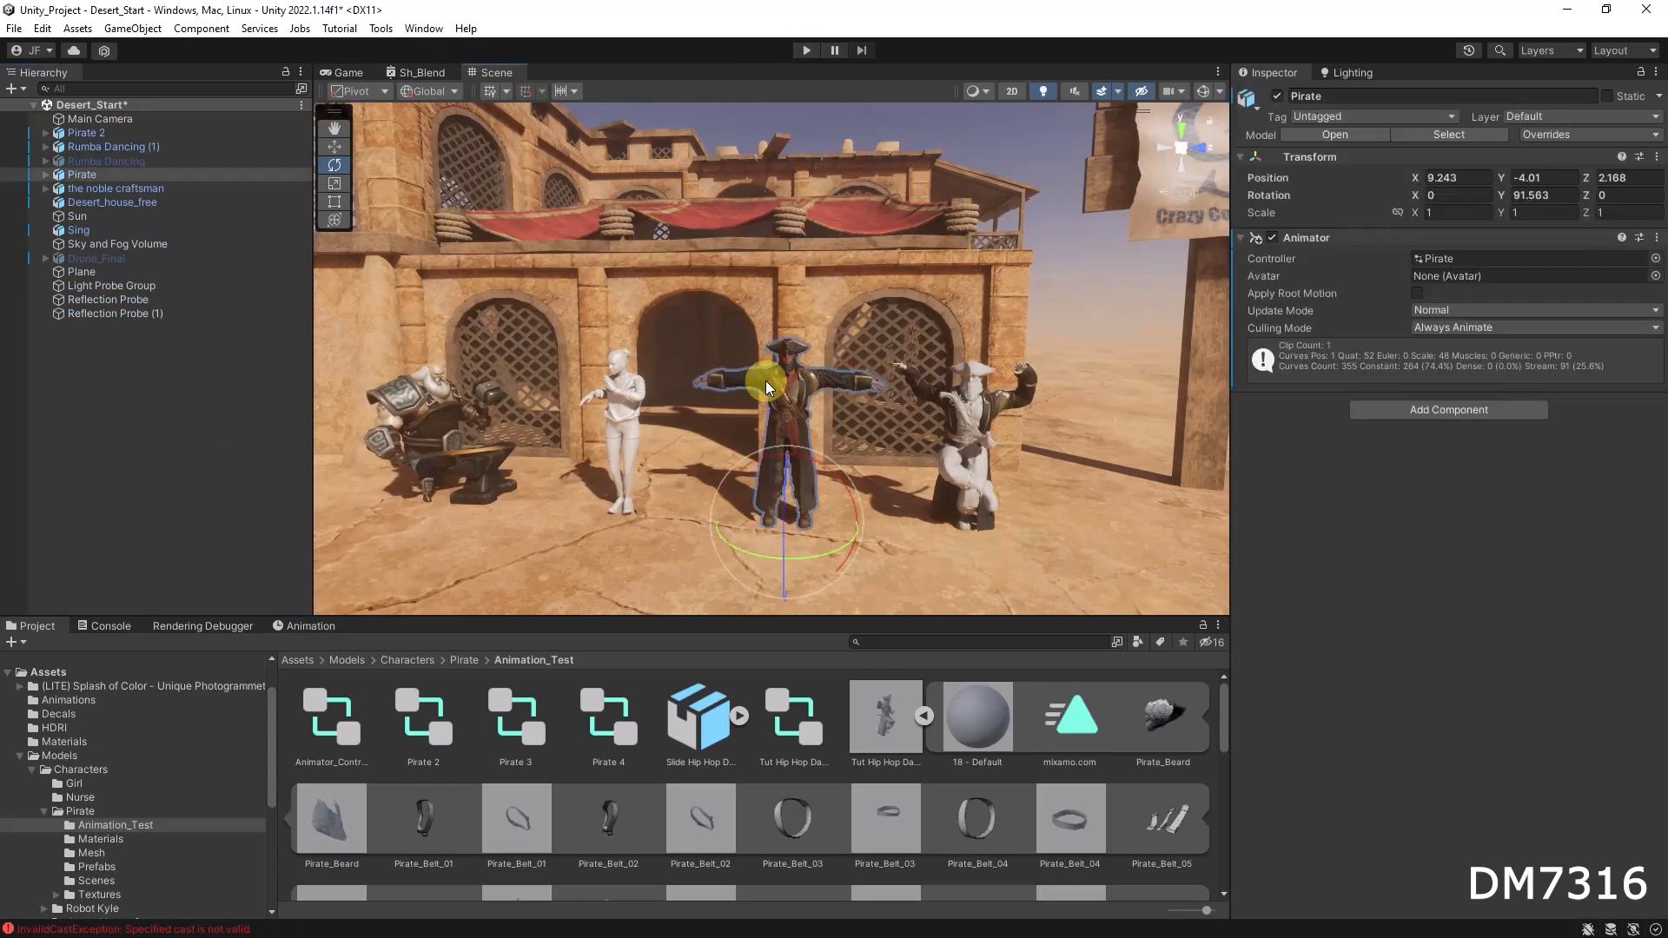
left_click(1278, 95)
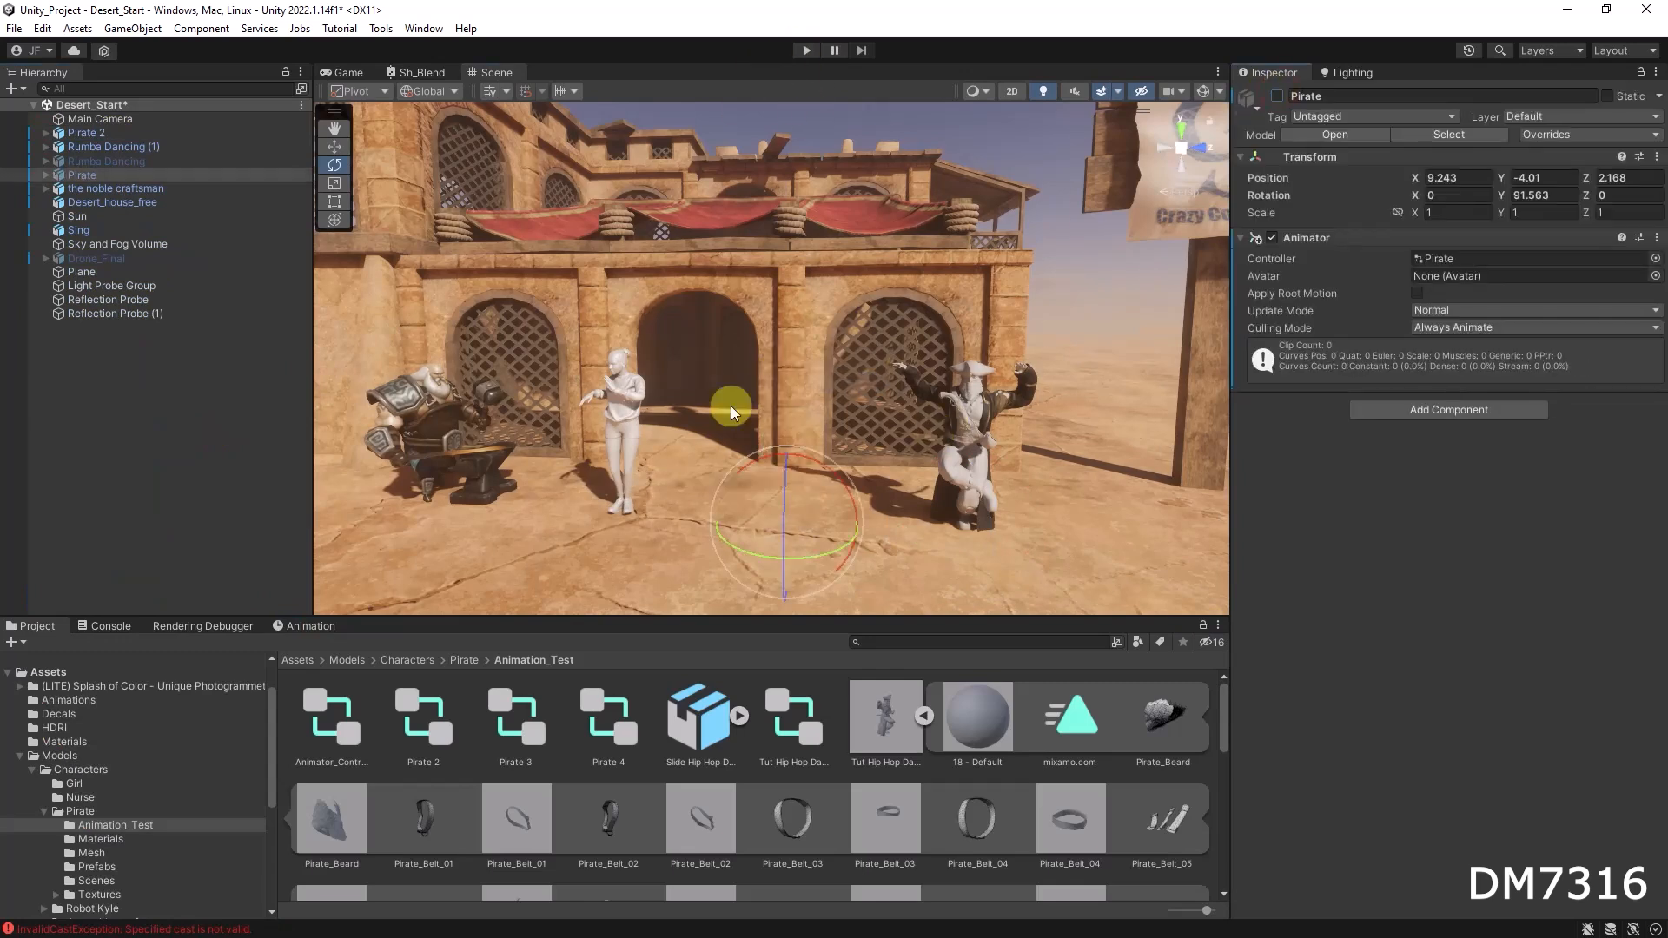
Step: Move Pirate 2 leftward toward the arch, to a Z position of about 3.036
left_click(627, 396)
key("w")
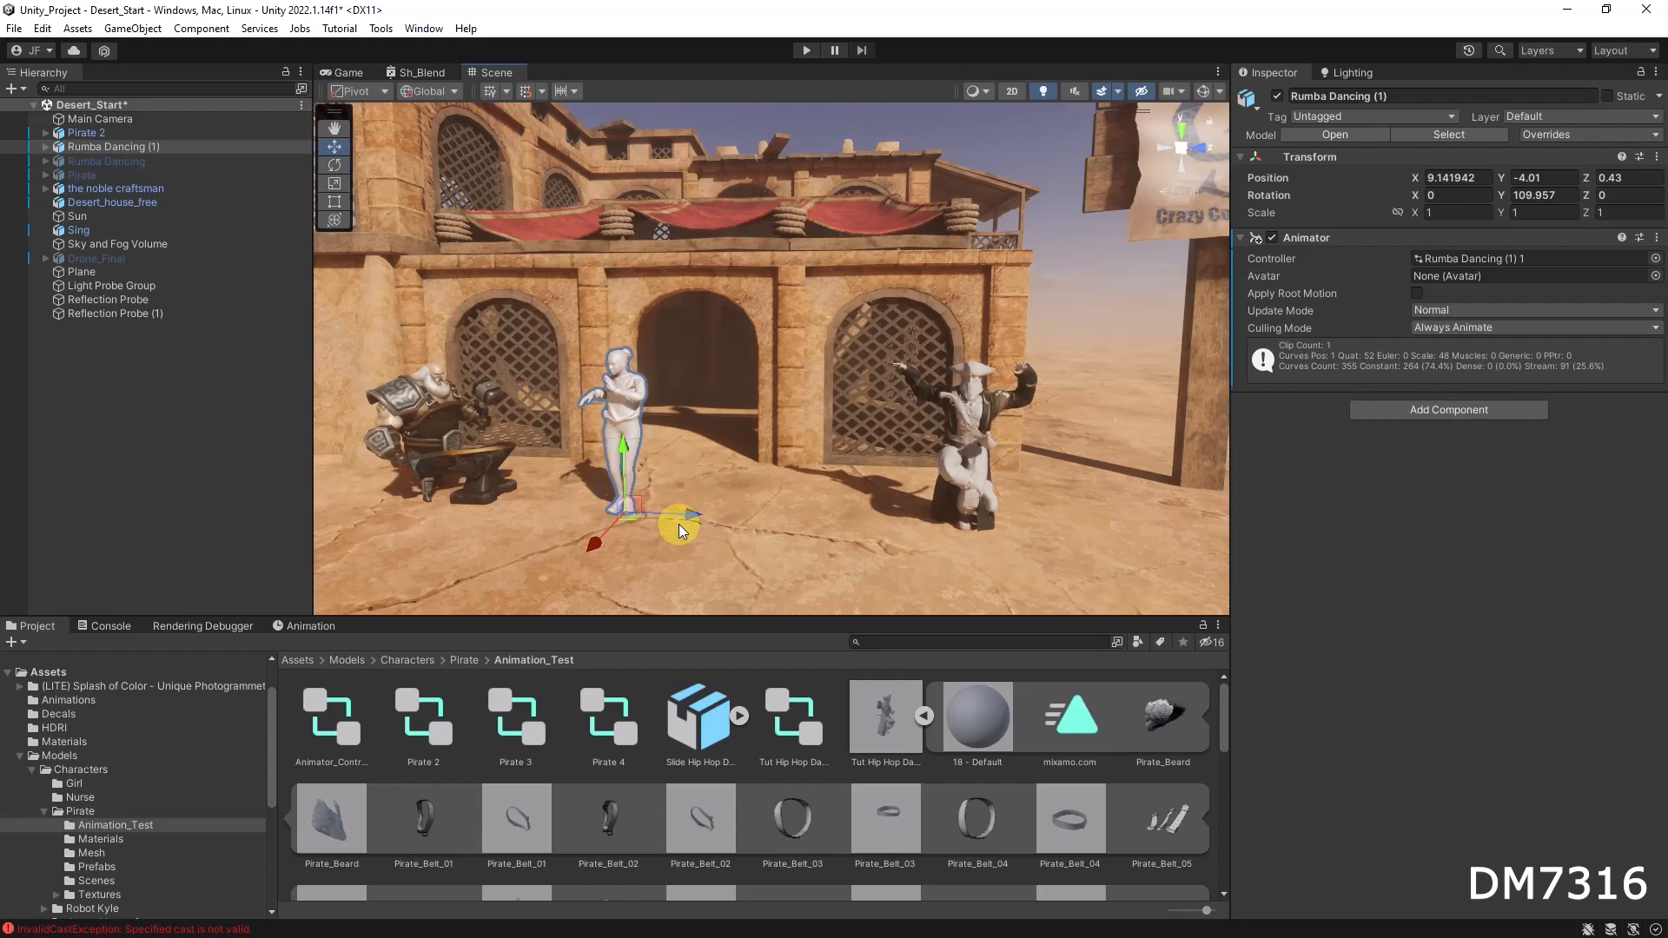
left_click(959, 418)
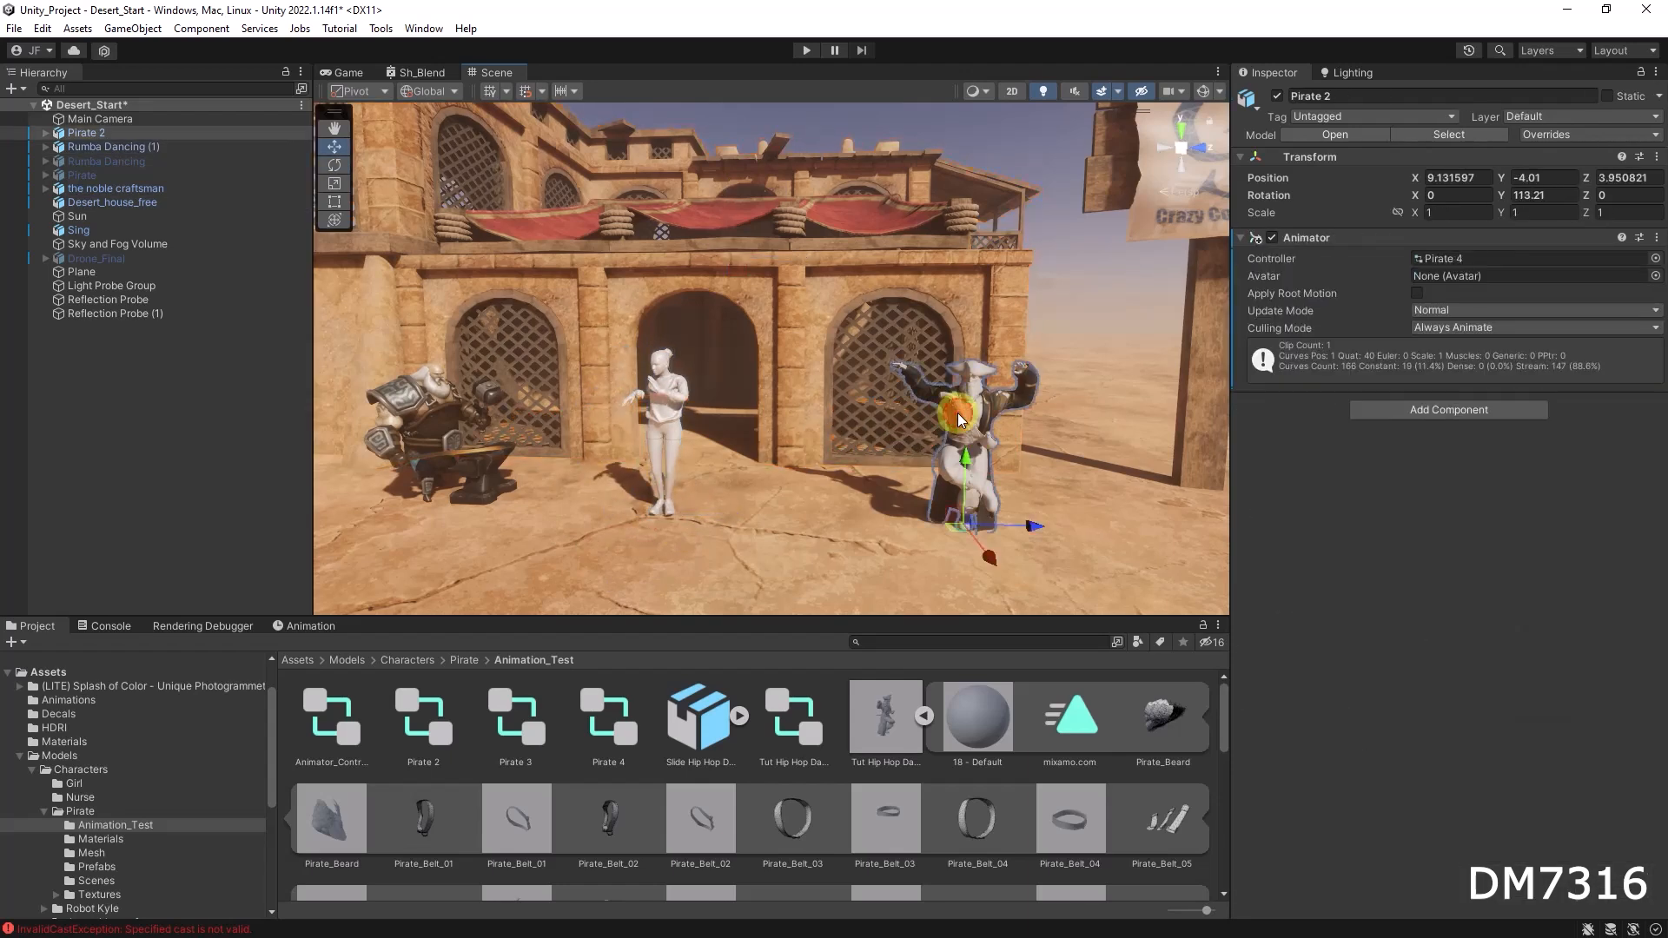
left_click_drag(1035, 525, 942, 524)
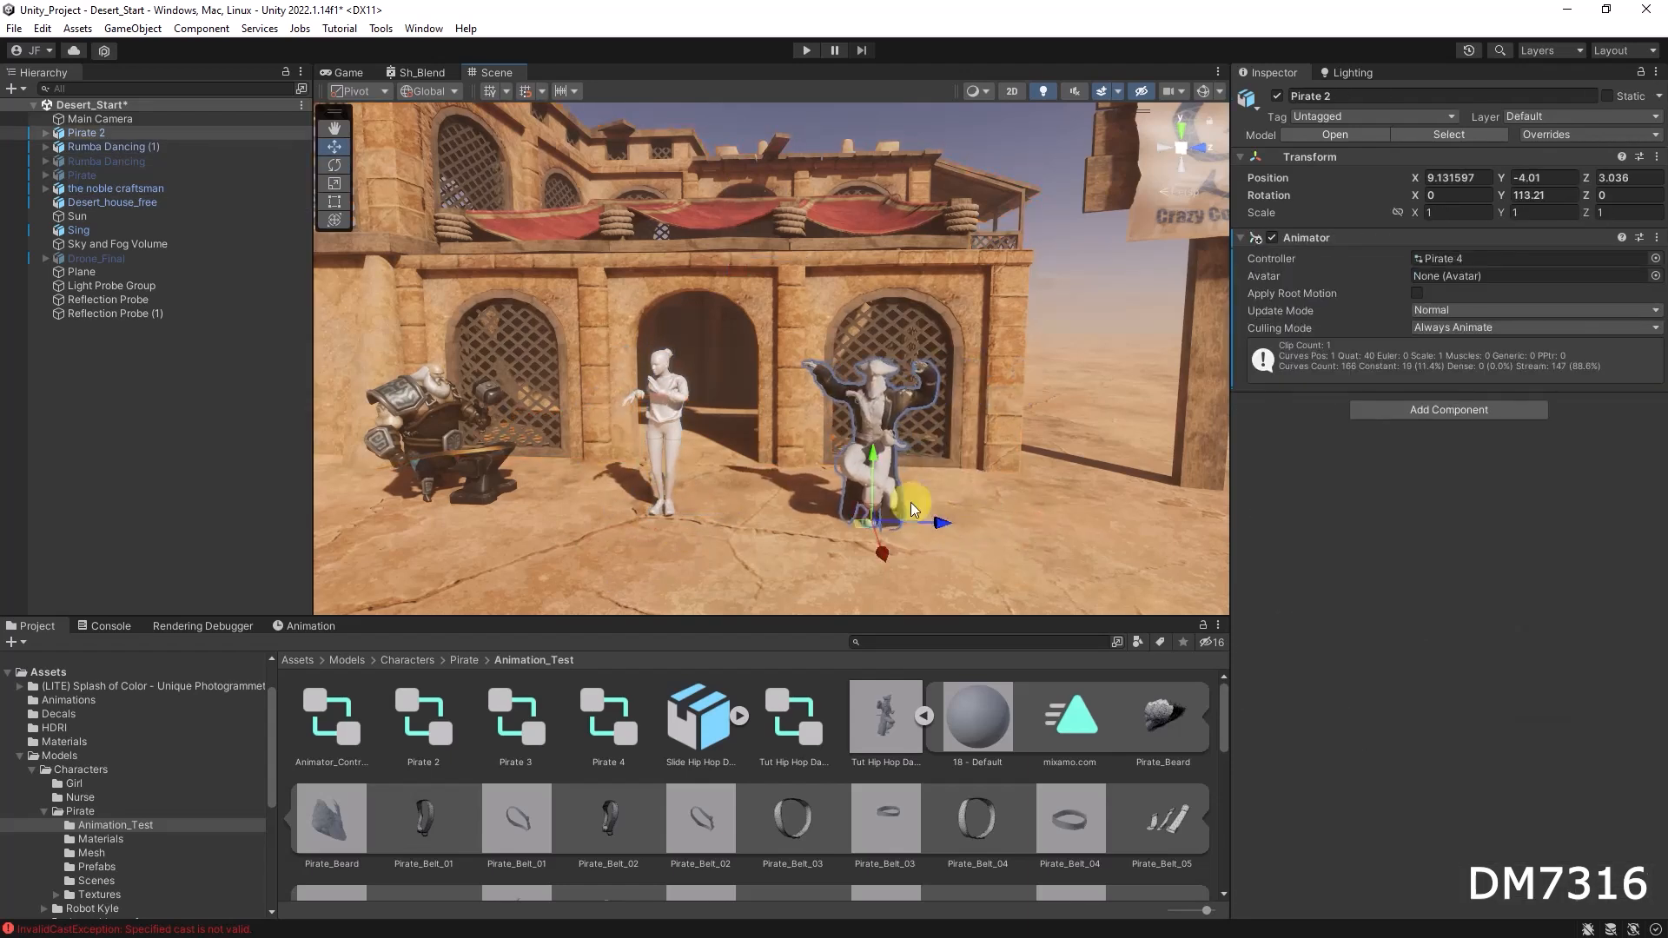
scroll(1013, 425, "up", 7)
scroll(918, 426, "down", 2)
mouse_move(804, 434)
middle_mouse_down()
mouse_move(819, 365)
mouse_move(802, 416)
middle_mouse_up()
scroll(802, 416, "down", 3)
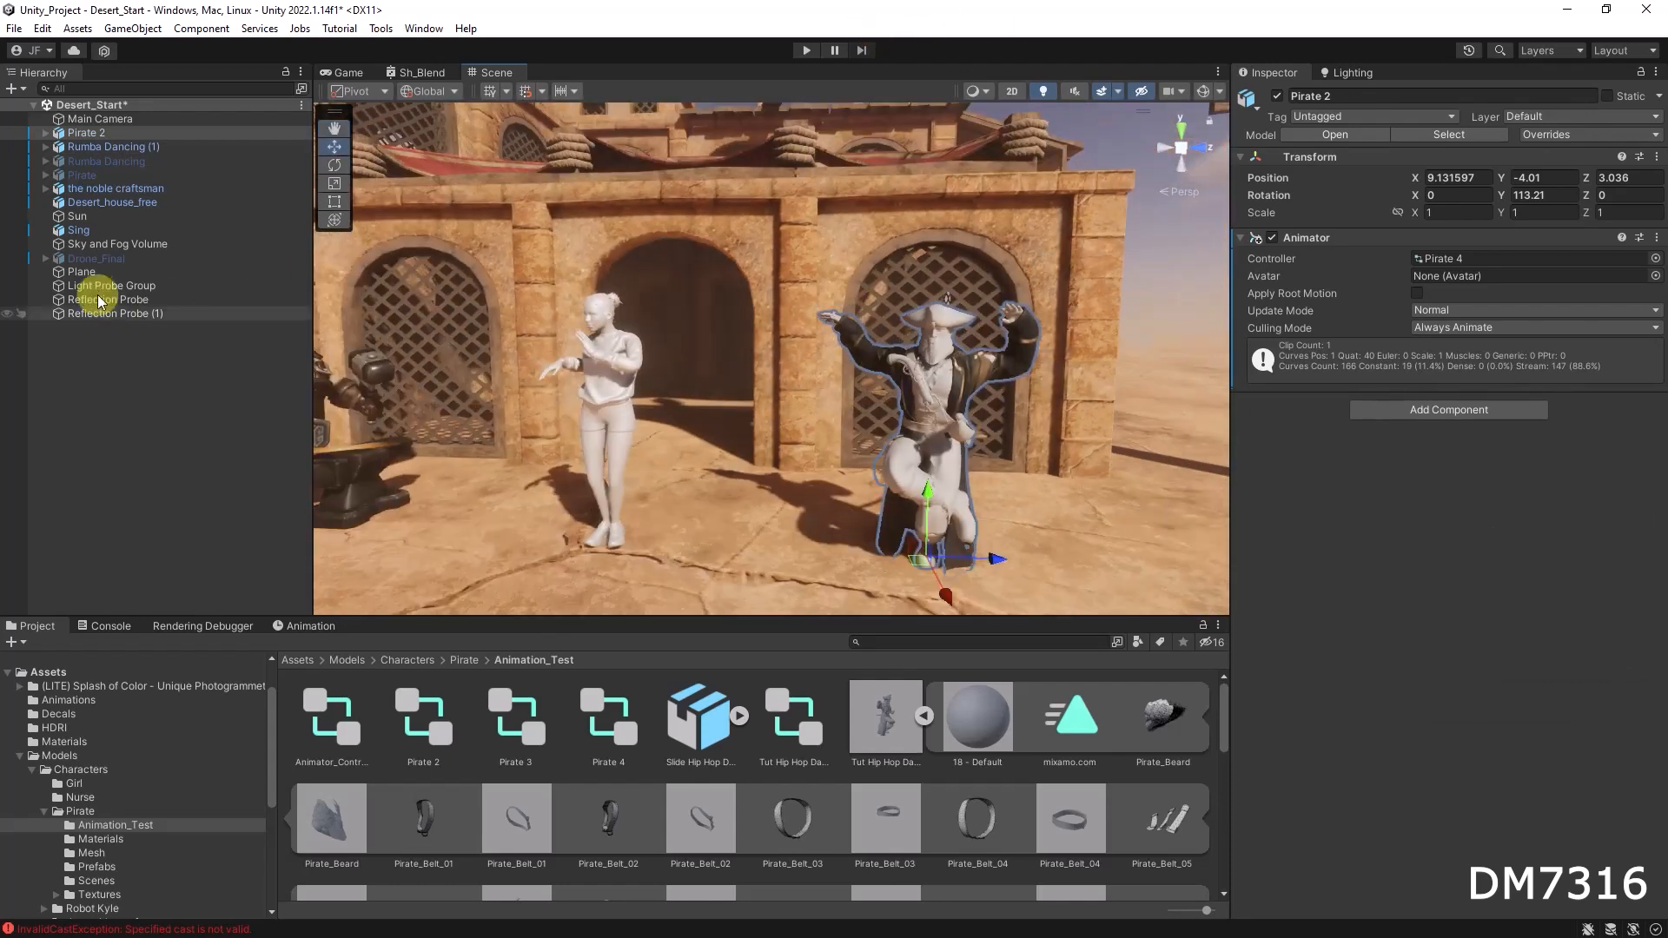
Step: Open the Nurse character folder and place its Rumba Dancing model in the scene to the right of Pirate 2
left_click(465, 661)
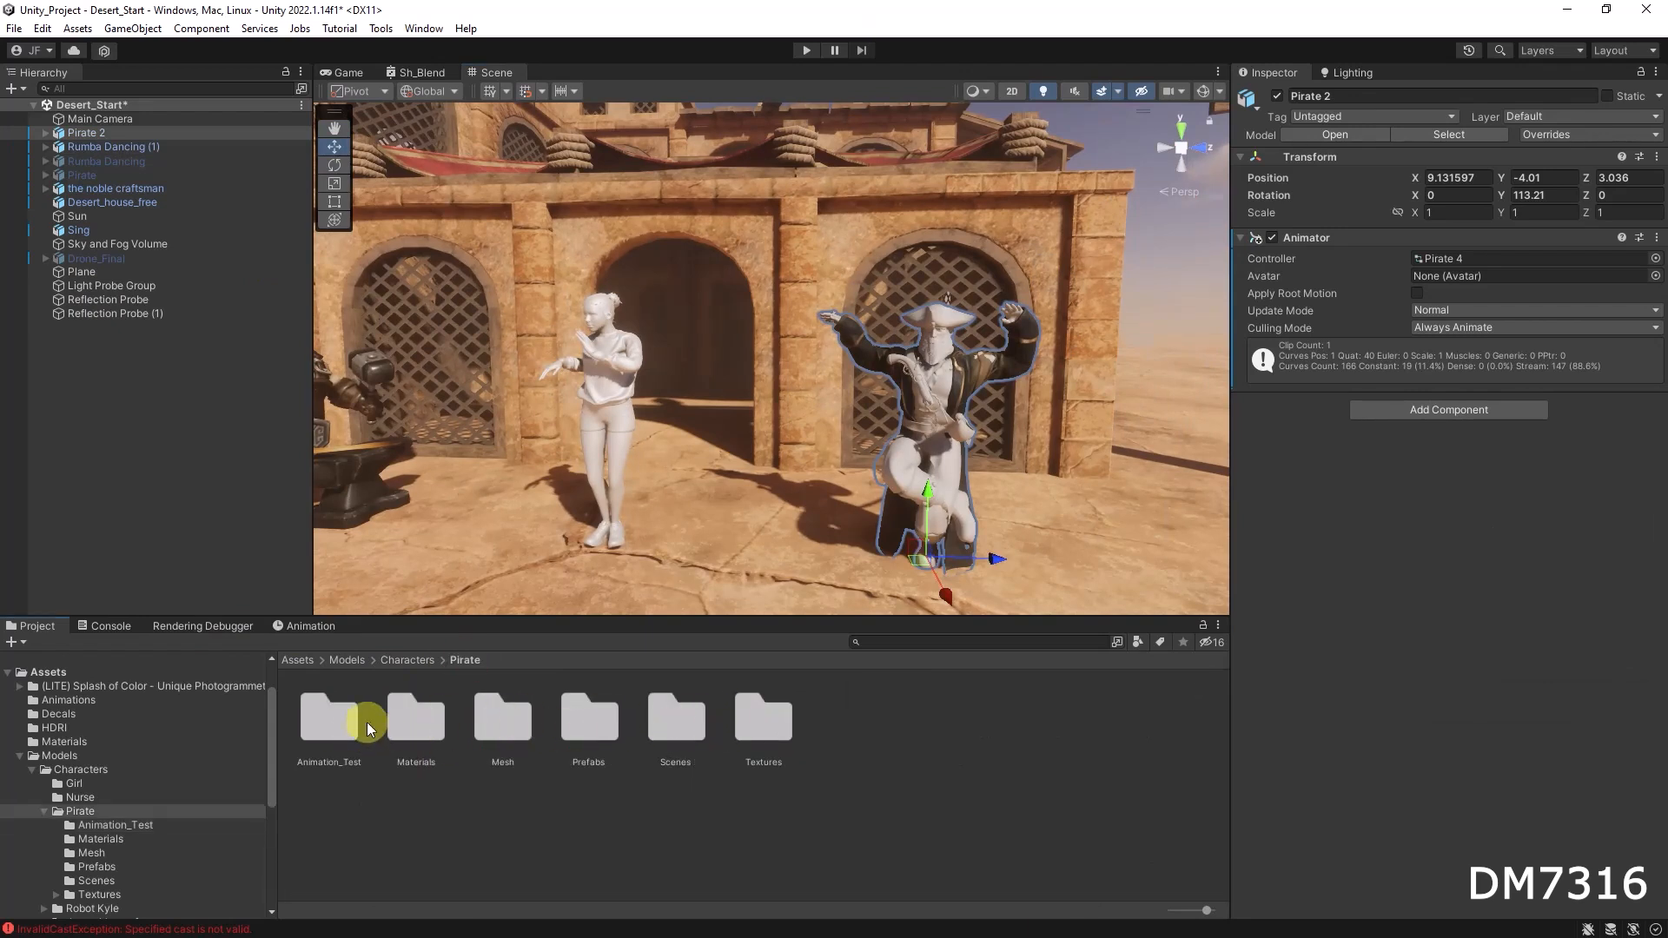
left_click(421, 662)
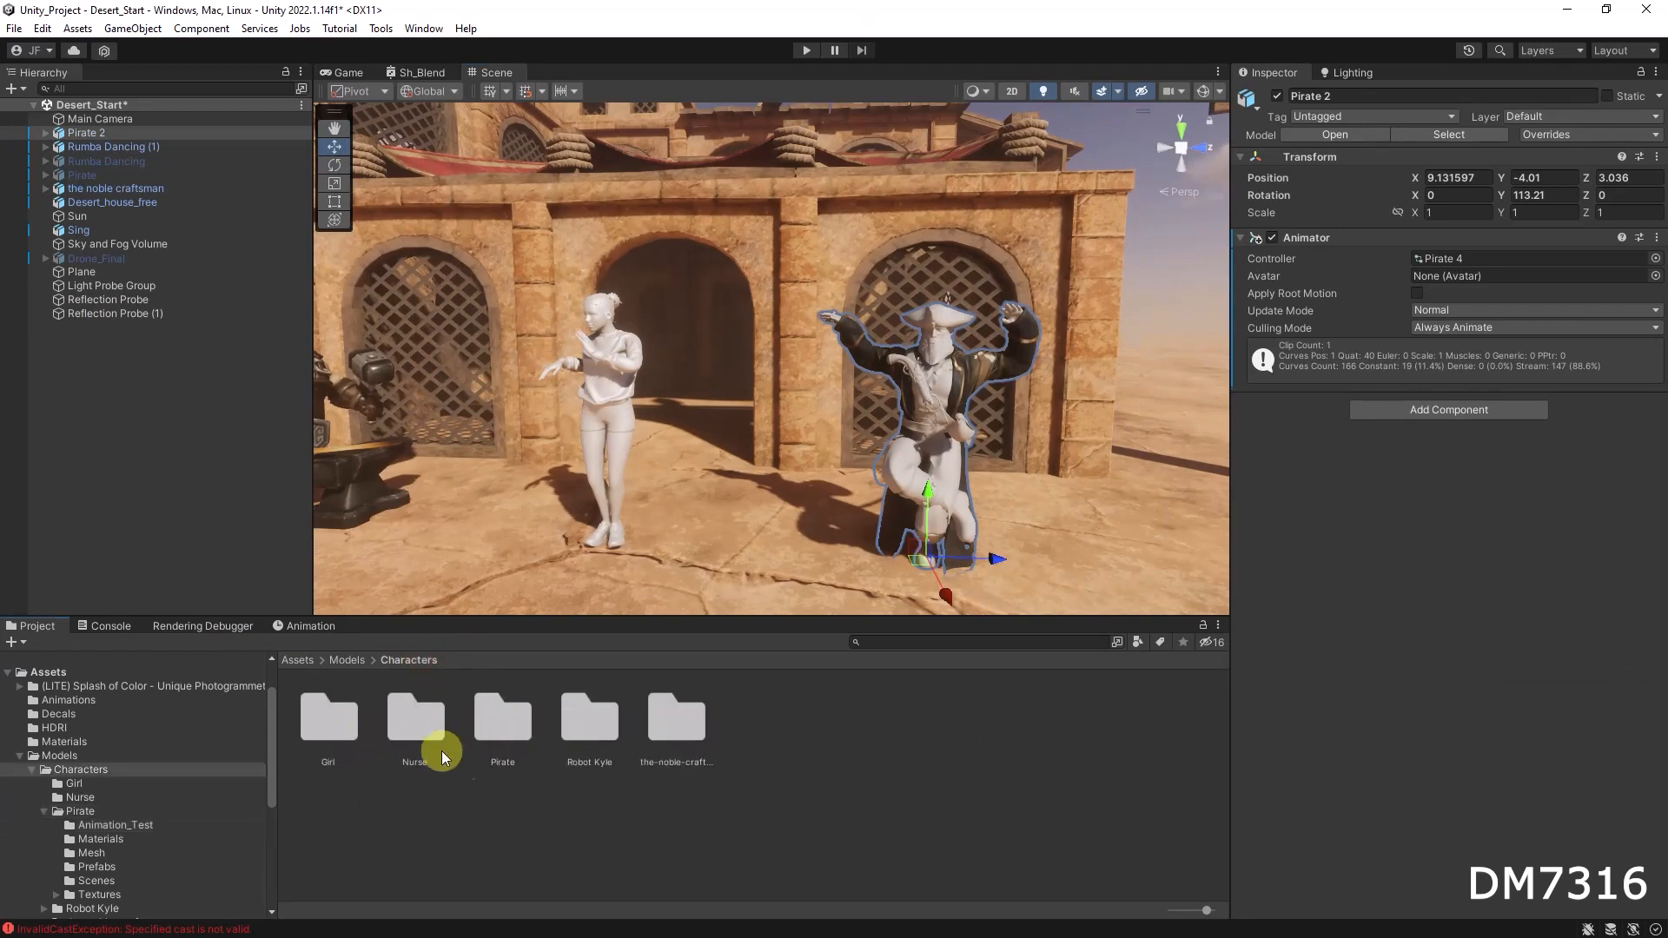
double_click(415, 721)
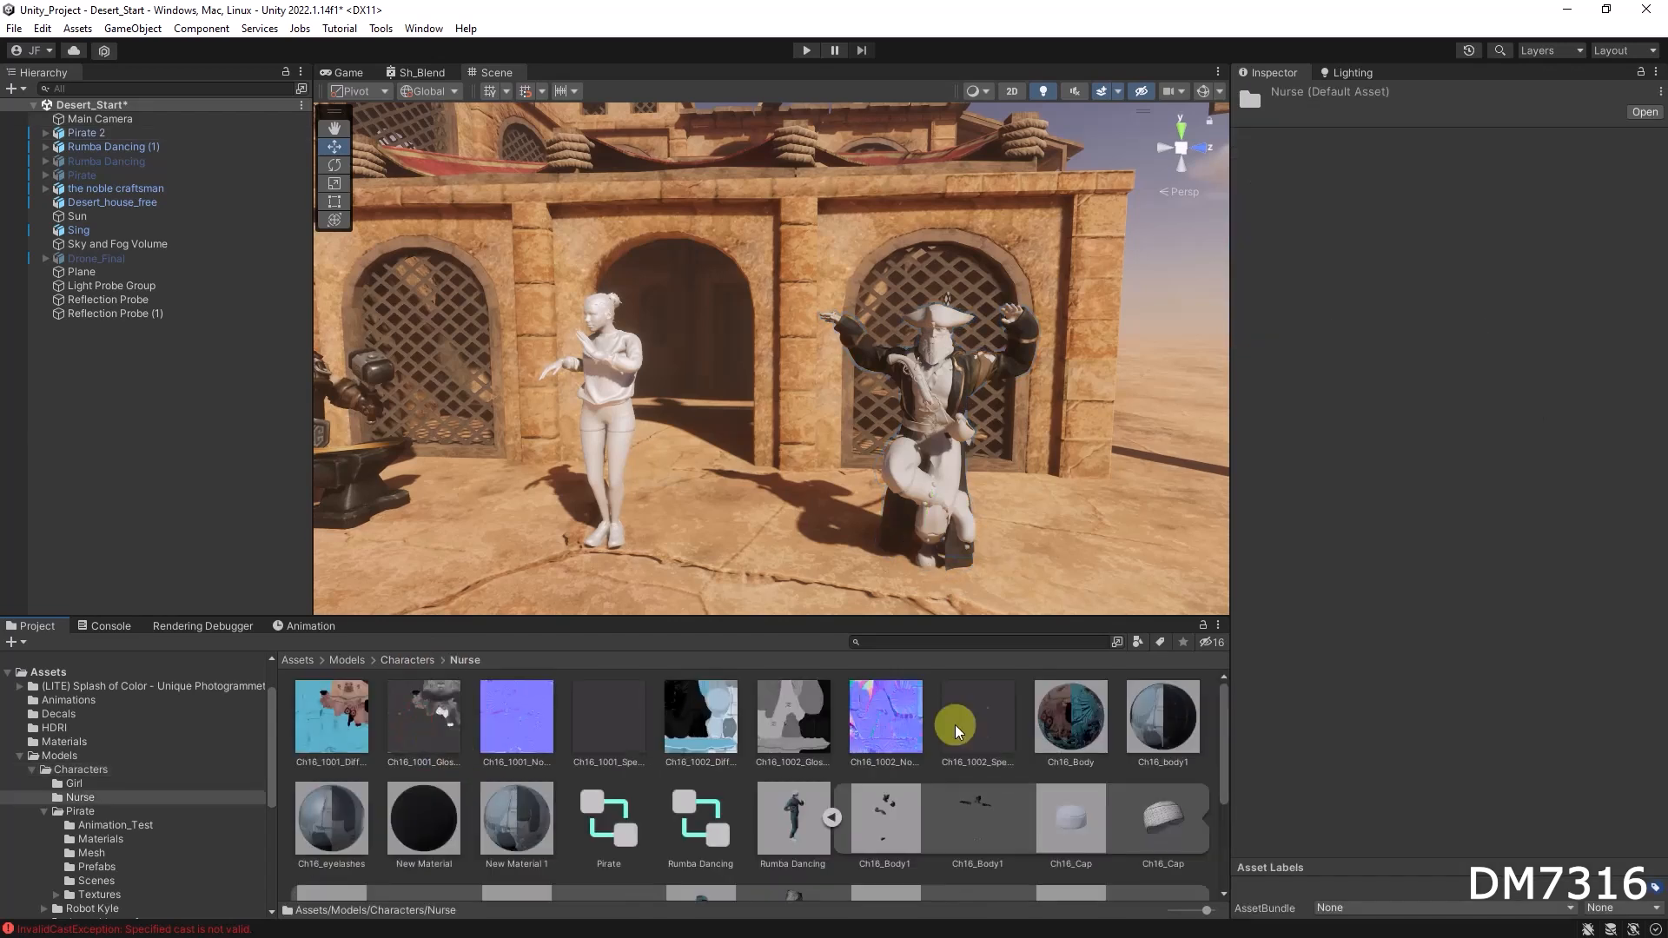
left_click_drag(990, 609, 1197, 549)
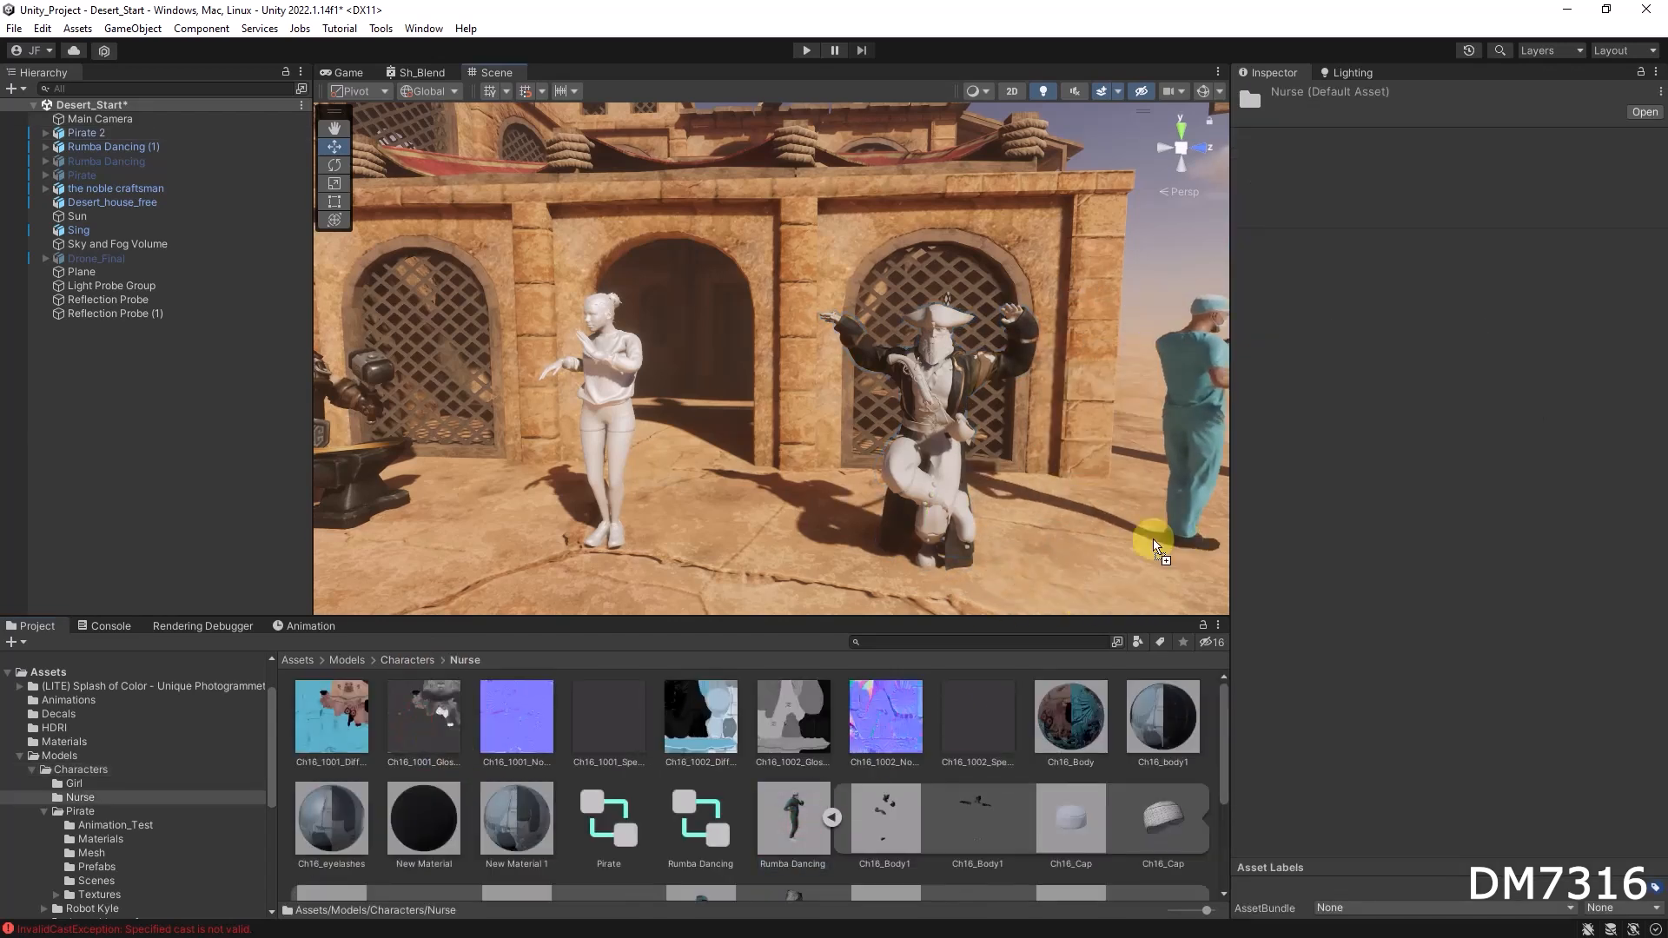
scroll(1056, 551, "down", 4)
left_click_drag(1051, 521, 727, 518)
middle_click_drag(728, 517, 666, 377)
scroll(683, 377, "up", 3)
mouse_move(794, 384)
middle_mouse_down()
mouse_move(763, 399)
mouse_move(778, 402)
middle_mouse_up()
Step: Play the scene to preview the dancing characters, then stop playback
left_click(96, 119)
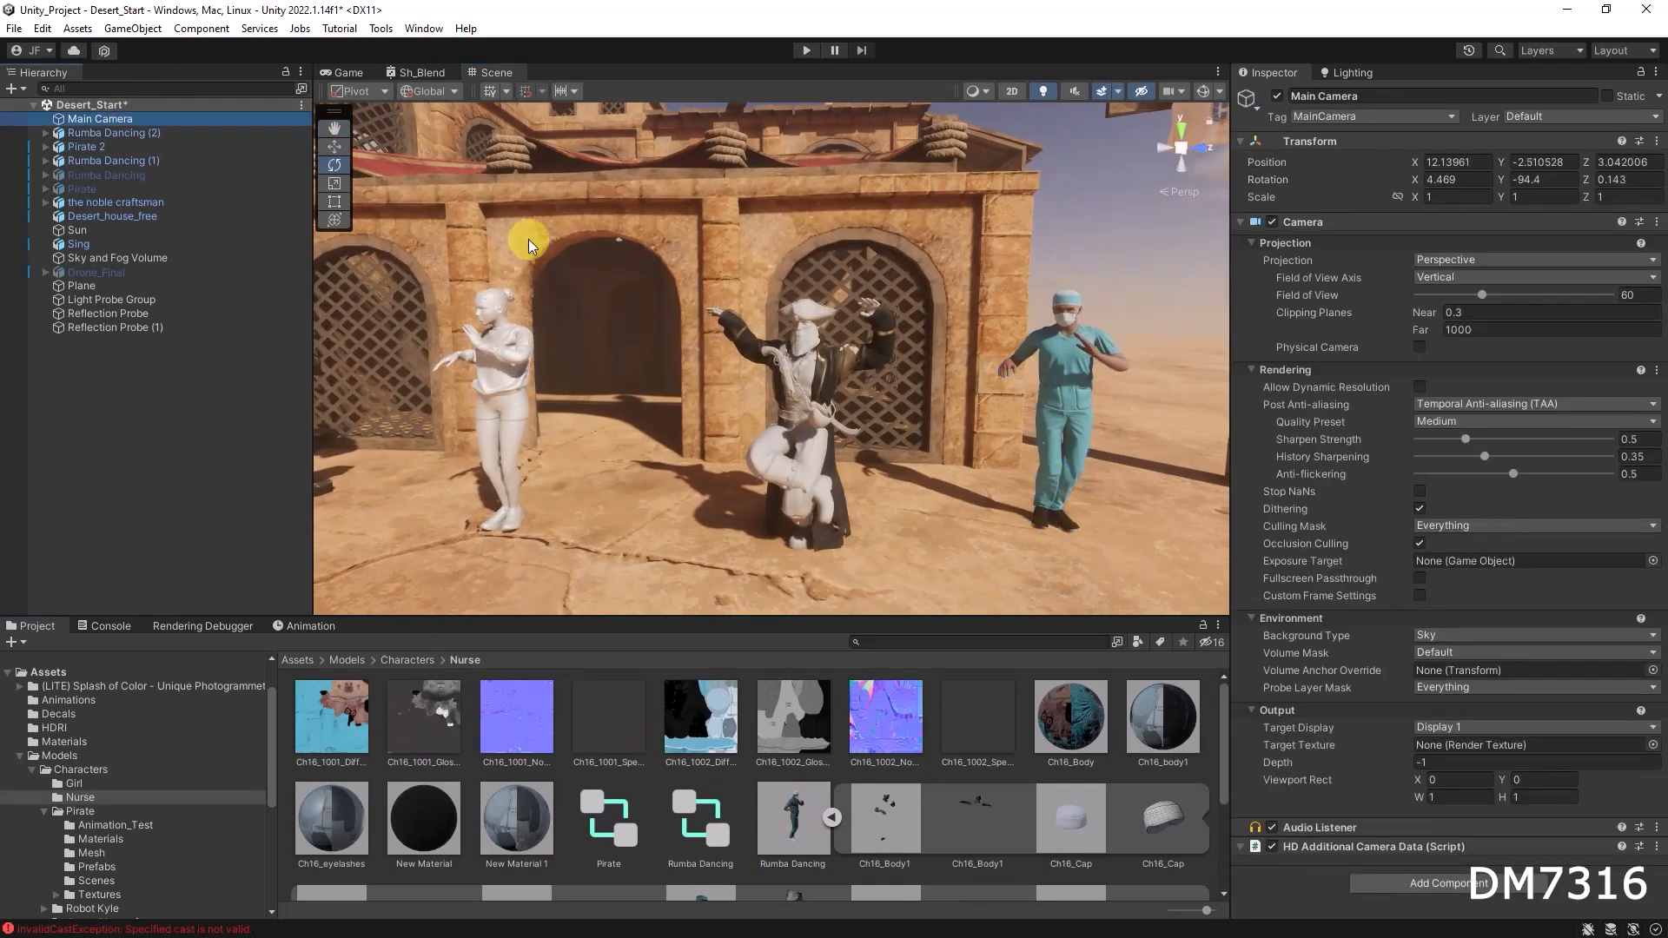
left_click(810, 51)
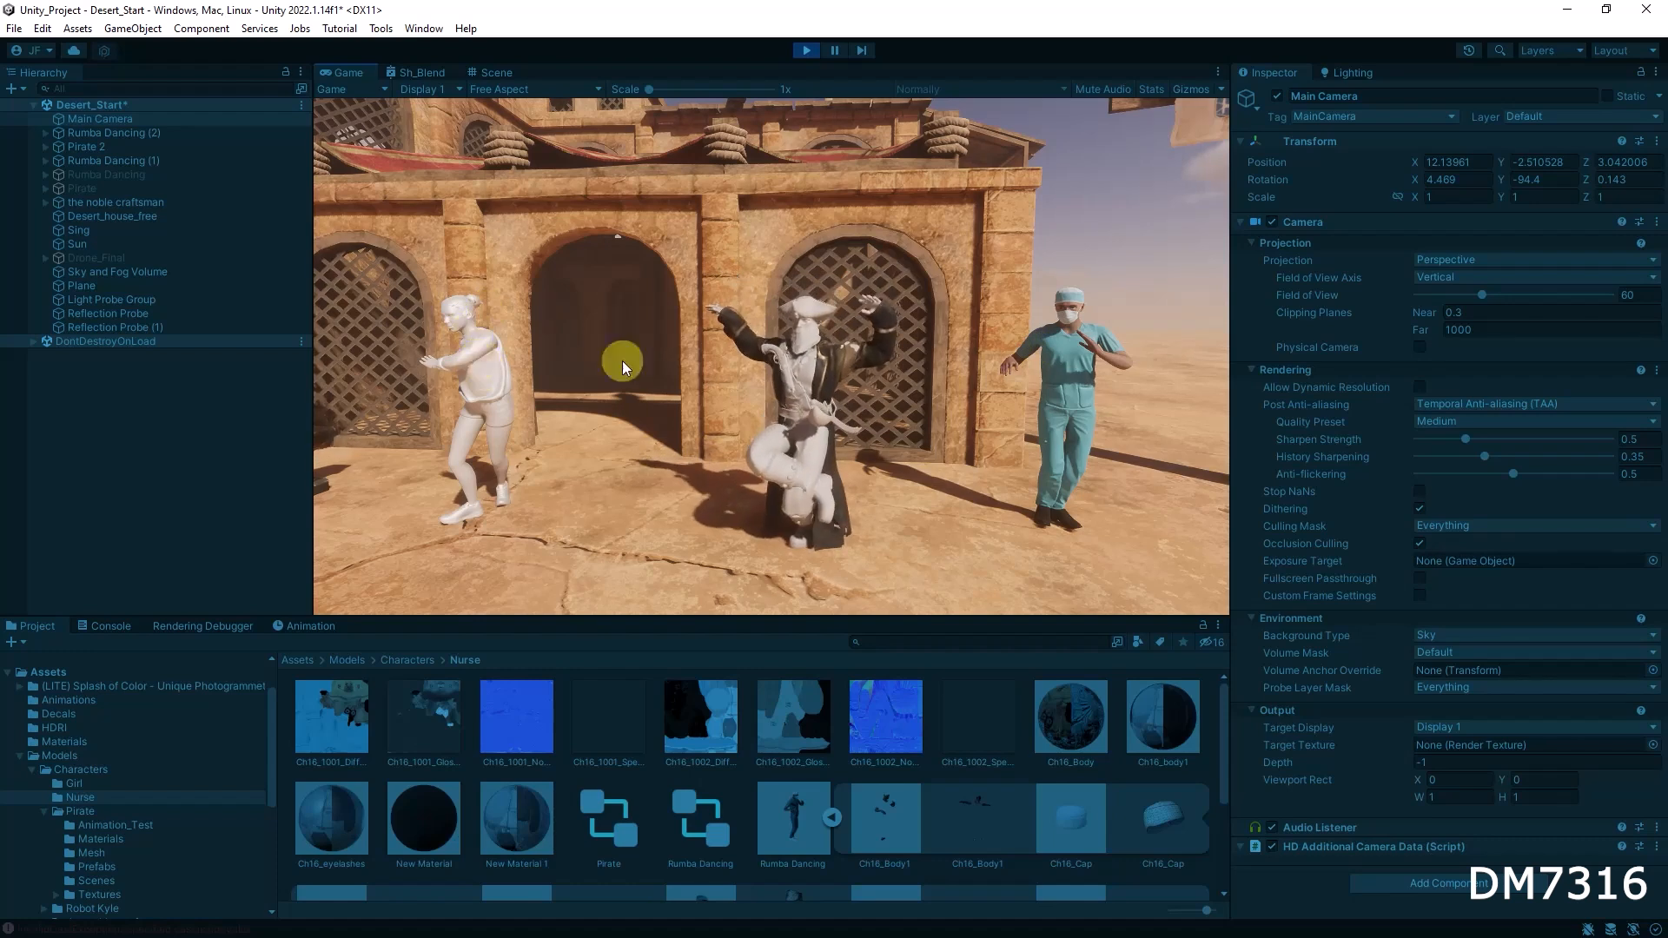
left_click(808, 50)
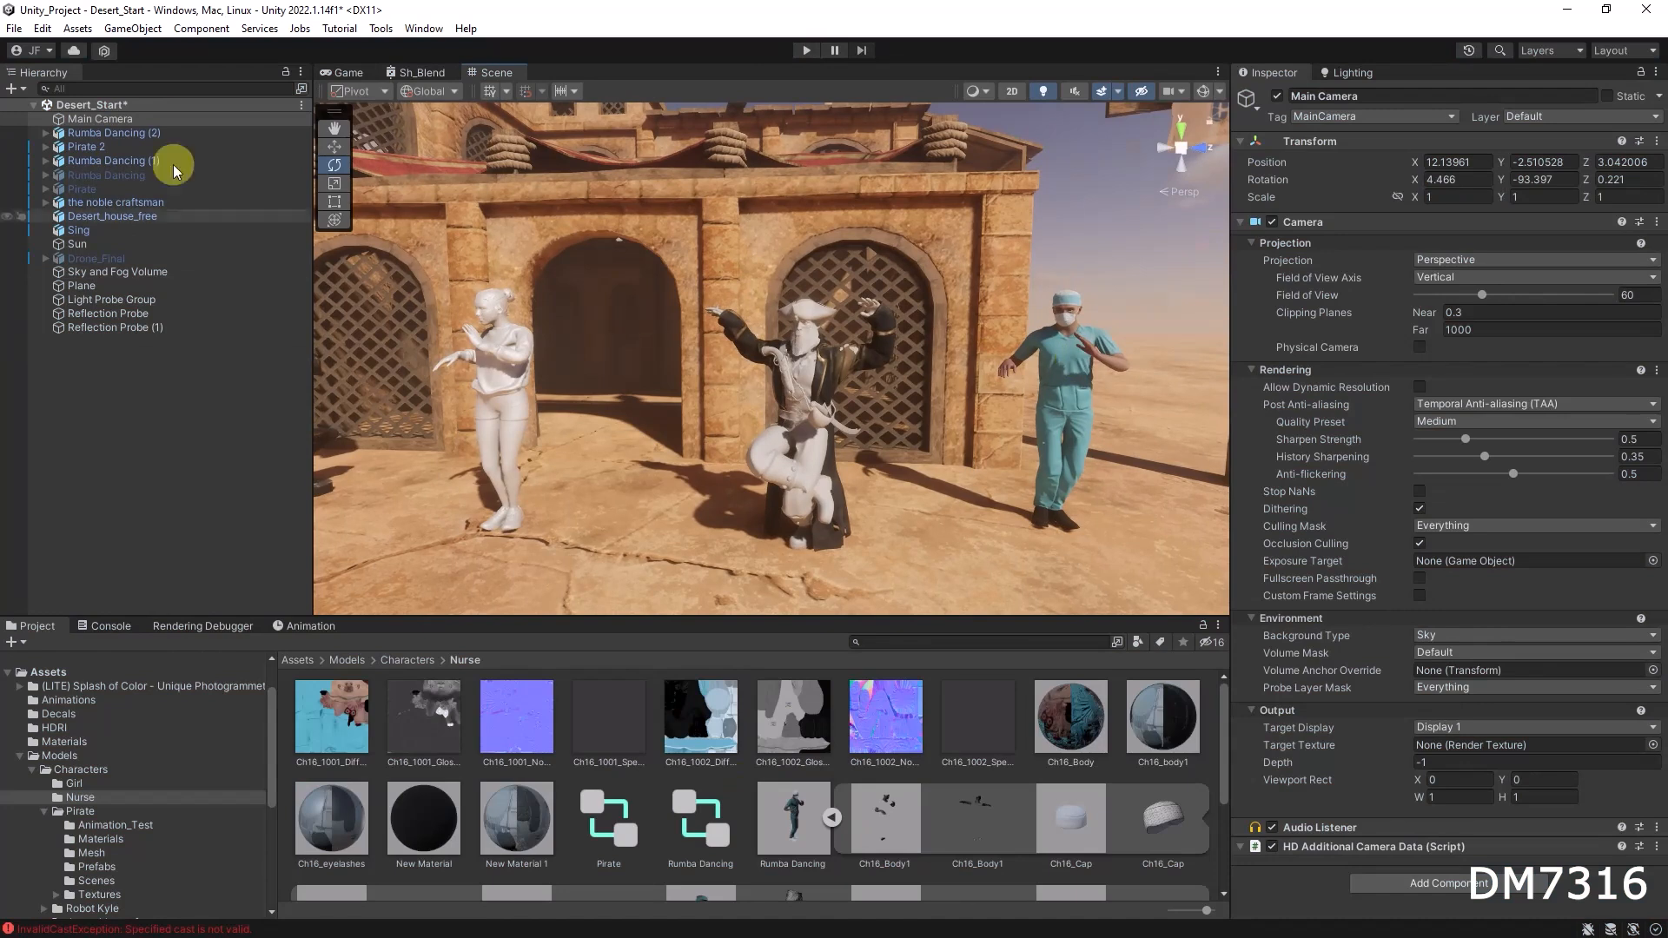
Step: Assign the Nurse folder's mixamo.com animation clip to the Rumba Dancing (2) nurse model
left_click(117, 134)
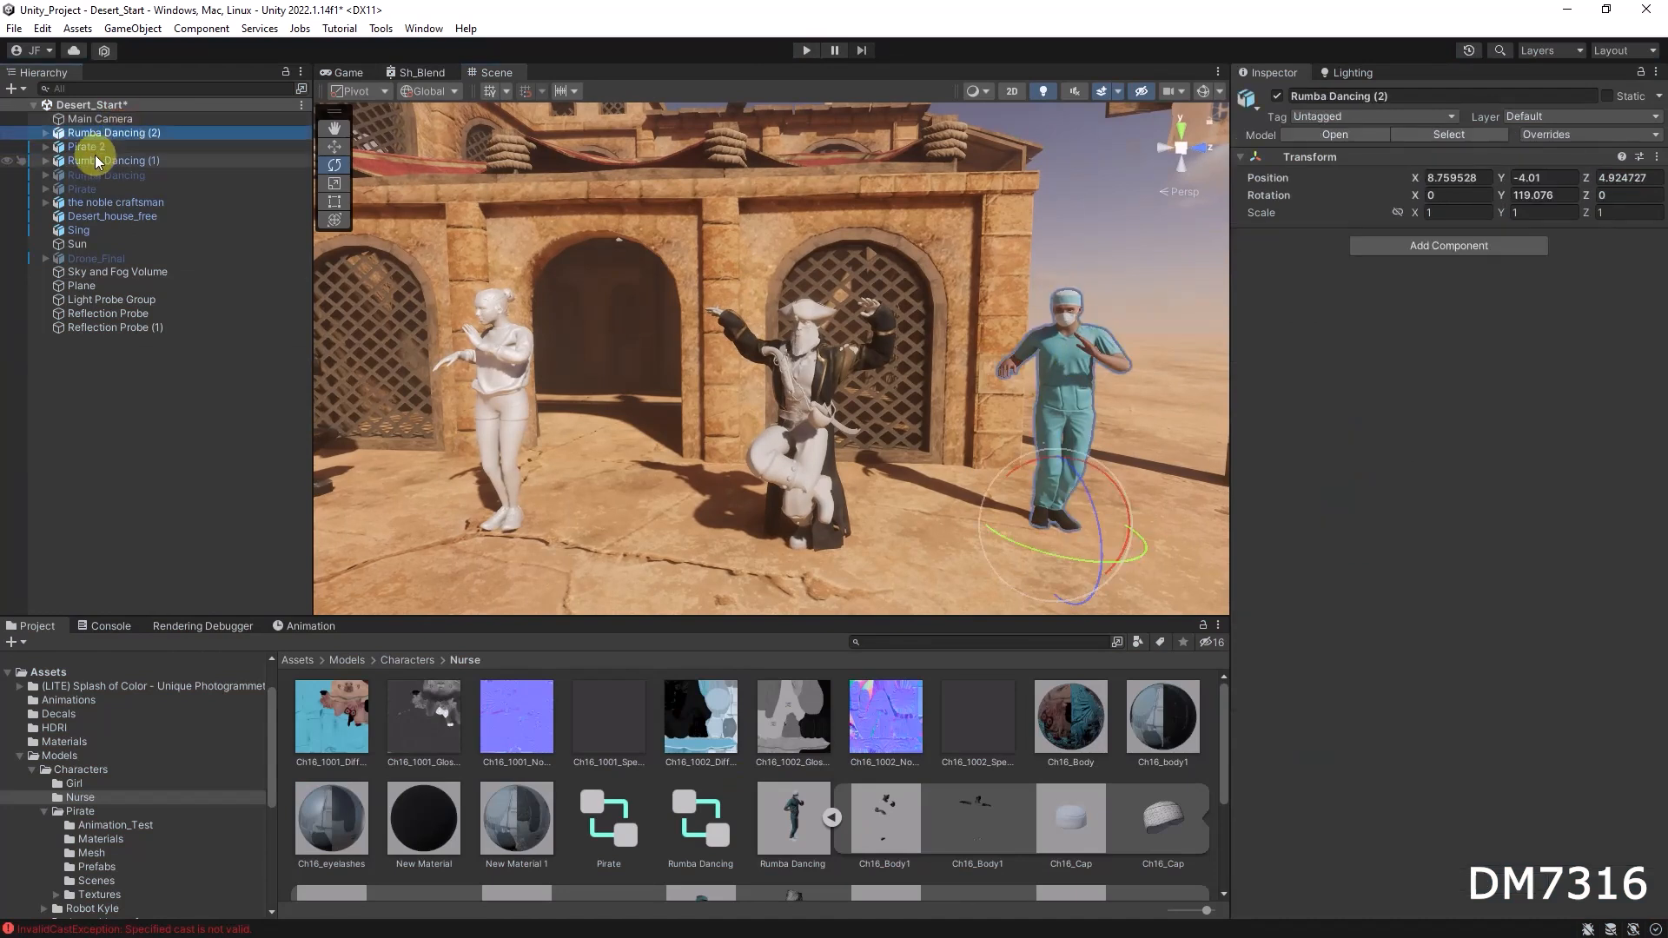
scroll(808, 804, "down", 3)
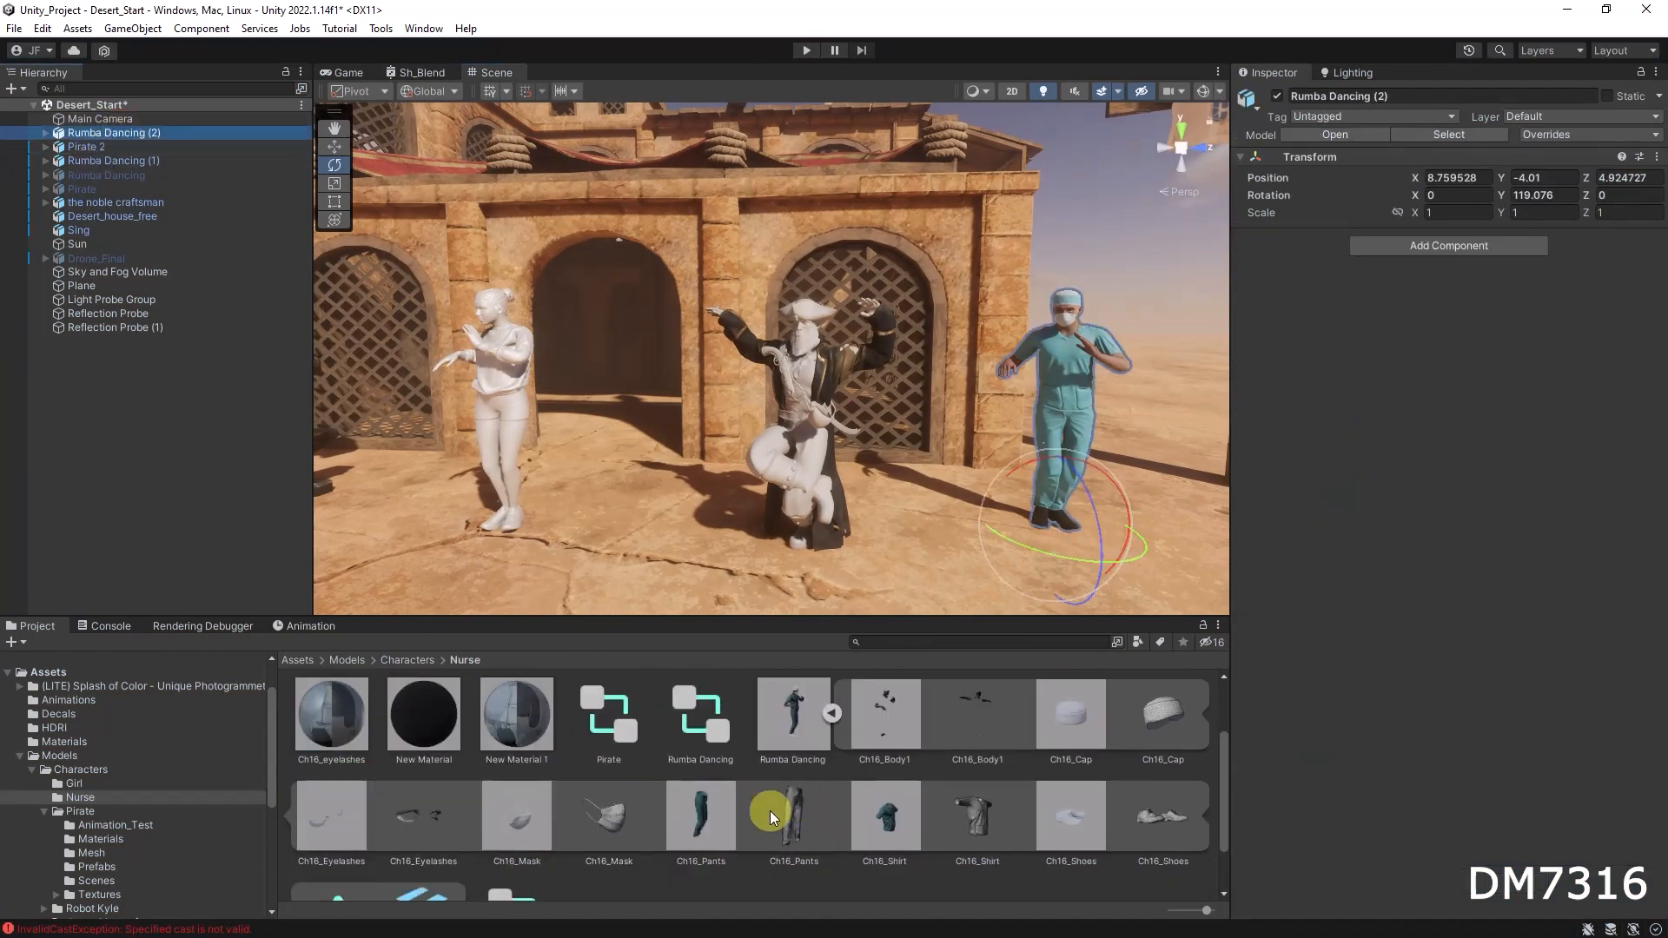
left_click_drag(352, 846, 126, 137)
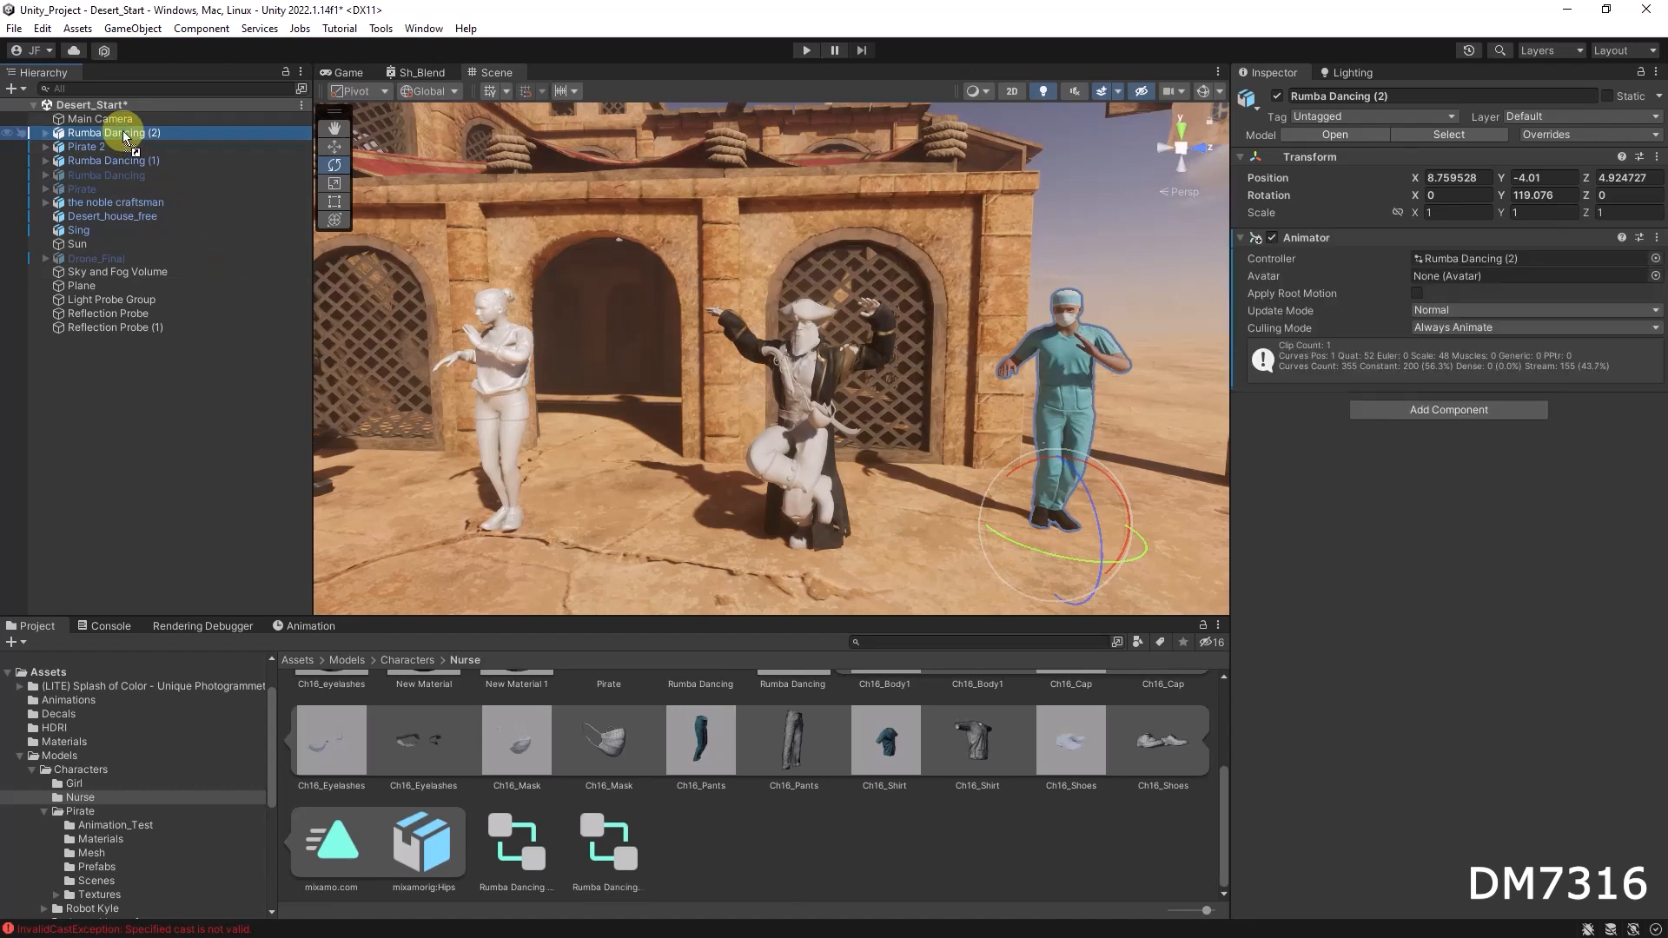
Step: Enable Loop Time on the Nurse's Rumba Dancing animation clip and apply the import settings
left_click(352, 842)
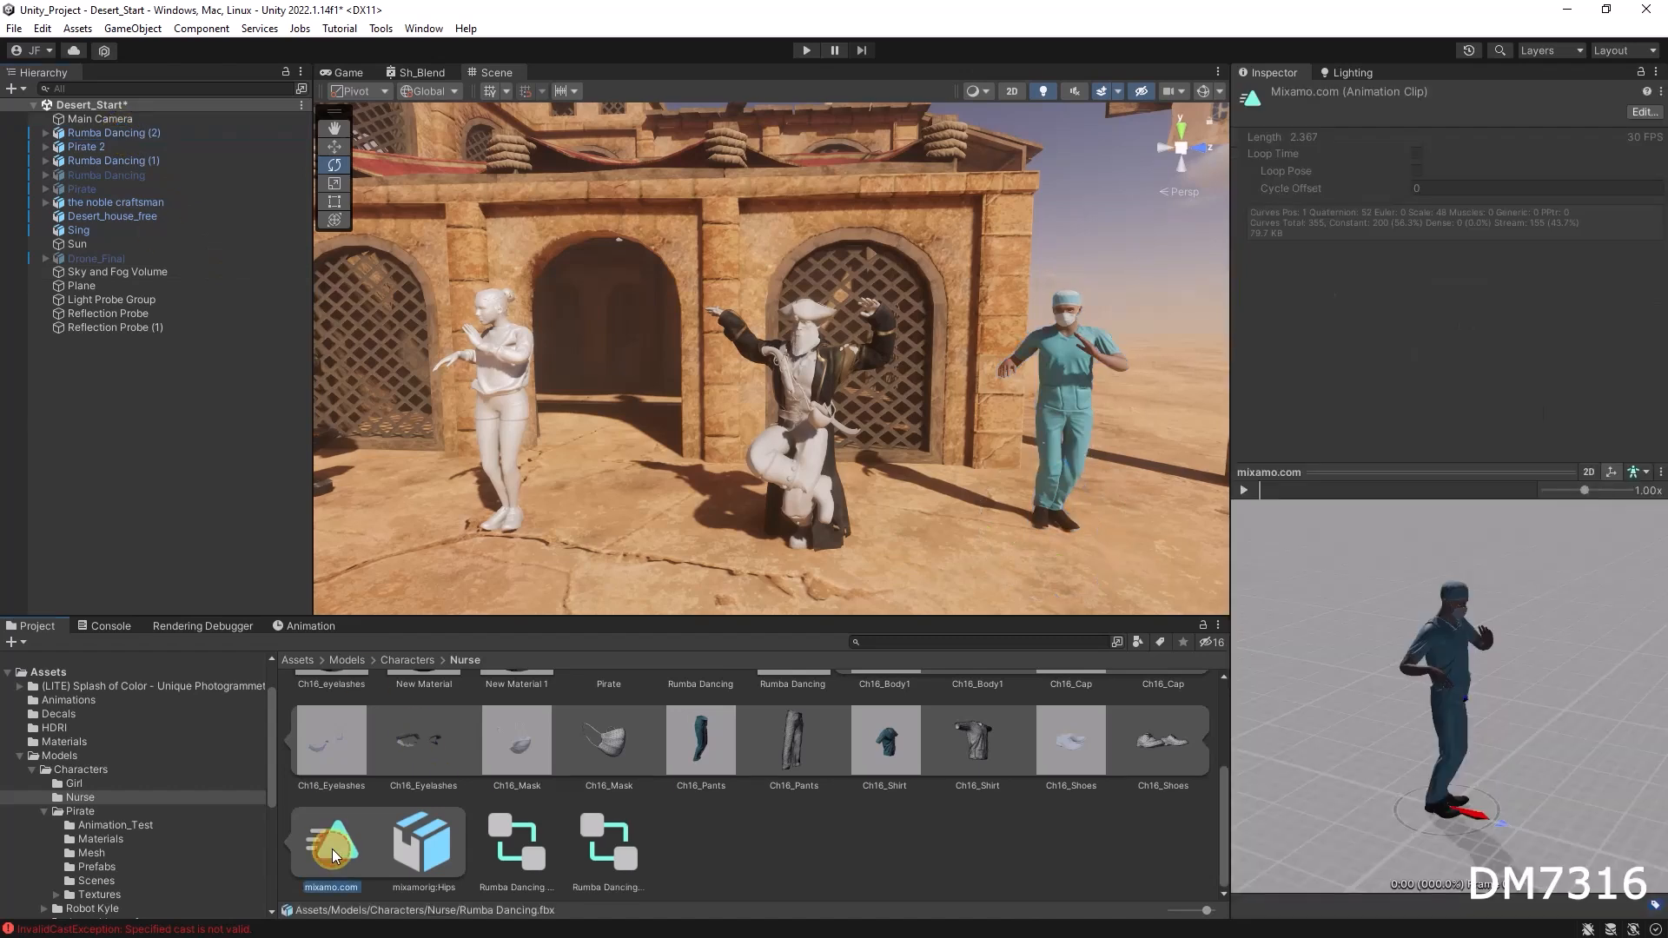
left_click(1641, 113)
scroll(1438, 348, "down", 5)
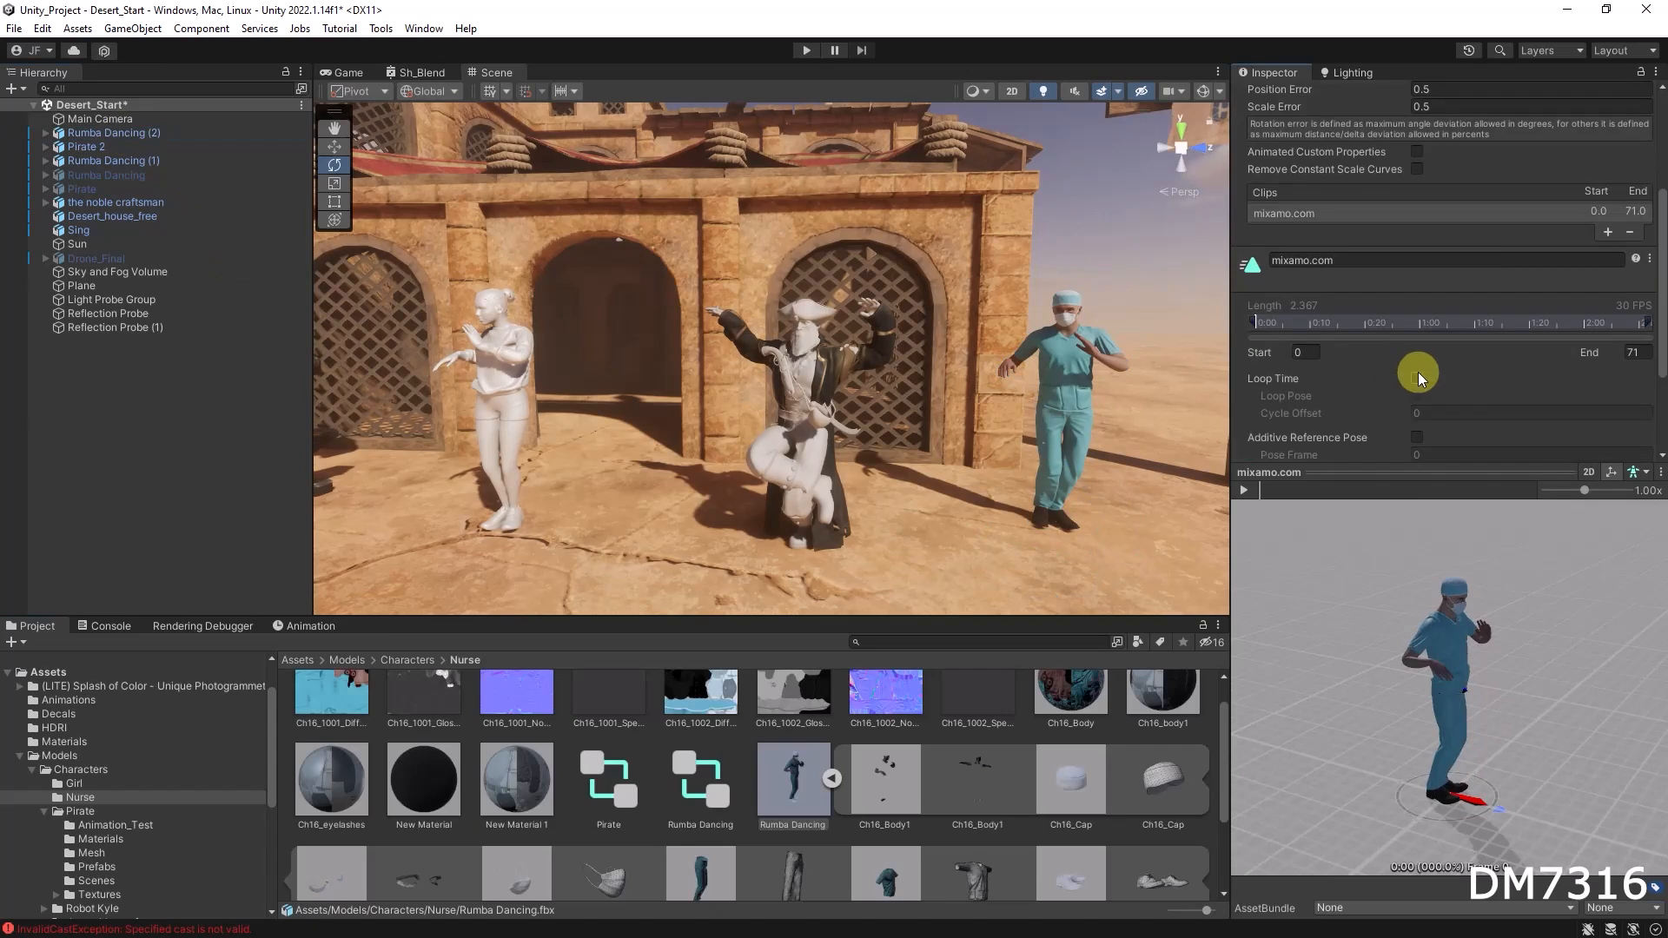
left_click(1412, 379)
scroll(1604, 410, "down", 2)
left_click(1633, 425)
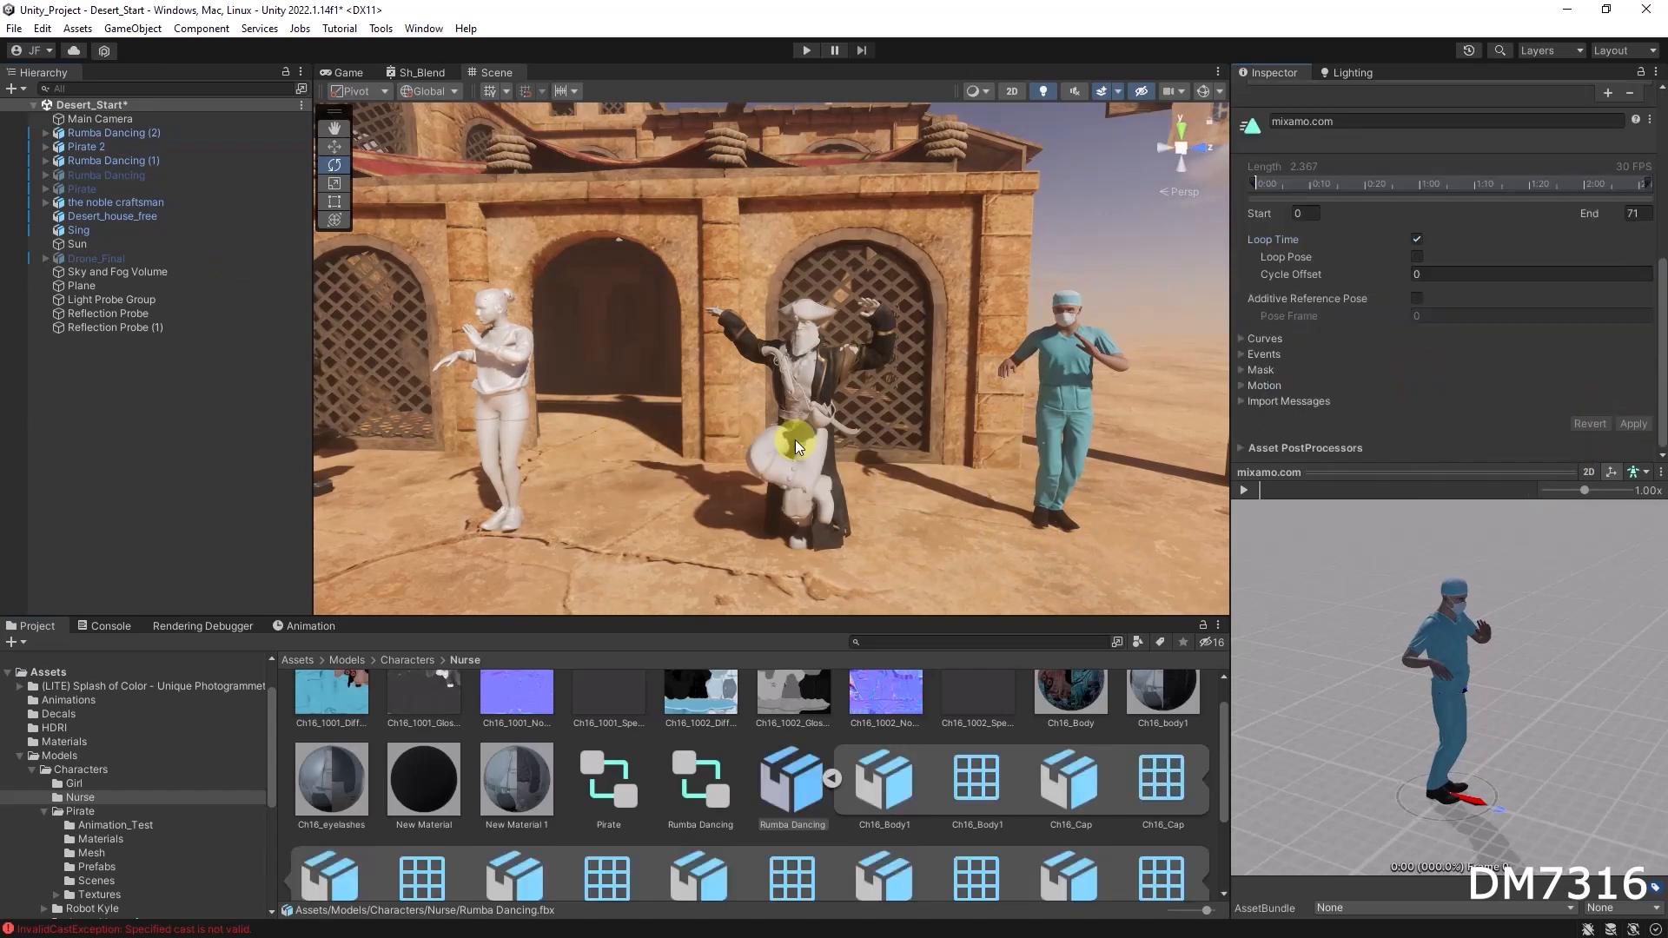
Step: Open the Girl folder and enable Loop Time on the Hip Hop Dancing animation clip, applying the change
left_click(817, 365)
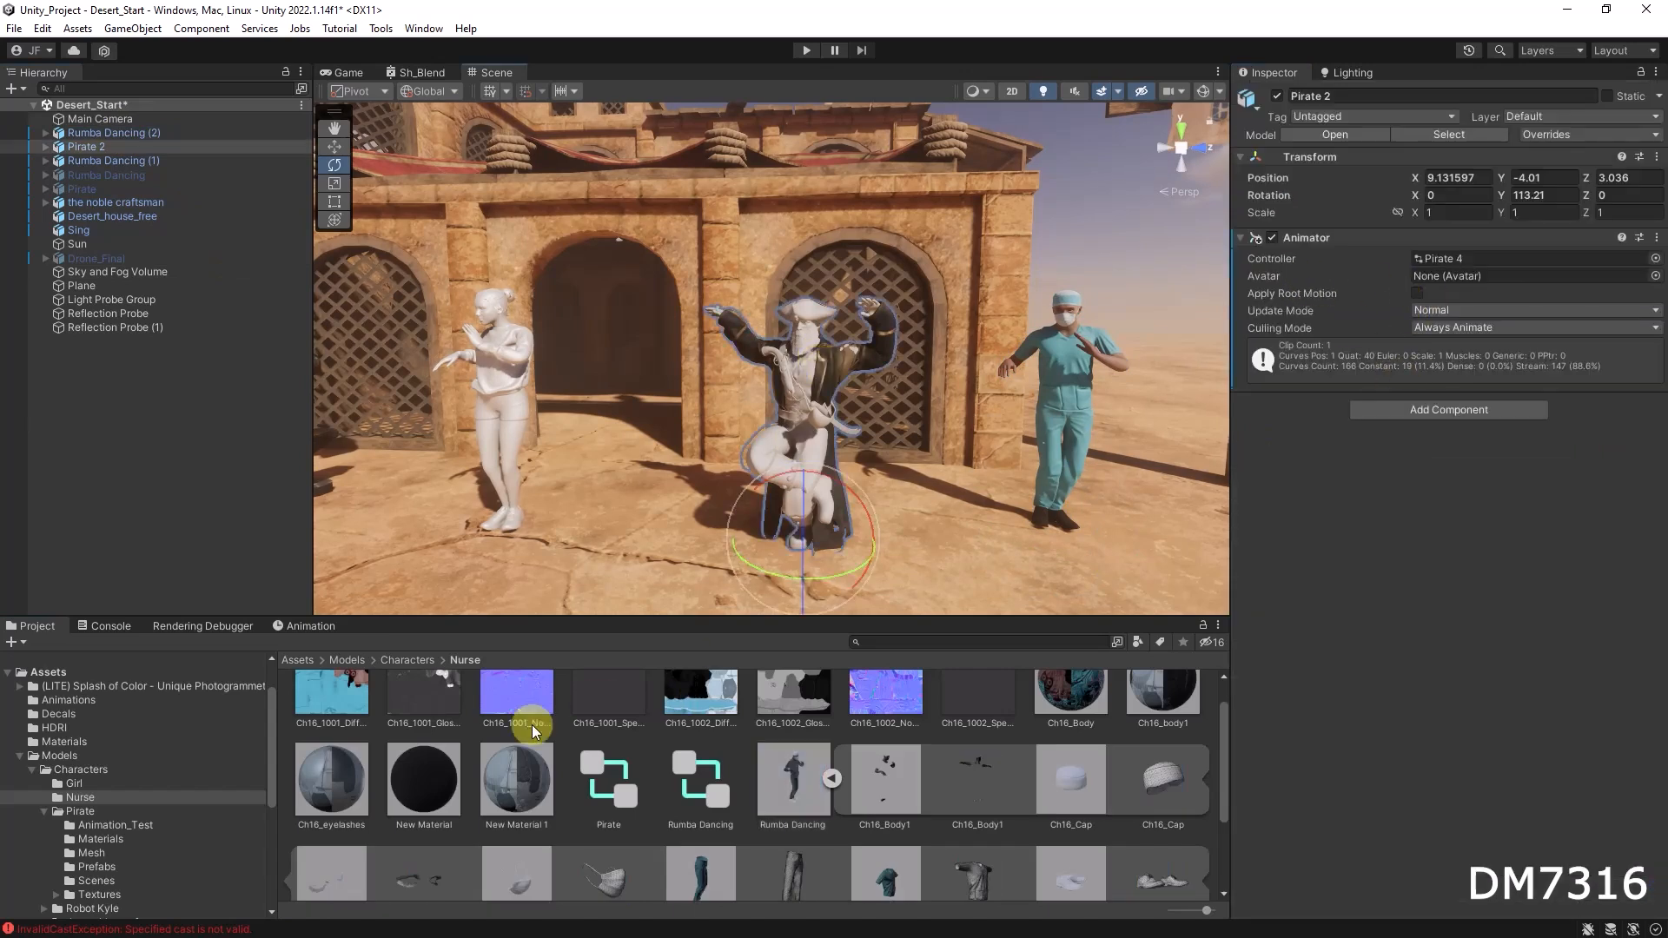
left_click(410, 661)
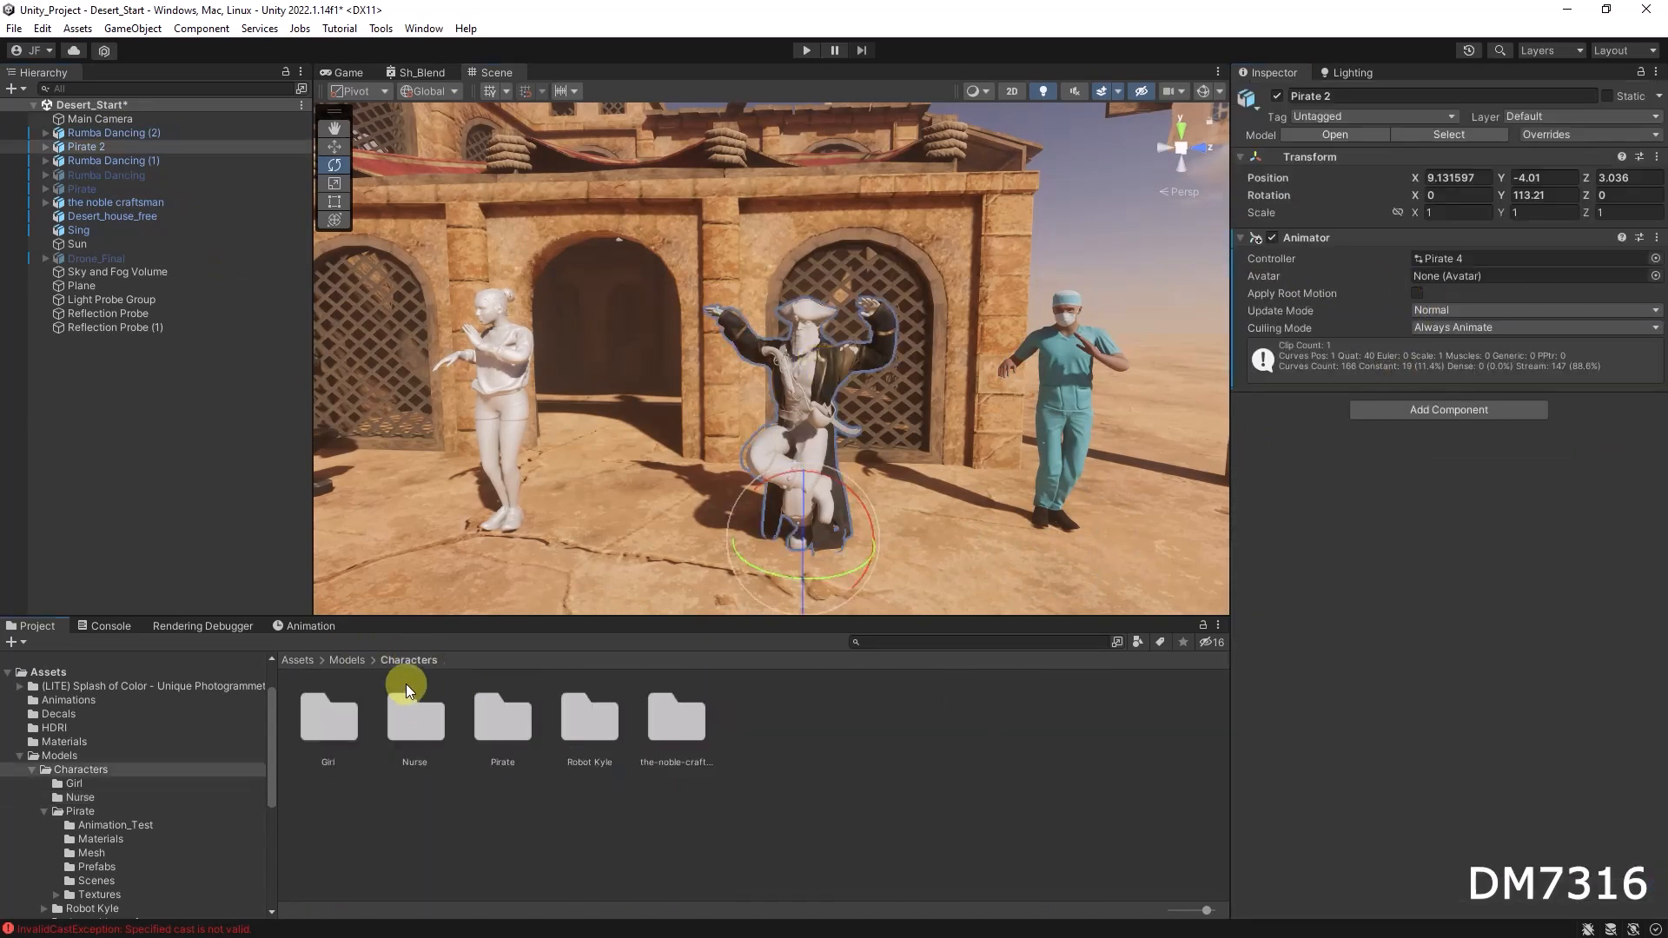
double_click(339, 722)
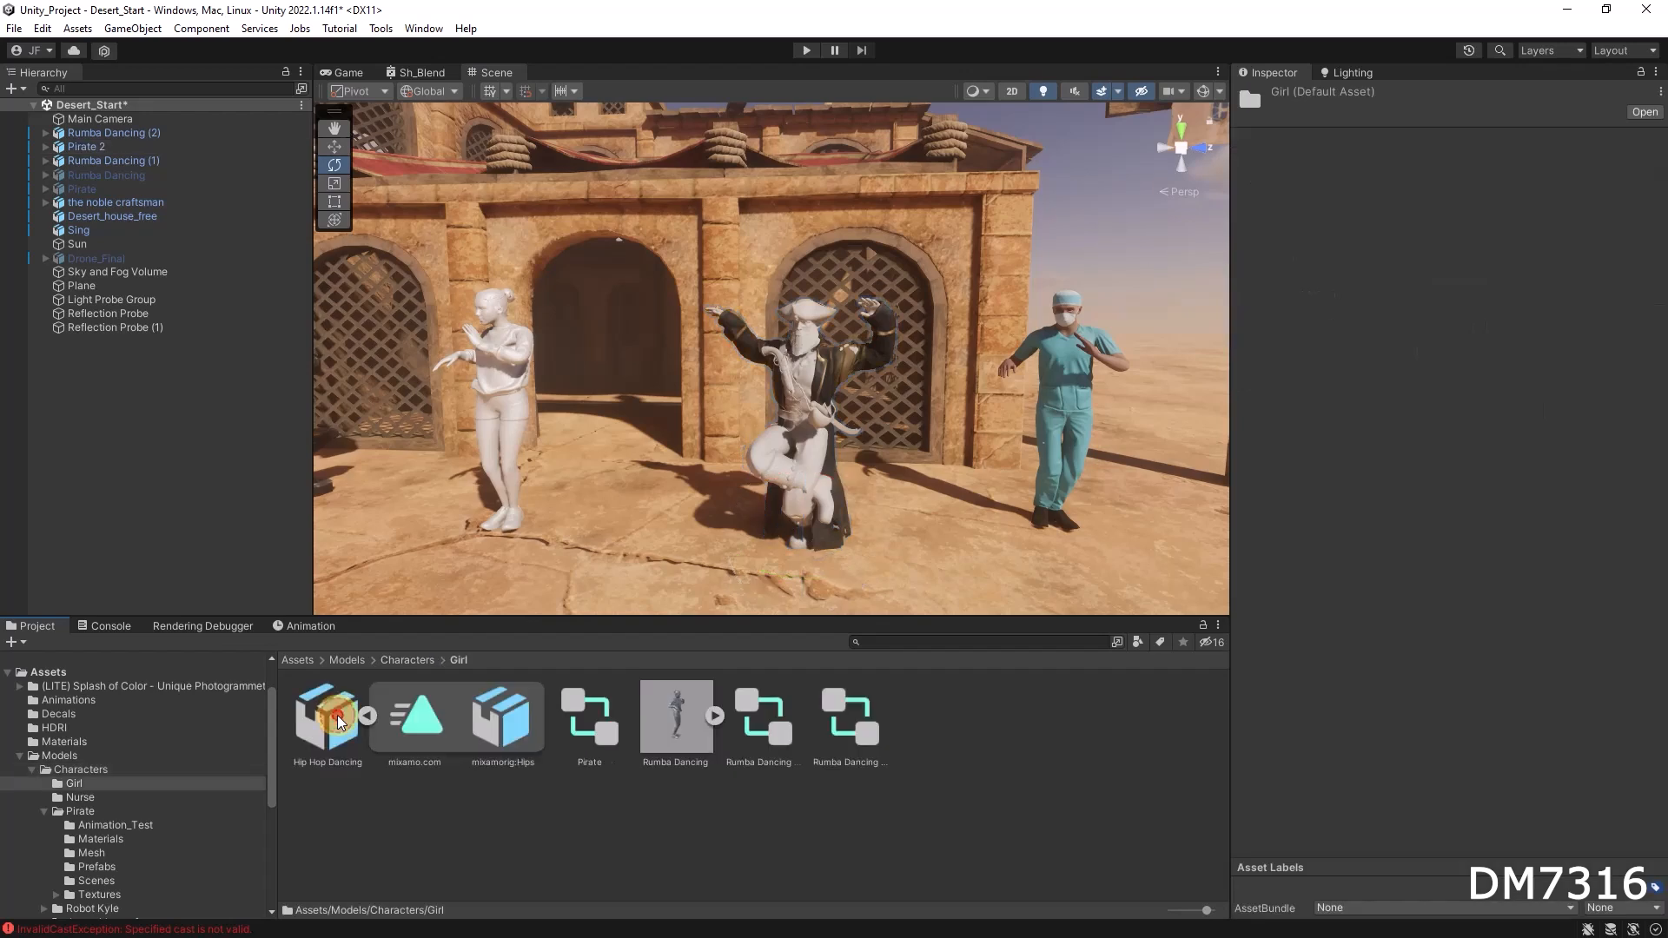
left_click(417, 719)
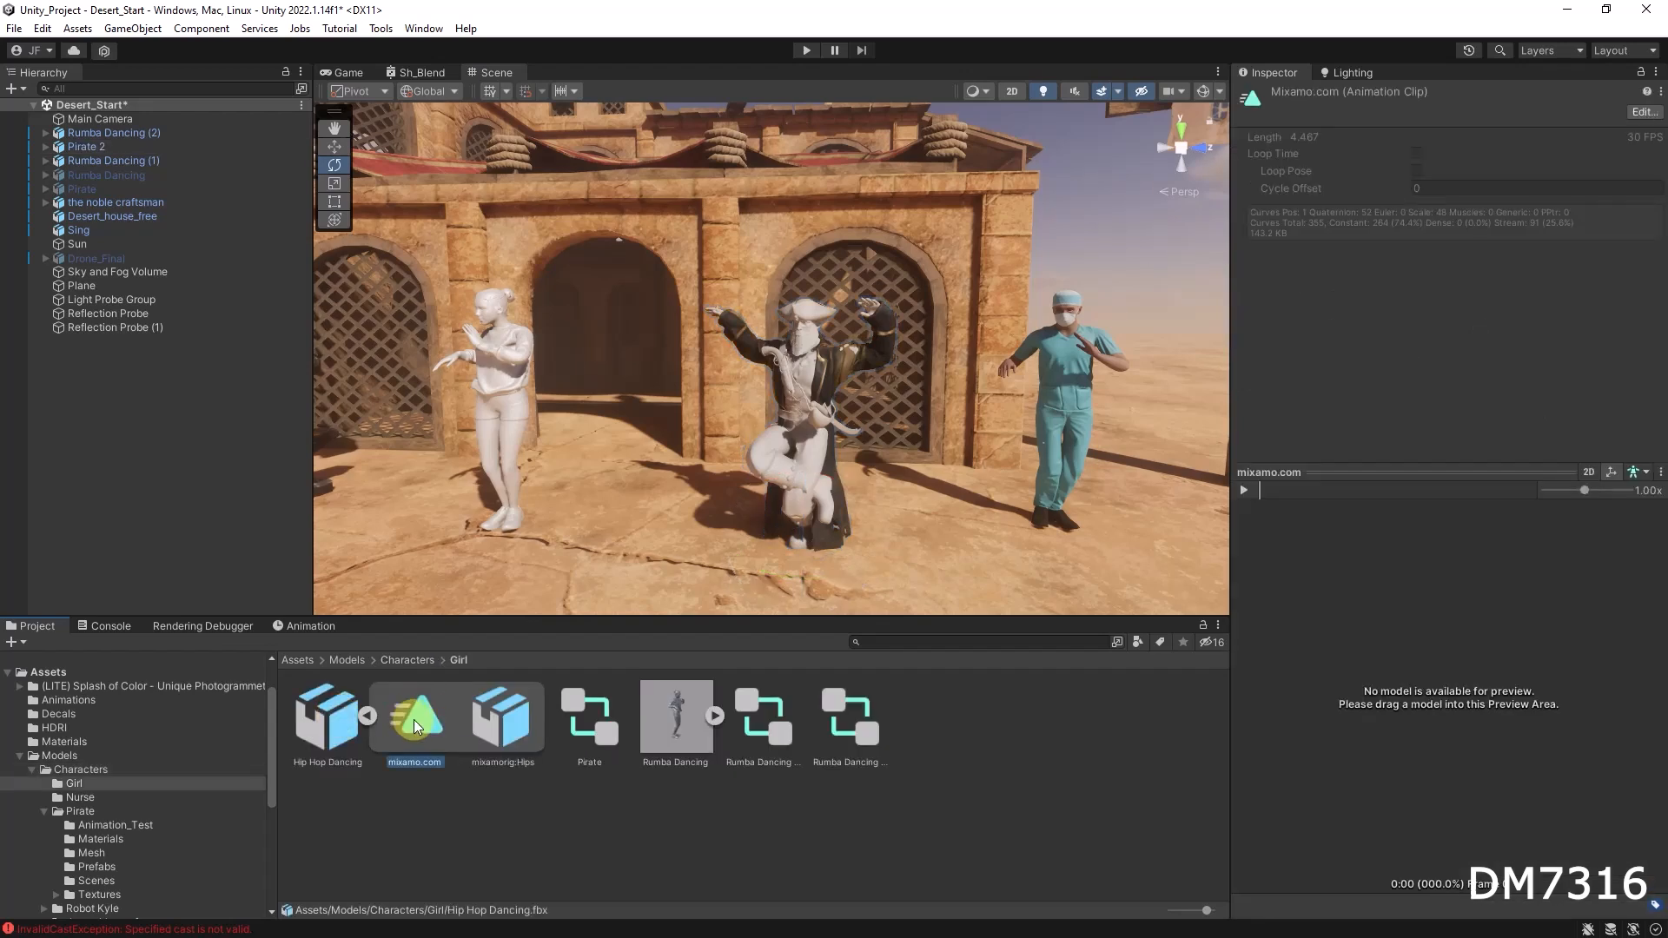
left_click(1639, 116)
scroll(1433, 343, "down", 5)
left_click(1418, 331)
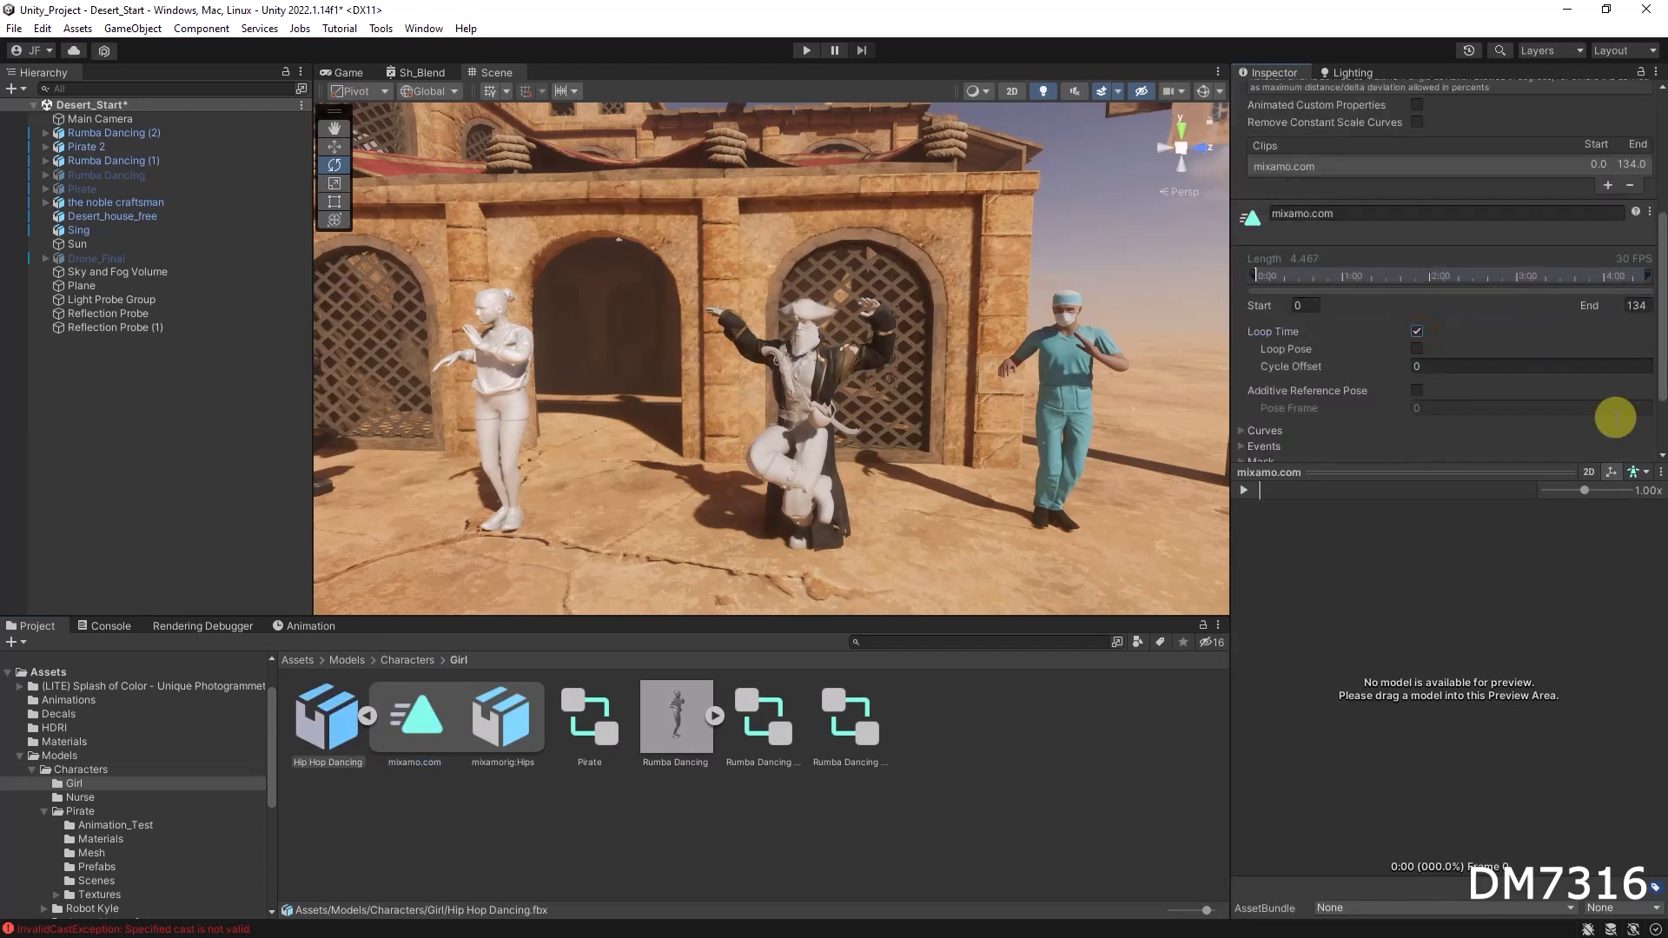
scroll(1616, 413, "down", 2)
left_click(1624, 423)
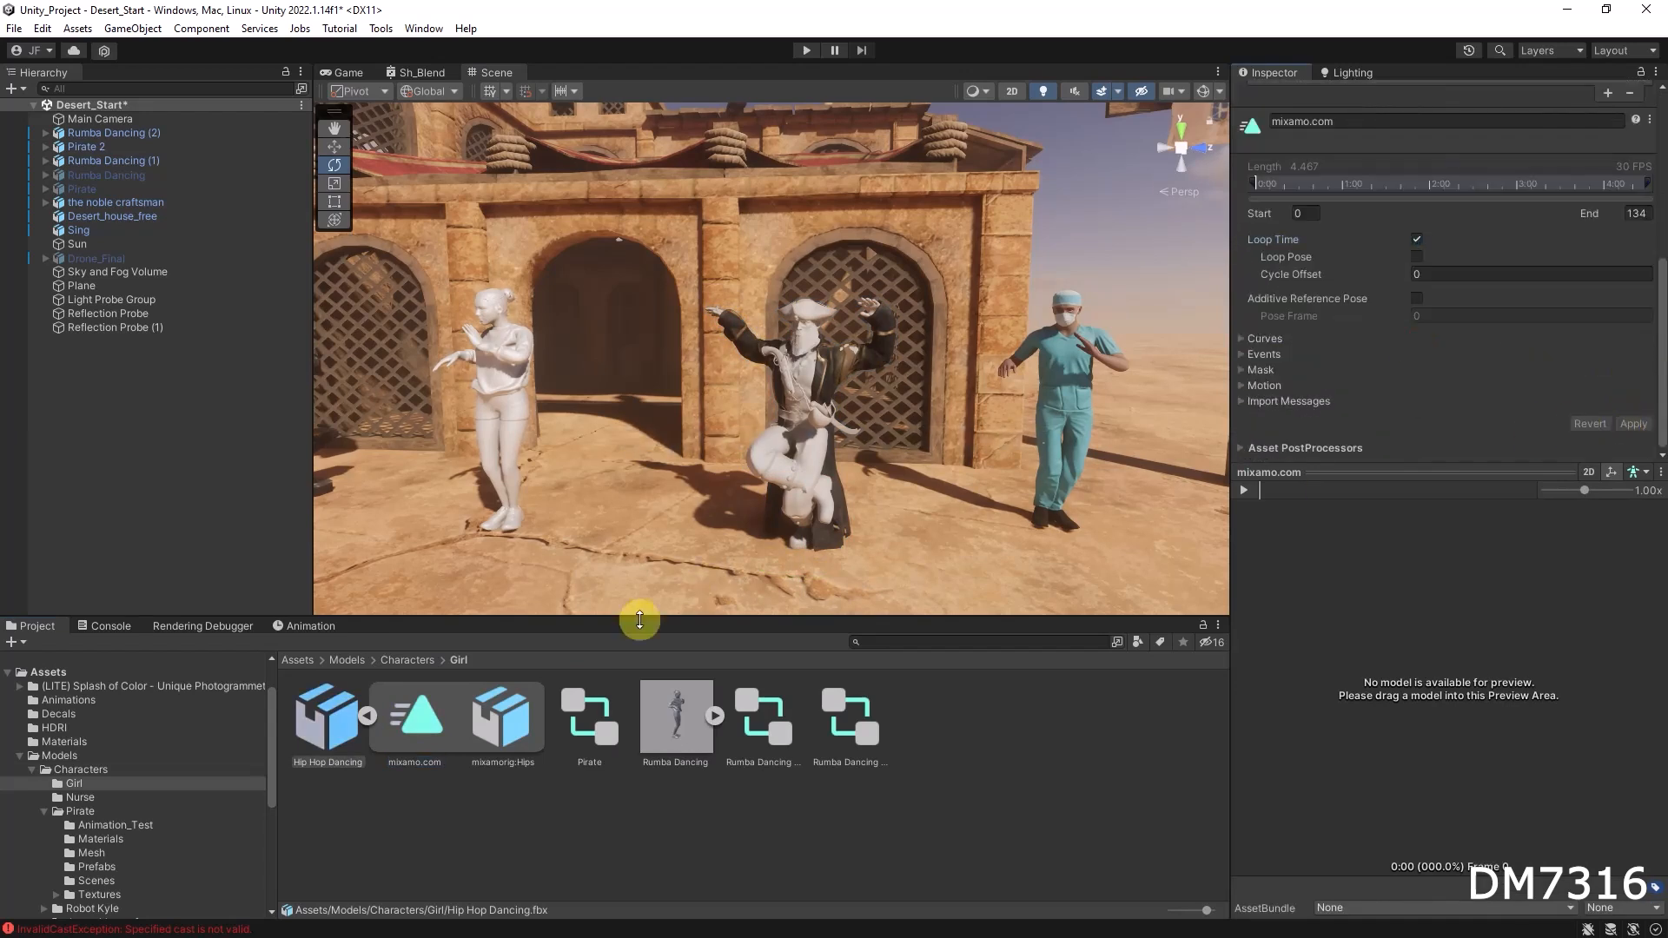
Step: Enable Loop Time on the Girl's Rumba Dancing animation clip and apply the import settings
left_click(716, 714)
scroll(695, 725, "down", 2)
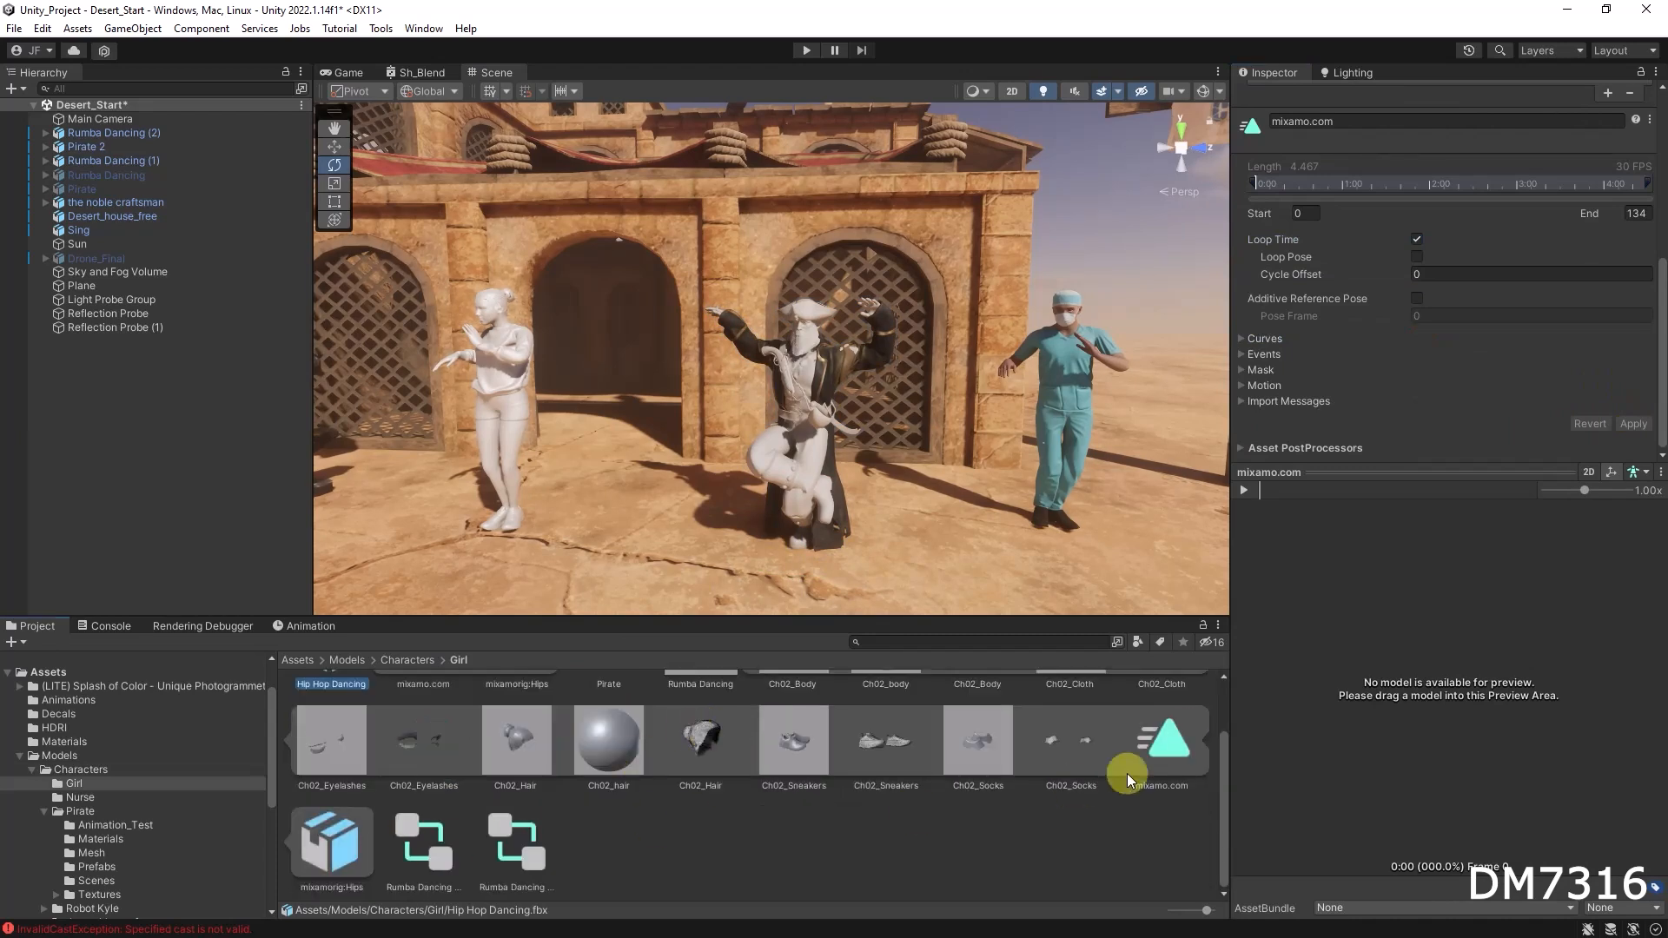
left_click(1190, 732)
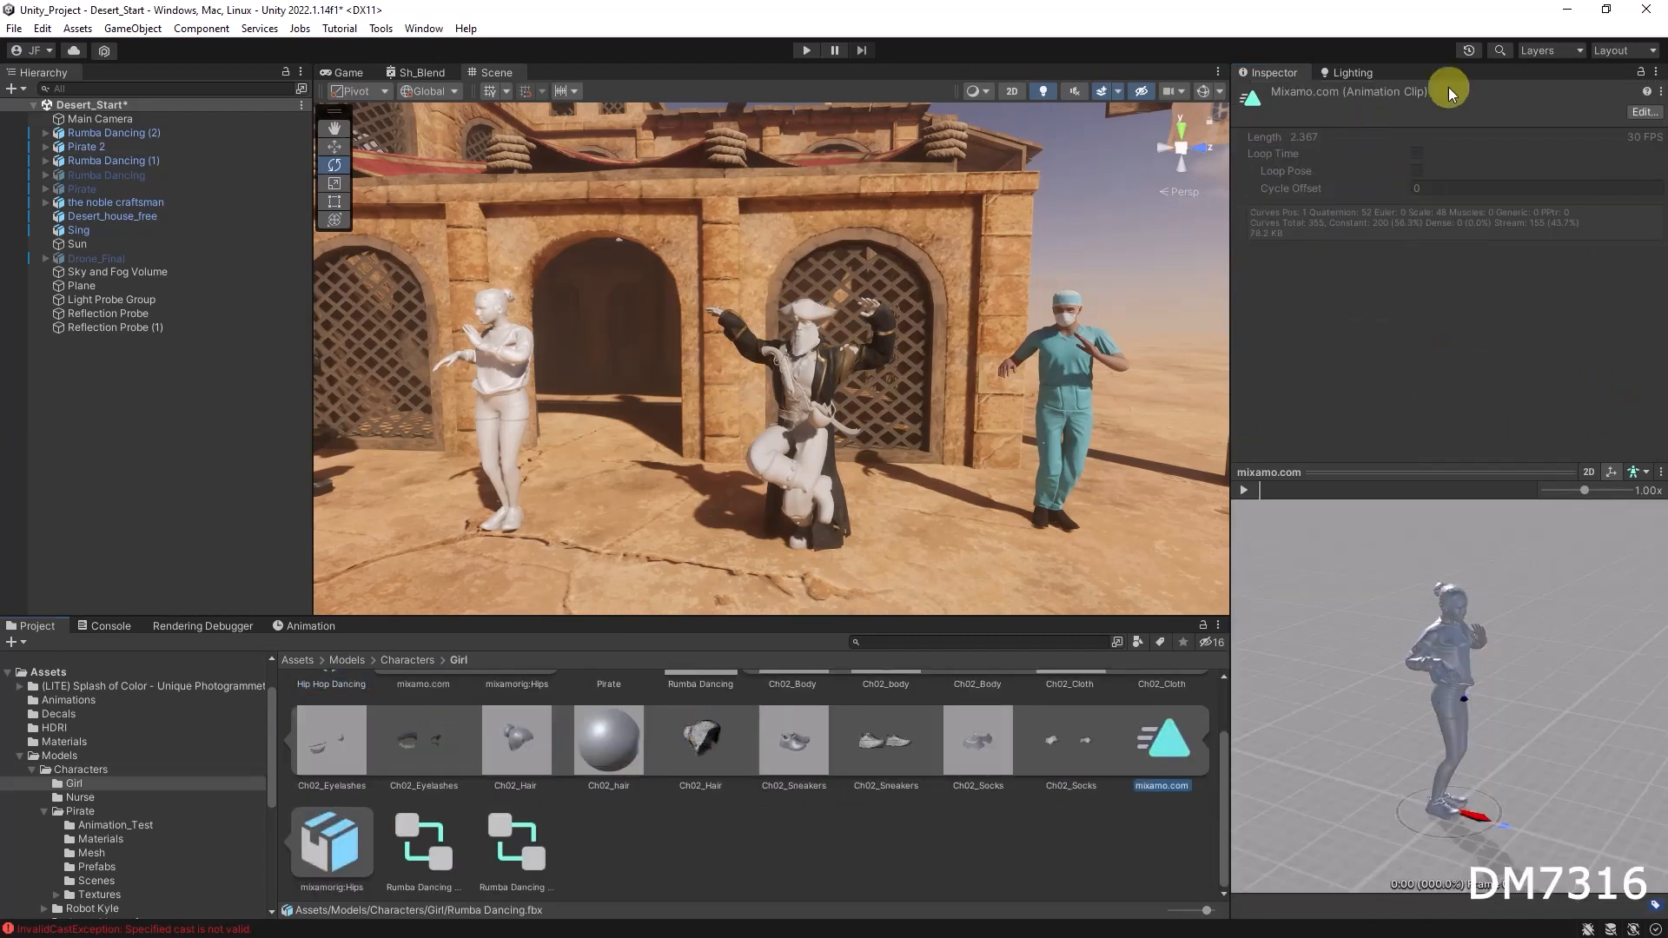
left_click(1645, 112)
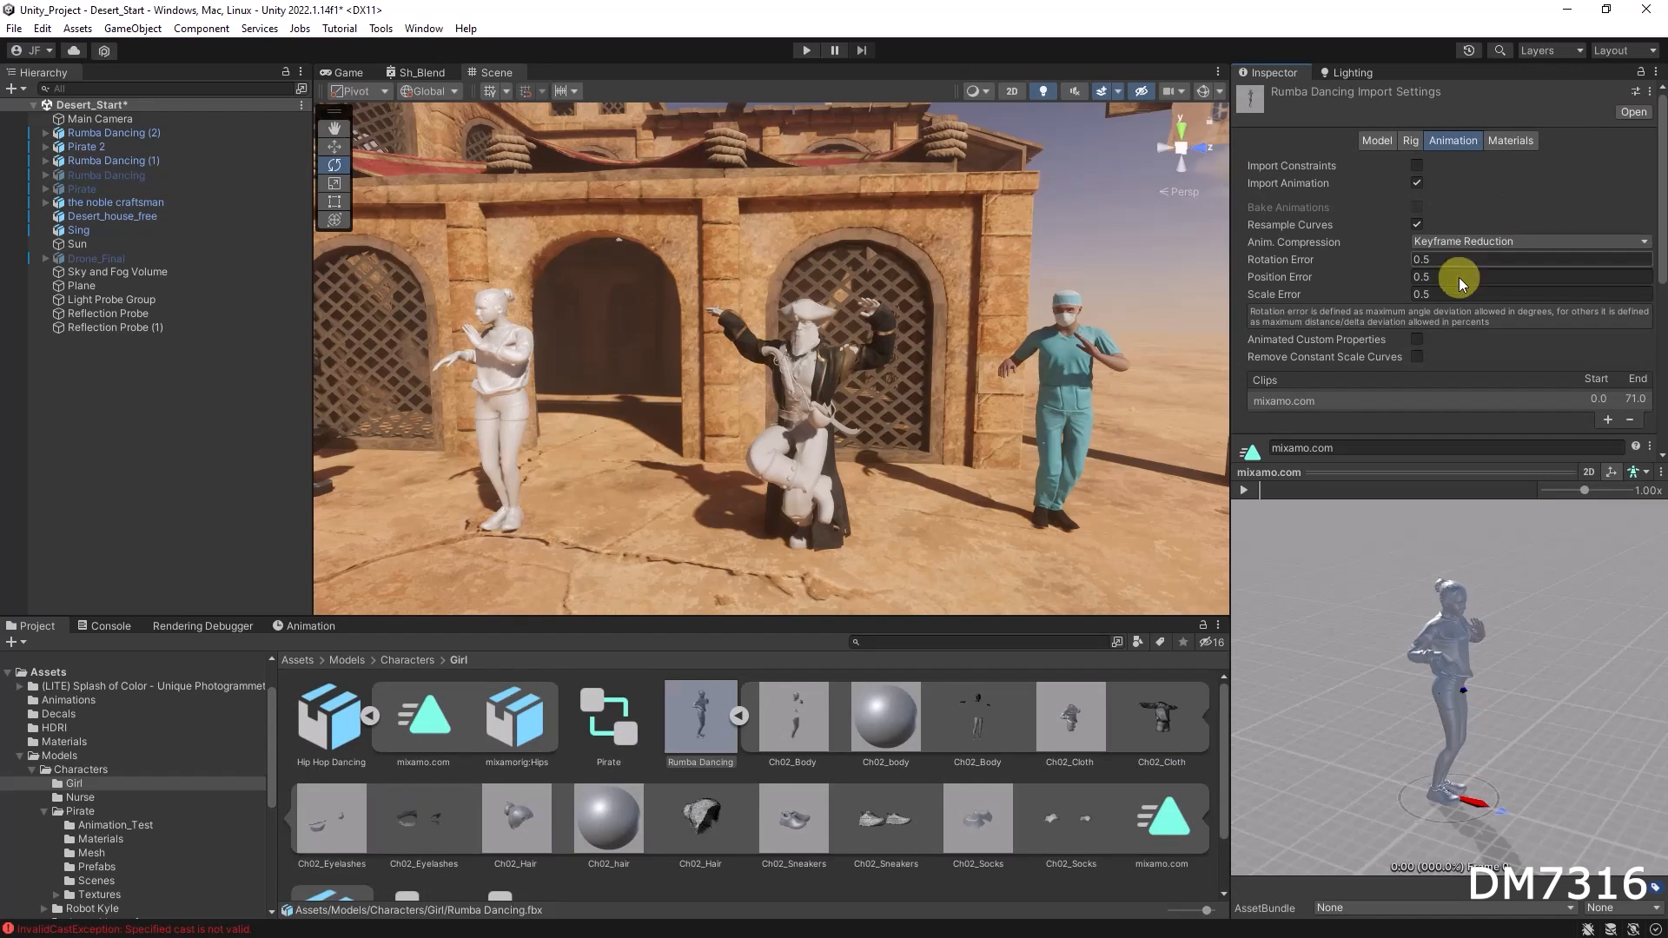
scroll(1451, 304, "down", 3)
scroll(1443, 410, "down", 3)
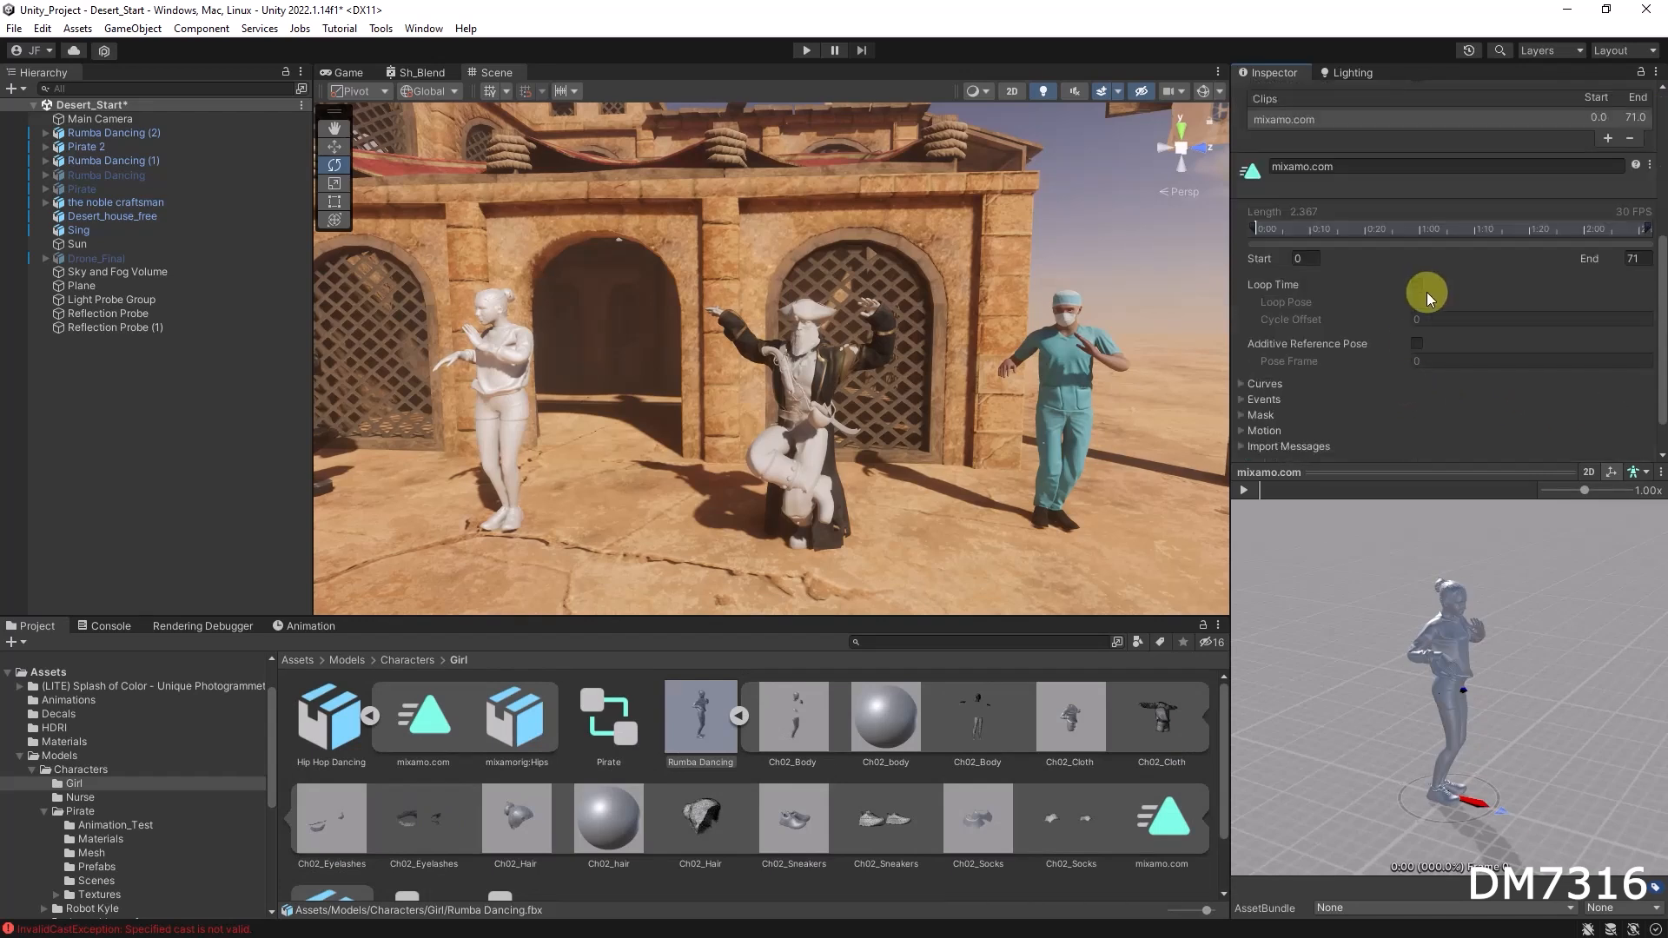
left_click(1417, 282)
scroll(1592, 404, "down", 1)
left_click(1632, 423)
Step: Open the Pirate's Animation_Test folder and enable Loop Time on the Tut Hip Hop Dance animation clip, applying the change
left_click(408, 661)
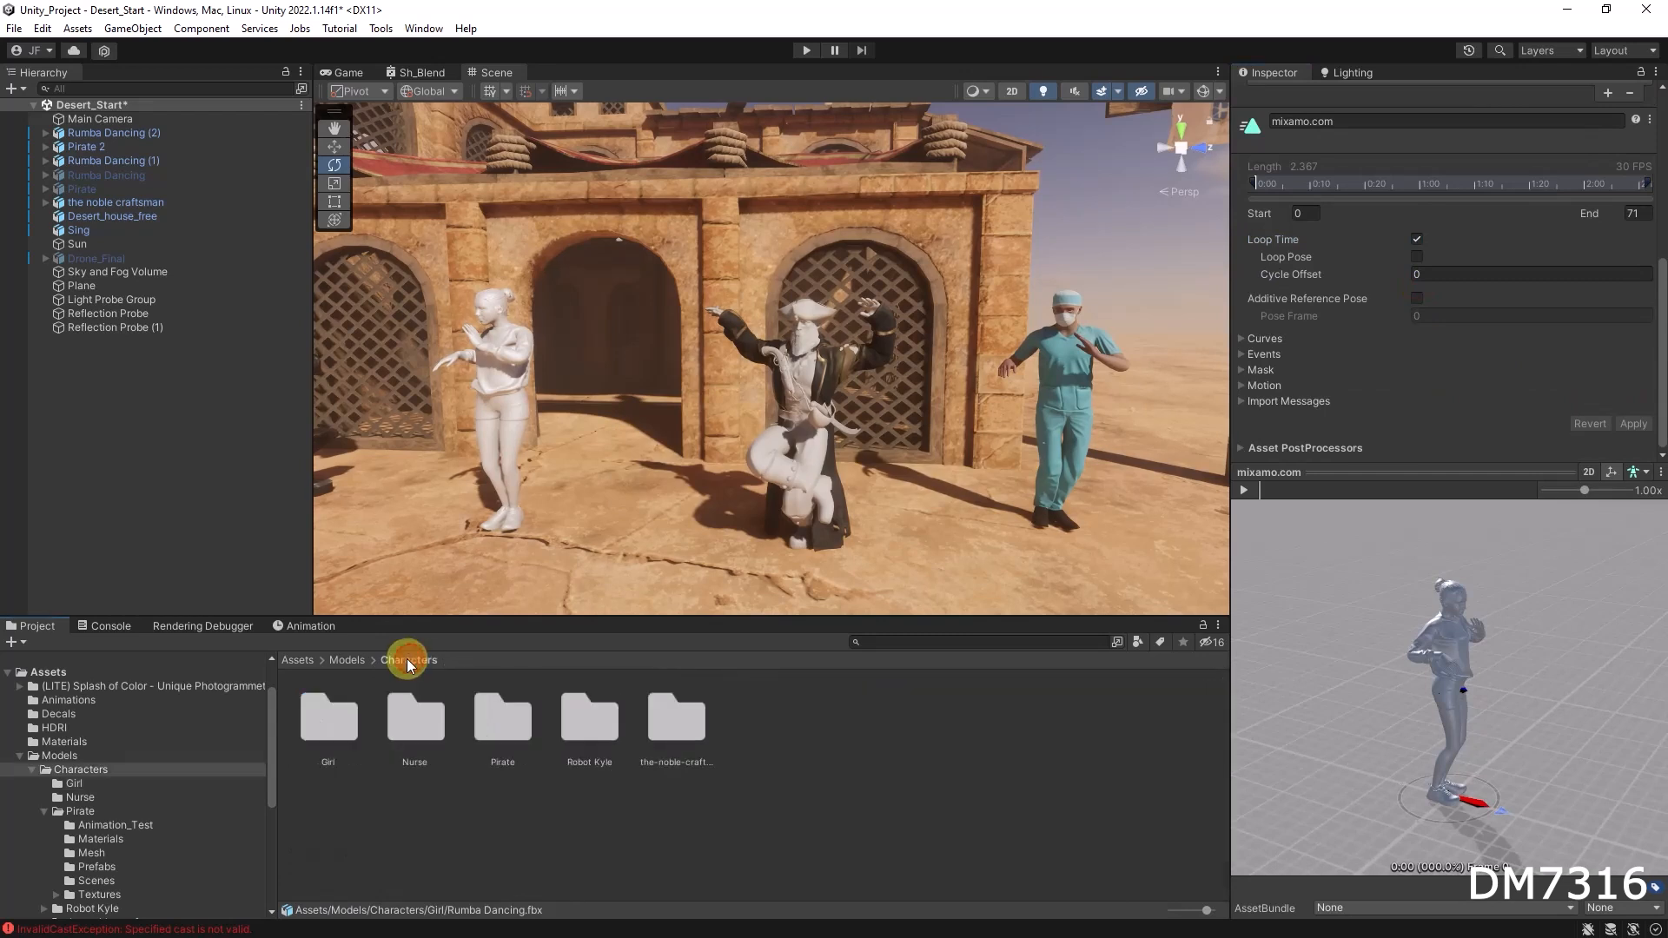
left_click(507, 723)
double_click(514, 728)
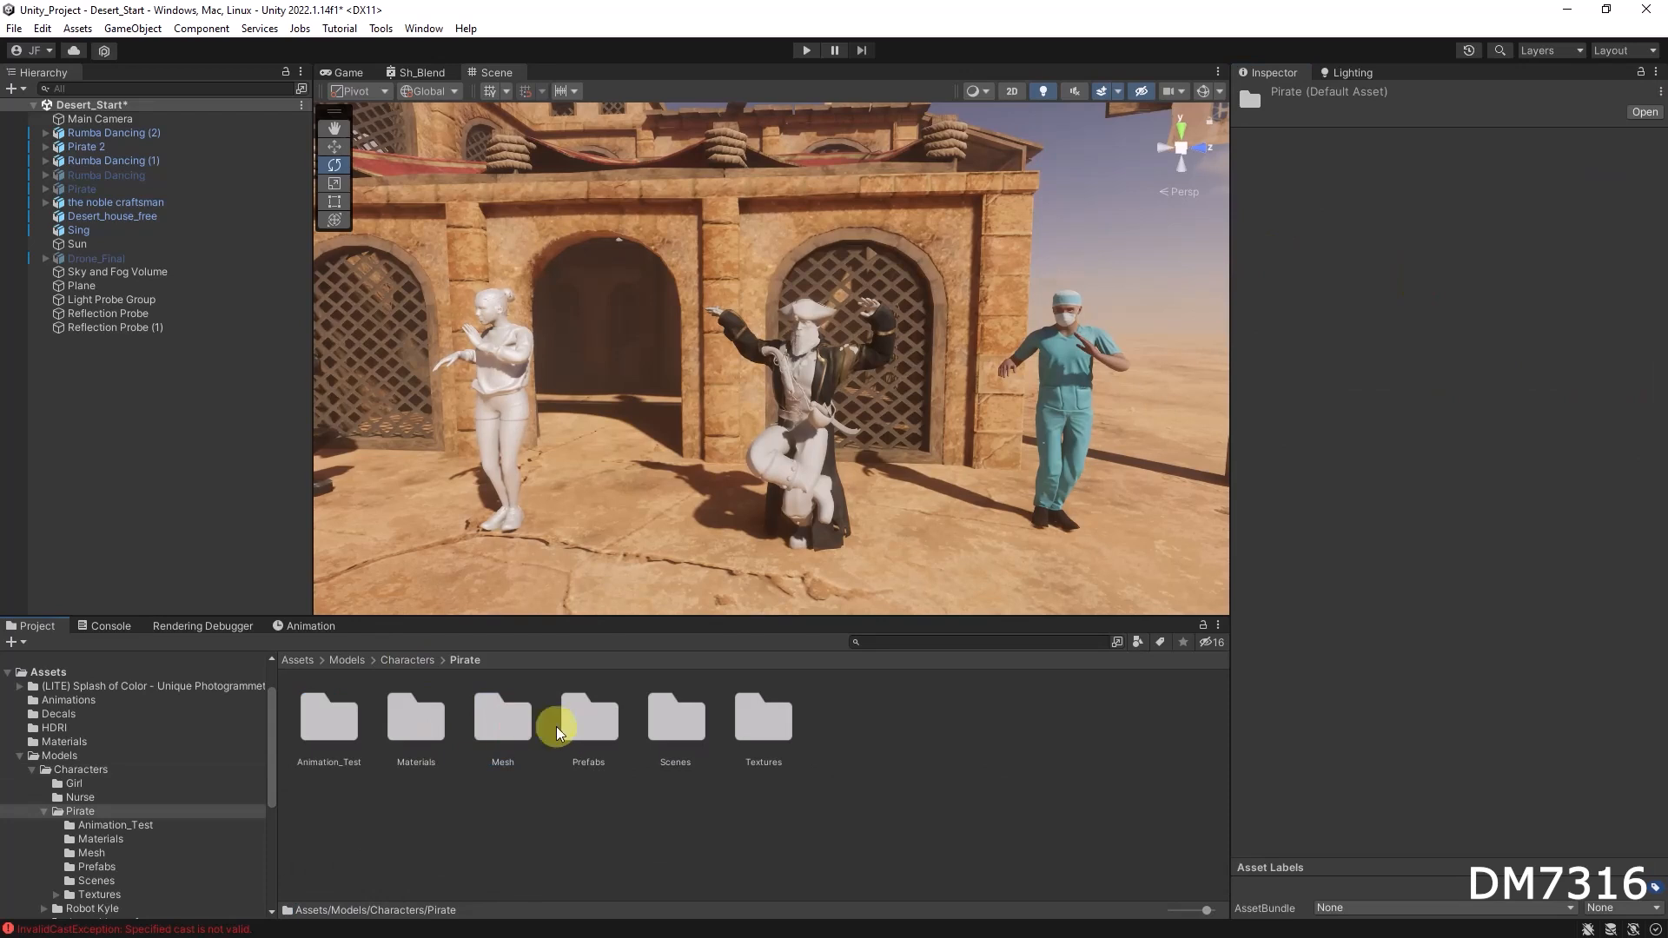
double_click(329, 719)
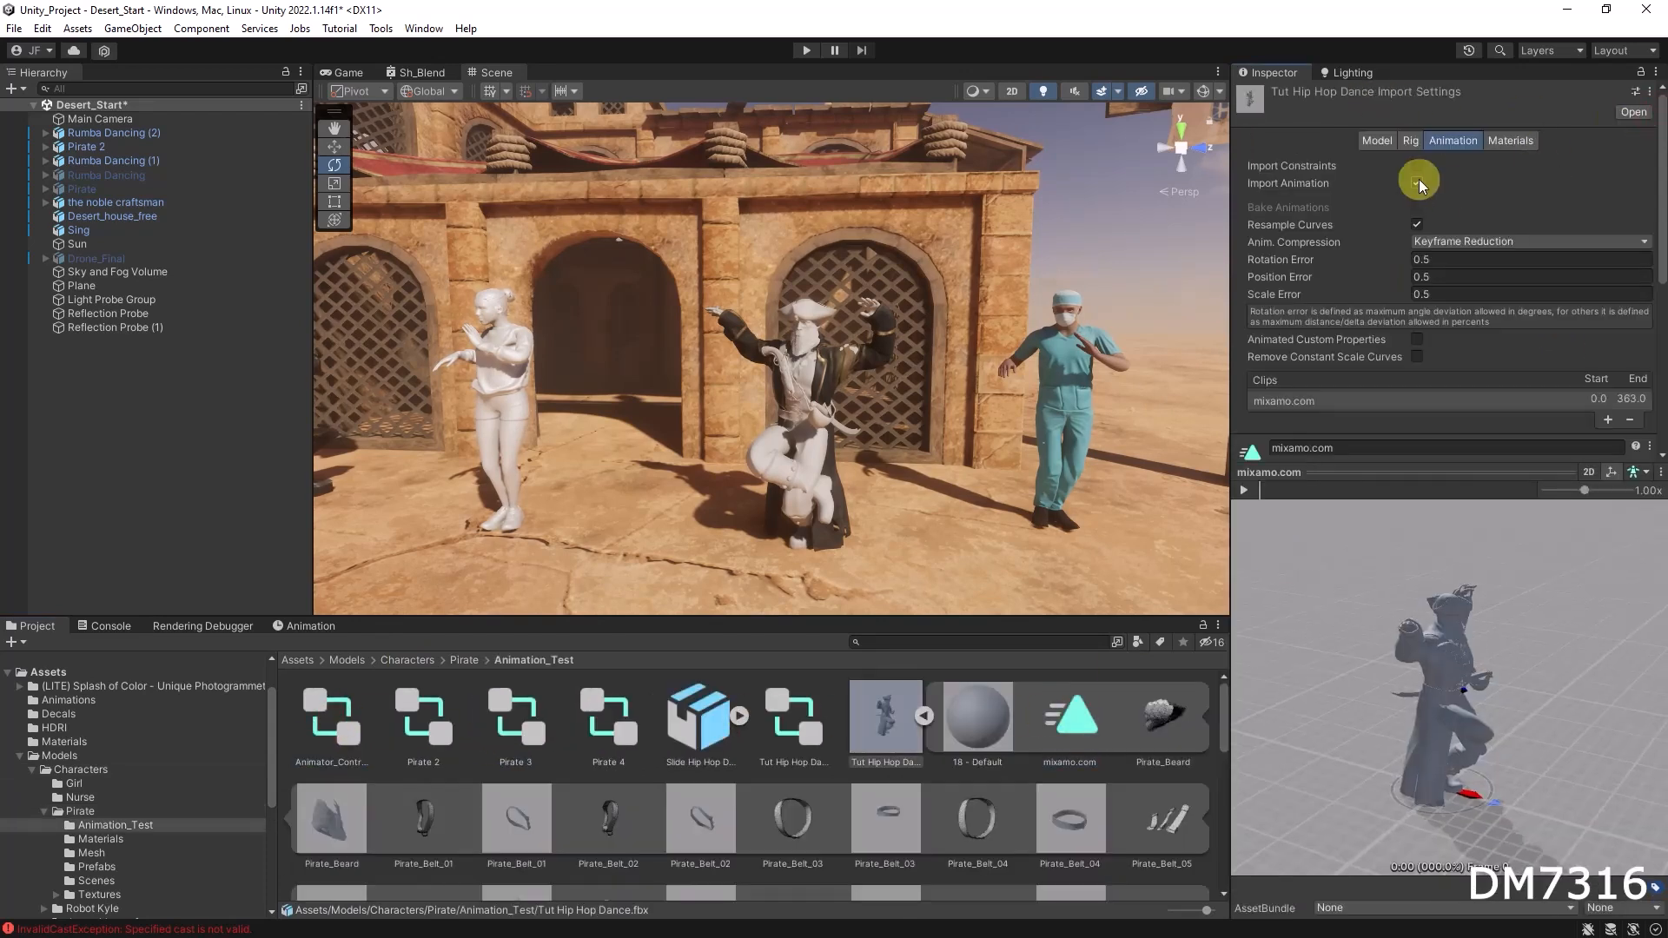
scroll(1407, 336, "down", 5)
left_click(1418, 330)
scroll(1601, 378, "down", 2)
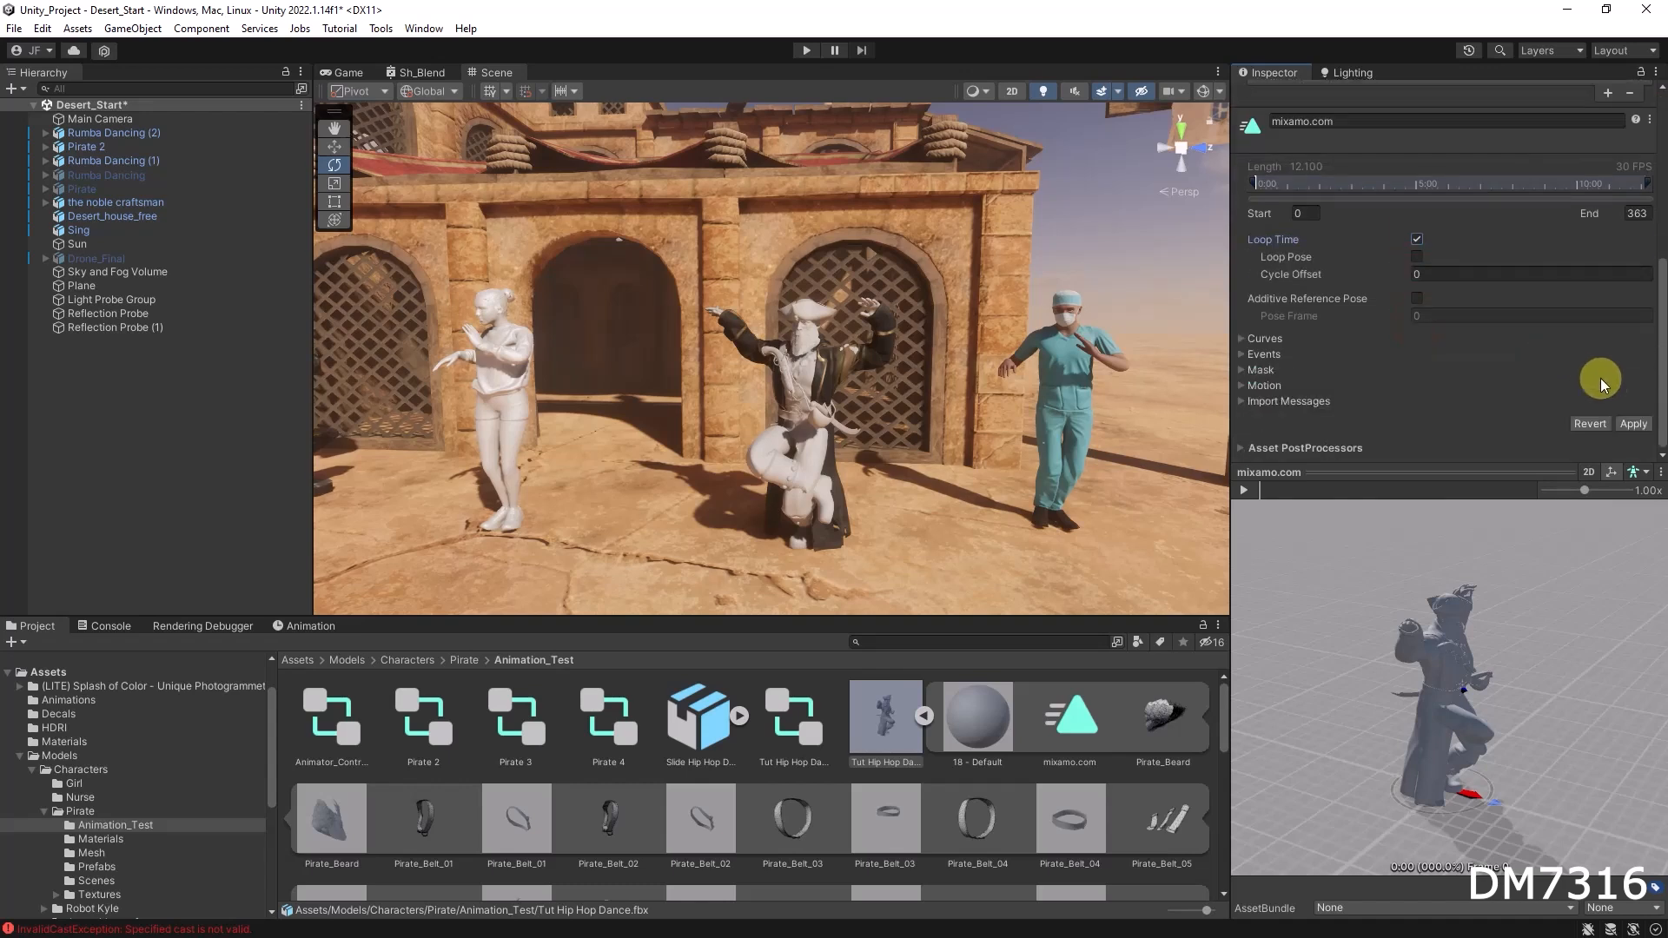
left_click(1633, 425)
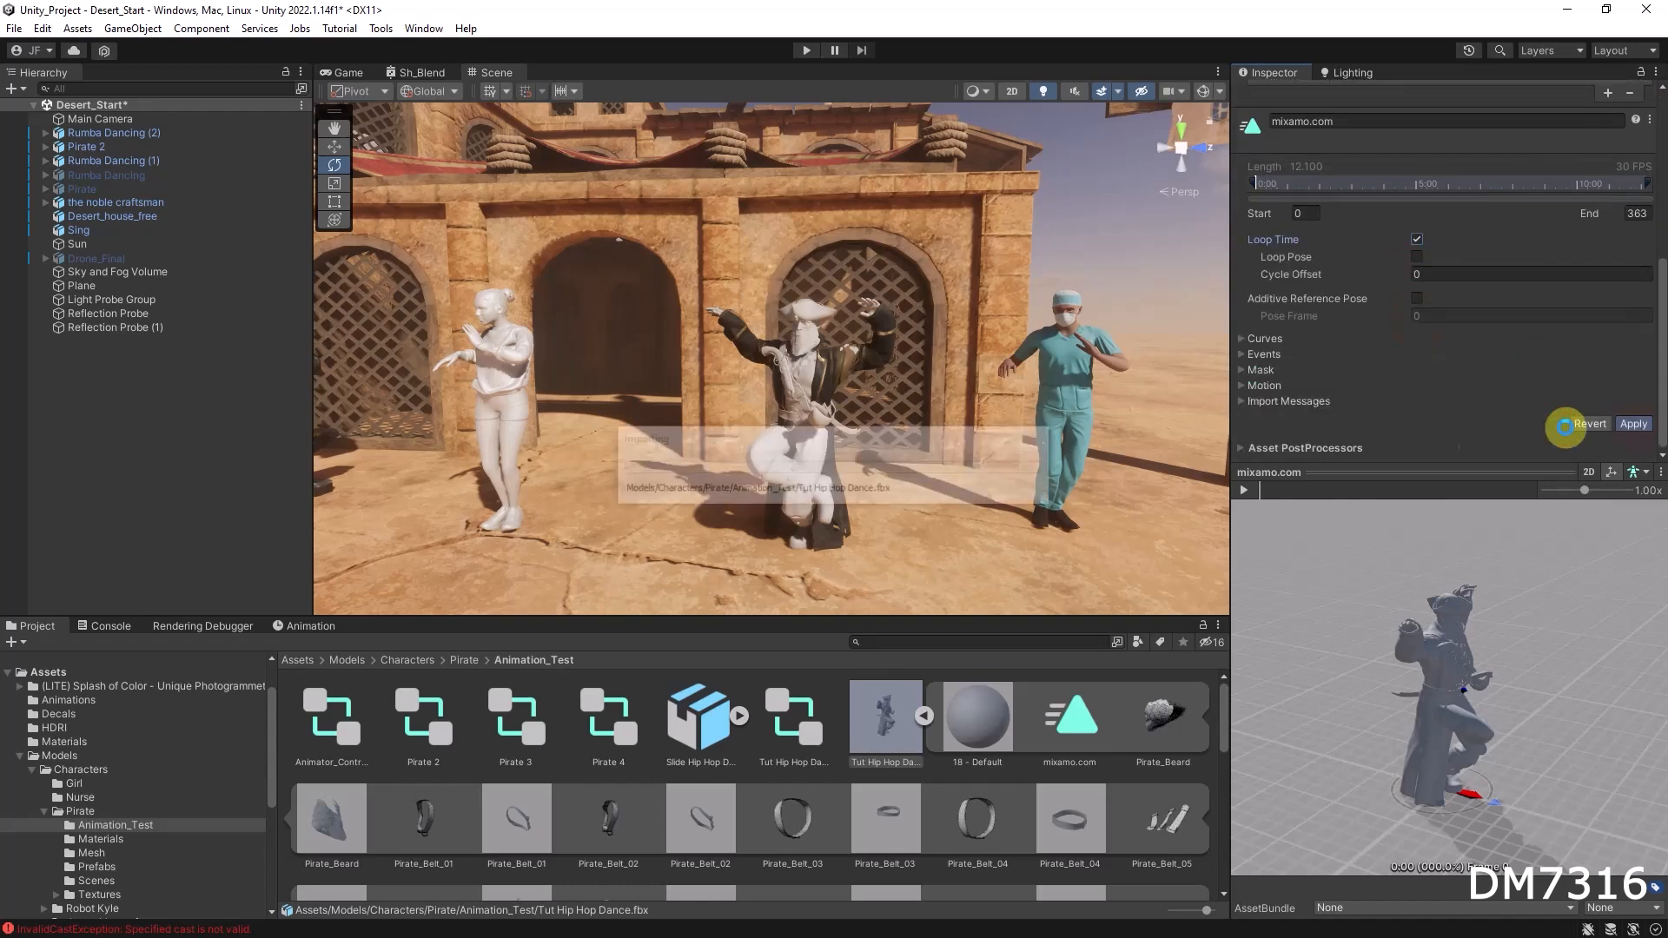
Step: Enable Loop Time on the Slide Hip Hop Dance animation clip, then enter Play mode to test the dancing characters
left_click(925, 721)
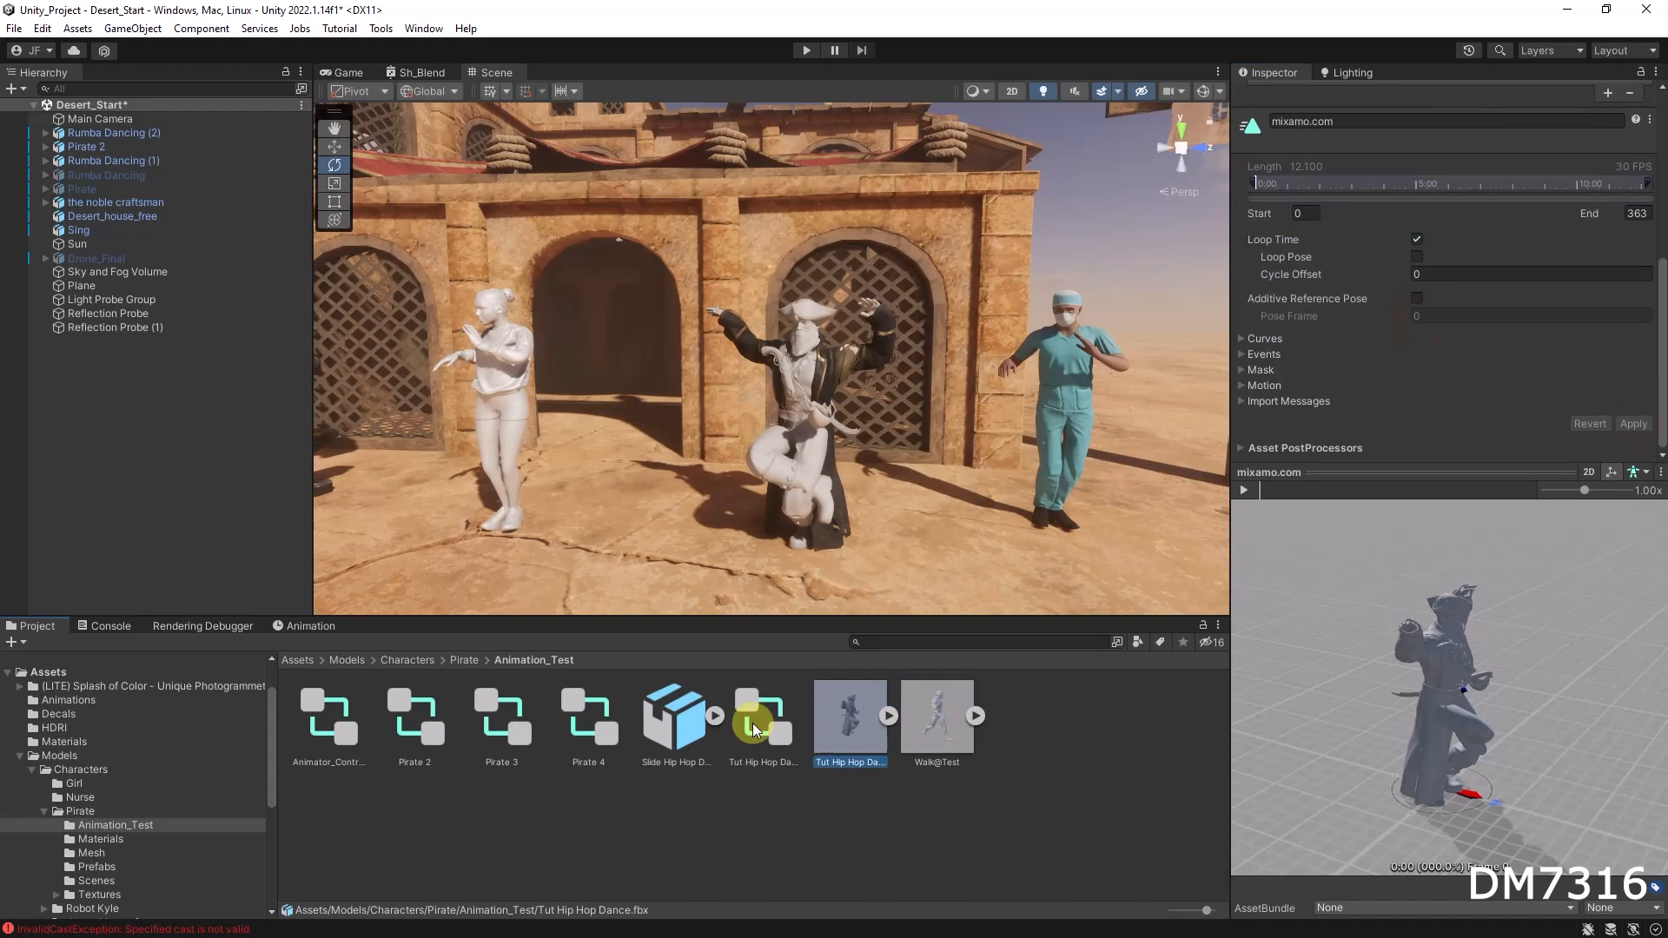
left_click(716, 721)
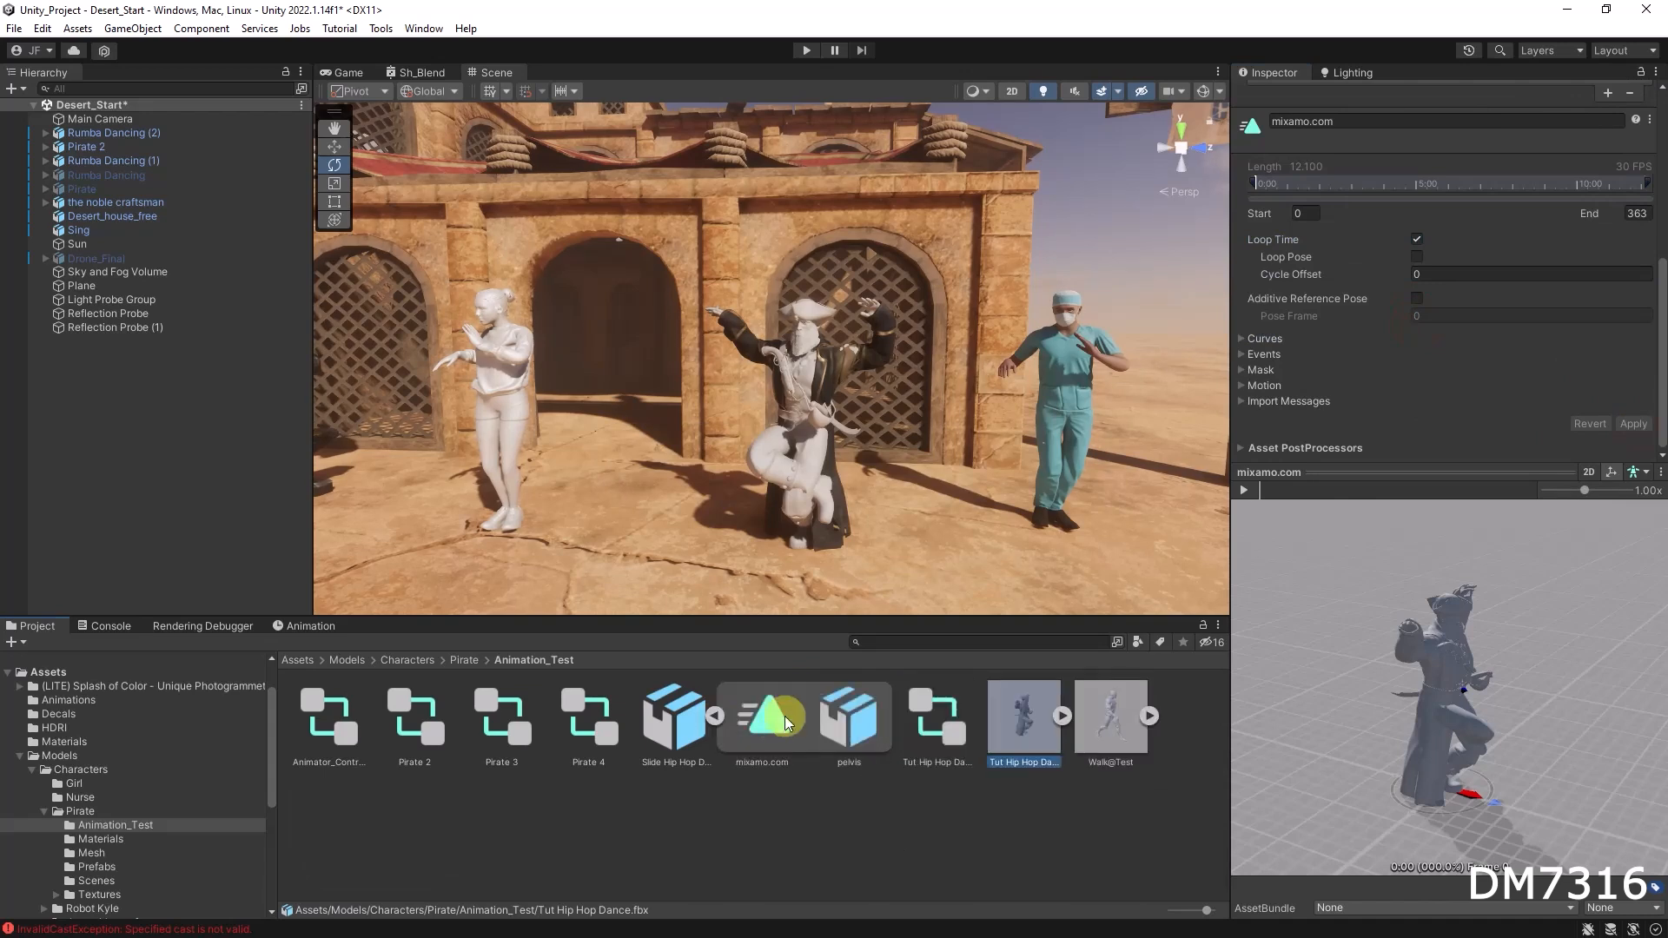
left_click(806, 700)
left_click(1643, 112)
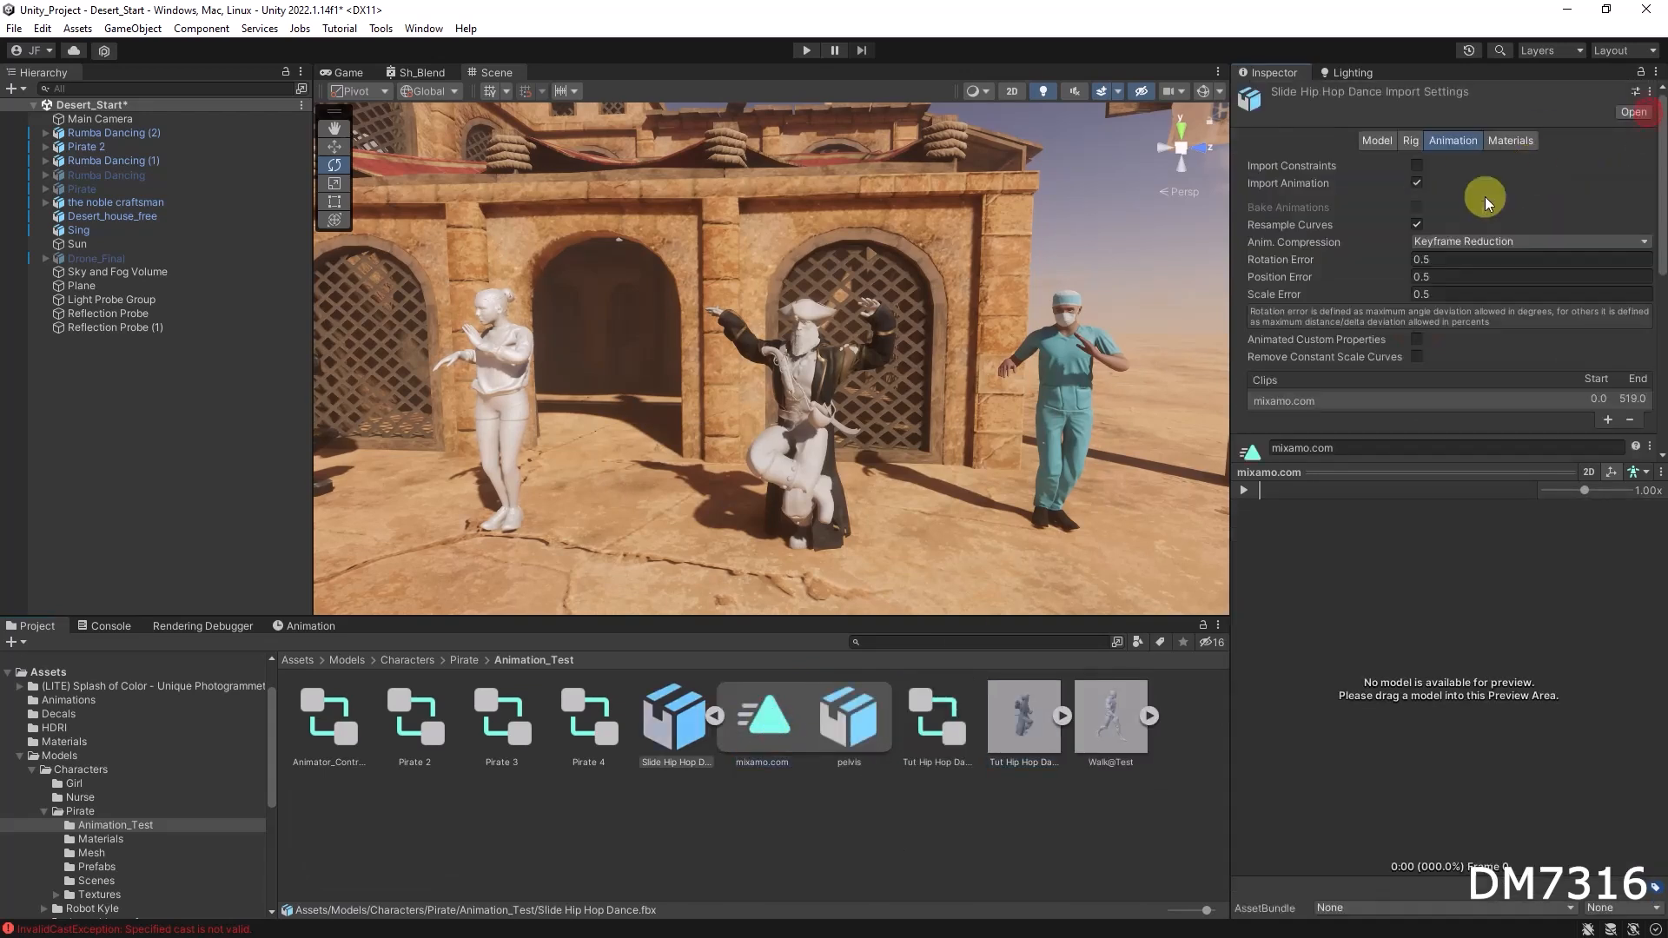
scroll(1433, 339, "down", 3)
left_click(1417, 375)
scroll(1604, 381, "down", 3)
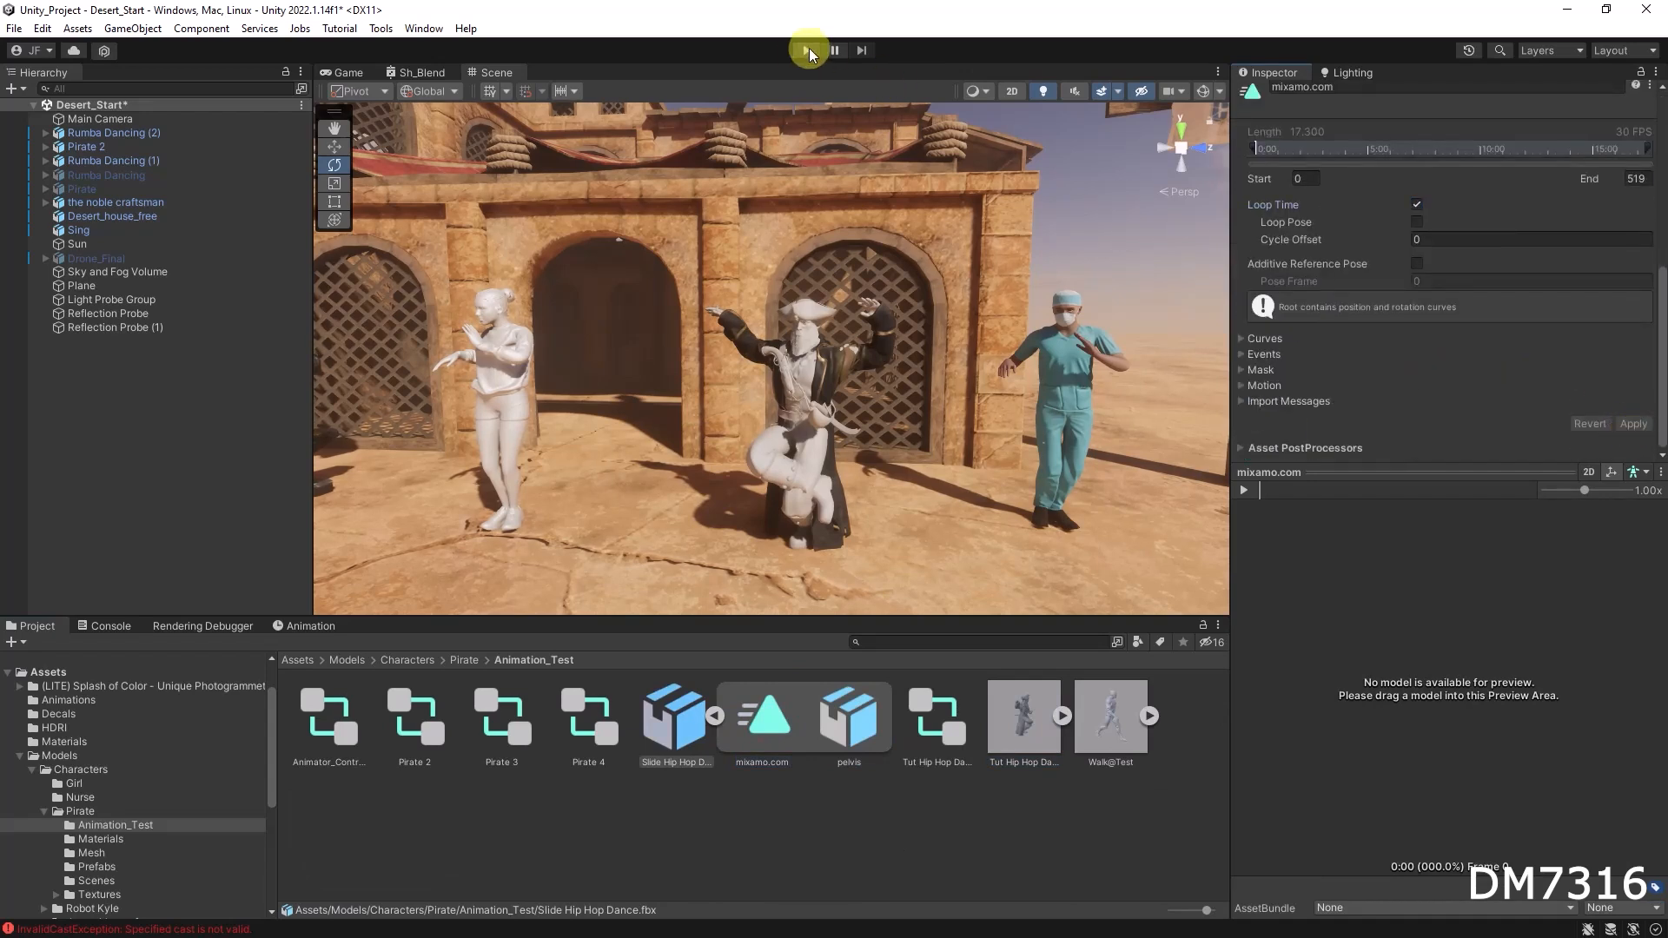
left_click(807, 51)
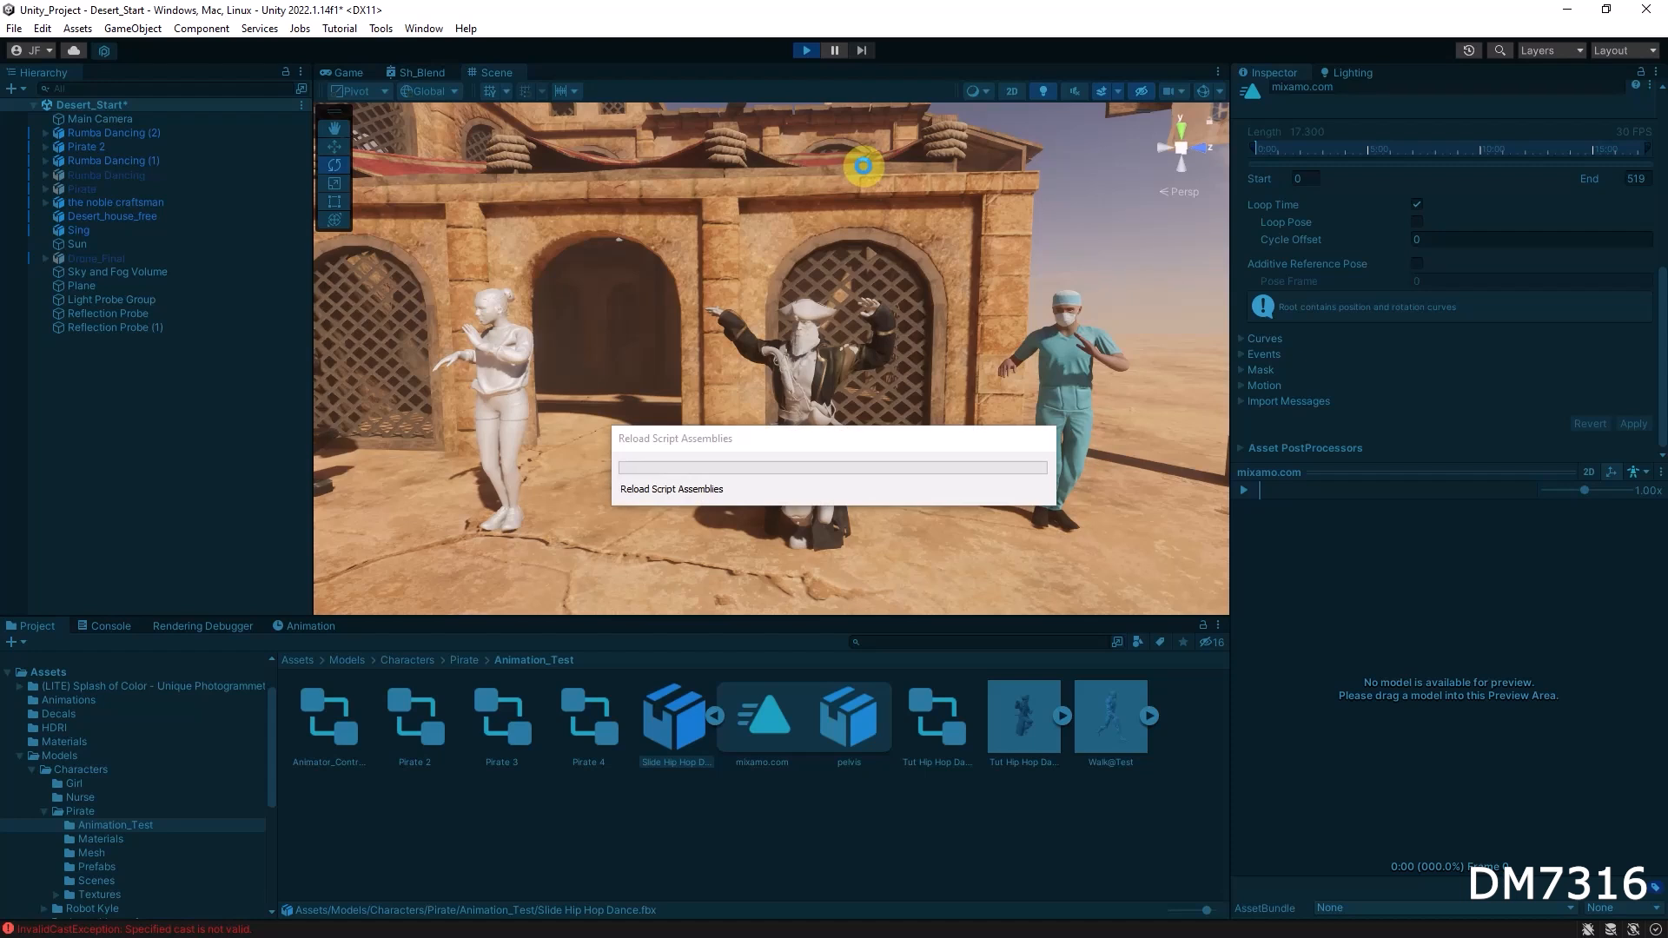